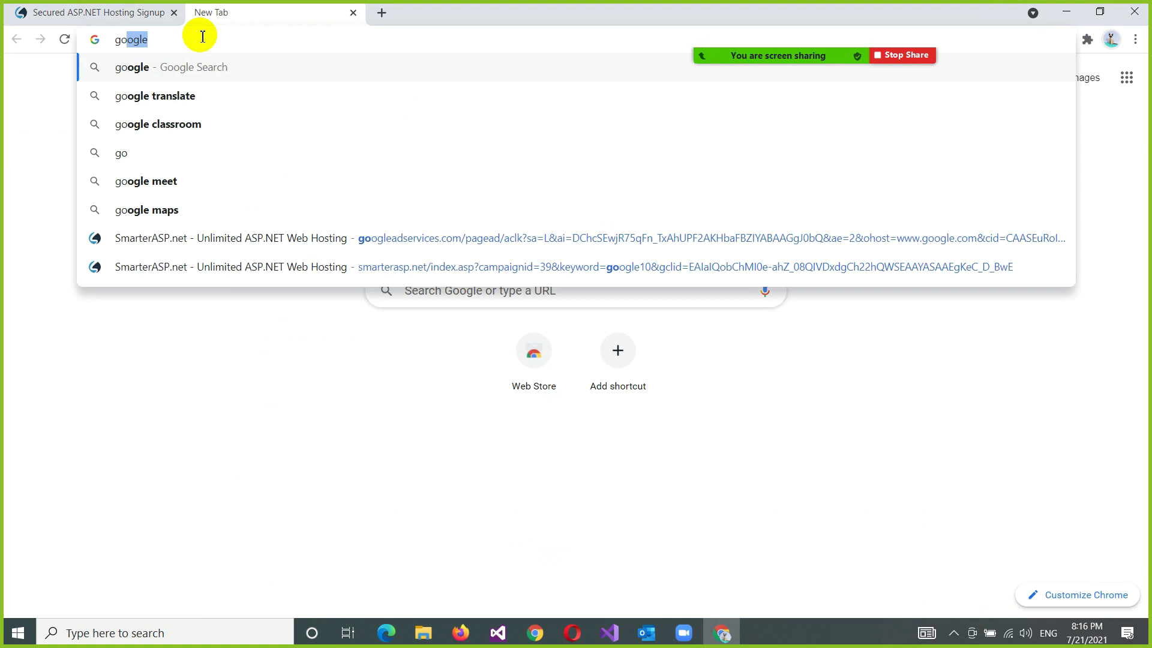
Step: Search Google for 'godaddy' and open the GoDaddy ad result in a new tab
{"action": "type", "text": "da"}
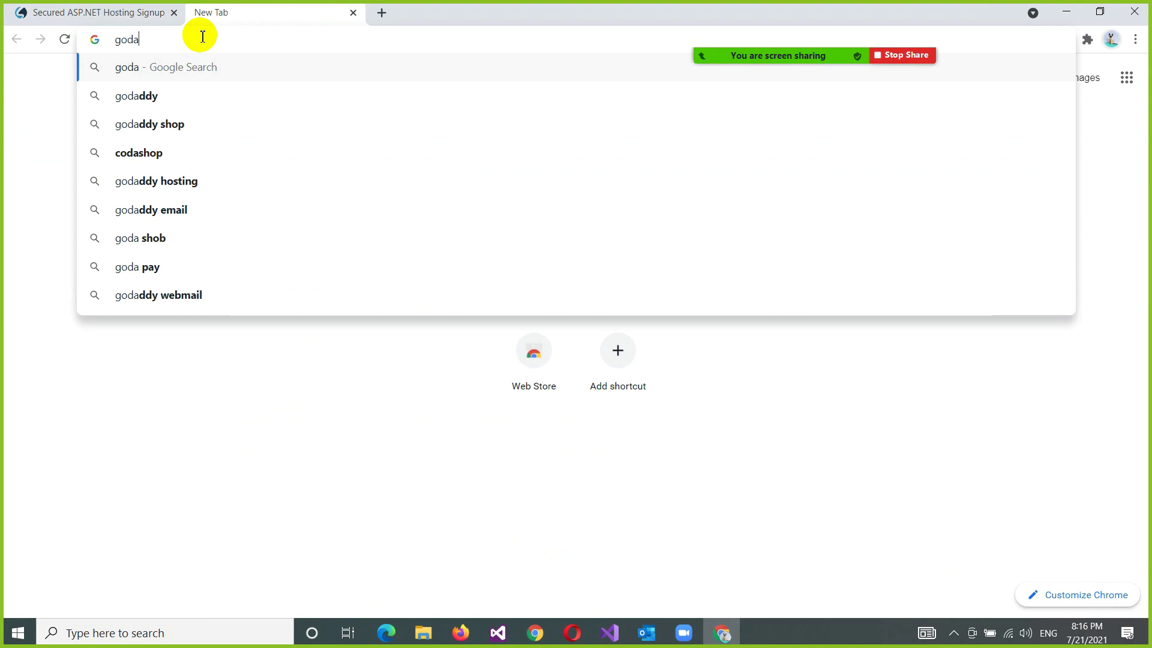
{"action": "key", "text": "Down"}
{"action": "key", "text": "Return"}
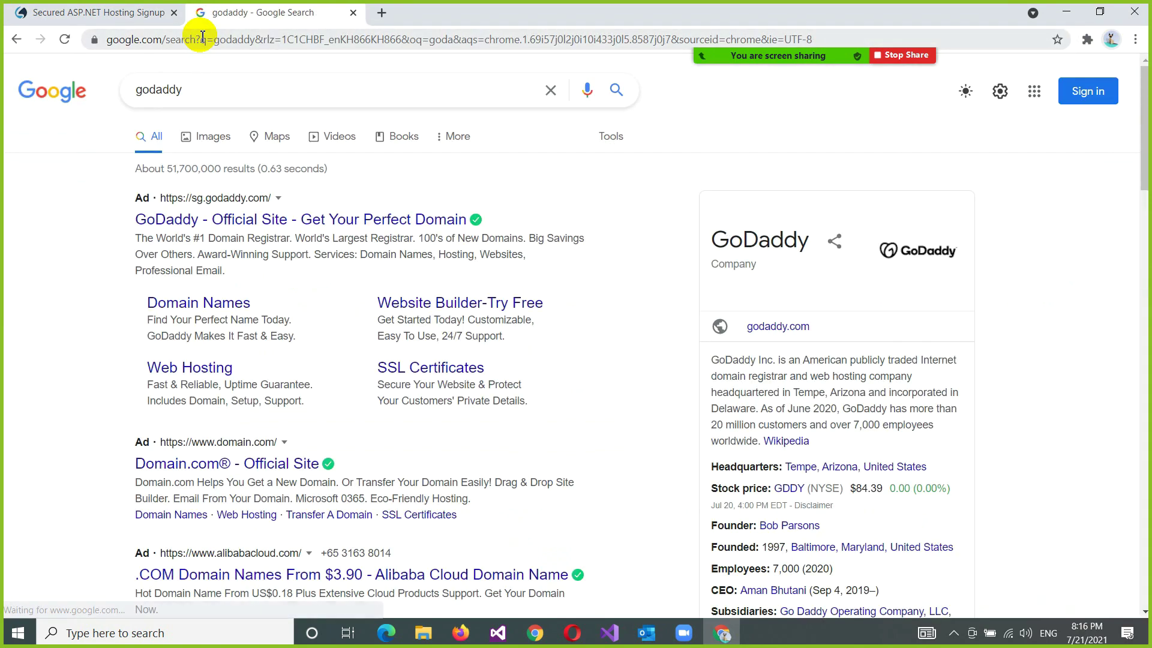
{"action": "right_click", "coordinate": [372, 228]}
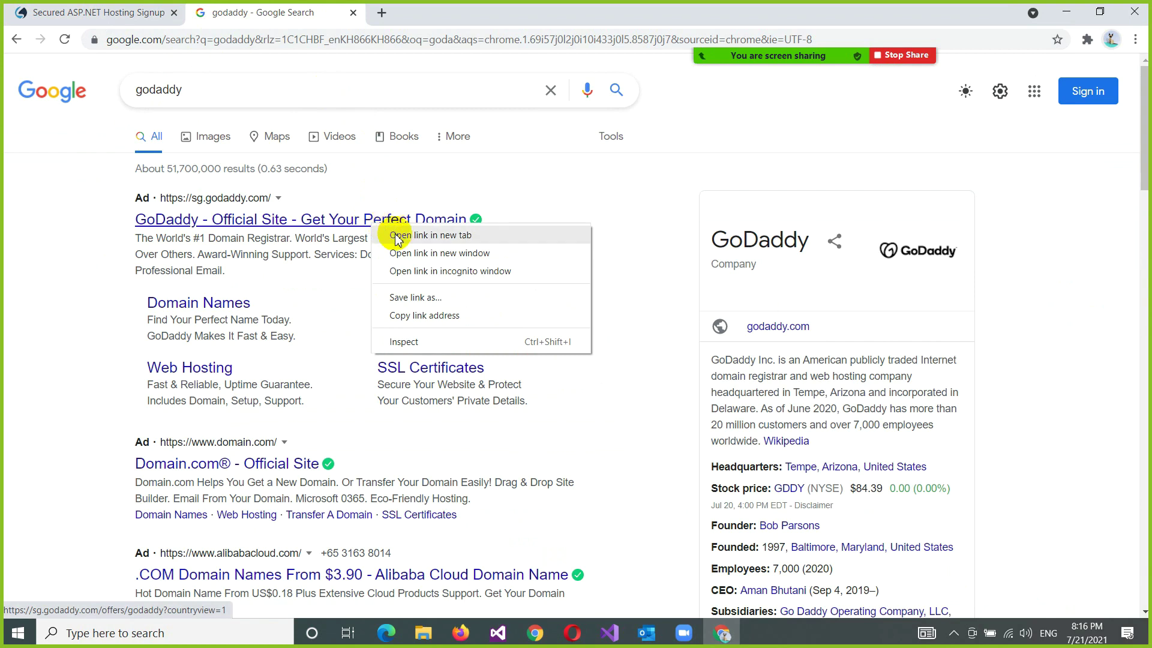
{"action": "left_click", "coordinate": [396, 234]}
Step: Switch to the GoDaddy Singapore page and scroll through its domain offers, including the SG$8.00 .com deal
{"action": "left_click", "coordinate": [411, 12]}
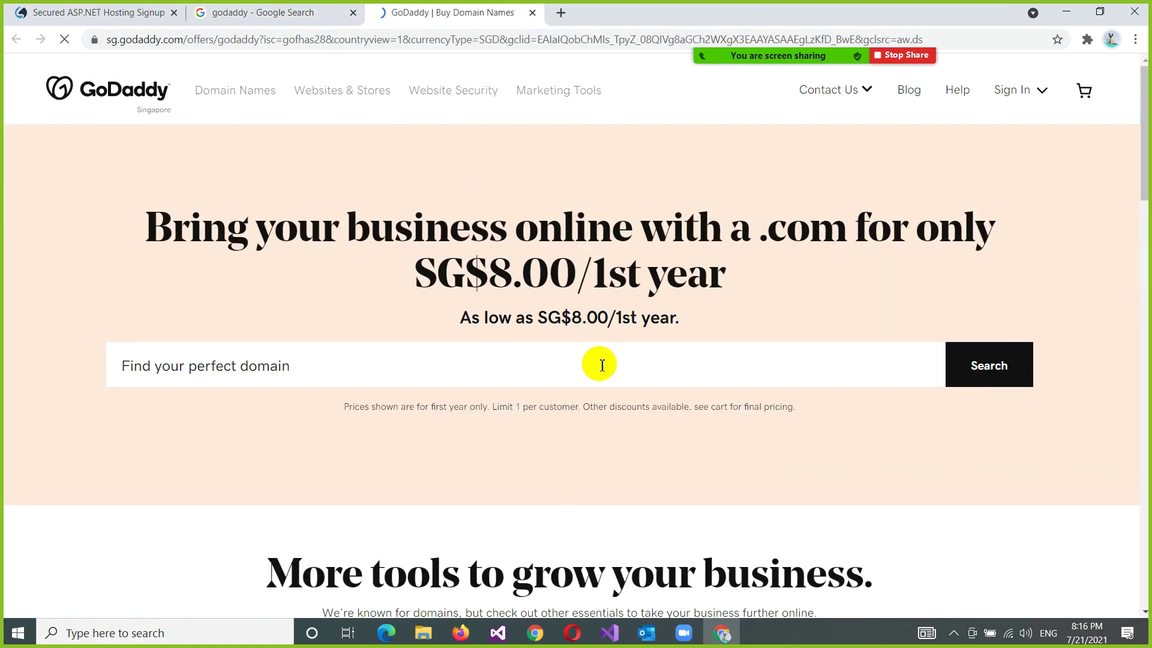
{"action": "scroll", "coordinate": [626, 343], "scroll_direction": "down", "scroll_amount": 3}
{"action": "scroll", "coordinate": [625, 345], "scroll_direction": "down", "scroll_amount": 7}
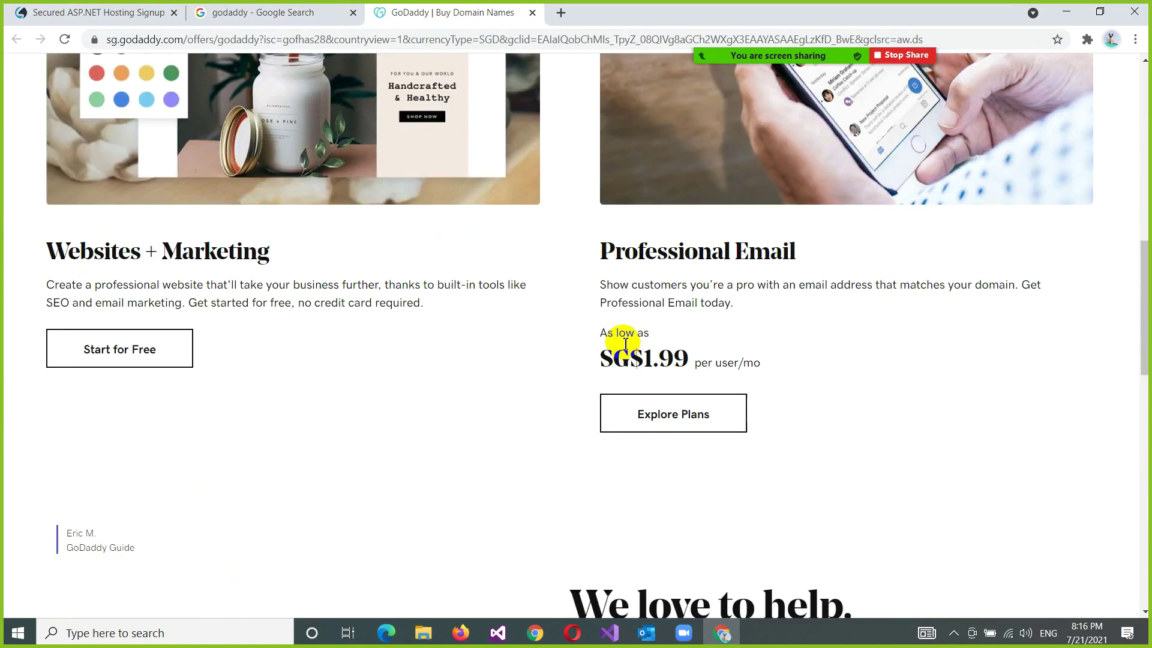
{"action": "scroll", "coordinate": [624, 339], "scroll_direction": "up", "scroll_amount": 3}
{"action": "scroll", "coordinate": [622, 342], "scroll_direction": "up", "scroll_amount": 8}
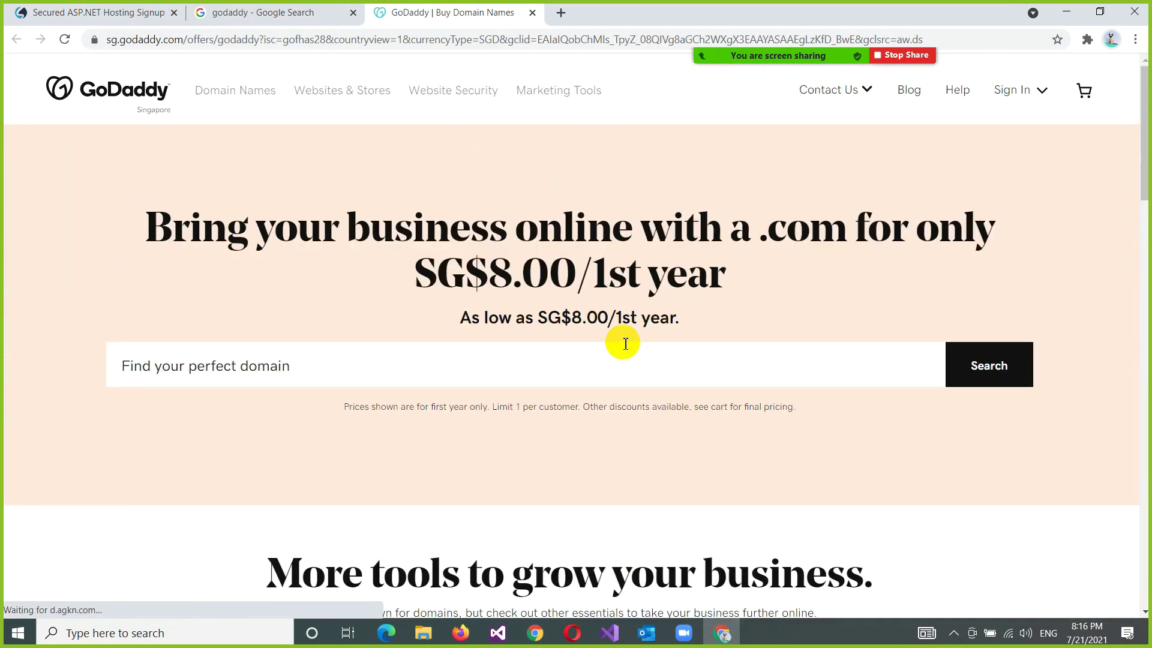
{"action": "scroll", "coordinate": [625, 342], "scroll_direction": "down", "scroll_amount": 14}
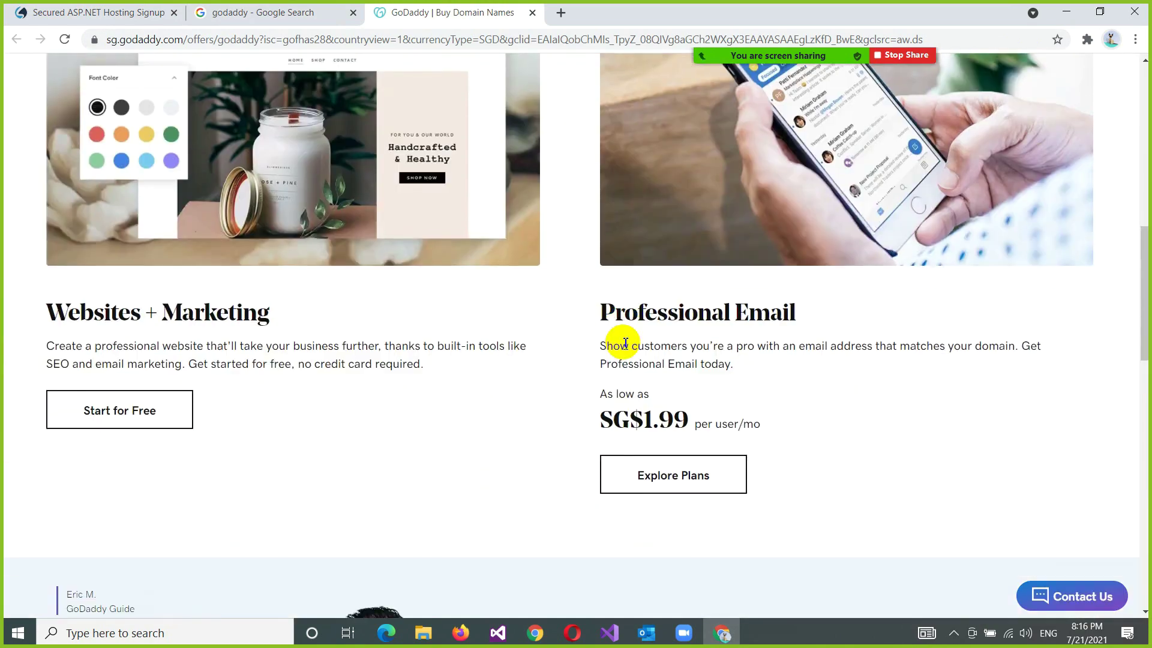
{"action": "scroll", "coordinate": [622, 342], "scroll_direction": "down", "scroll_amount": 4}
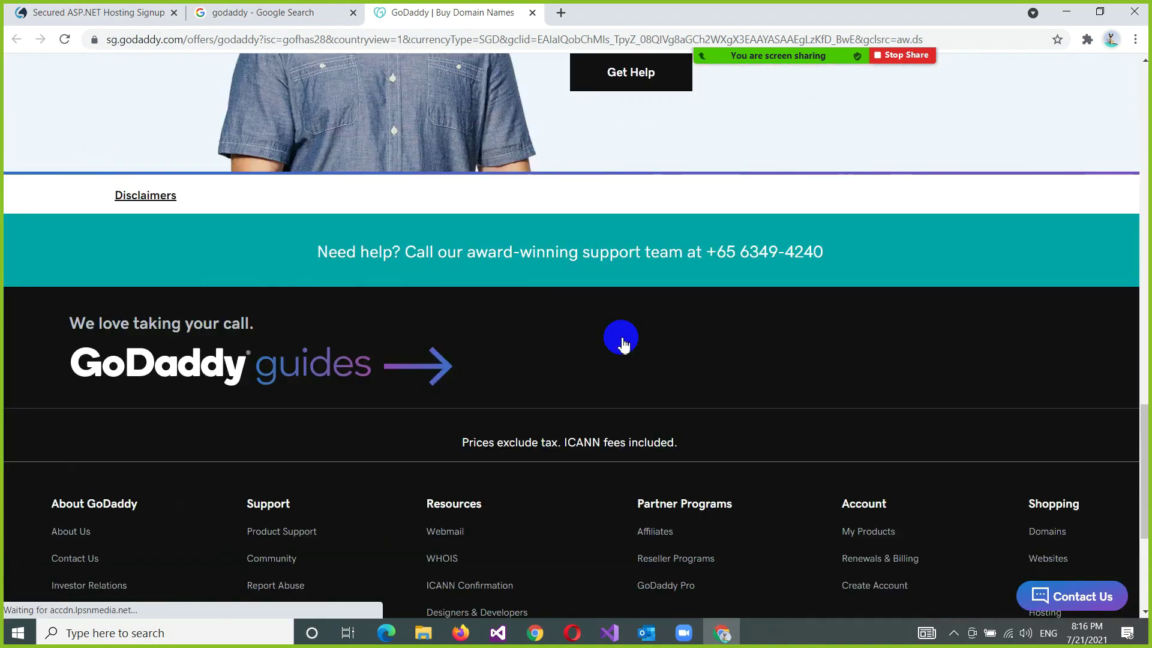
{"action": "scroll", "coordinate": [624, 344], "scroll_direction": "up", "scroll_amount": 12}
{"action": "scroll", "coordinate": [386, 270], "scroll_direction": "up", "scroll_amount": 8}
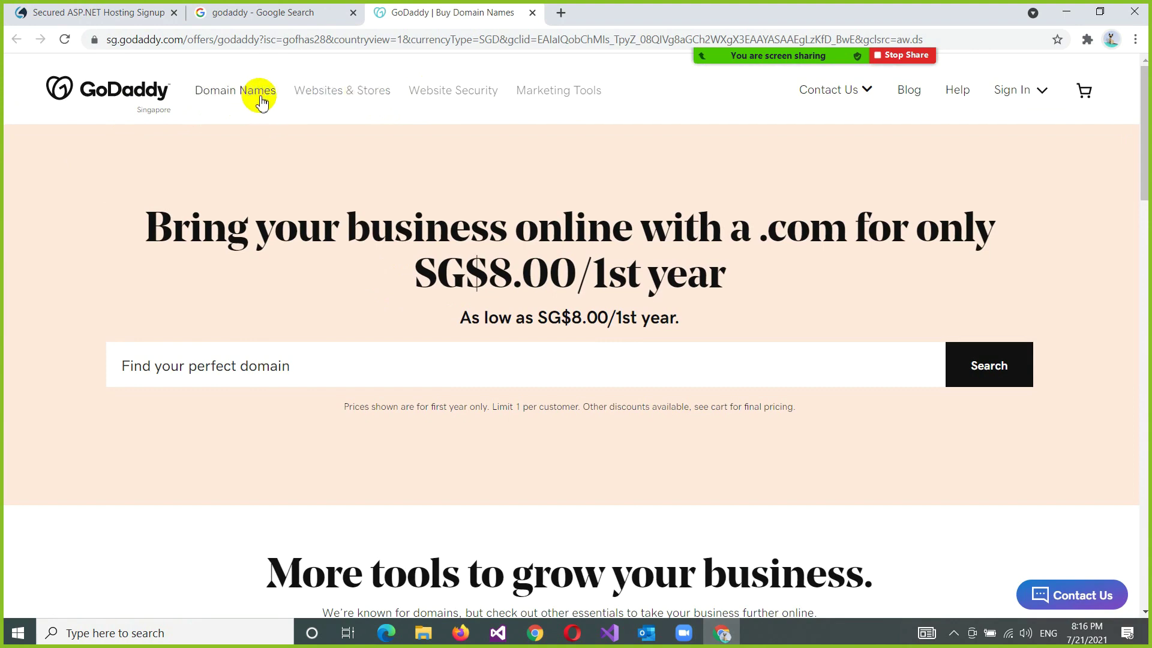
Step: Switch between the Google results, GoDaddy and SmarterASP.NET tabs, ending on the signup page
{"action": "left_click", "coordinate": [280, 12]}
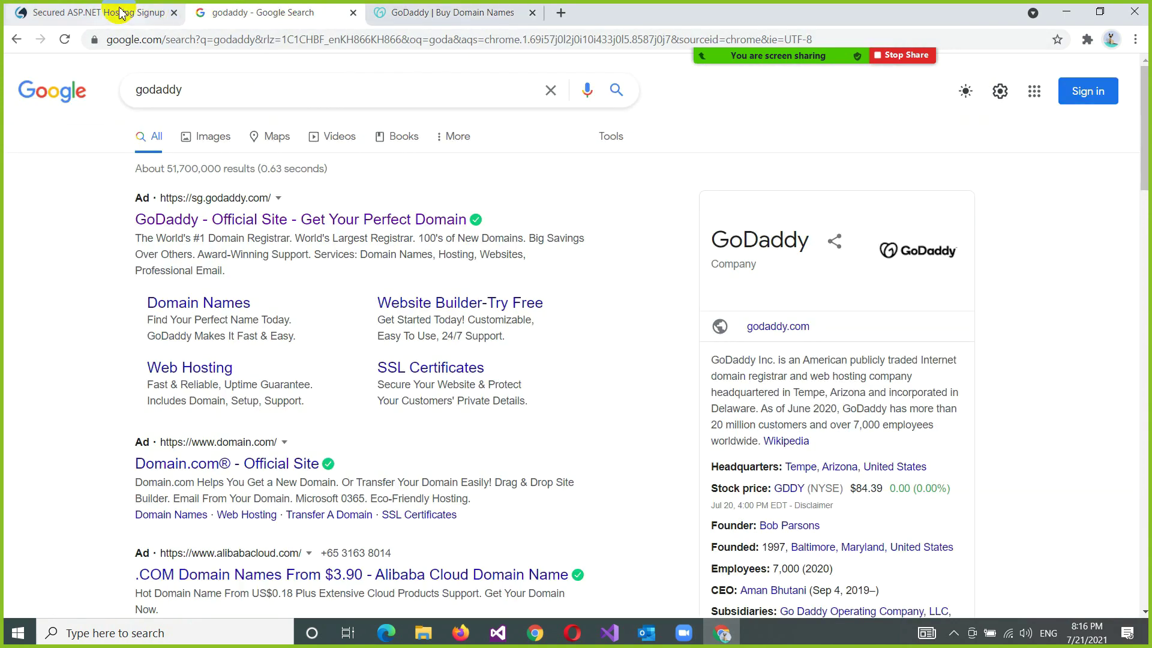
{"action": "left_click", "coordinate": [119, 12]}
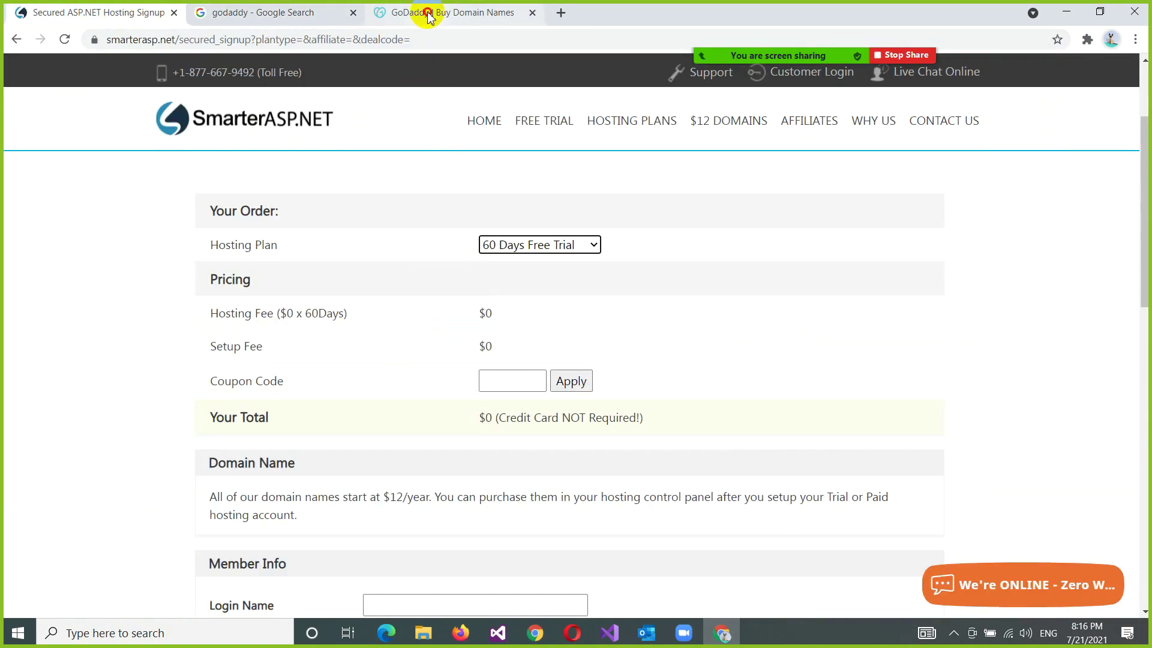
{"action": "left_click", "coordinate": [426, 13]}
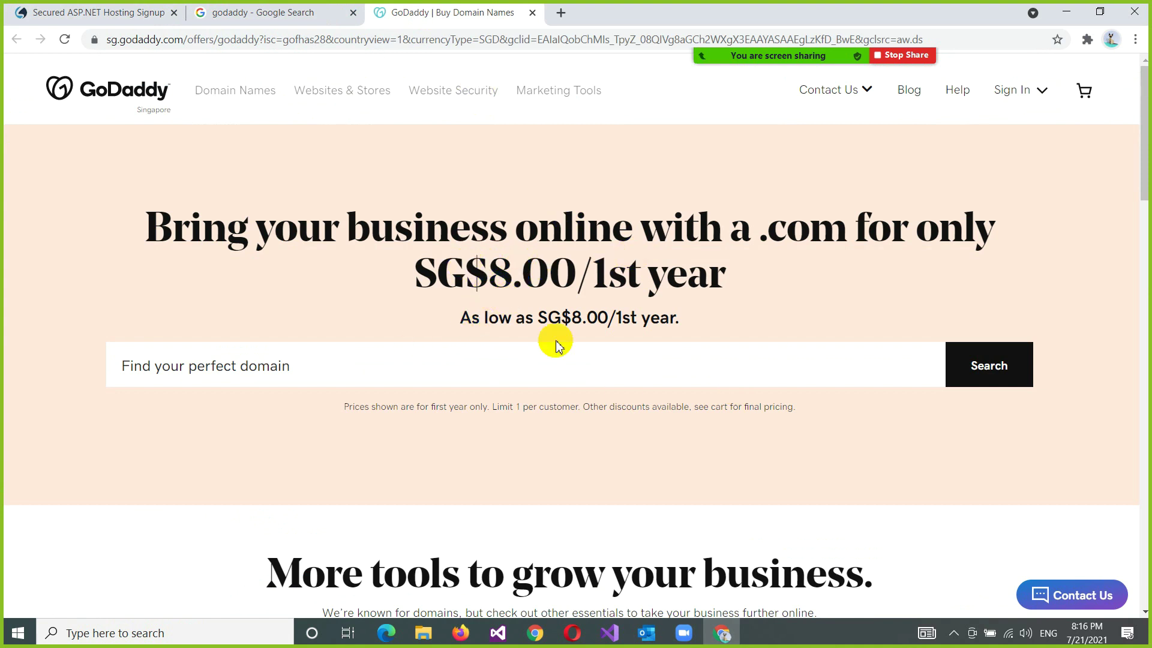
{"action": "left_click", "coordinate": [93, 14]}
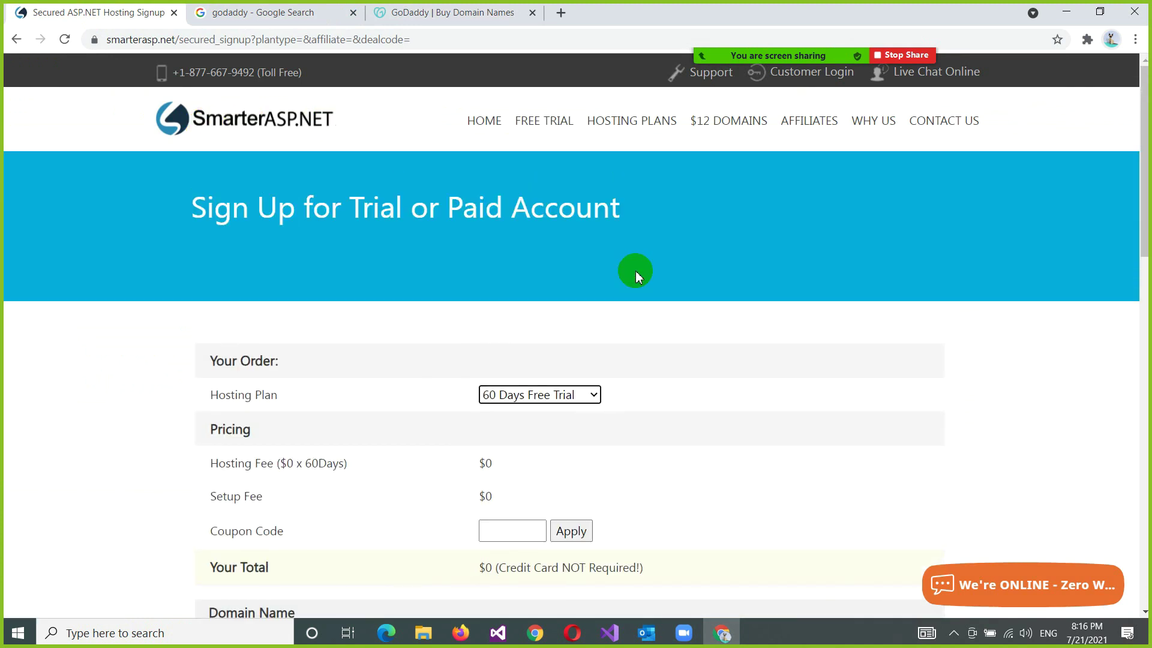
Step: Scroll down to the Member Info section and check the Login Name and Email fields
{"action": "scroll", "coordinate": [638, 276], "scroll_direction": "down", "scroll_amount": 1}
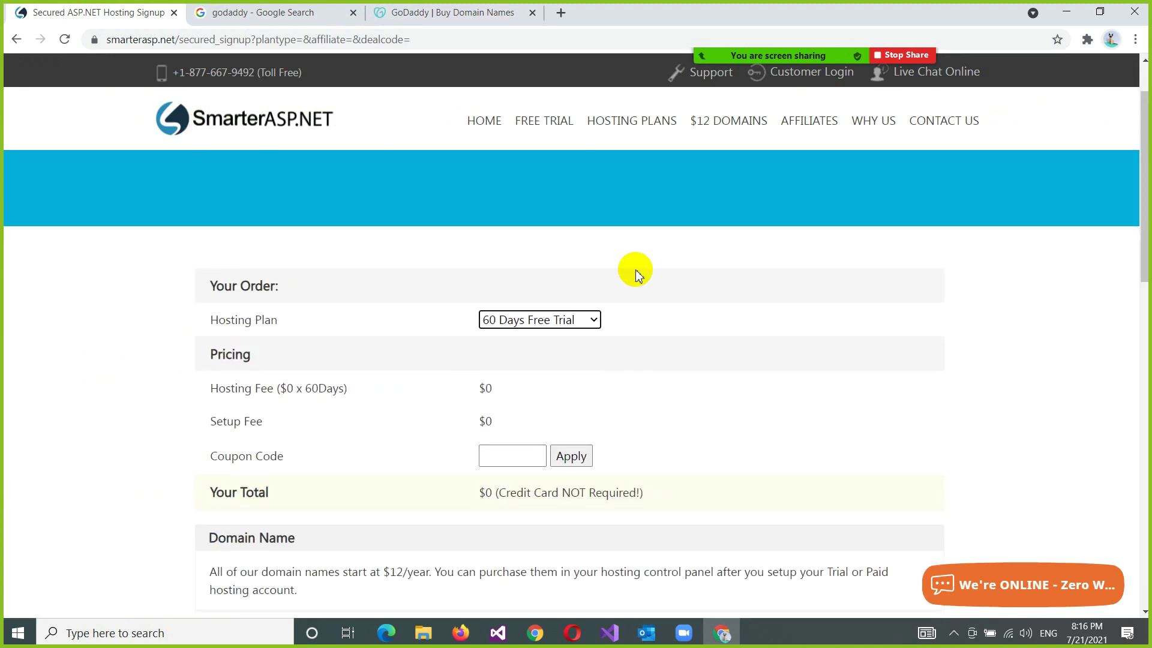
{"action": "scroll", "coordinate": [637, 276], "scroll_direction": "down", "scroll_amount": 1}
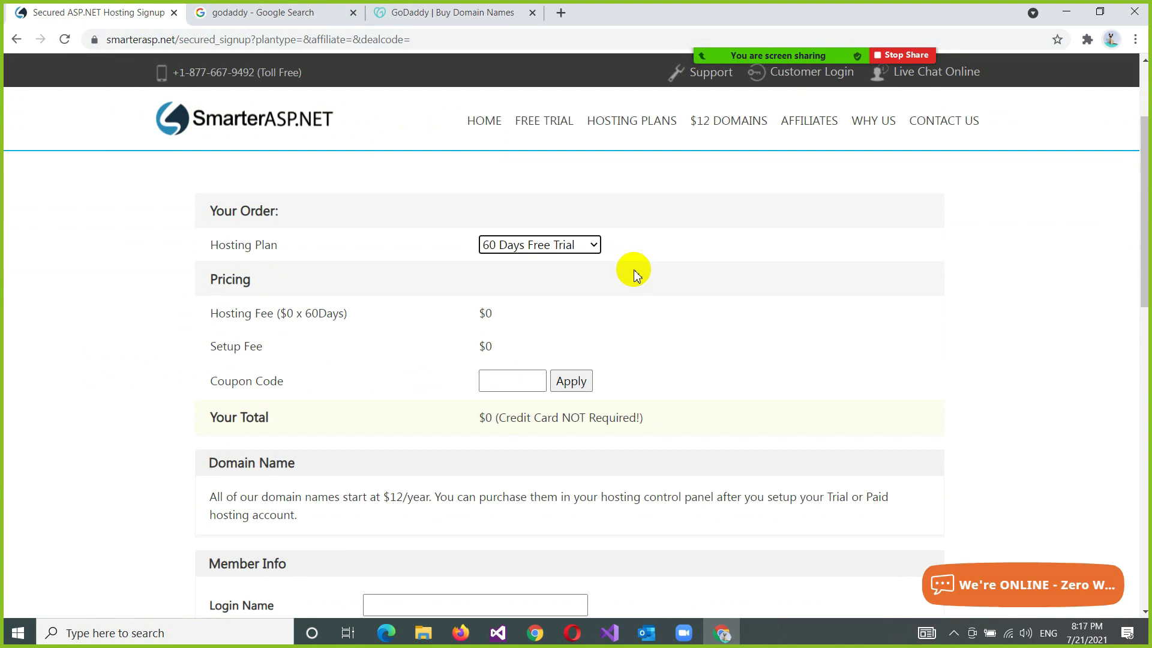
{"action": "scroll", "coordinate": [516, 312], "scroll_direction": "down", "scroll_amount": 1}
{"action": "scroll", "coordinate": [501, 301], "scroll_direction": "down", "scroll_amount": 3}
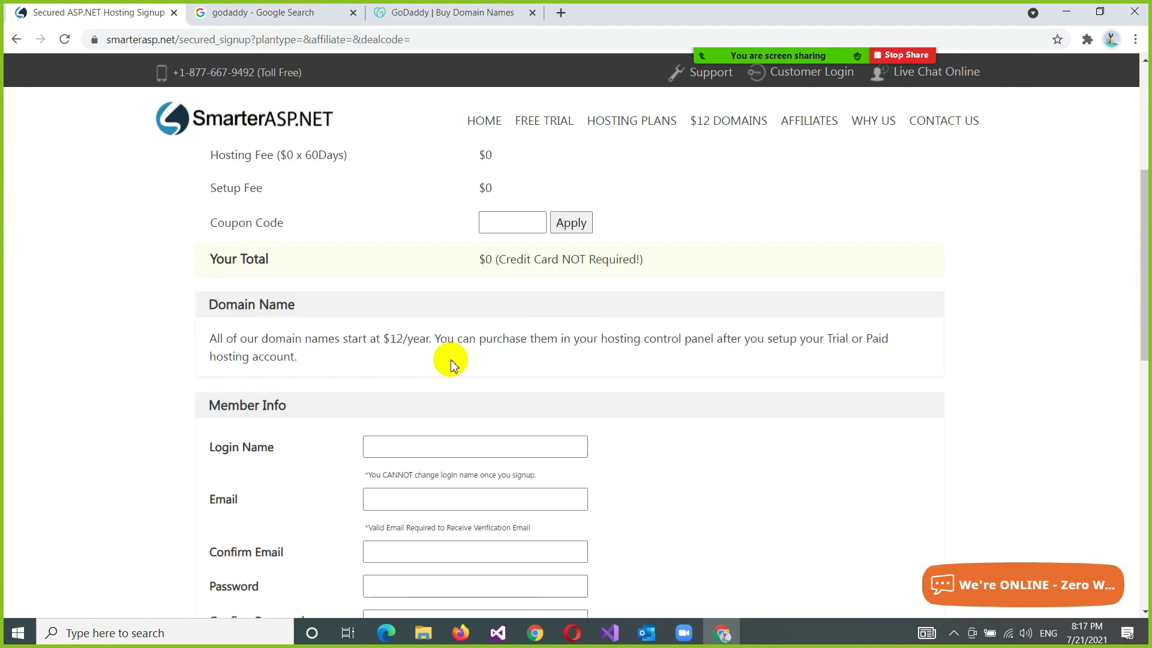
{"action": "left_click", "coordinate": [404, 304]}
{"action": "left_click", "coordinate": [387, 358]}
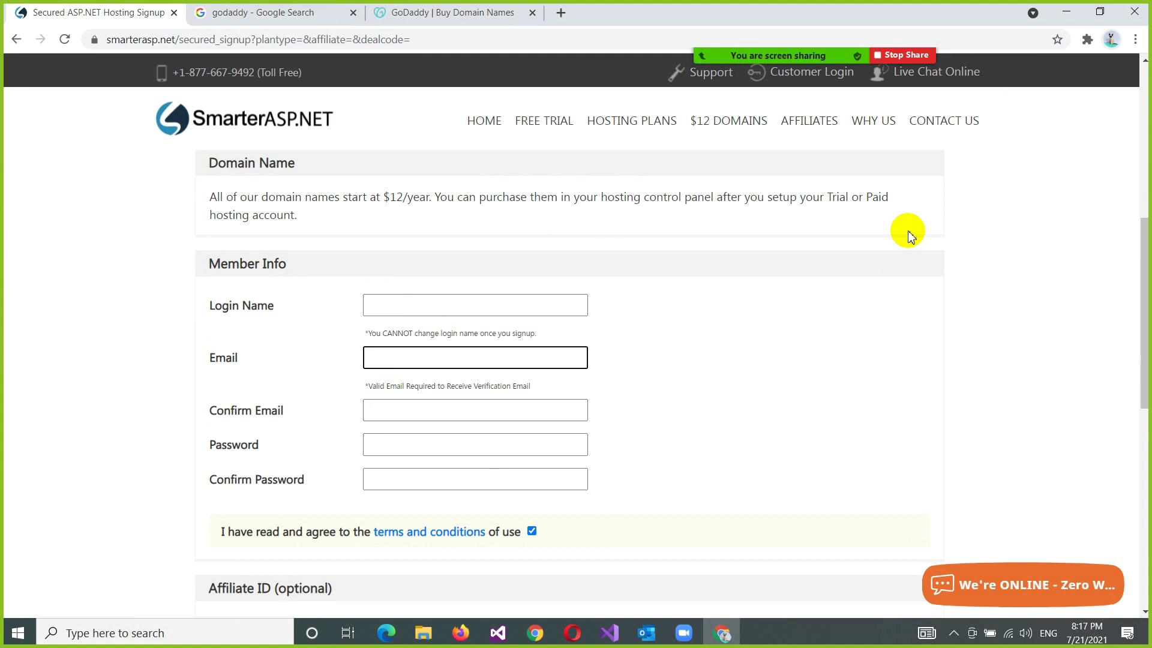
Step: Glance at the browser profile list, then open a new blank tab
{"action": "left_click", "coordinate": [1111, 39]}
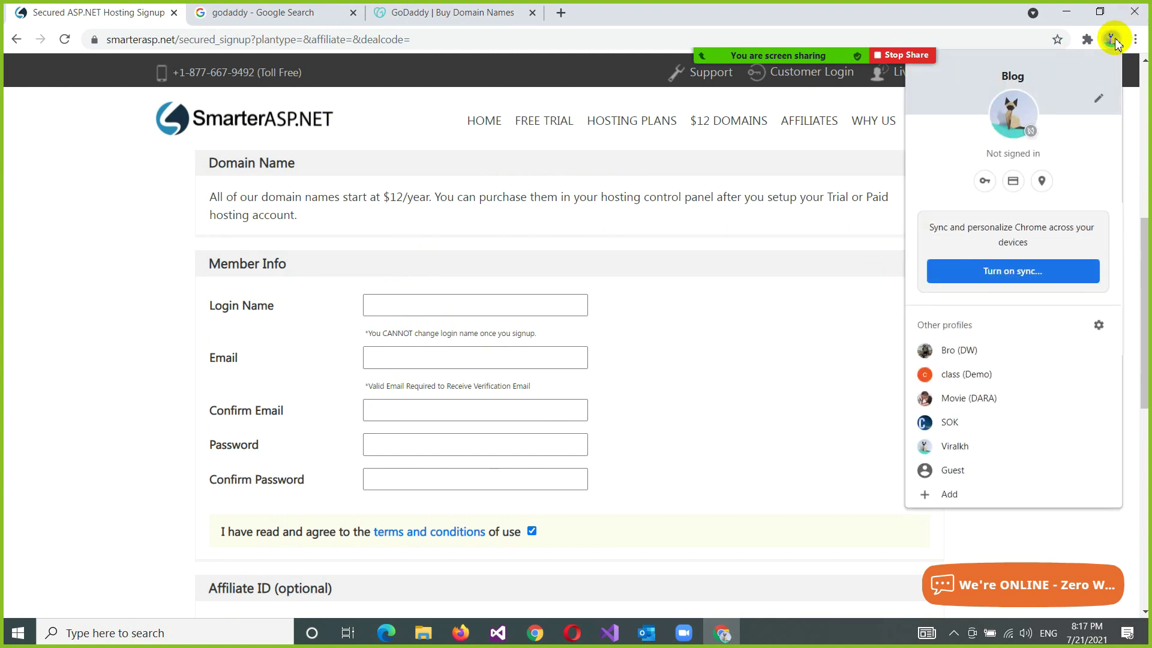
{"action": "left_click", "coordinate": [954, 17]}
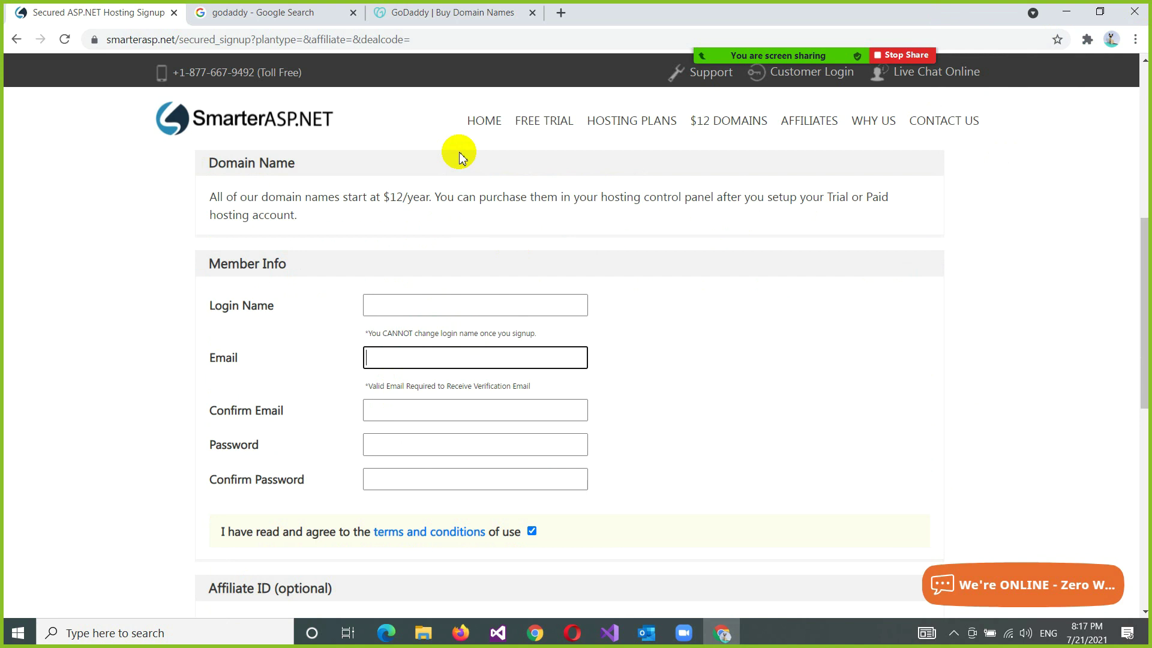
{"action": "left_click", "coordinate": [561, 13]}
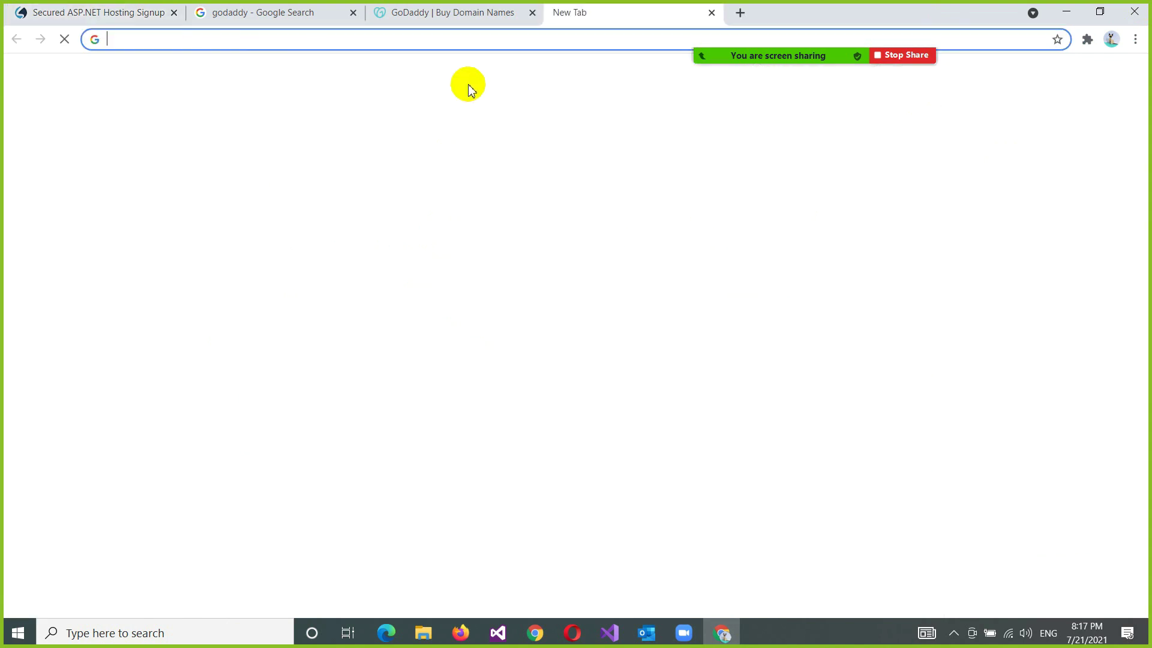
Step: Search Google for 'create email account' and open the Create your Google Account result
{"action": "type", "text": "cr"}
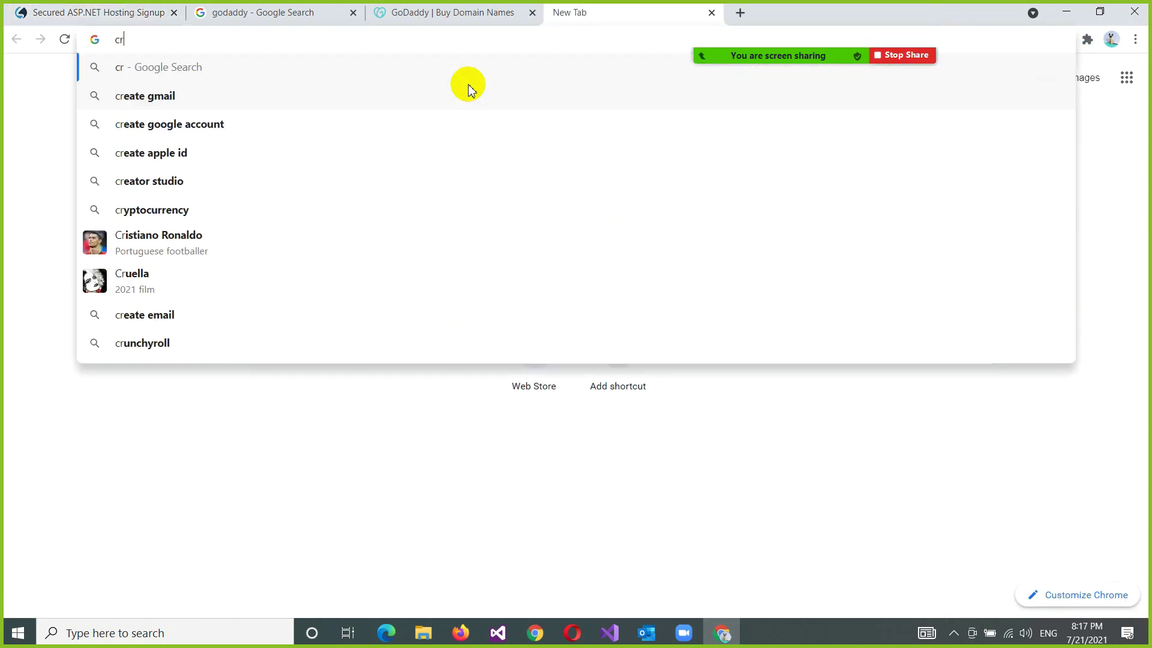
{"action": "type", "text": "e"}
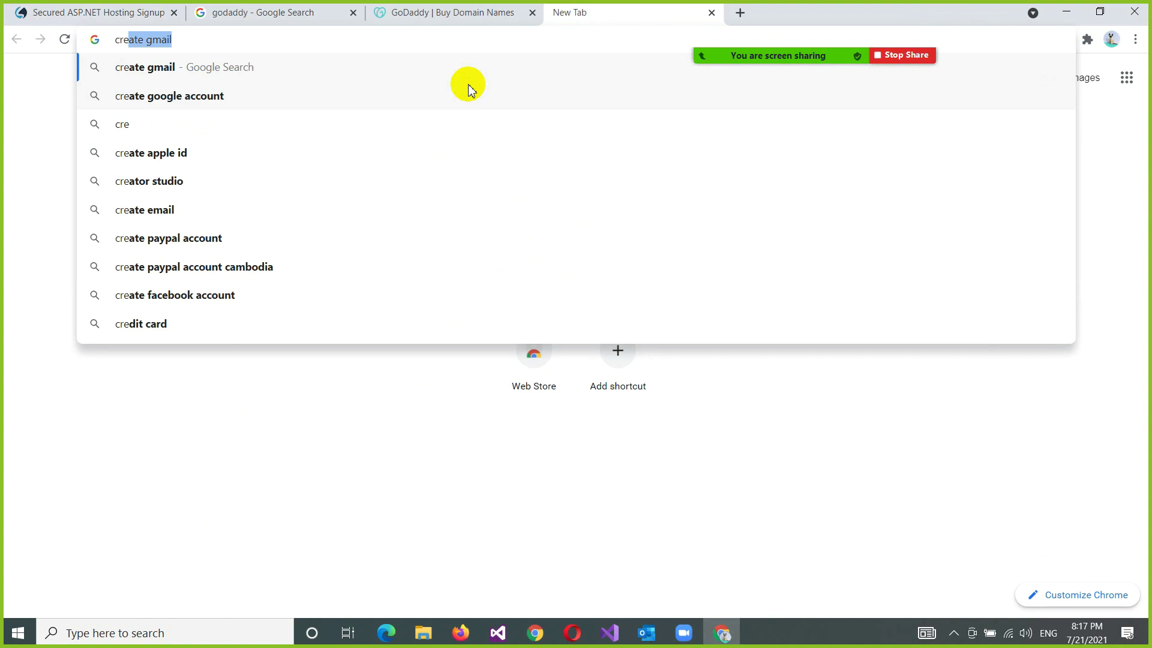
{"action": "type", "text": "ate "}
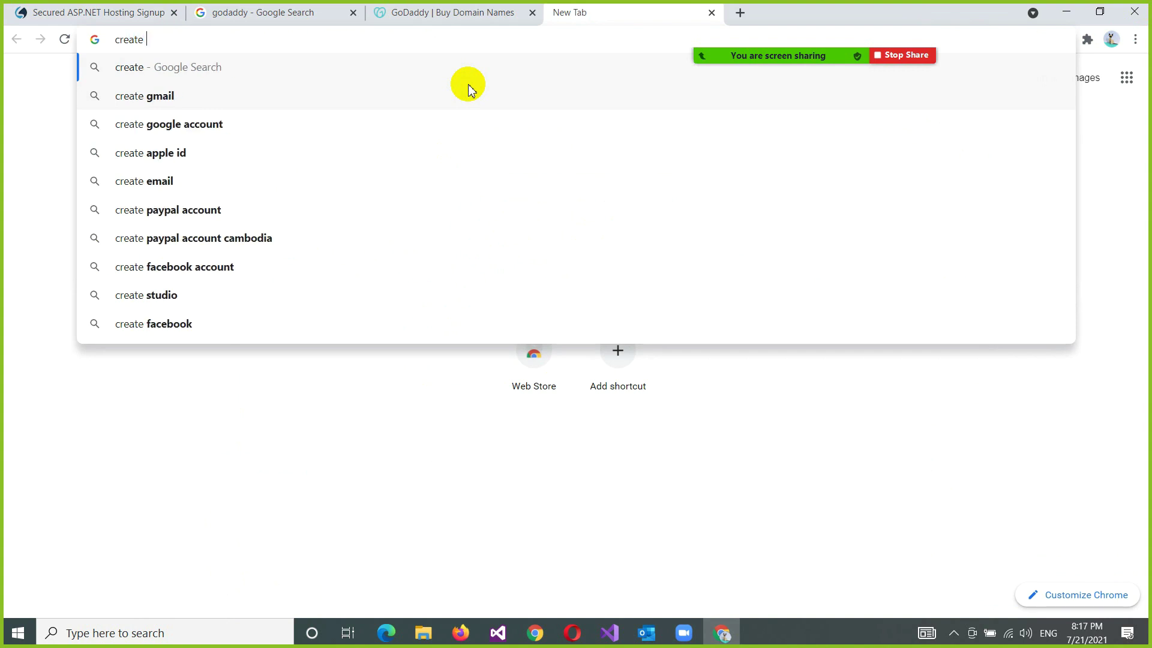
{"action": "type", "text": "em"}
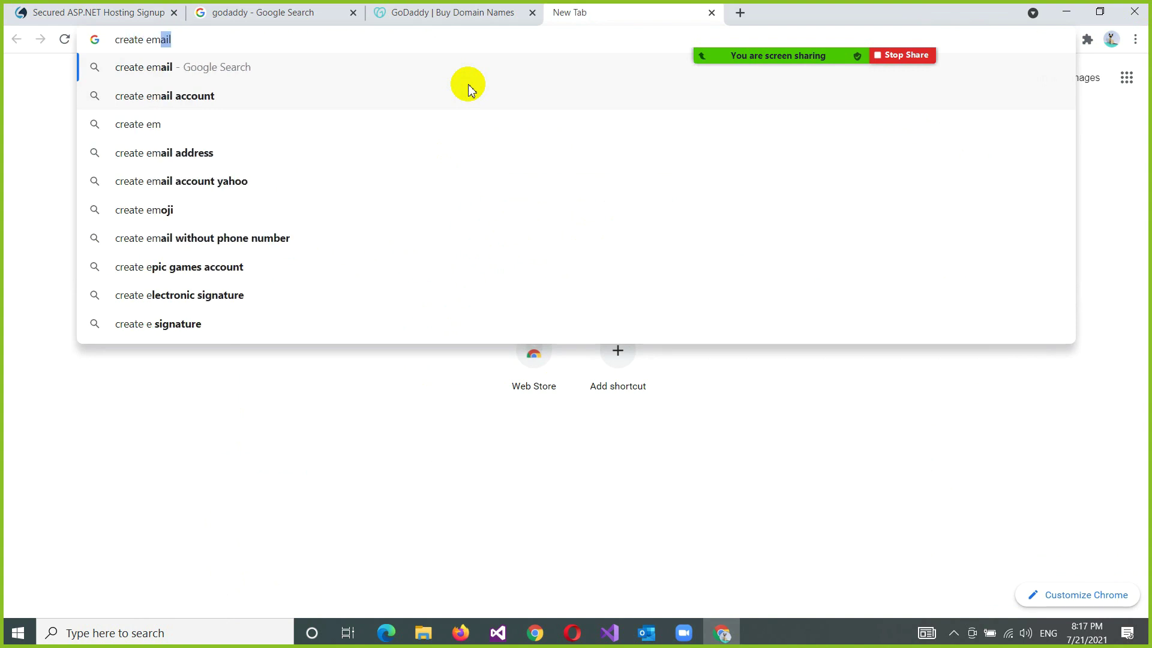
{"action": "key", "text": "Down"}
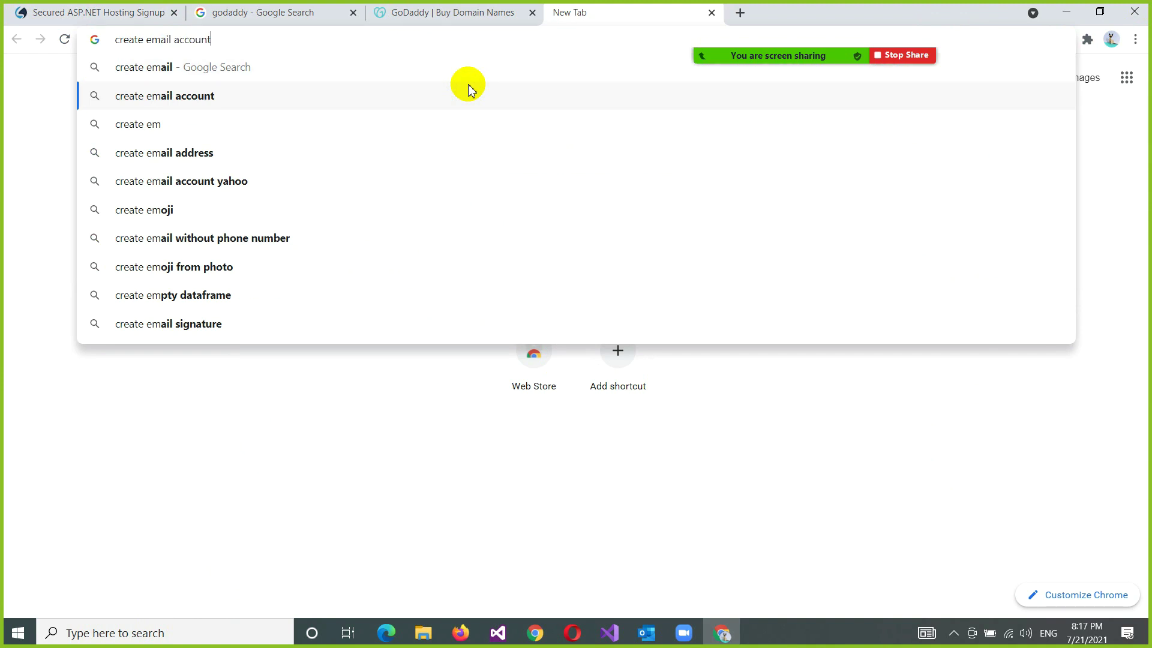
{"action": "key", "text": "Return"}
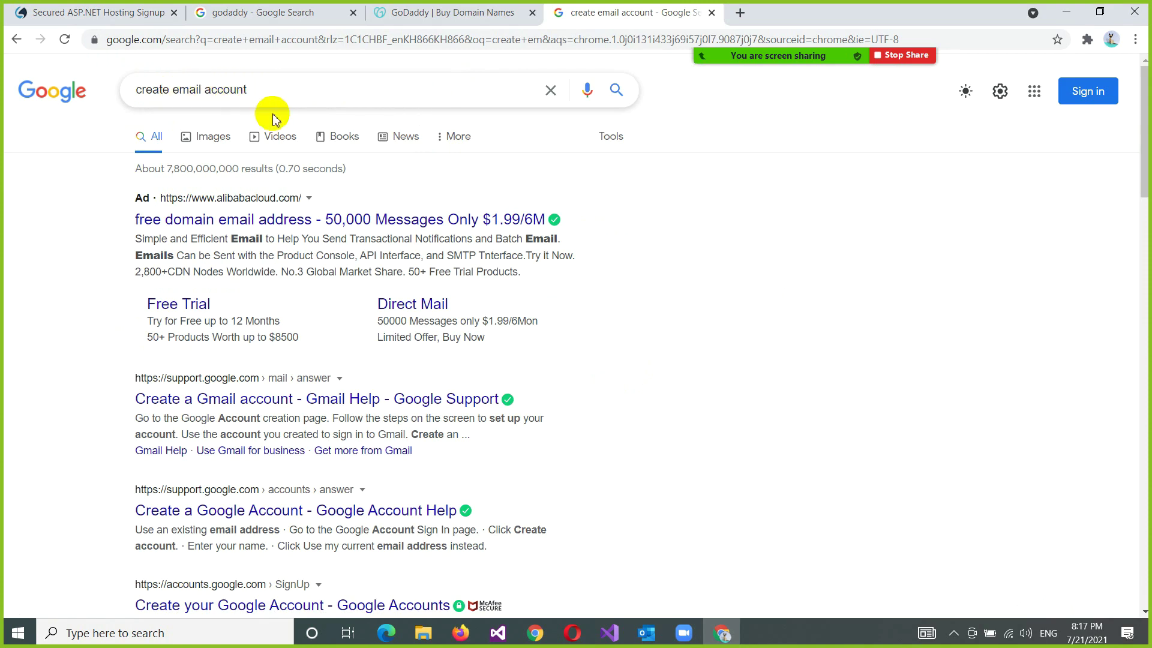
{"action": "scroll", "coordinate": [335, 335], "scroll_direction": "down", "scroll_amount": 2}
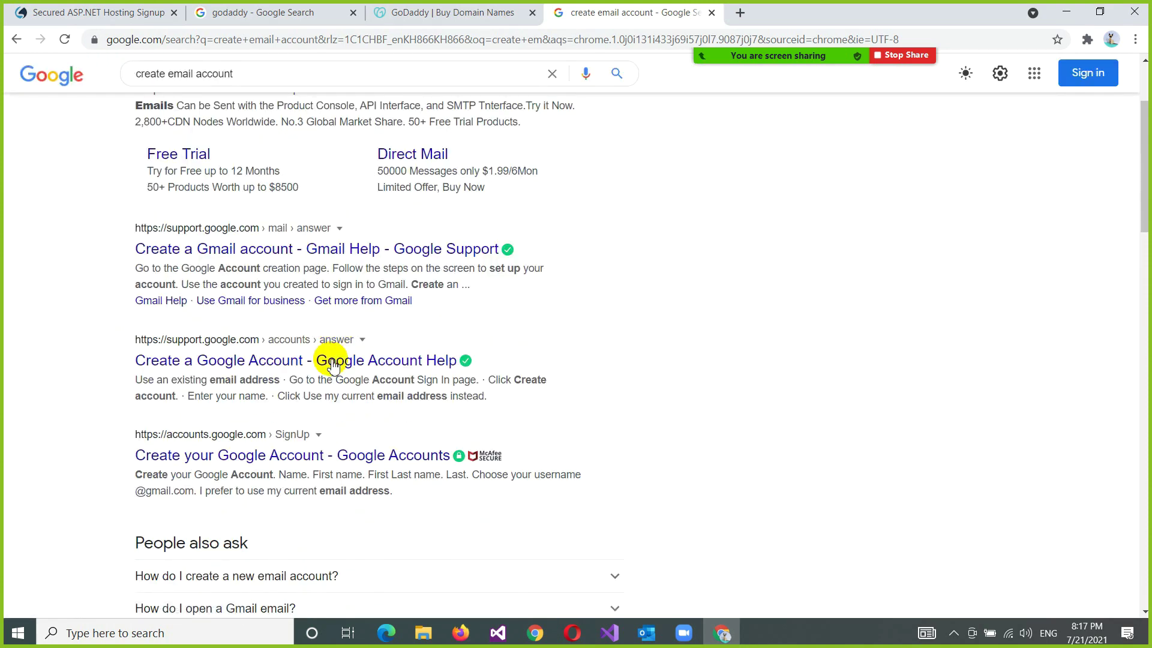
{"action": "left_click", "coordinate": [281, 455]}
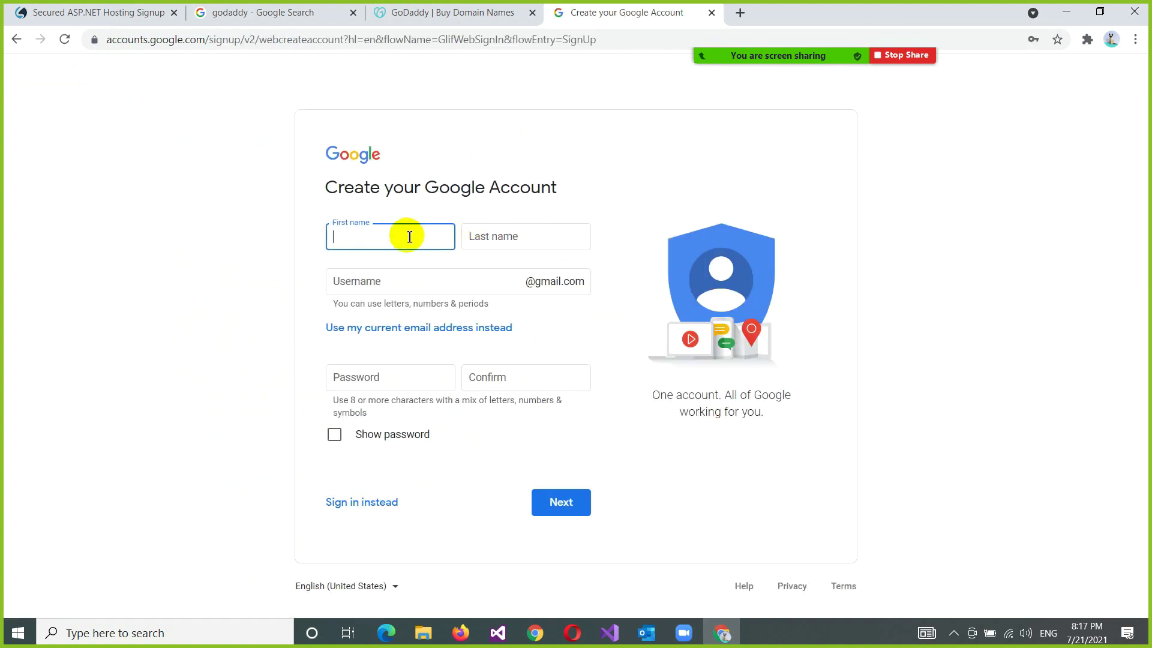
Step: Enter the account holder's first and last name and the desired Gmail username
{"action": "type", "text": "Web"}
{"action": "key", "text": "Tab"}
{"action": "type", "text": "Apis"}
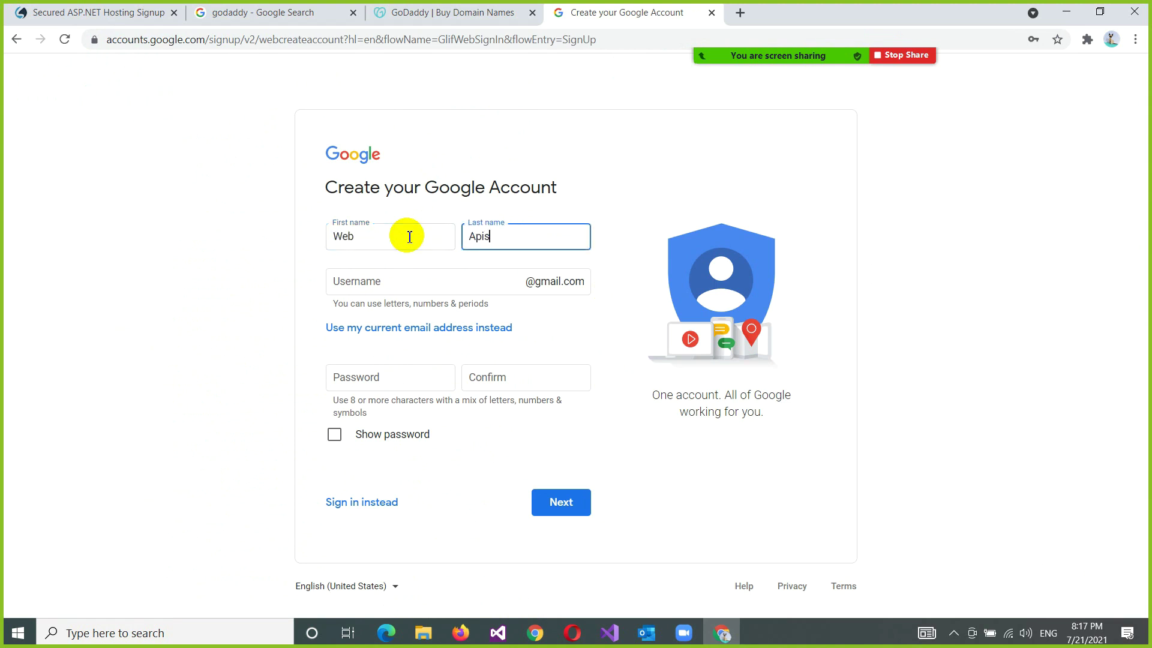
{"action": "left_click", "coordinate": [385, 281]}
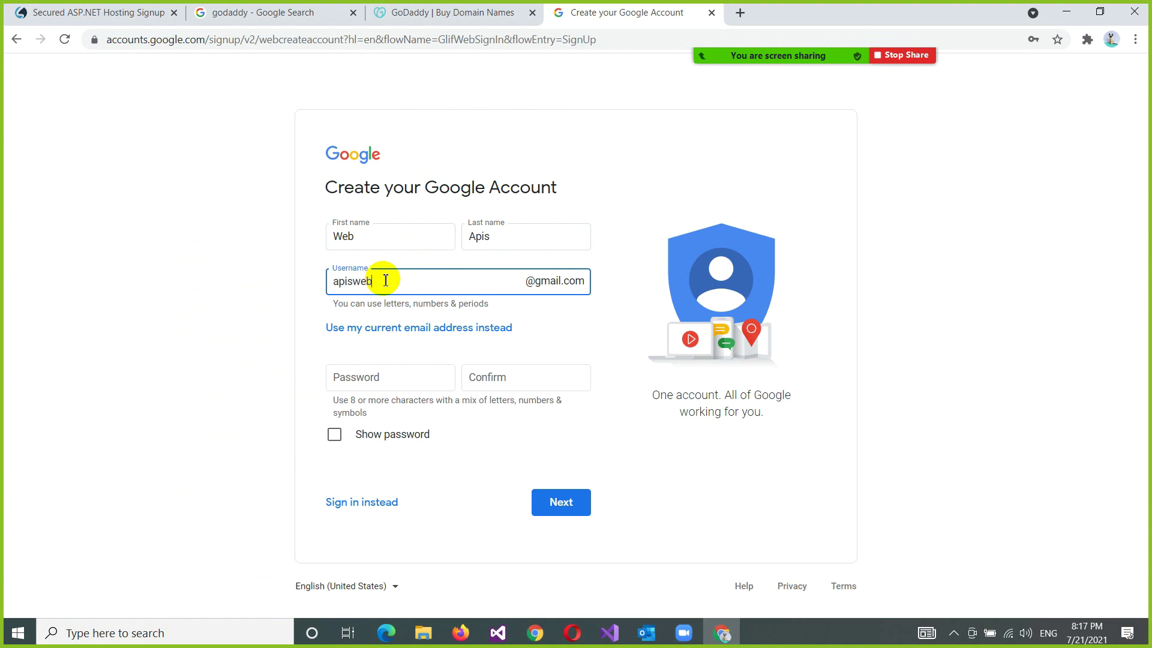
Step: Type the account password, correct and re-enter the confirmation, and submit the first page
{"action": "left_click", "coordinate": [414, 378]}
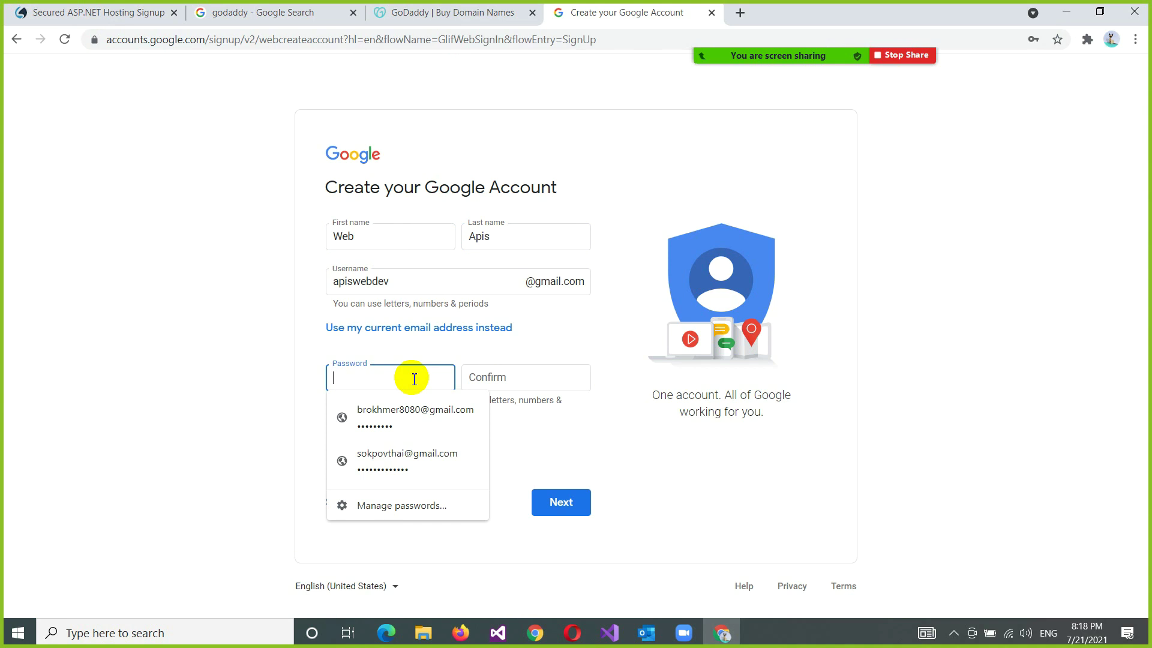
{"action": "type", "text": "•"}
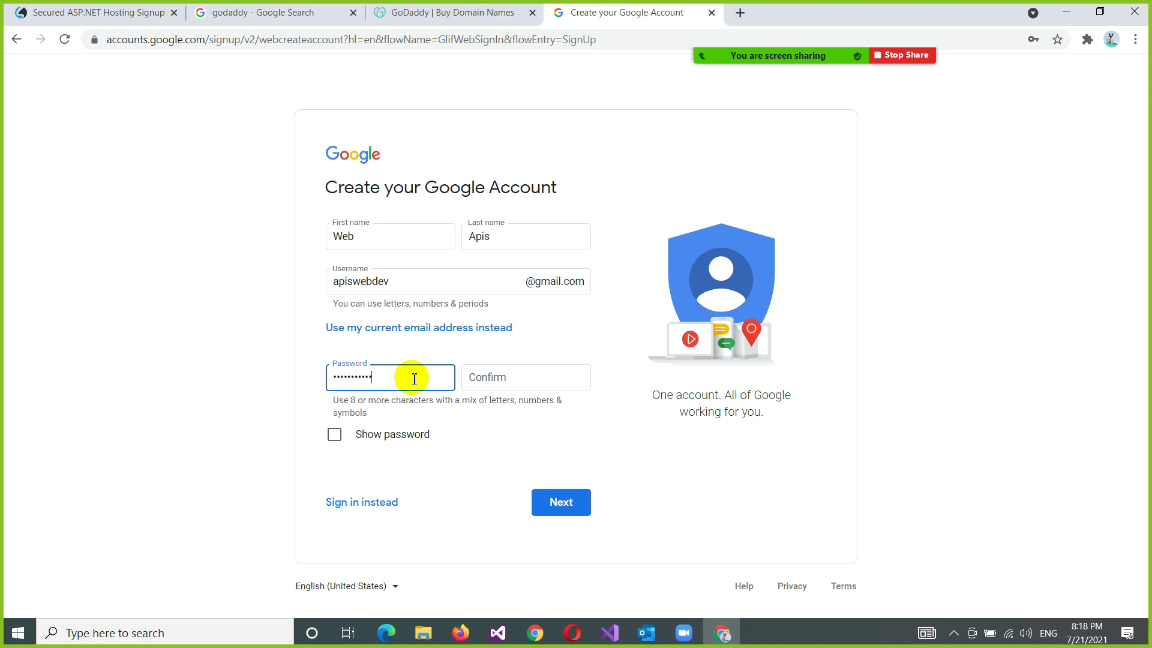
{"action": "left_click", "coordinate": [527, 378]}
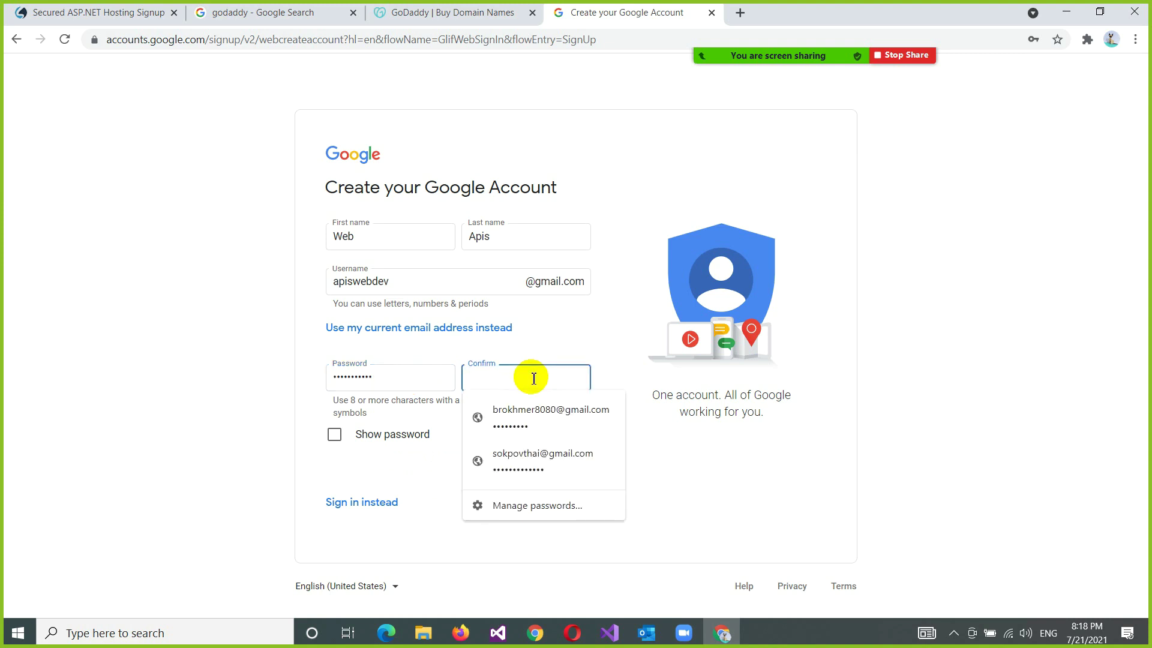
{"action": "type", "text": "••"}
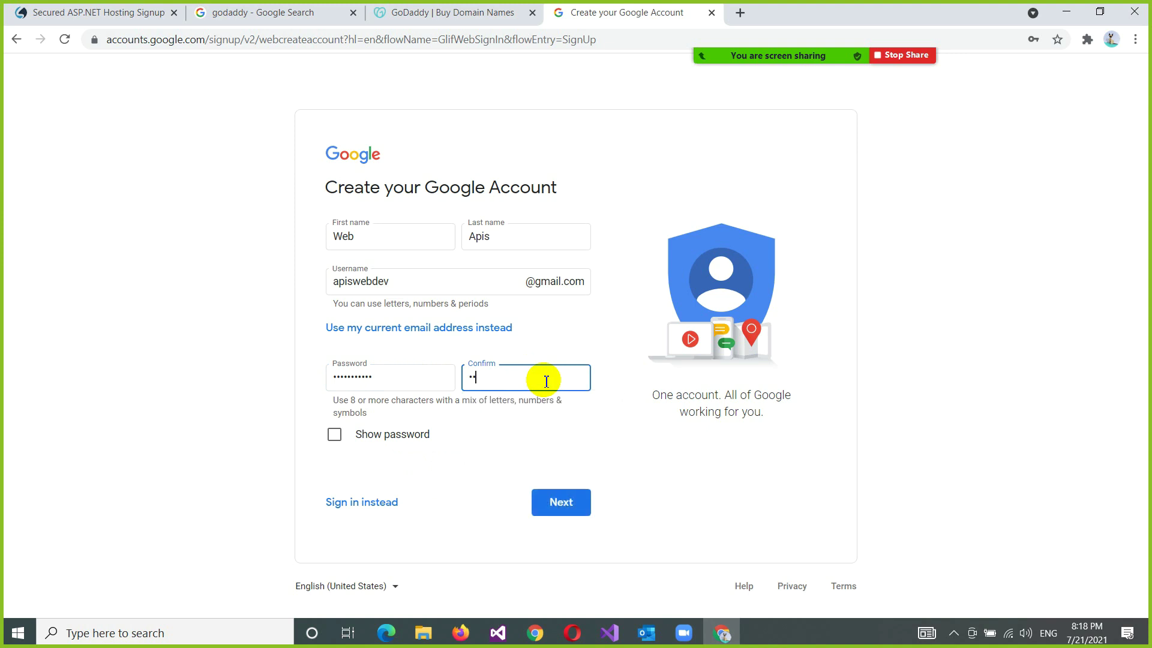
{"action": "key", "text": "BackSpace"}
{"action": "key", "text": "BackSpace"}
{"action": "left_click_drag", "start_coordinate": [404, 378], "coordinate": [303, 373]}
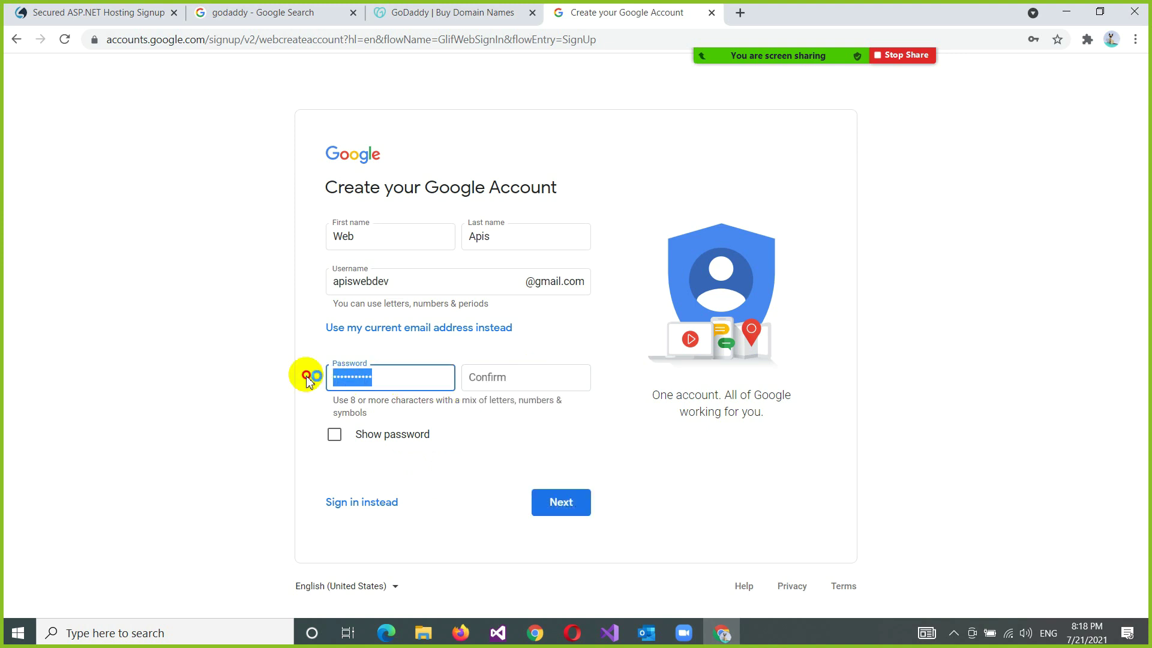
{"action": "type", "text": "•"}
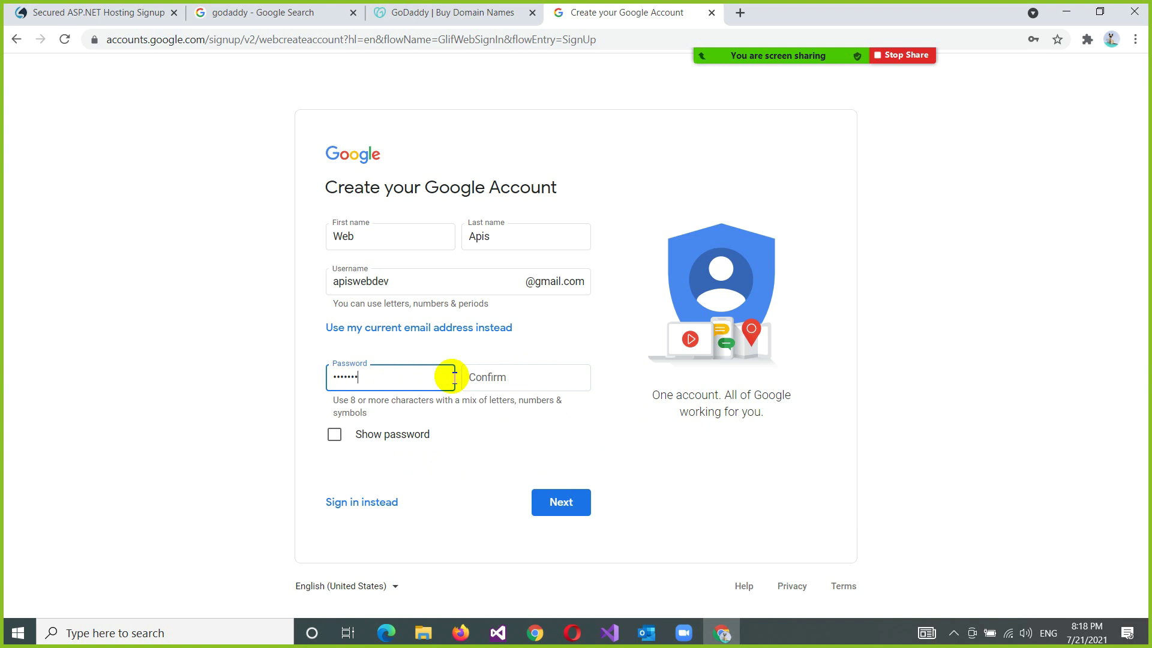
{"action": "left_click_drag", "start_coordinate": [427, 376], "coordinate": [312, 378]}
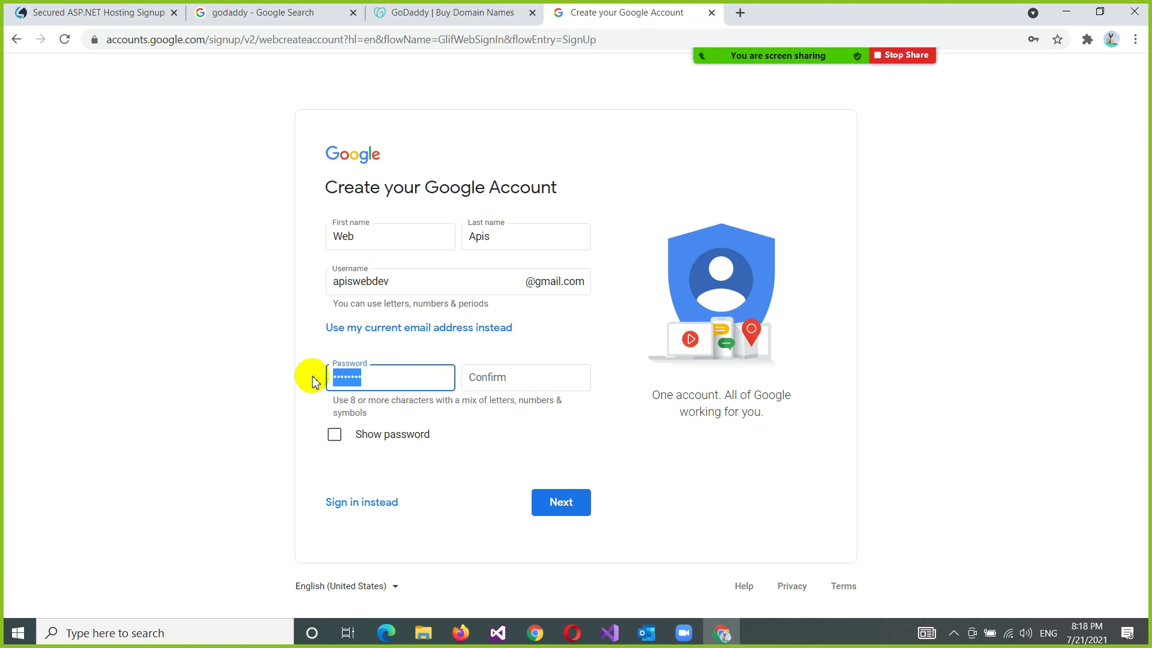
{"action": "type", "text": "•"}
{"action": "left_click", "coordinate": [489, 388]}
{"action": "type", "text": "•"}
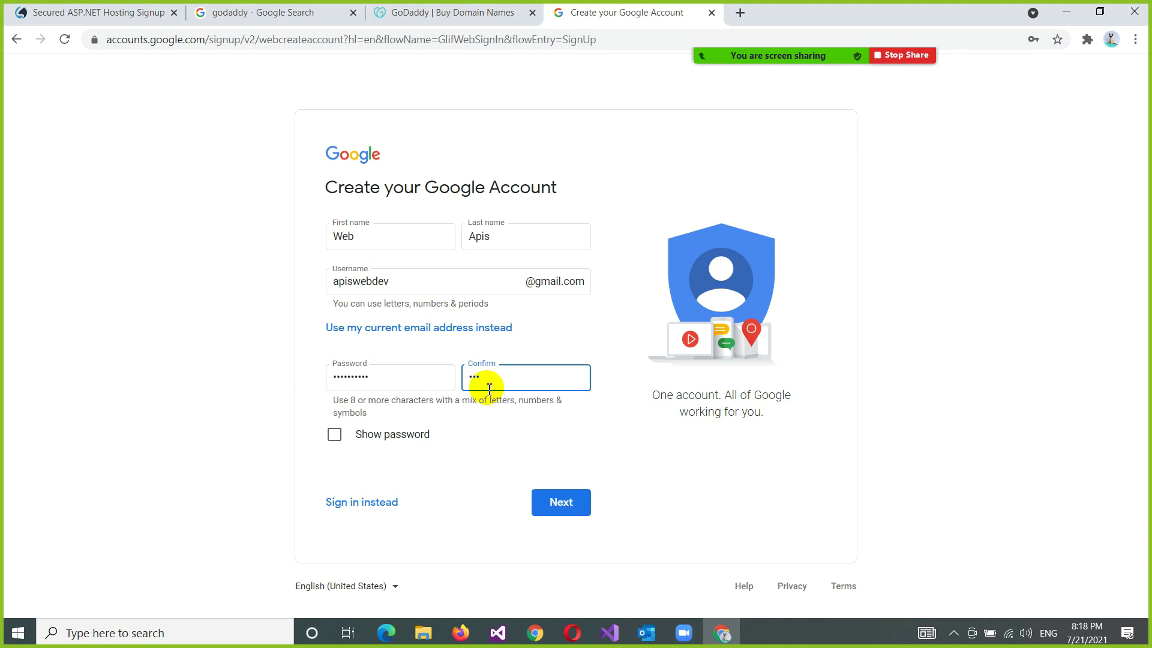
{"action": "type", "text": "•••••••"}
{"action": "left_click", "coordinate": [550, 511]}
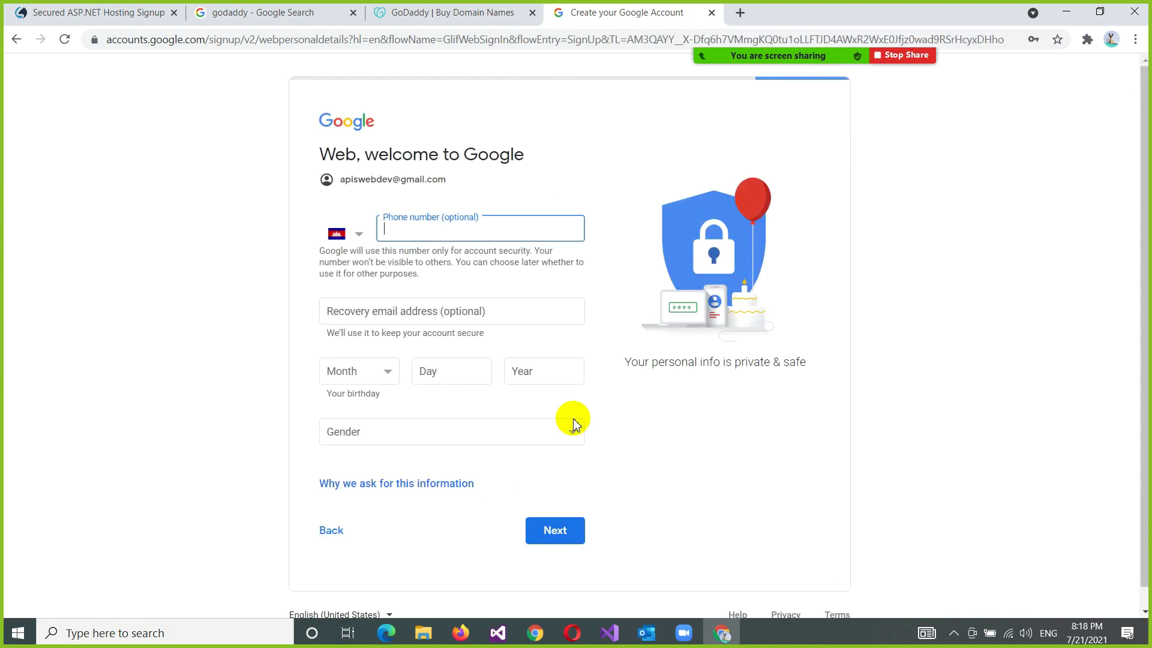
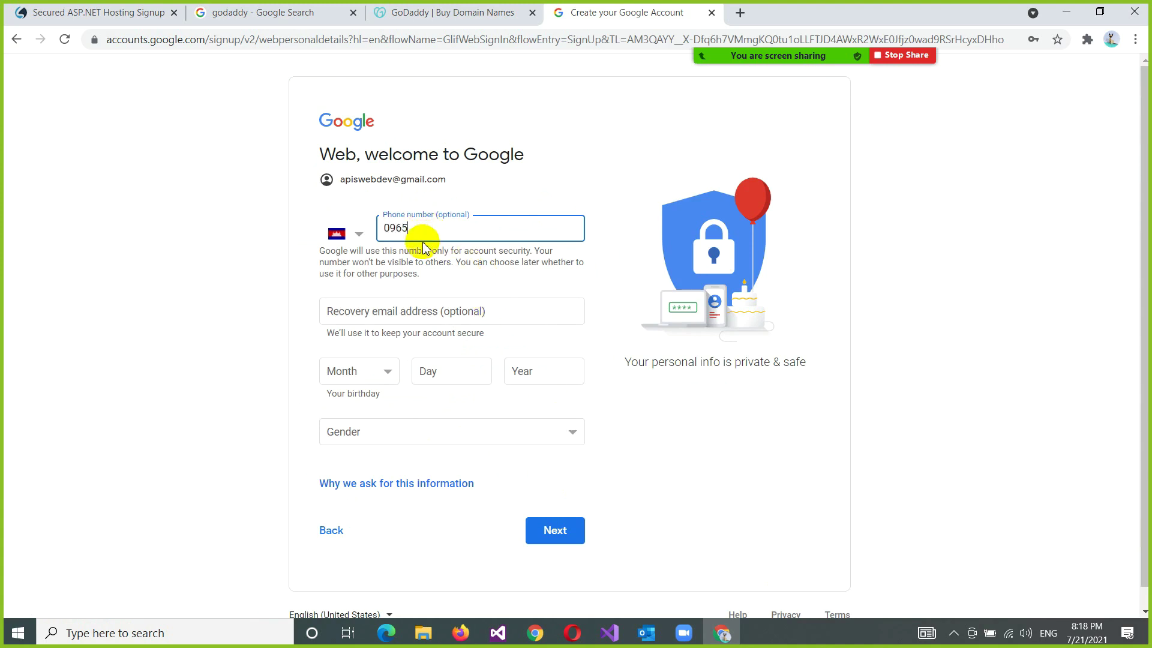
Step: Enter the phone number and the birth month, day and year
{"action": "left_click", "coordinate": [351, 369]}
{"action": "left_click", "coordinate": [356, 408]}
{"action": "left_click", "coordinate": [438, 371]}
{"action": "type", "text": "12"}
{"action": "left_click", "coordinate": [527, 373]}
{"action": "type", "text": "1"}
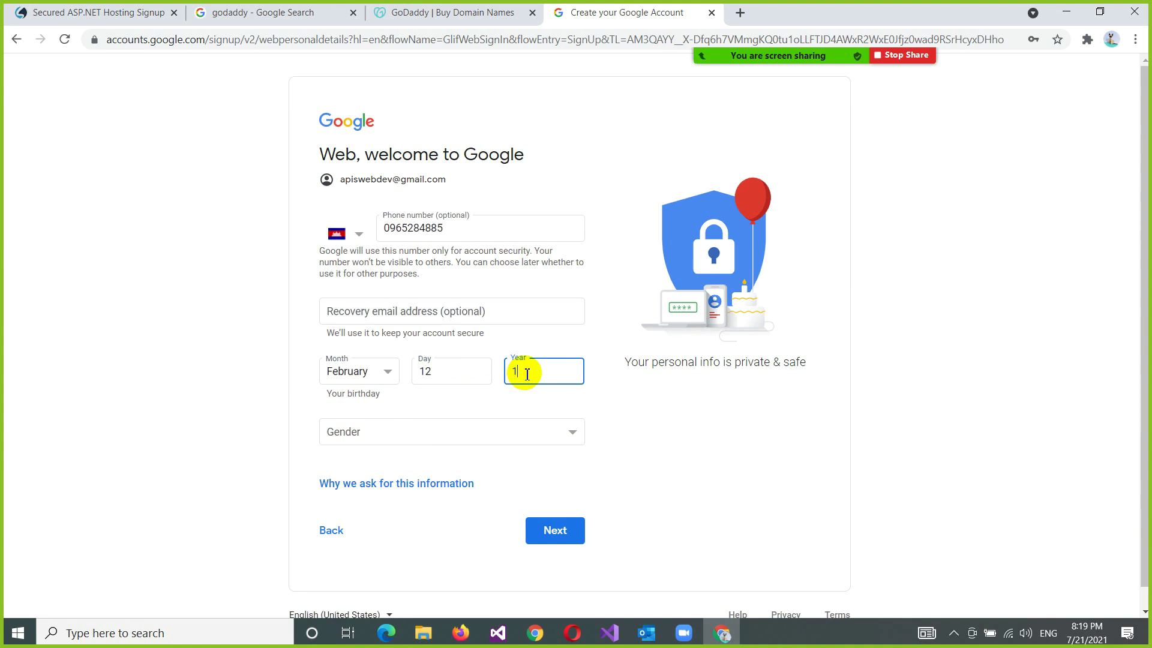
{"action": "type", "text": "998"}
Step: Set gender to 'Rather not say' and submit the personal details
{"action": "left_click", "coordinate": [528, 432]}
{"action": "left_click", "coordinate": [368, 496]}
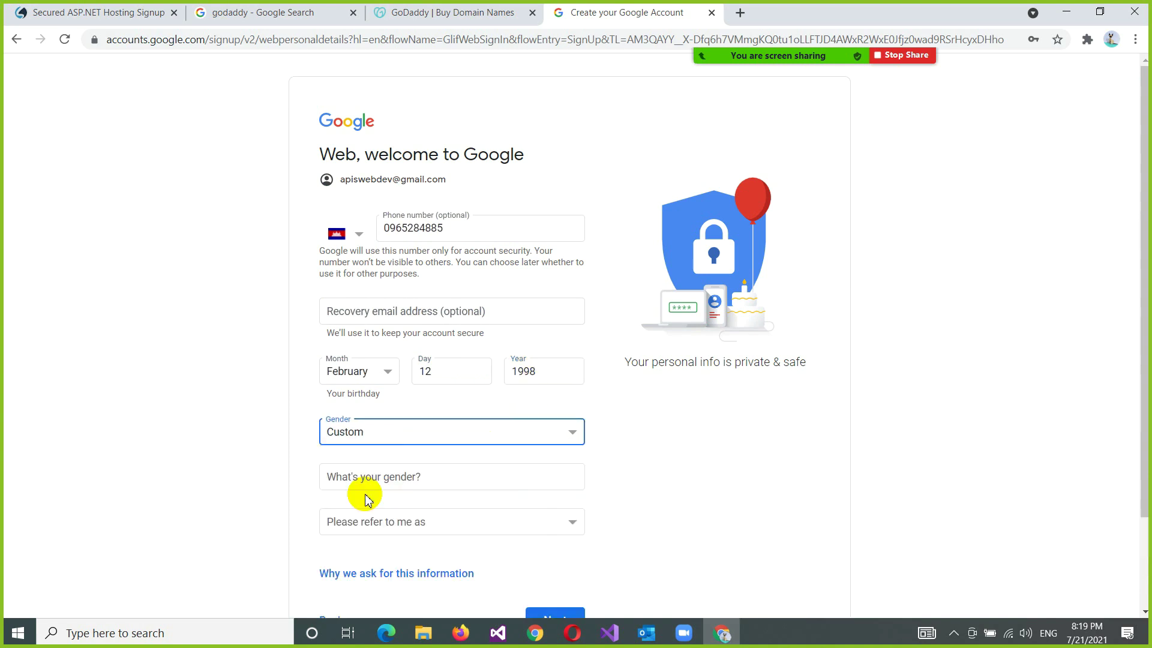
{"action": "left_click", "coordinate": [431, 433]}
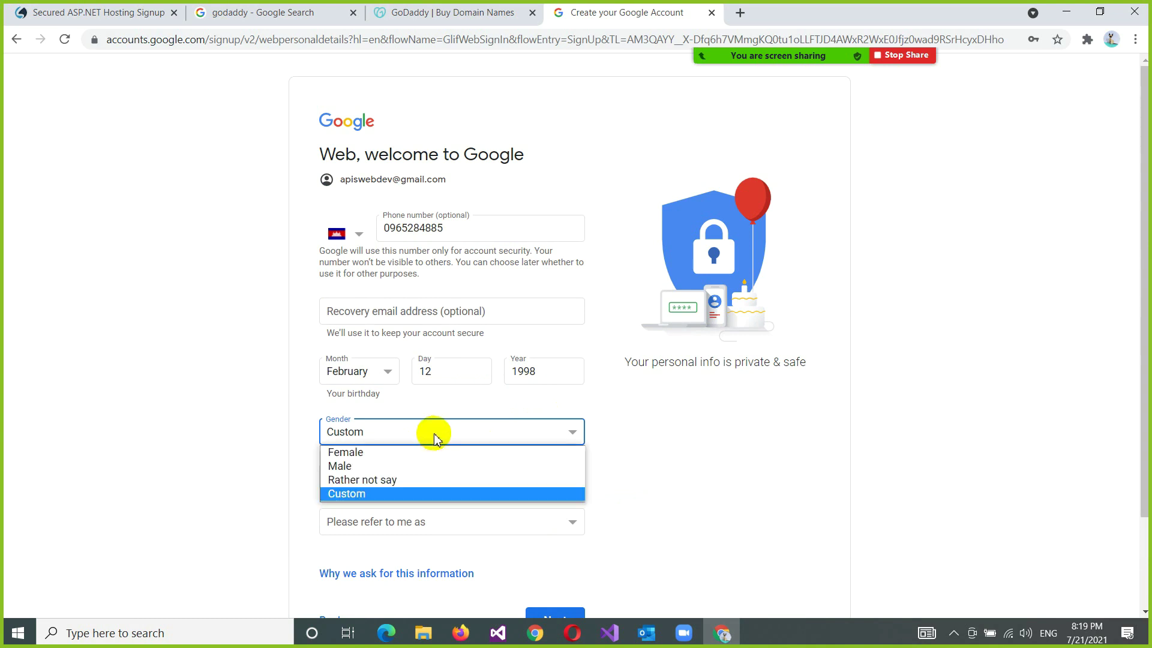
{"action": "left_click", "coordinate": [382, 484]}
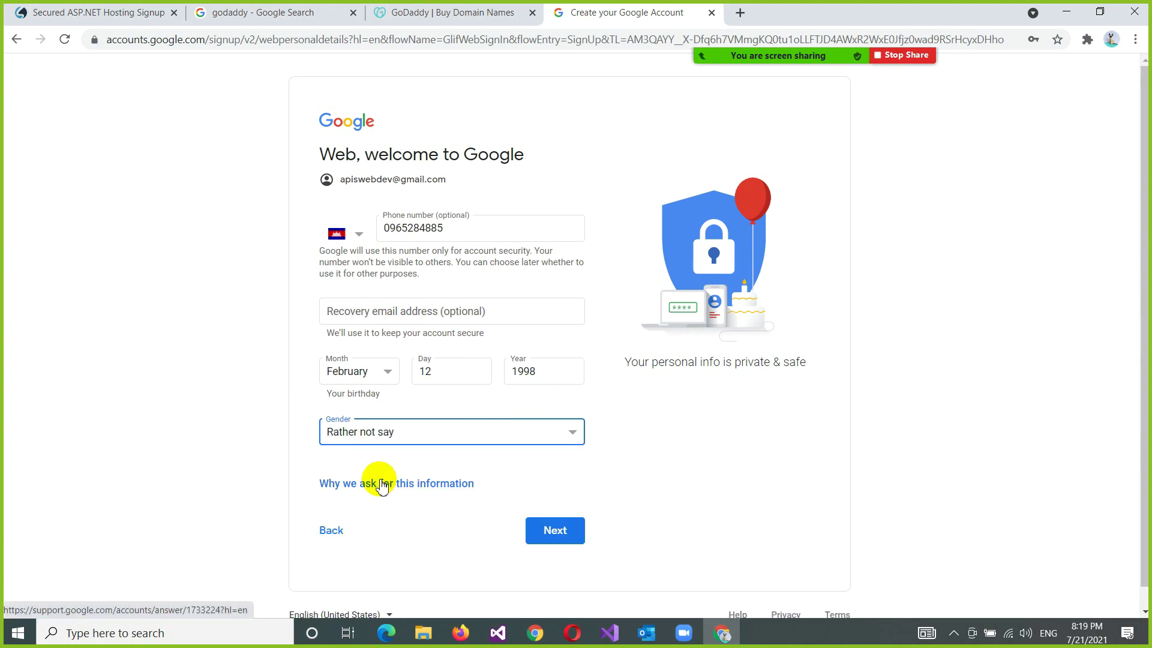
{"action": "left_click", "coordinate": [567, 527]}
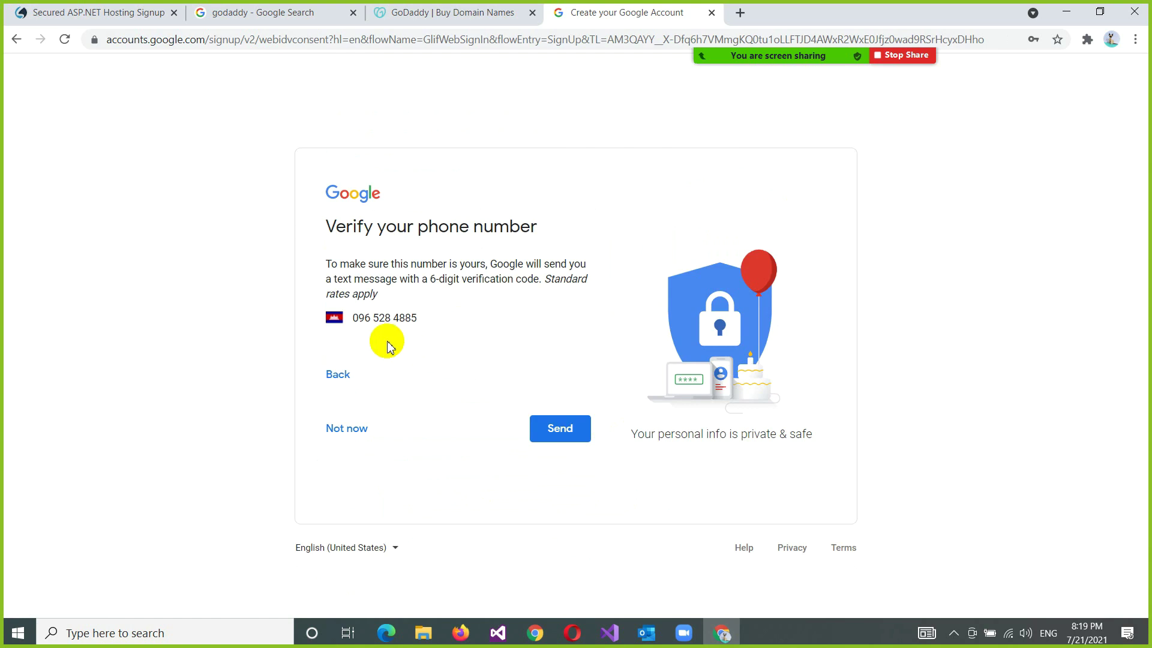
Step: Verify the phone with the texted code, allow its use across Google services, and accept the terms
{"action": "left_click", "coordinate": [557, 426]}
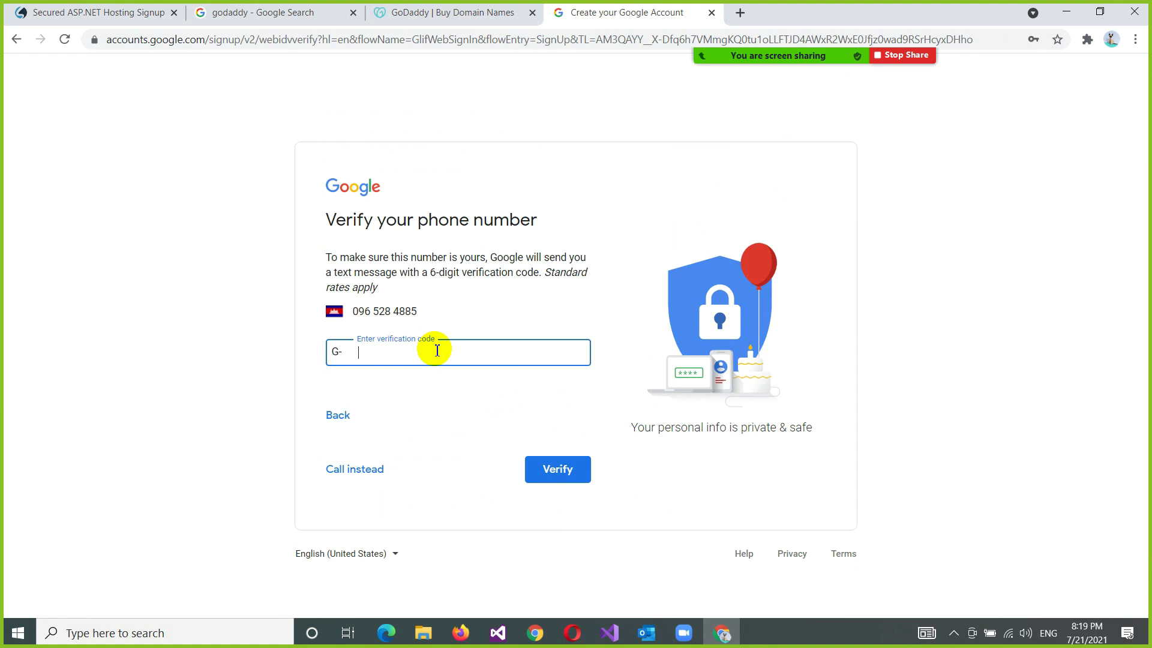
{"action": "left_click", "coordinate": [543, 472]}
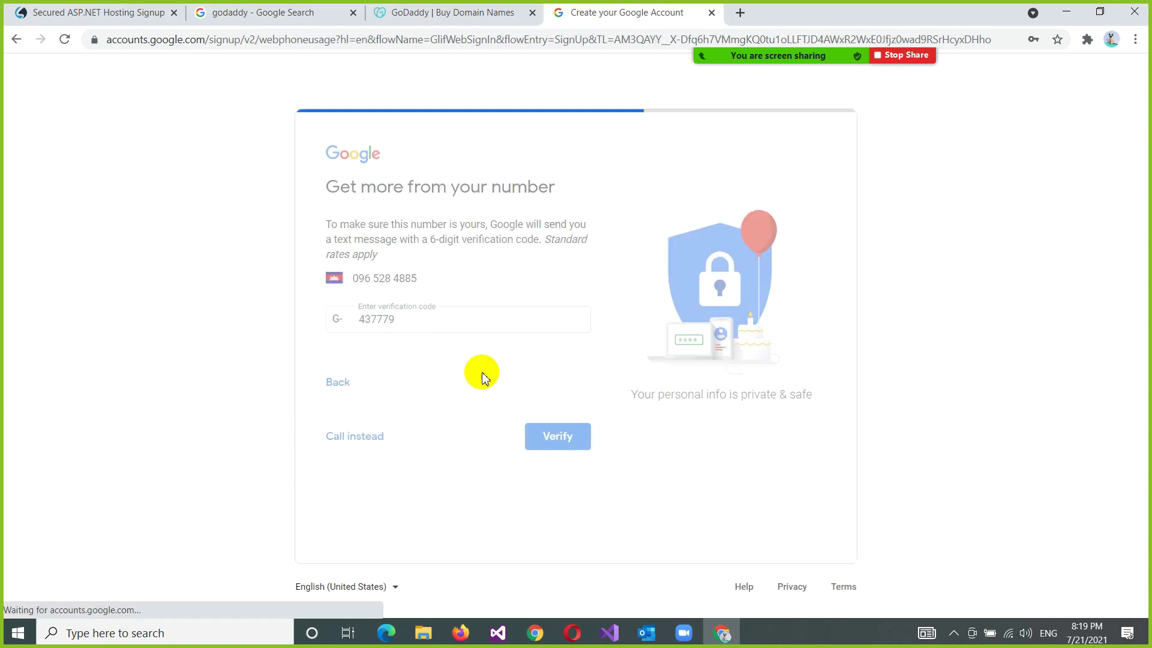
{"action": "left_click", "coordinate": [533, 502]}
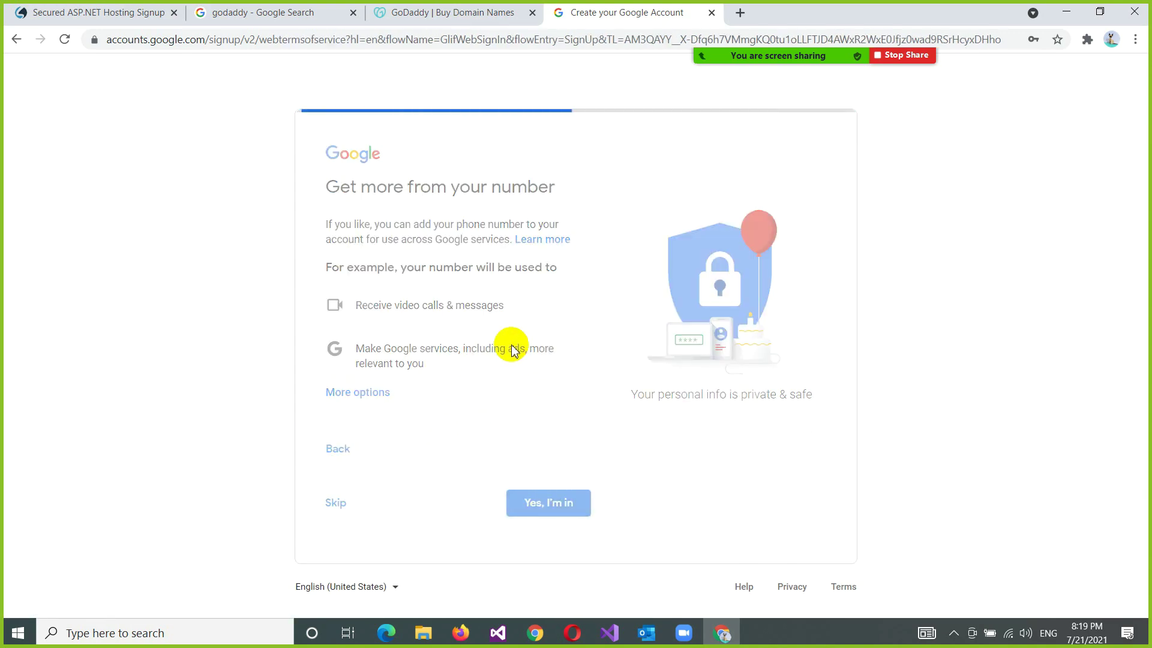
{"action": "scroll", "coordinate": [514, 365], "scroll_direction": "down", "scroll_amount": 15}
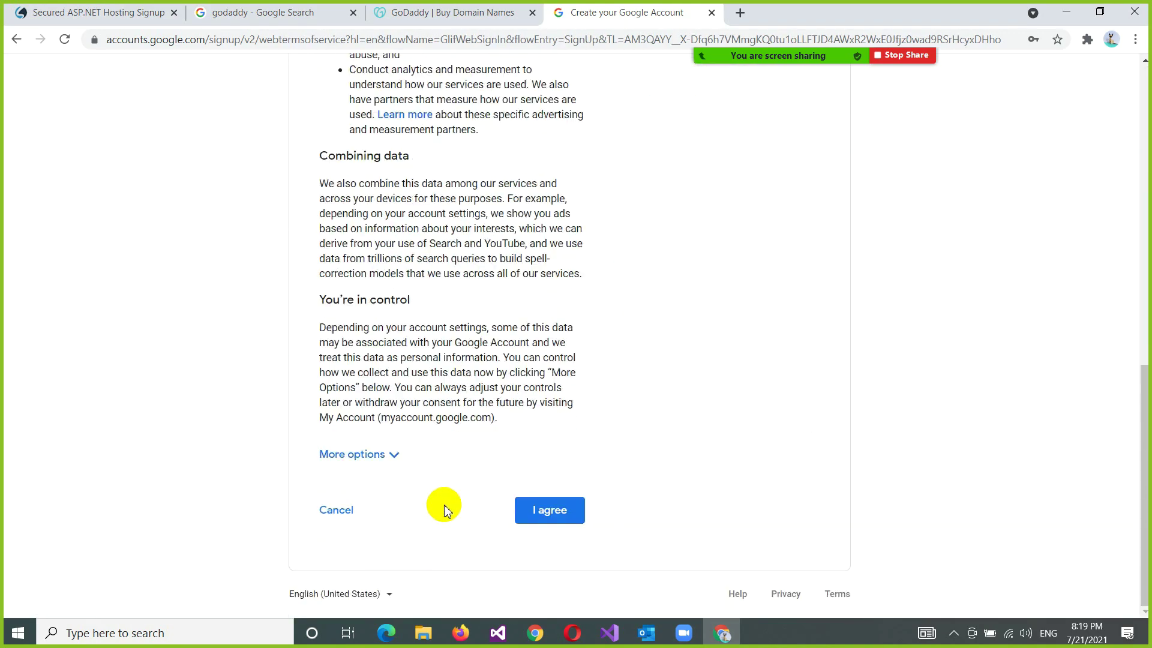
{"action": "left_click", "coordinate": [533, 512]}
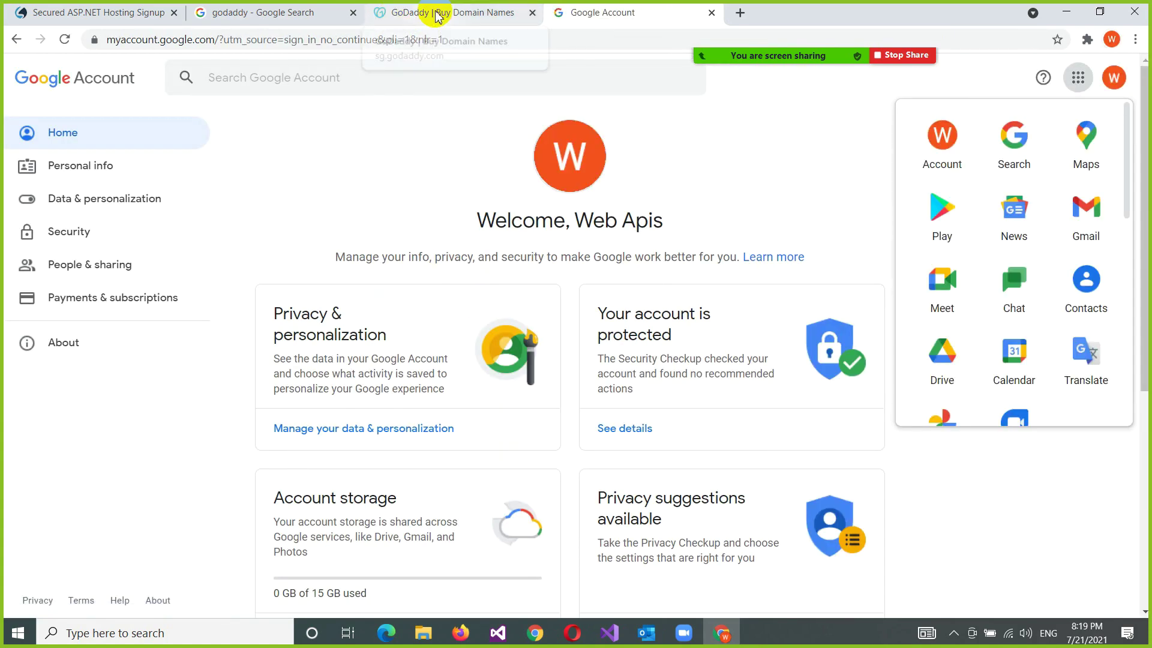
Step: Return to the SmarterASP.NET signup form and enter the chosen login name
{"action": "left_click", "coordinate": [249, 18]}
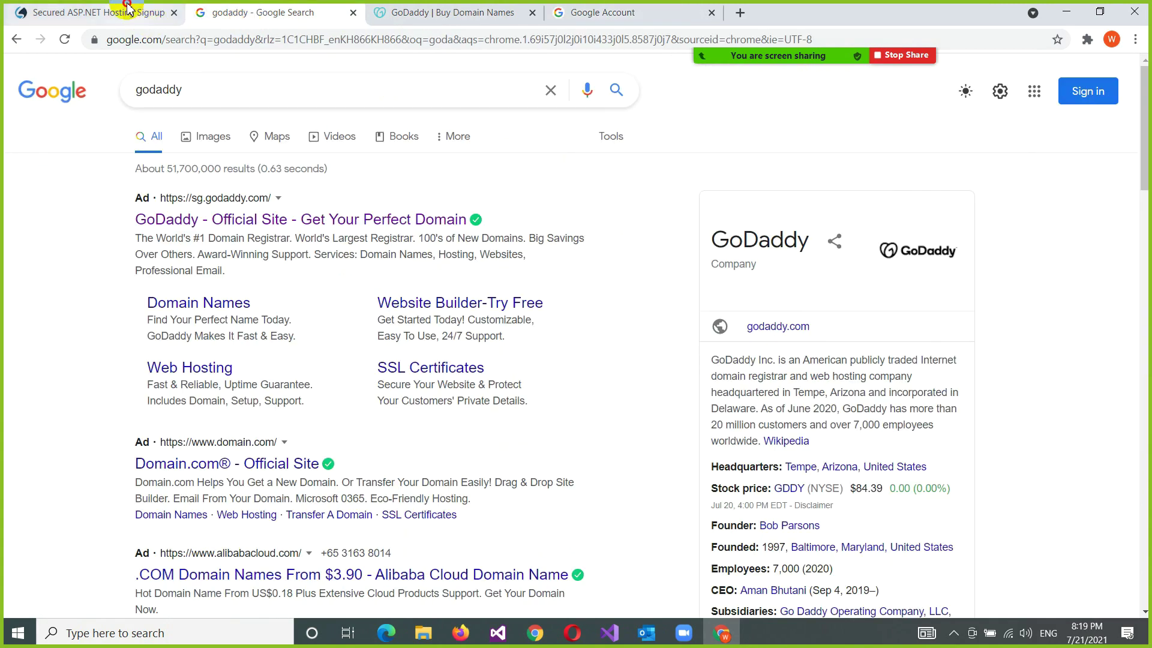
{"action": "left_click", "coordinate": [151, 14]}
{"action": "left_click", "coordinate": [388, 300]}
{"action": "scroll", "coordinate": [489, 288], "scroll_direction": "up", "scroll_amount": 5}
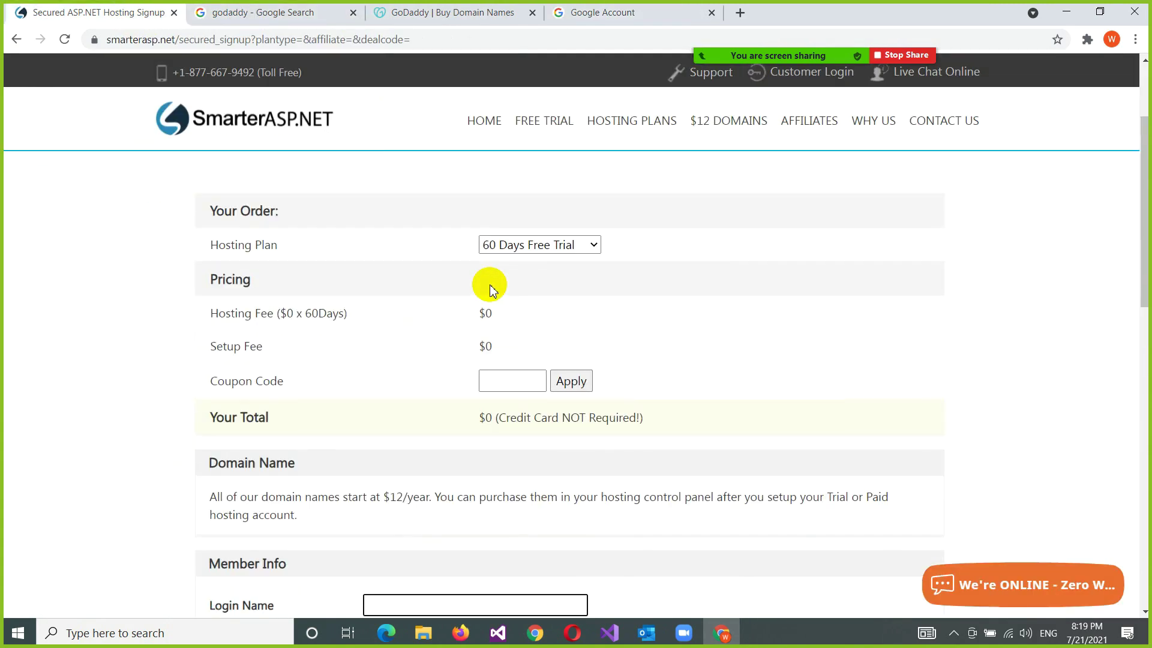
{"action": "scroll", "coordinate": [456, 321], "scroll_direction": "down", "scroll_amount": 5}
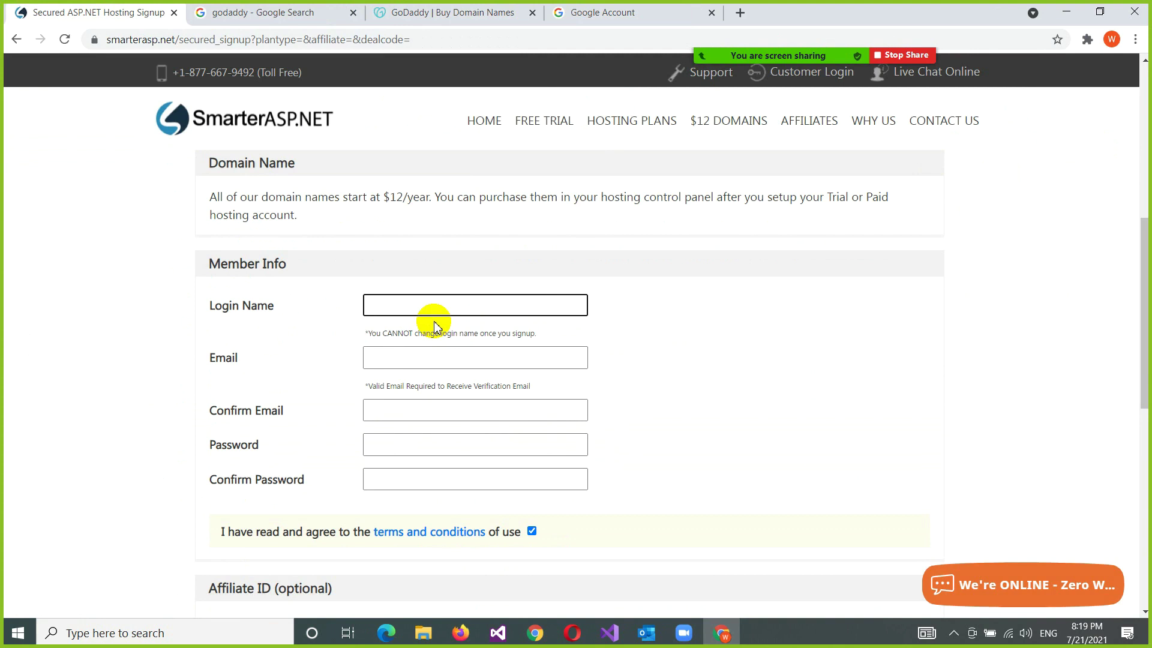
{"action": "type", "text": "A"}
{"action": "type", "text": "as"}
{"action": "type", "text": "pi"}
{"action": "type", "text": "sweb"}
Step: Enter the new Gmail address as Email and copy-paste it into Confirm Email
{"action": "left_click", "coordinate": [421, 360]}
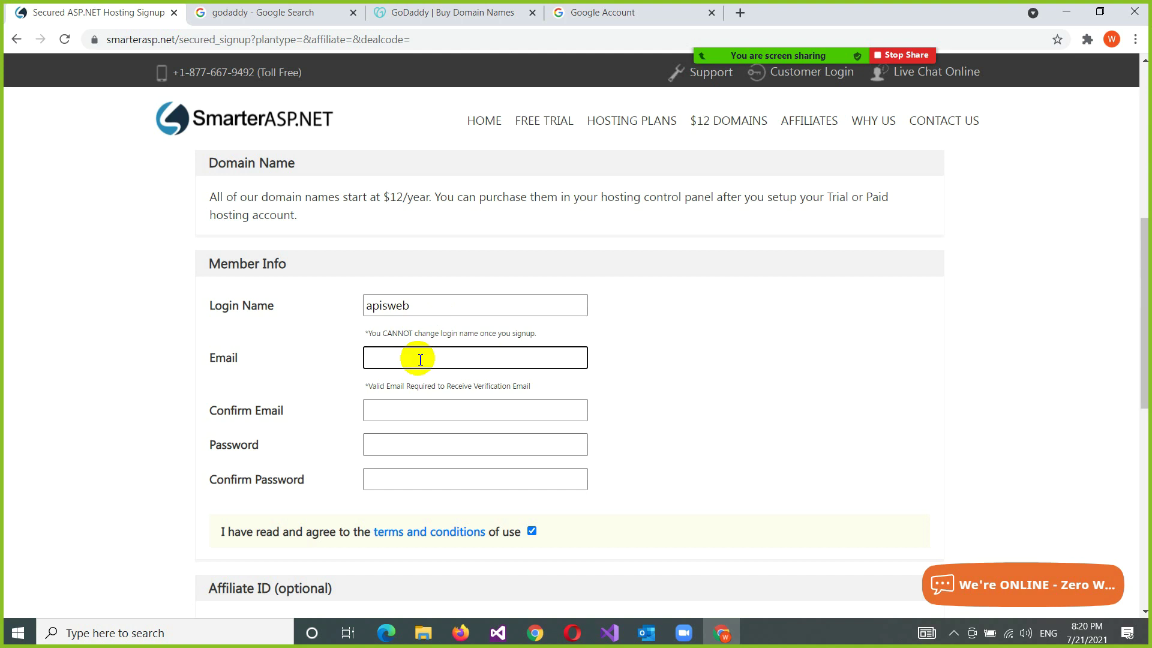
{"action": "left_click", "coordinate": [414, 403]}
{"action": "left_click_drag", "start_coordinate": [501, 360], "coordinate": [360, 348]}
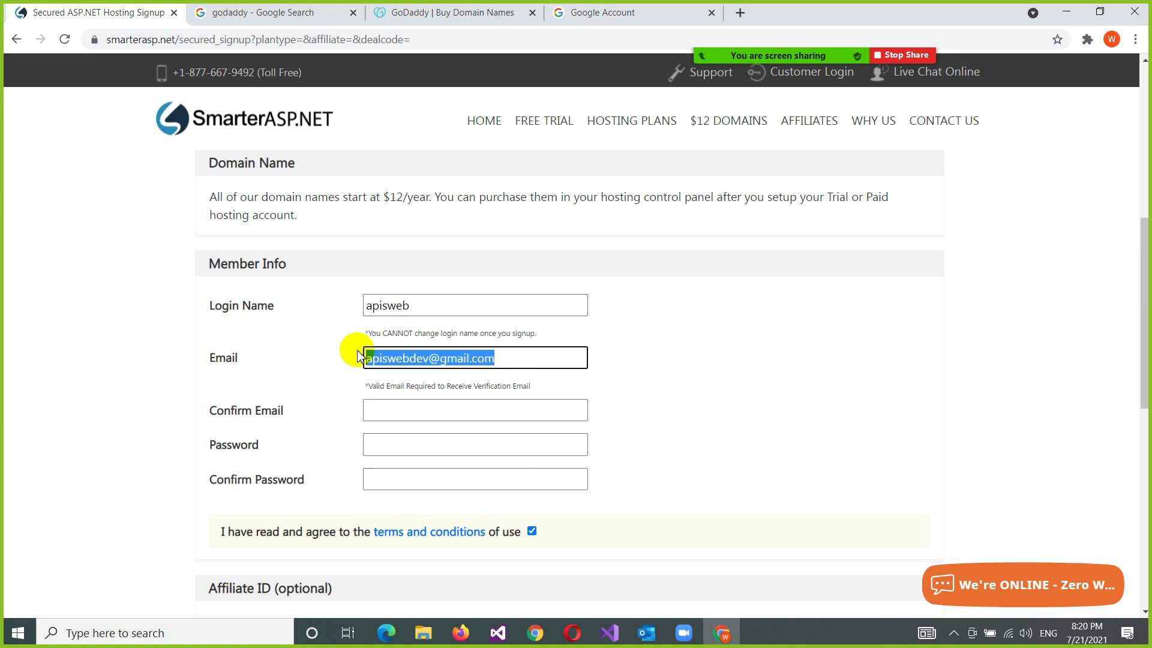
{"action": "key", "text": "ctrl+c"}
{"action": "left_click", "coordinate": [403, 406]}
{"action": "key", "text": "ctrl+v"}
Step: Fill in the password and its confirmation, then submit the free-trial signup with Signup Now
{"action": "left_click", "coordinate": [395, 449]}
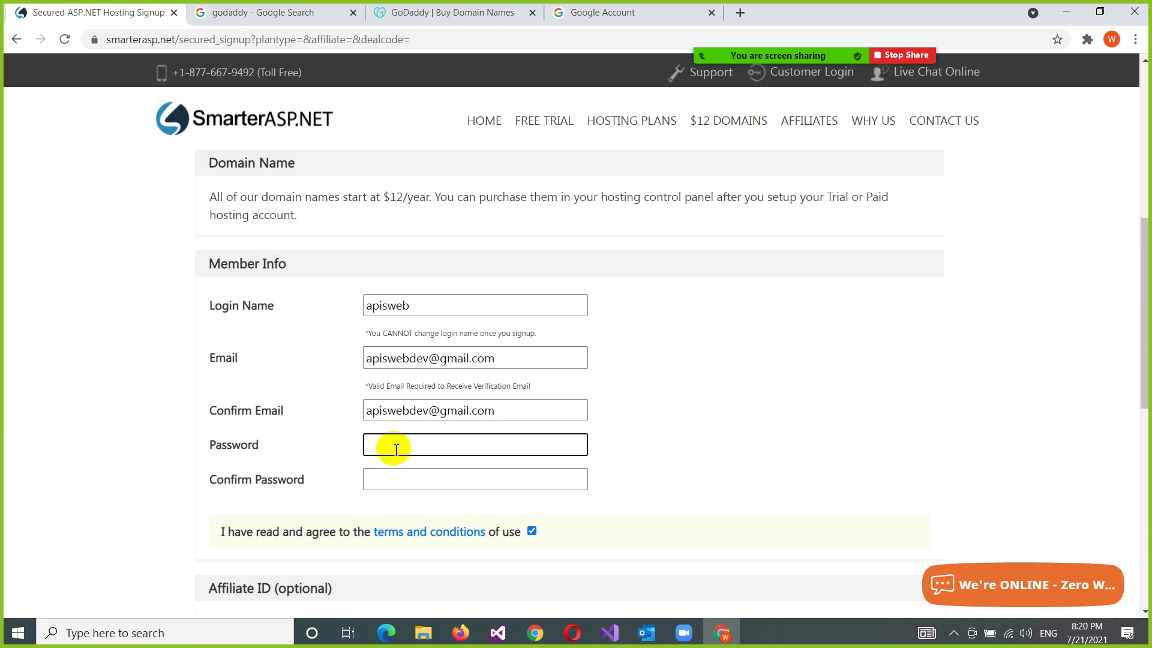
{"action": "type", "text": "a"}
{"action": "left_click", "coordinate": [396, 482]}
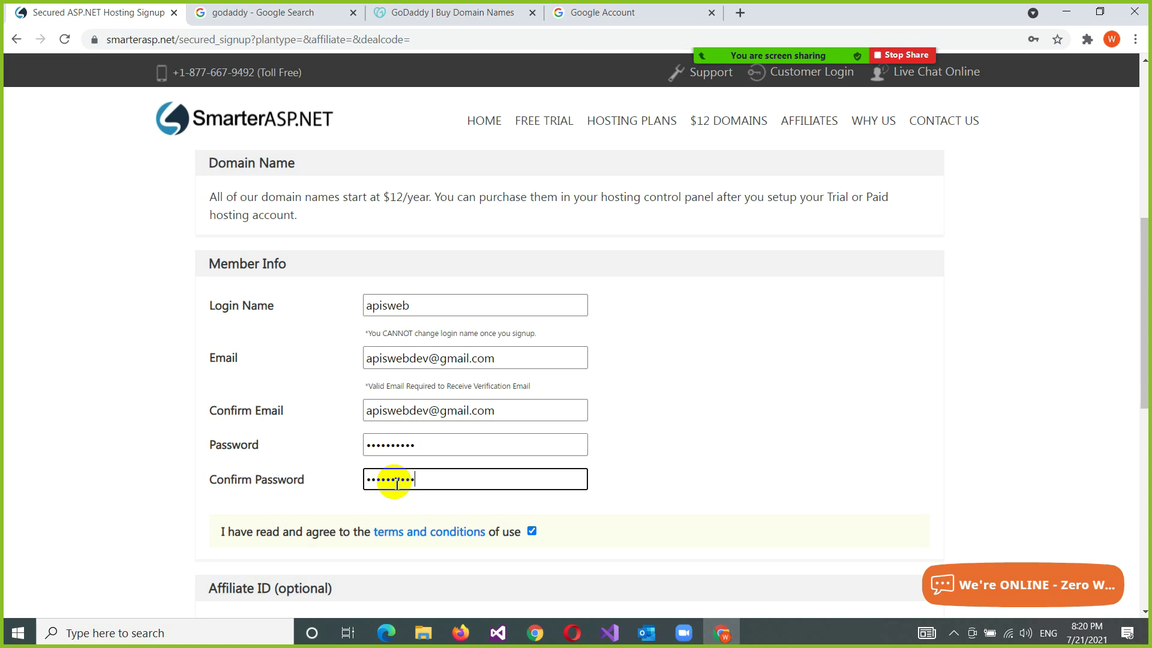
{"action": "scroll", "coordinate": [393, 468], "scroll_direction": "down", "scroll_amount": 6}
{"action": "left_click", "coordinate": [250, 480]}
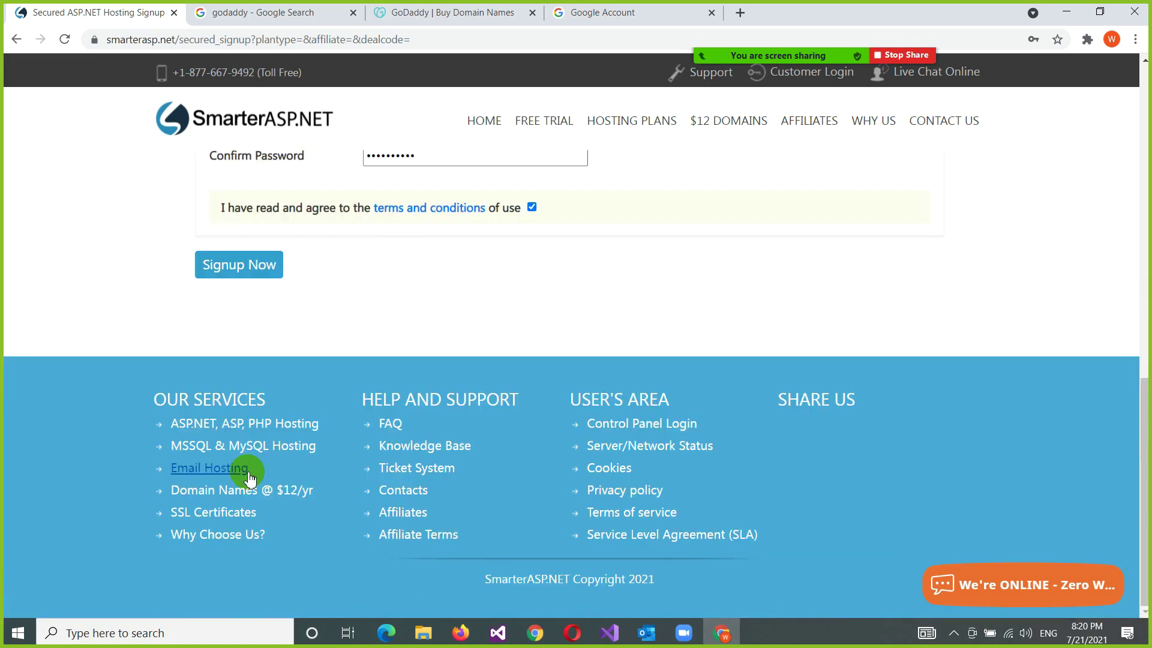
{"action": "scroll", "coordinate": [528, 342], "scroll_direction": "up", "scroll_amount": 5}
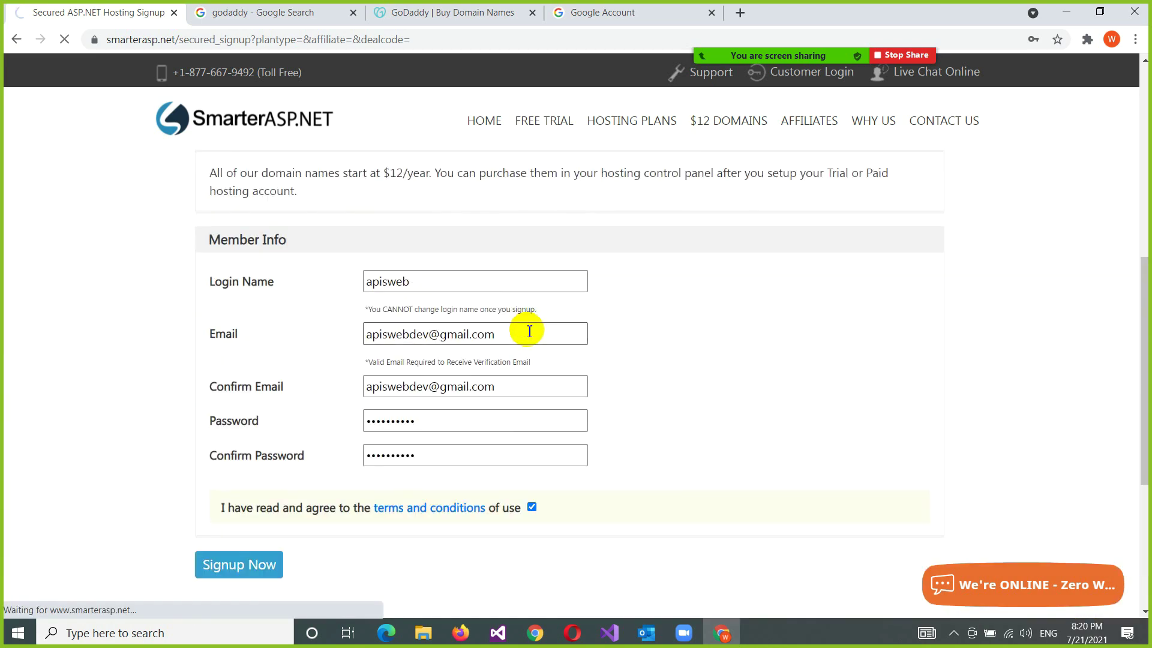
{"action": "scroll", "coordinate": [529, 331], "scroll_direction": "up", "scroll_amount": 4}
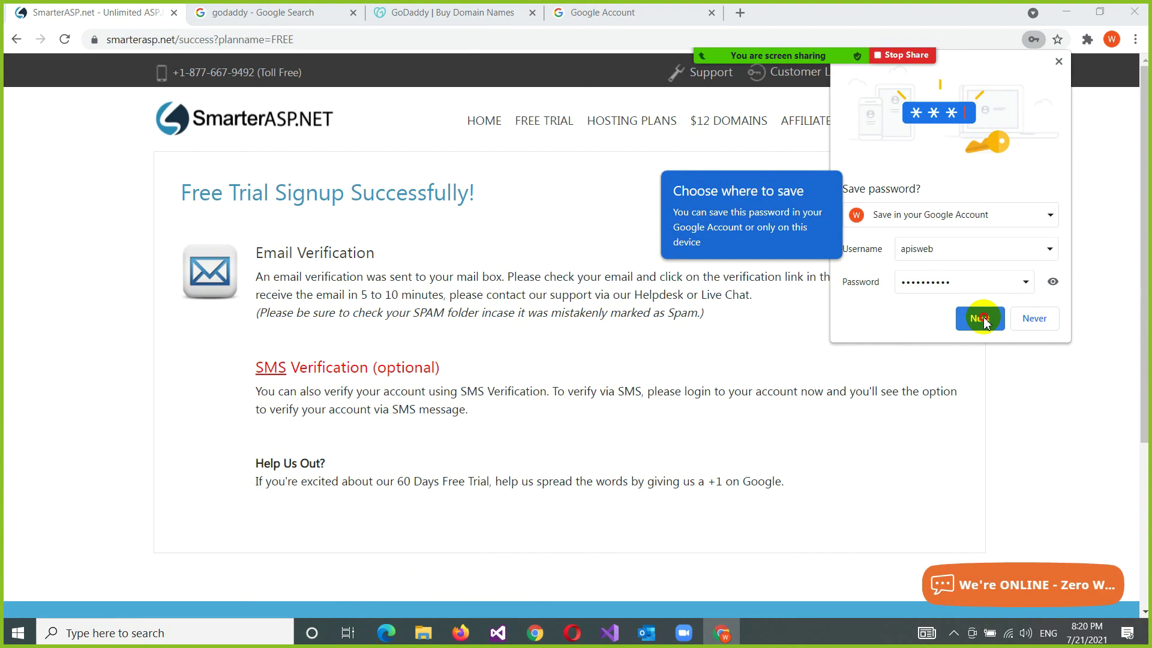
Step: Accept Chrome's prompts to save the login password to the Google Account, then launch Gmail from the apps grid
{"action": "left_click", "coordinate": [980, 318]}
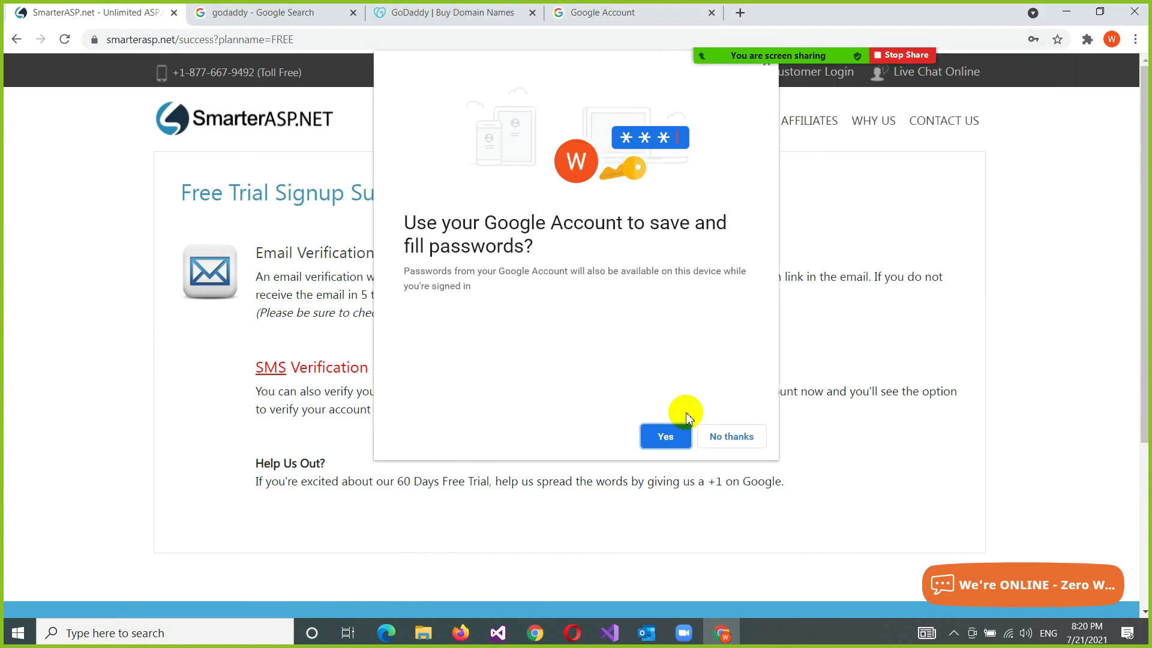
{"action": "left_click", "coordinate": [663, 436]}
{"action": "left_click", "coordinate": [615, 12]}
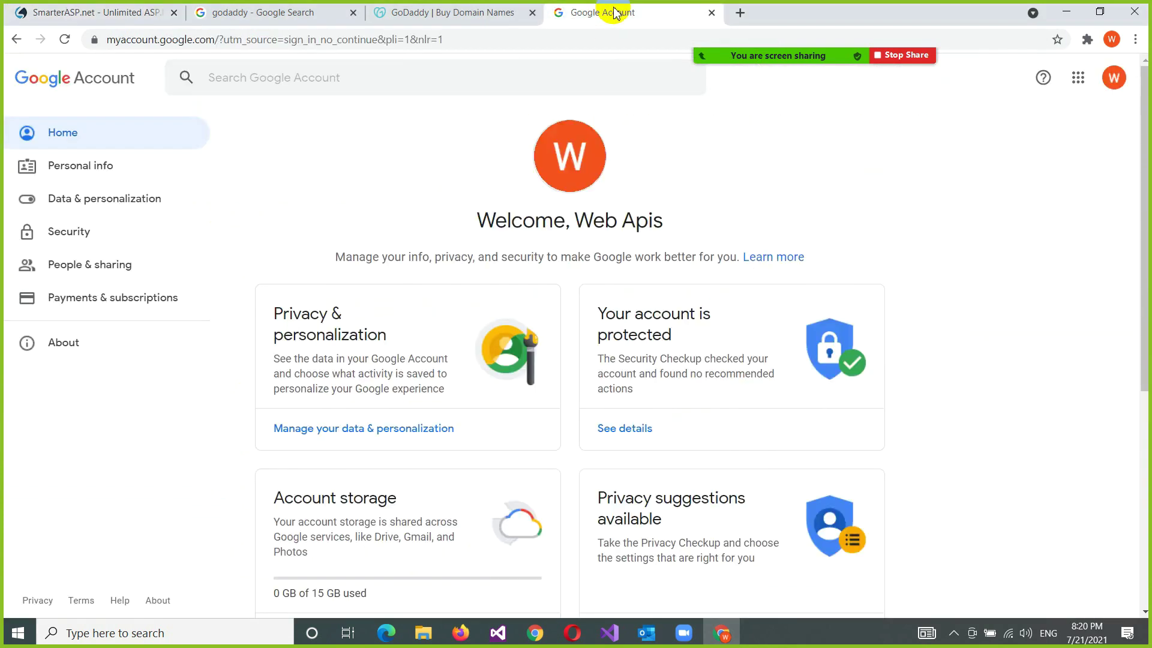
{"action": "left_click", "coordinate": [1113, 78]}
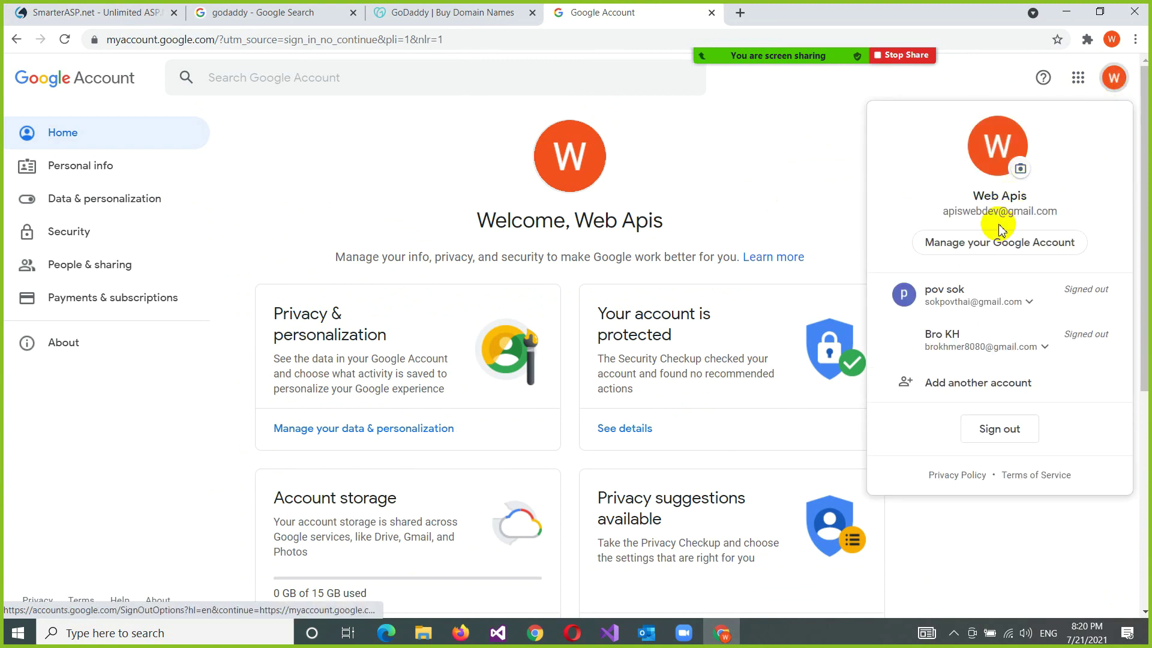
{"action": "left_click", "coordinate": [1012, 147]}
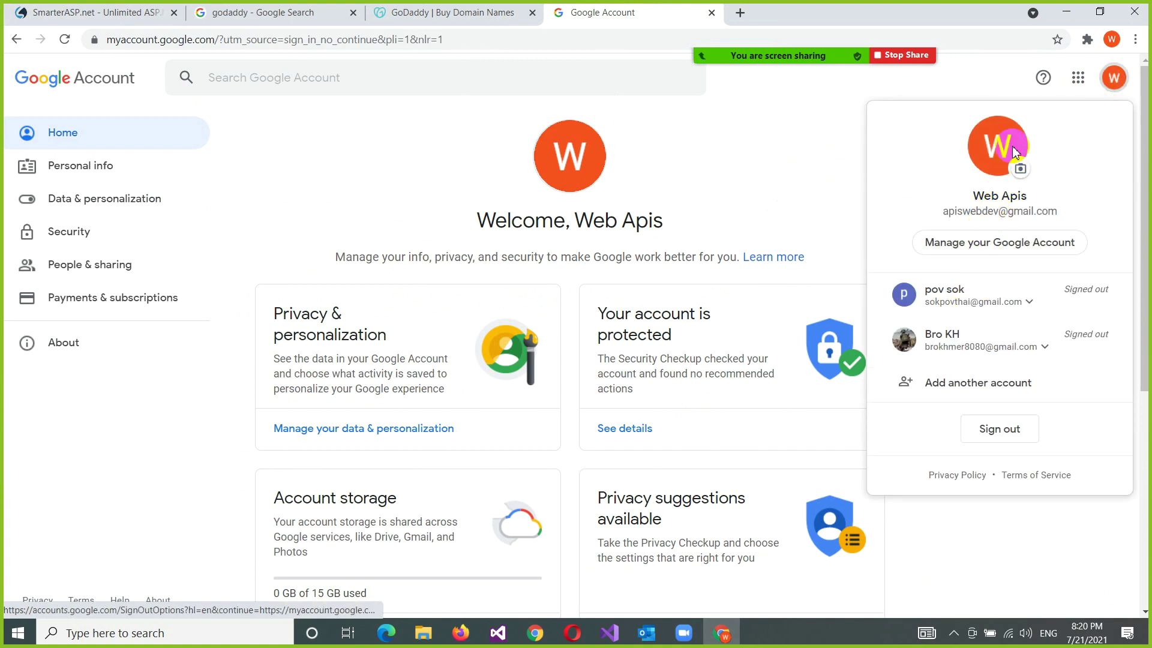
{"action": "left_click", "coordinate": [803, 128]}
{"action": "left_click", "coordinate": [1077, 79]}
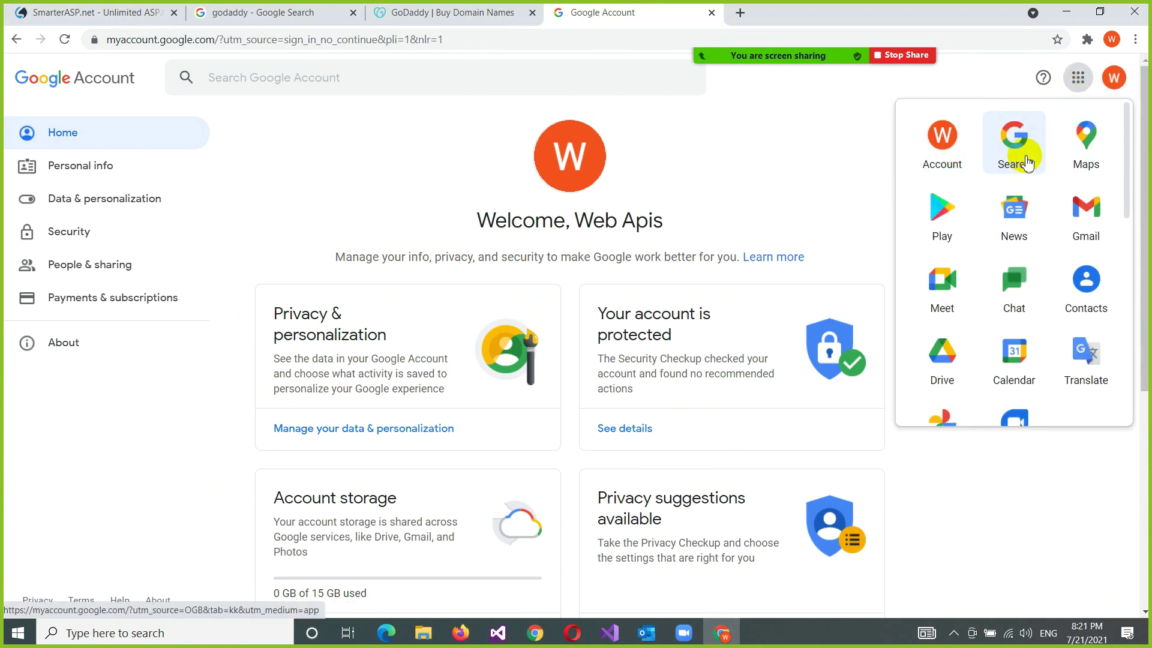
{"action": "left_click", "coordinate": [1082, 219]}
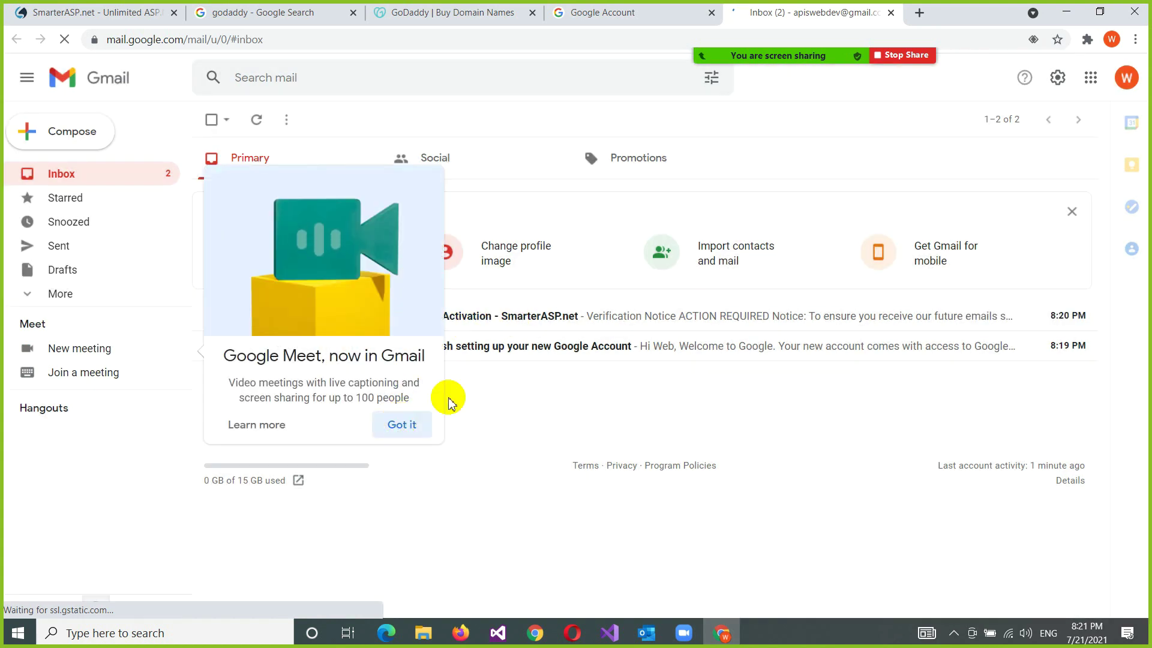
Step: Dismiss the Meet card, open the 'Account Activation - SmarterASP.NET' email and follow its activation URL
{"action": "left_click", "coordinate": [414, 422]}
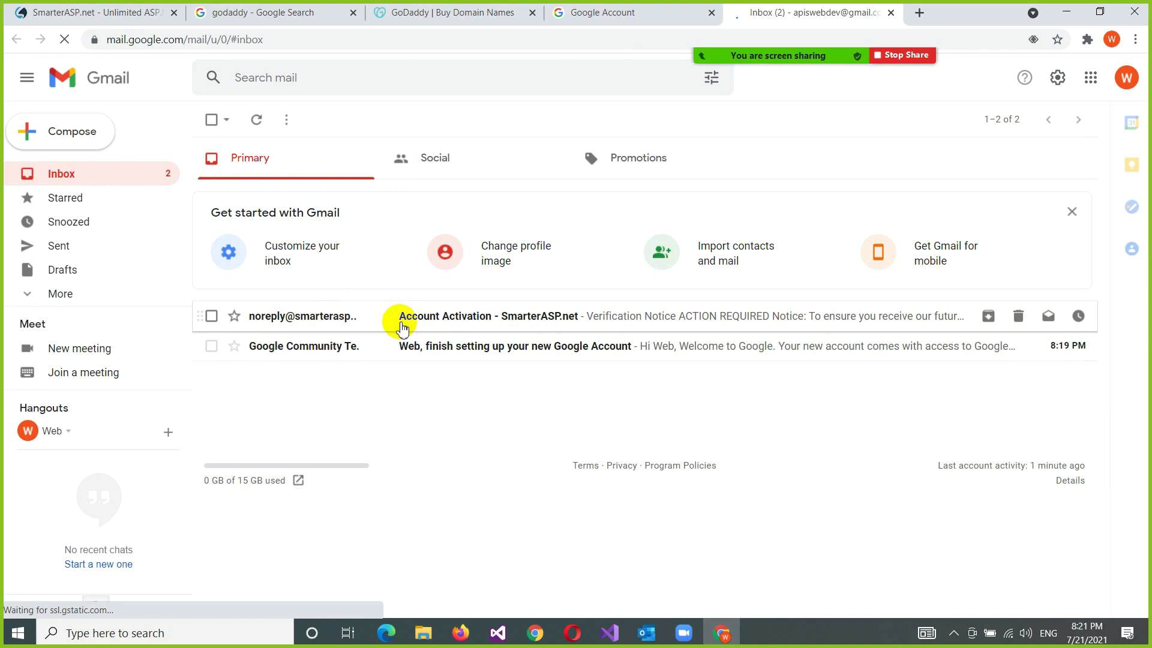
{"action": "left_click", "coordinate": [494, 318]}
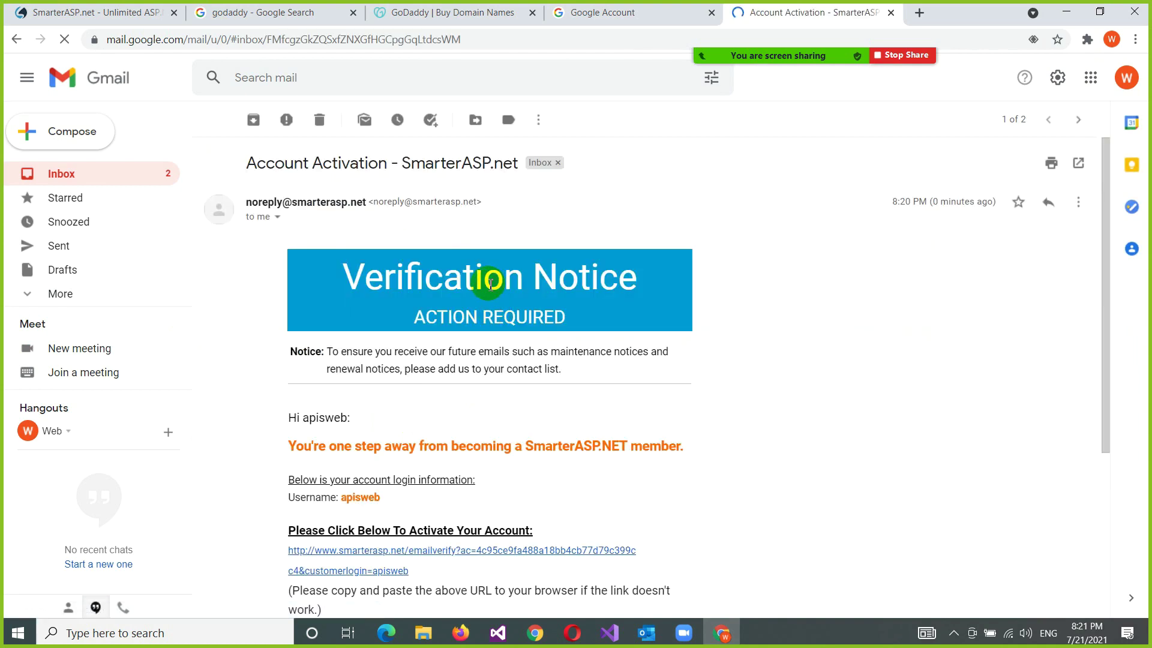
{"action": "scroll", "coordinate": [346, 327], "scroll_direction": "down", "scroll_amount": 4}
{"action": "scroll", "coordinate": [504, 239], "scroll_direction": "up", "scroll_amount": 4}
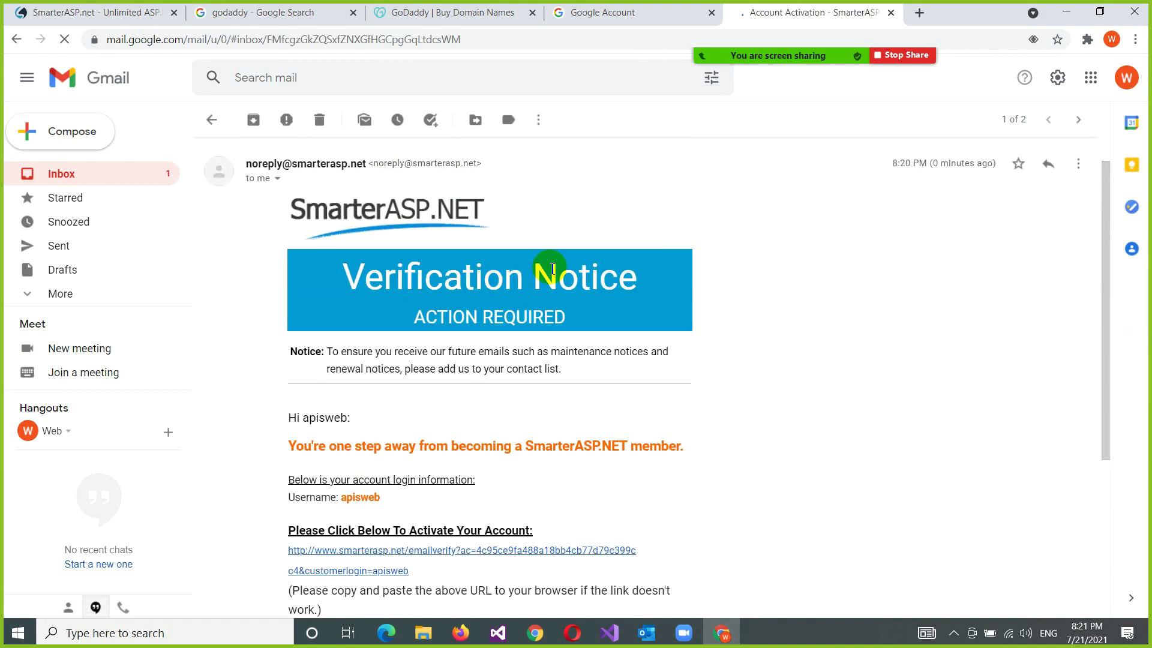
{"action": "scroll", "coordinate": [597, 242], "scroll_direction": "down", "scroll_amount": 2}
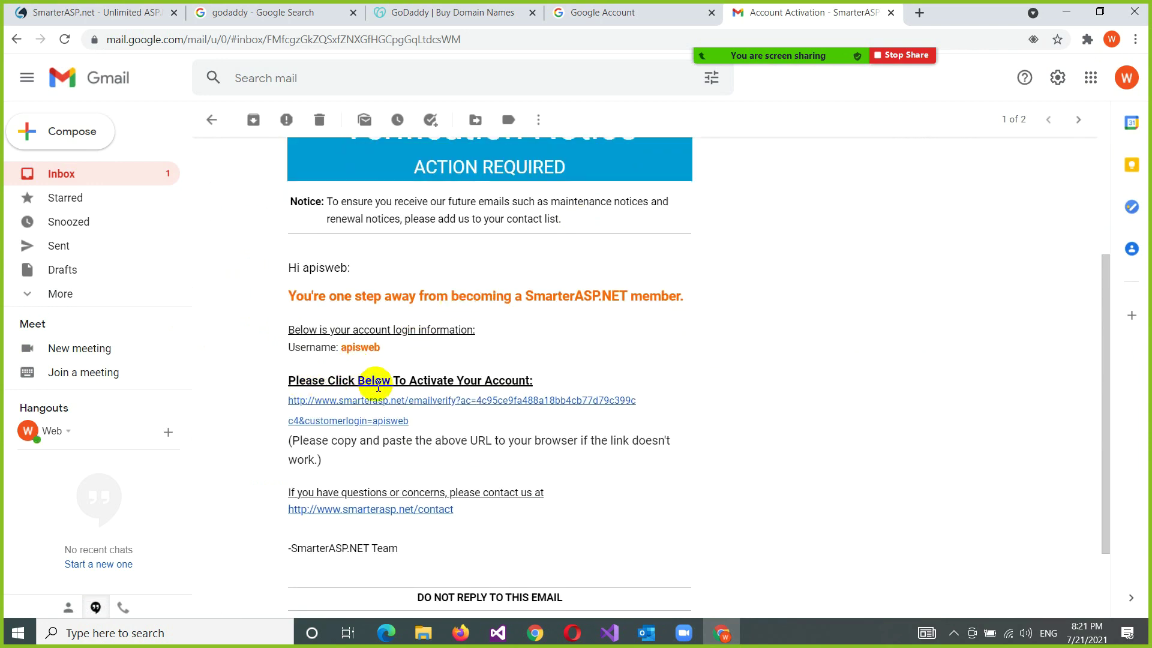
{"action": "left_click", "coordinate": [450, 403]}
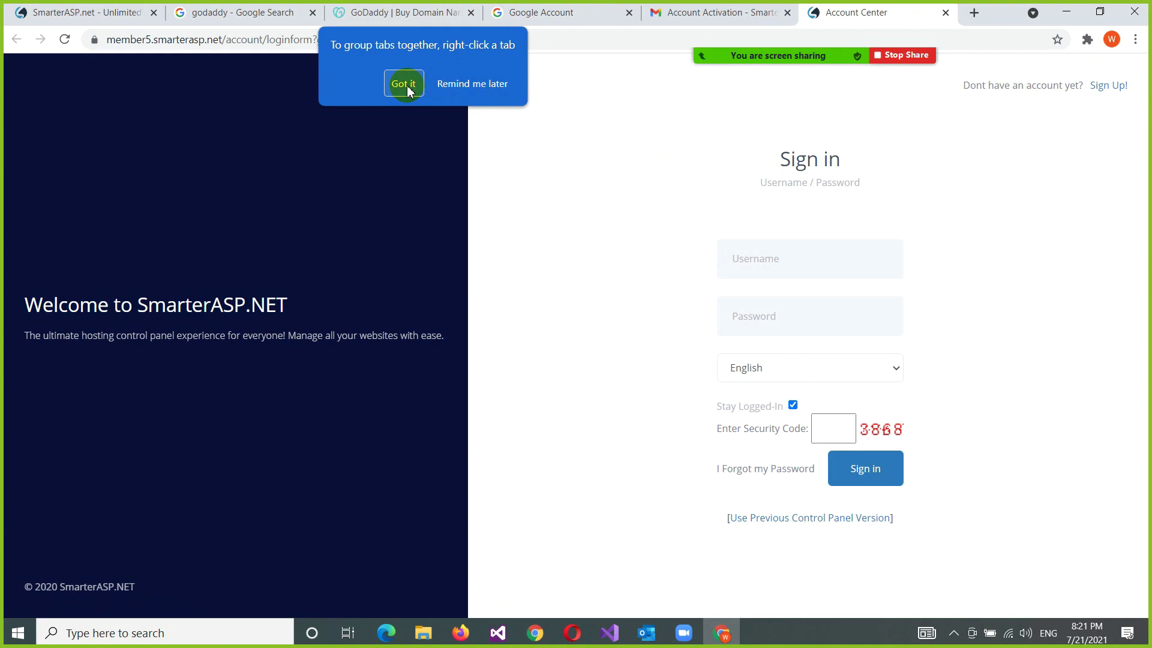
Step: Dismiss the tab tip, autofill the saved username and password, enter the displayed security code and sign in
{"action": "left_click", "coordinate": [404, 85]}
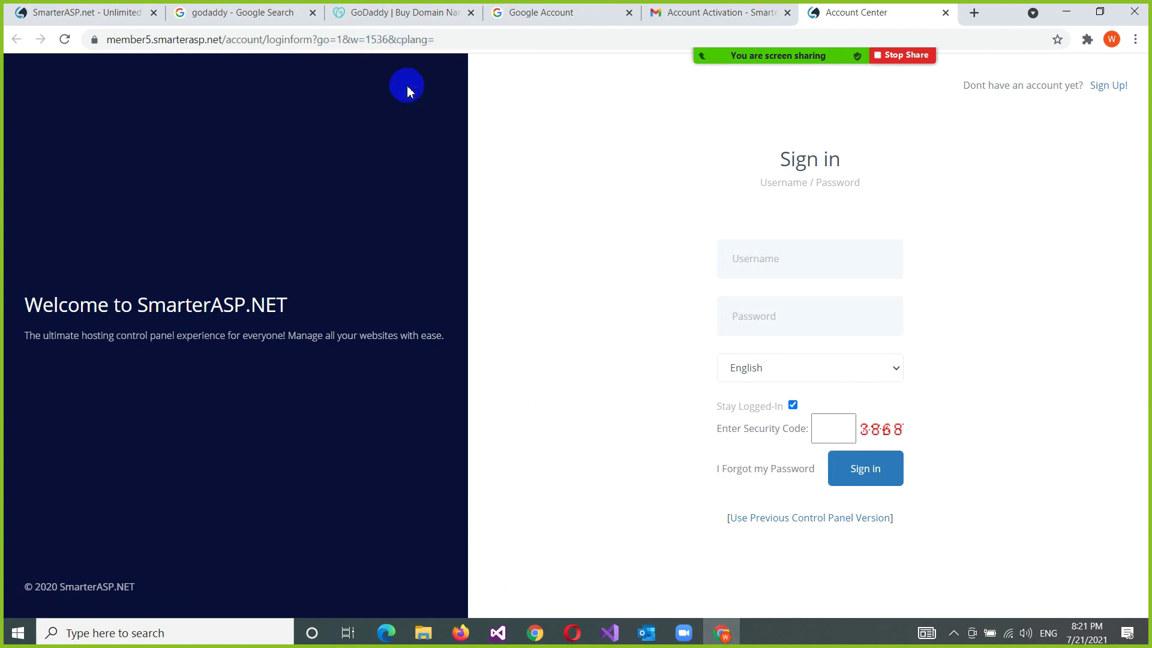
{"action": "left_click", "coordinate": [759, 263]}
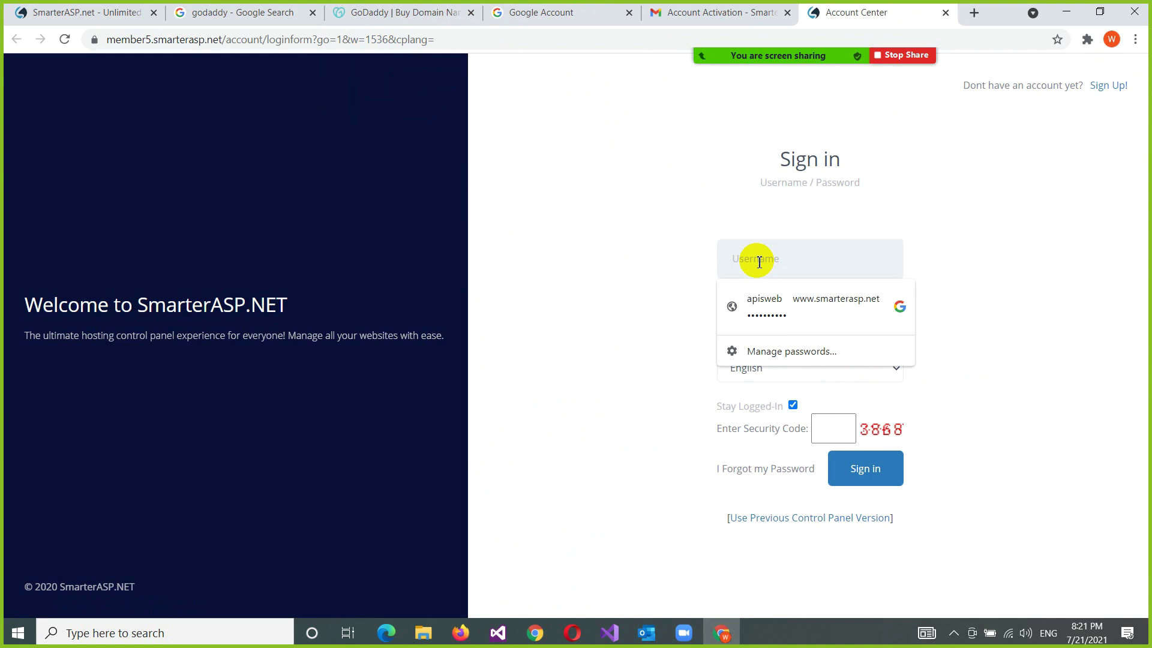
{"action": "left_click", "coordinate": [934, 216]}
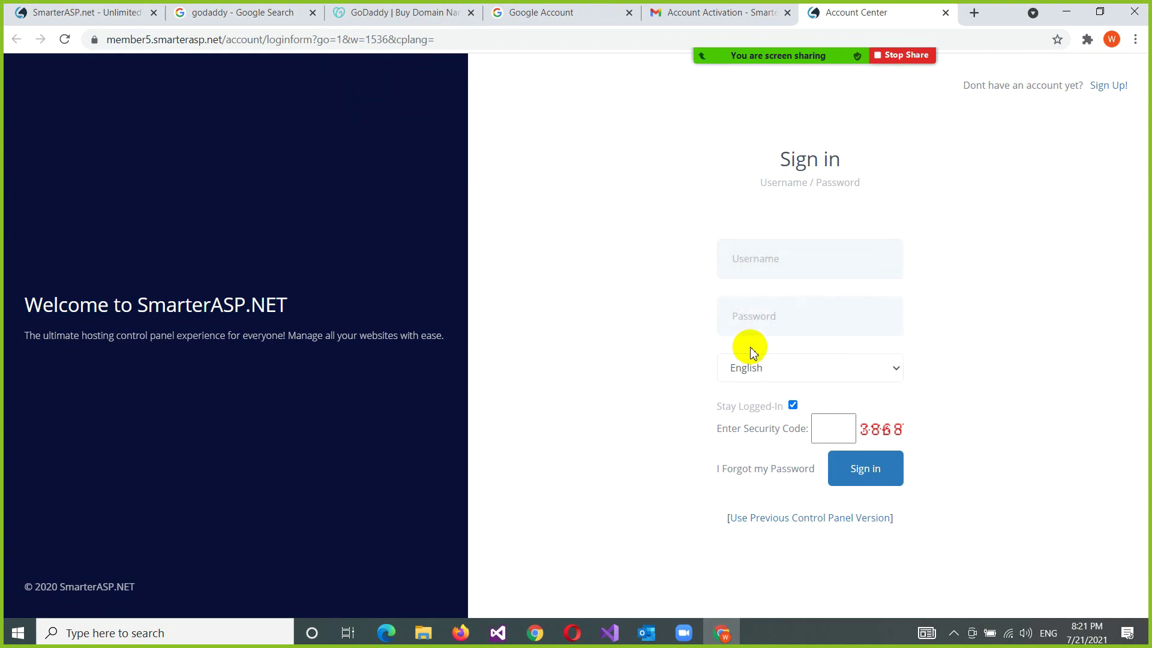
{"action": "left_click", "coordinate": [765, 305]}
{"action": "left_click", "coordinate": [748, 267]}
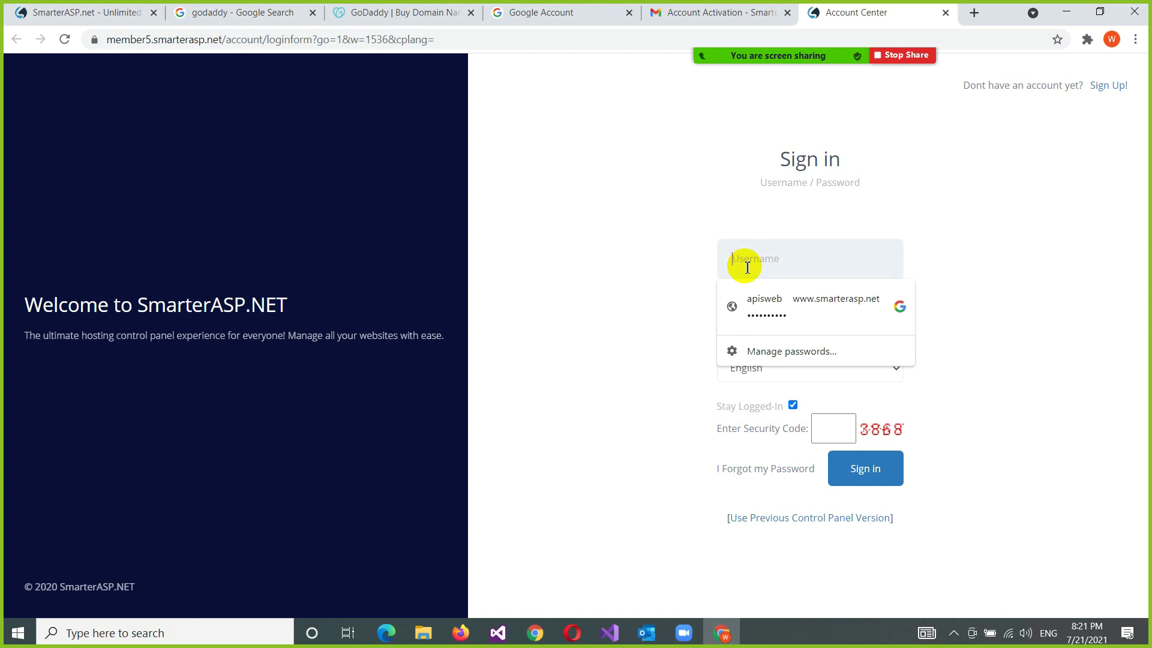
{"action": "left_click", "coordinate": [755, 302]}
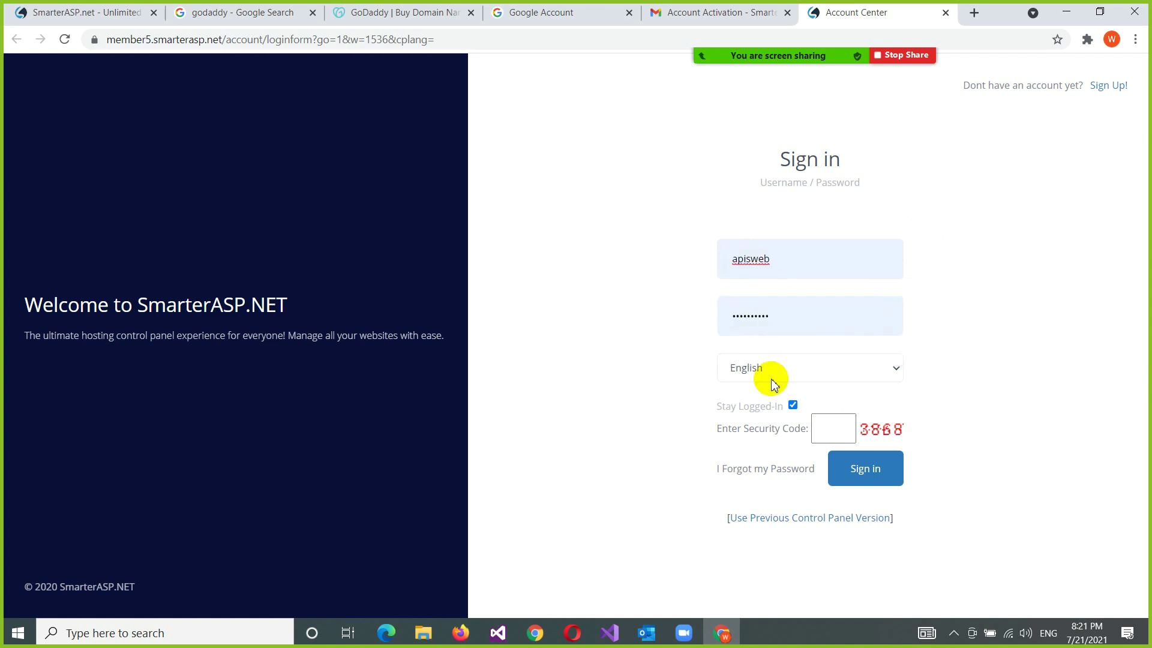
{"action": "left_click", "coordinate": [847, 431]}
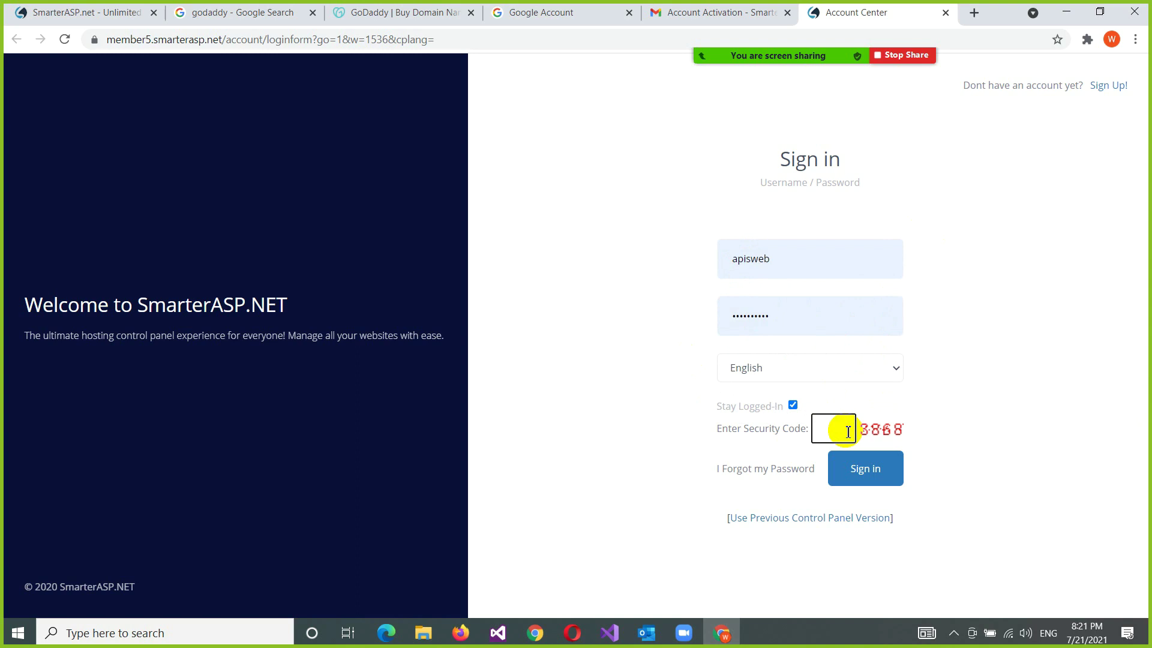
{"action": "type", "text": "3868"}
{"action": "left_click", "coordinate": [894, 472]}
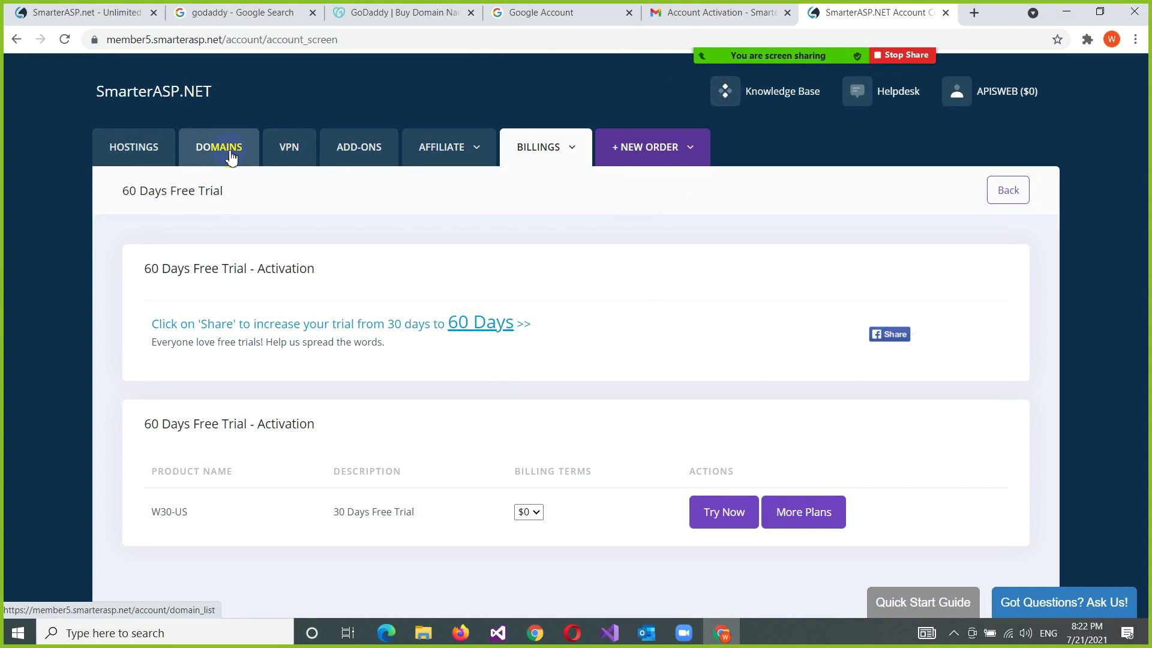
Step: Go to the 60 Days Free Trial activation page listing the W30-US 30 Days Free Trial at $0
{"action": "left_click", "coordinate": [130, 149]}
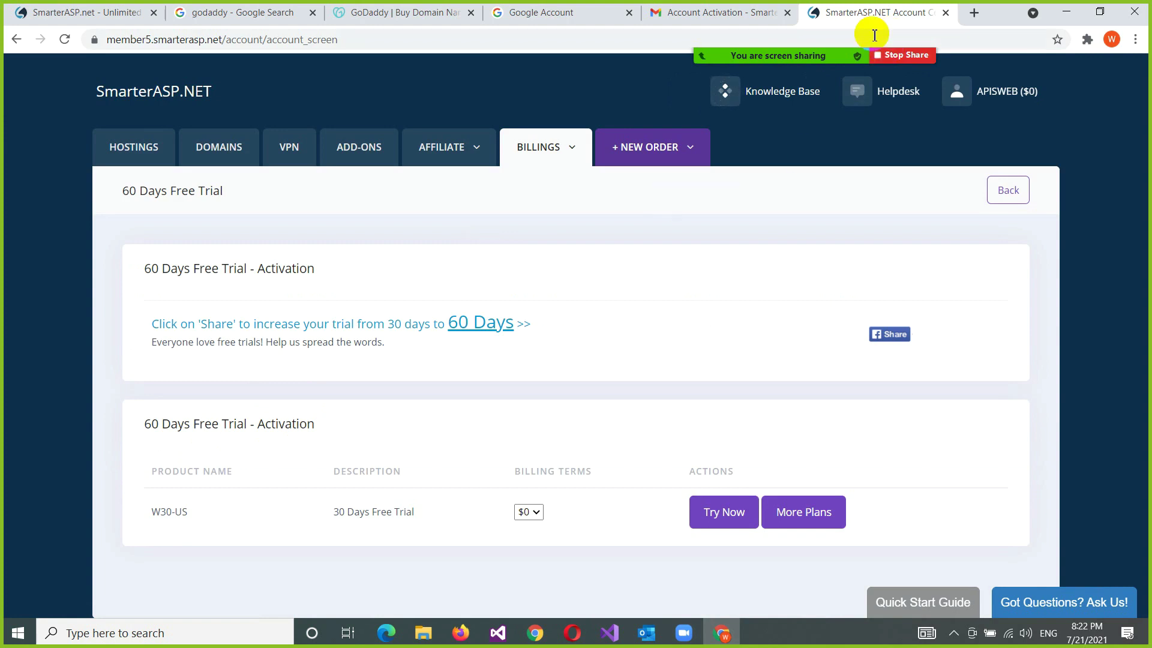
{"action": "left_click", "coordinate": [758, 30]}
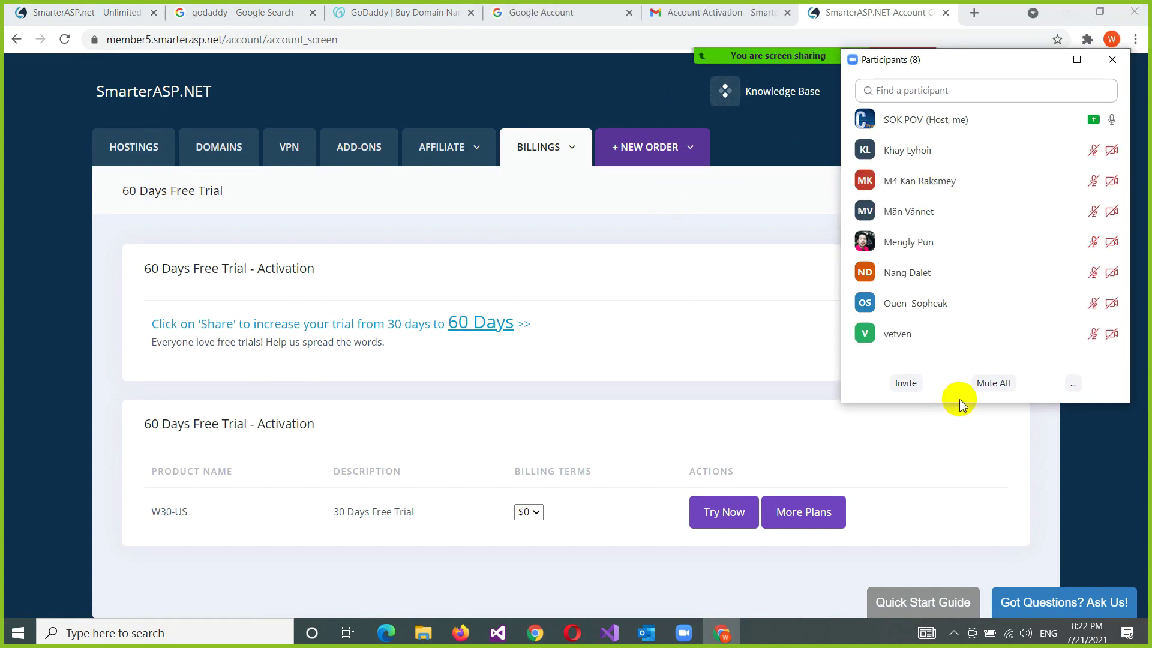
{"action": "left_click_drag", "start_coordinate": [963, 405], "coordinate": [965, 431]}
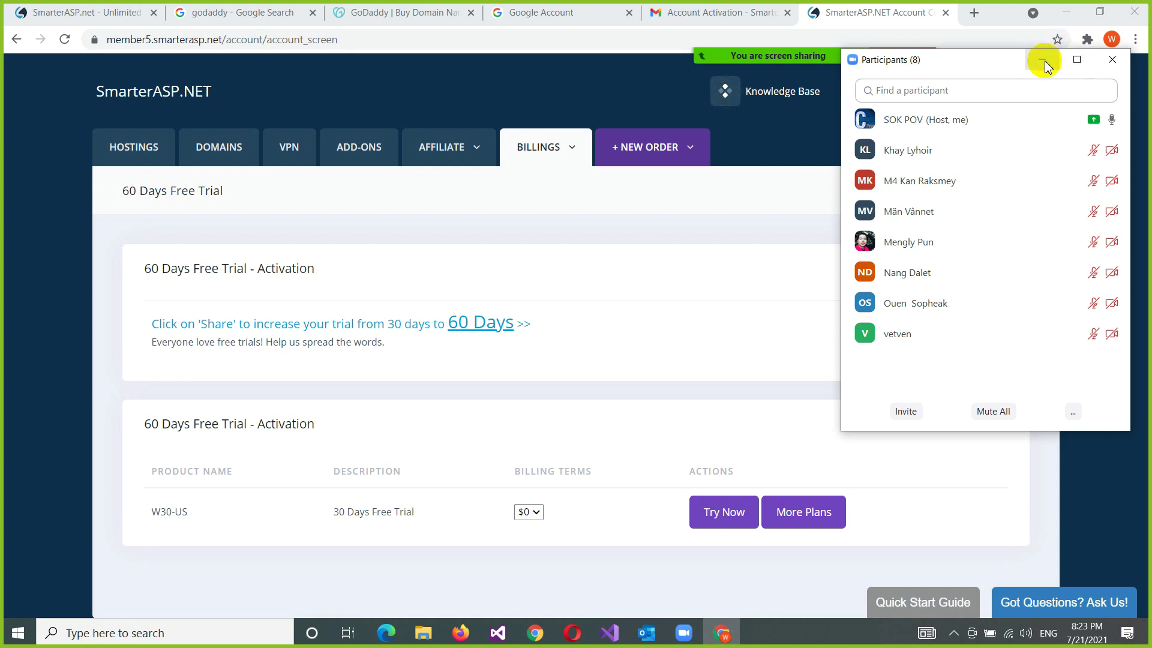
{"action": "left_click", "coordinate": [1043, 62]}
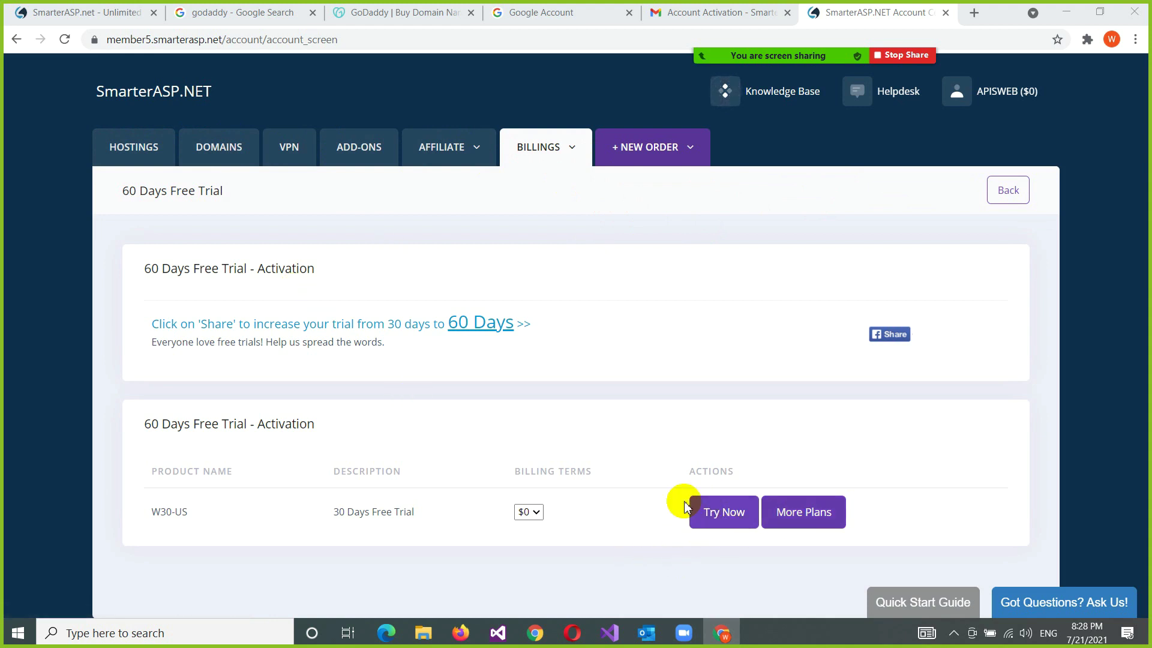
Step: Highlight the W30-US 30 Days Free Trial row offered at $0
{"action": "left_click_drag", "start_coordinate": [151, 513], "coordinate": [206, 514]}
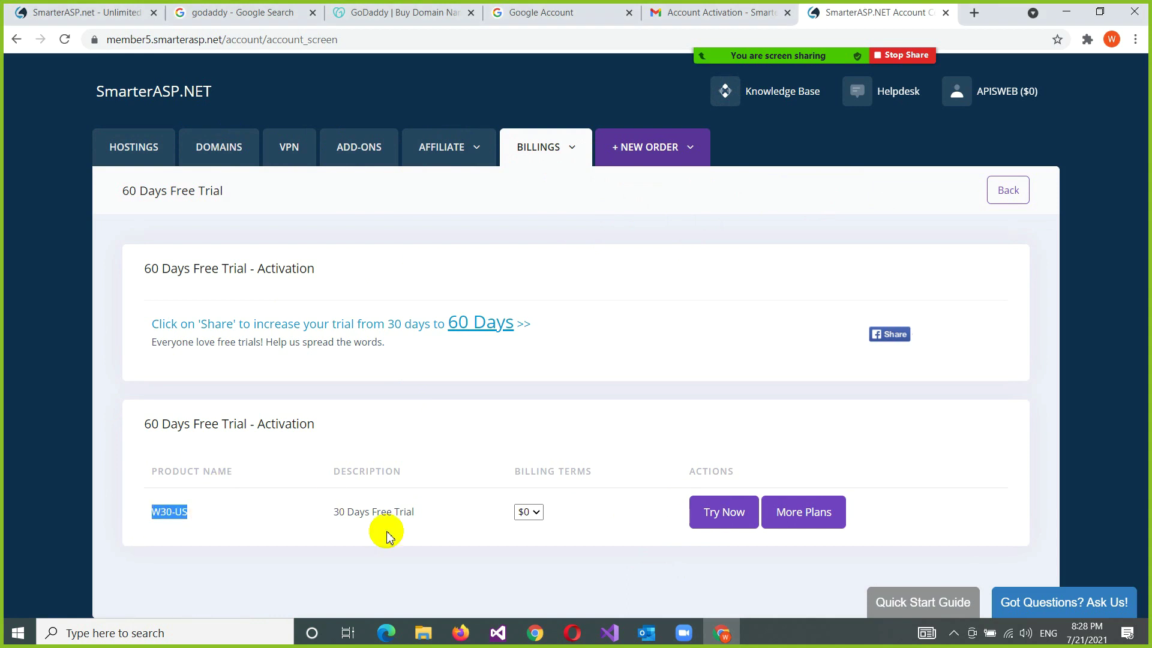
Step: Start the W30-US free trial and dismiss the meeting time-running-out notice
{"action": "left_click", "coordinate": [718, 519]}
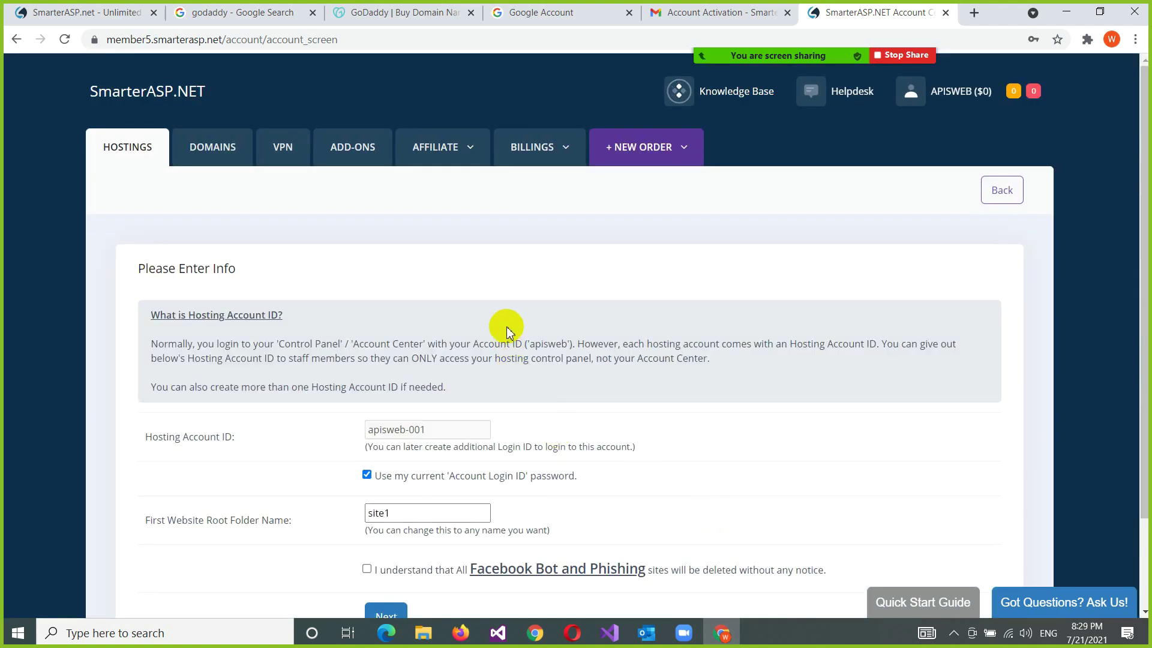
{"action": "scroll", "coordinate": [507, 330], "scroll_direction": "down", "scroll_amount": 2}
{"action": "left_click", "coordinate": [754, 210]}
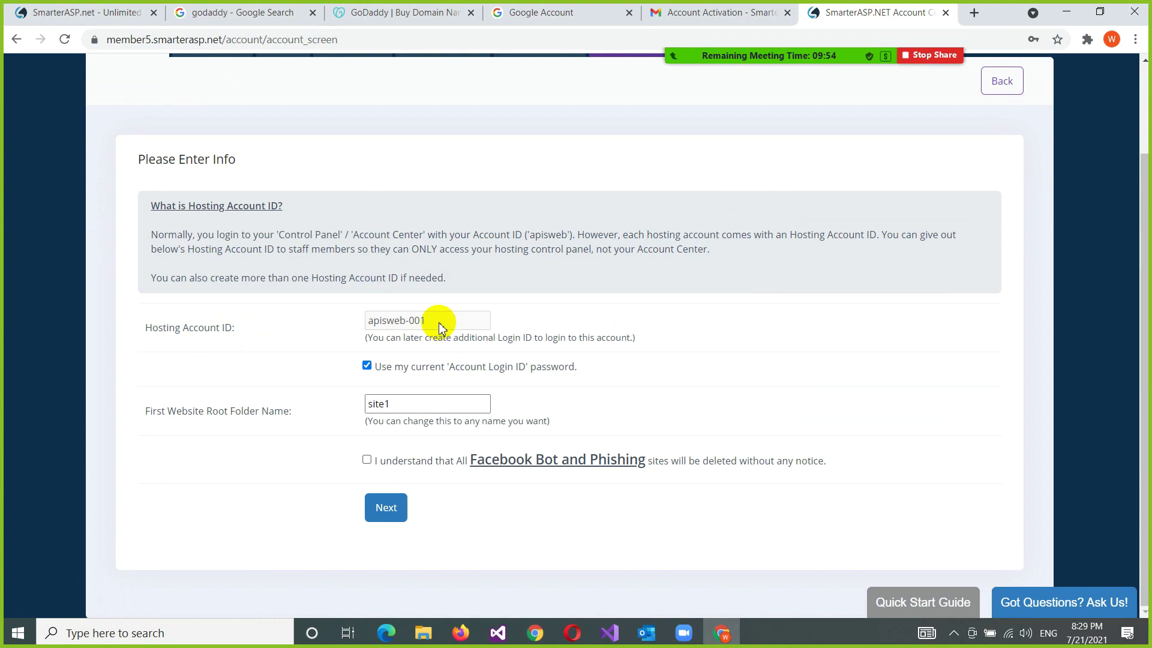
{"action": "scroll", "coordinate": [438, 324], "scroll_direction": "up", "scroll_amount": 2}
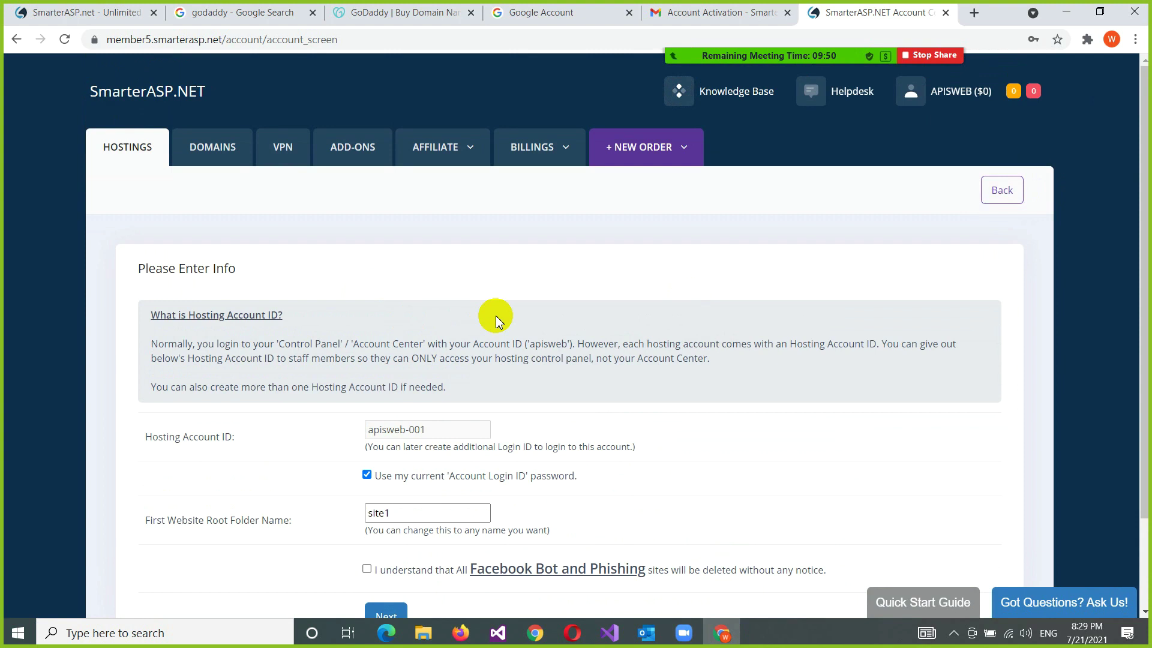
{"action": "scroll", "coordinate": [495, 321], "scroll_direction": "down", "scroll_amount": 1}
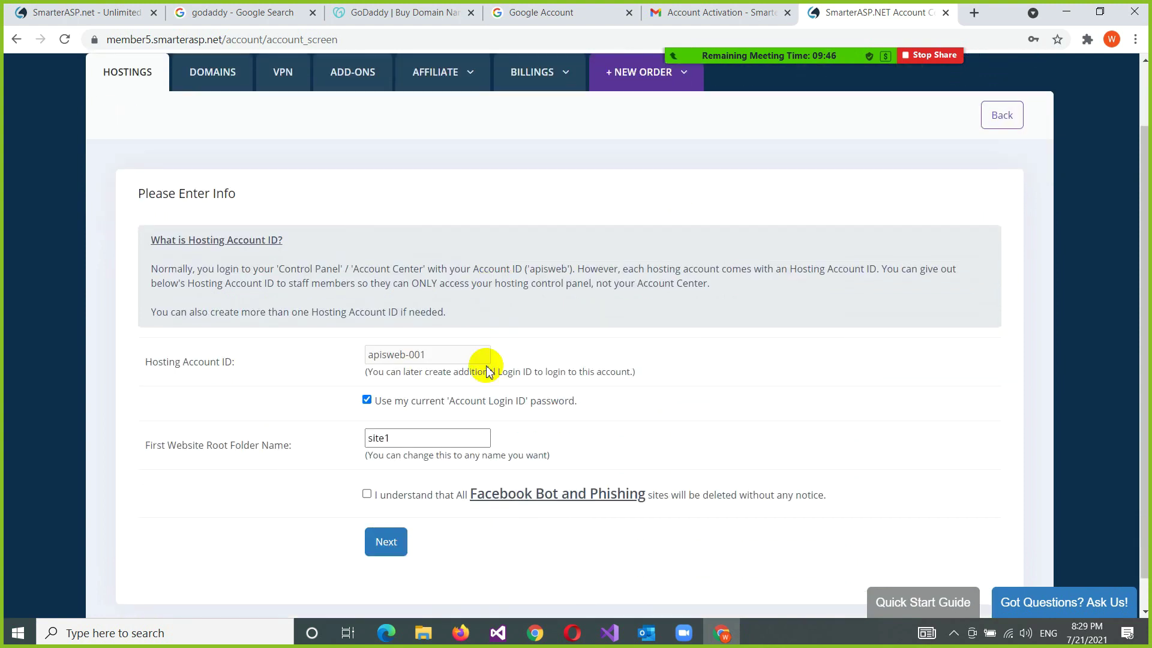
Step: Keep site1 as the root folder, accept the Facebook Bot and Phishing notice, and continue
{"action": "left_click", "coordinate": [367, 495]}
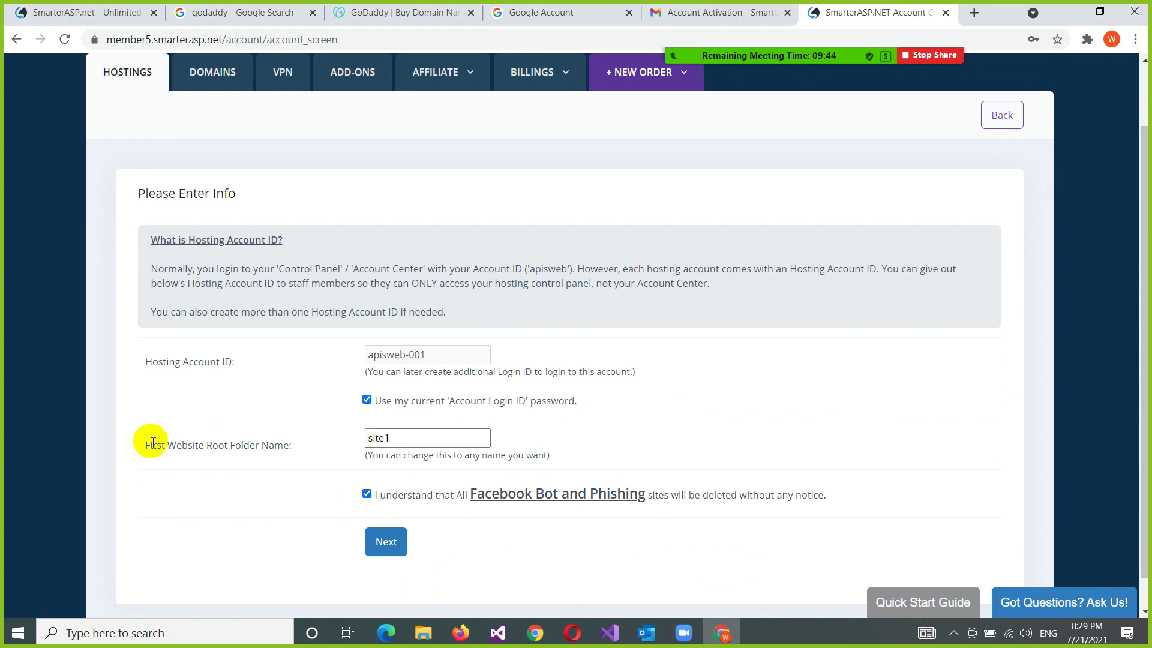
{"action": "left_click", "coordinate": [400, 441]}
{"action": "left_click_drag", "start_coordinate": [400, 441], "coordinate": [334, 437]}
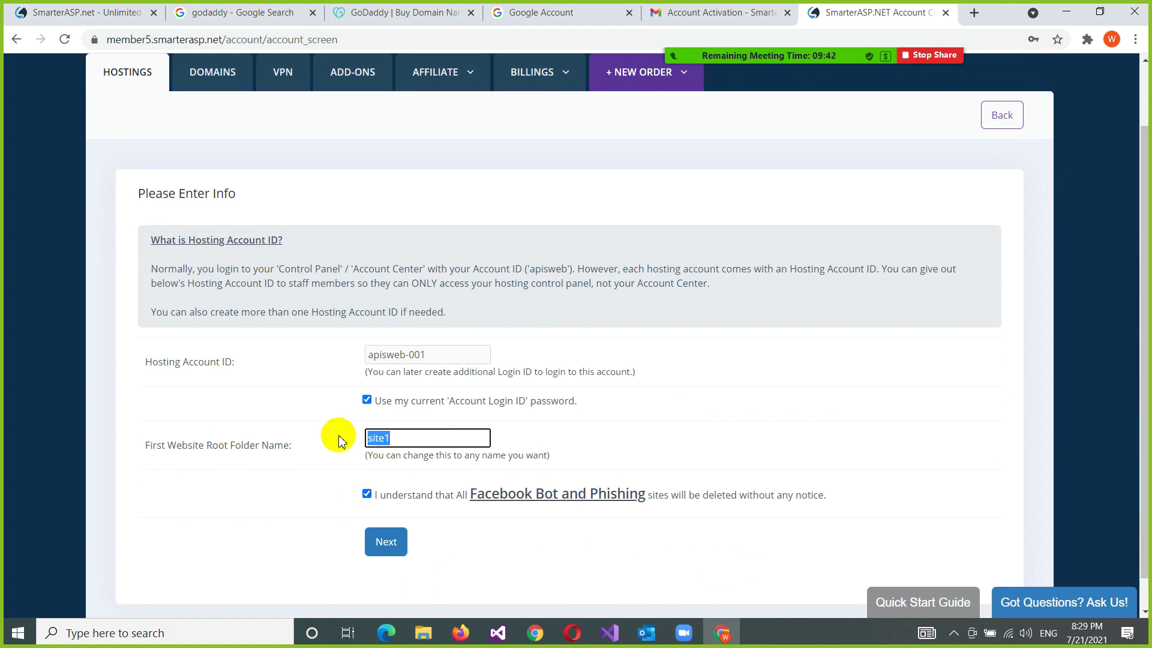
{"action": "left_click", "coordinate": [675, 416]}
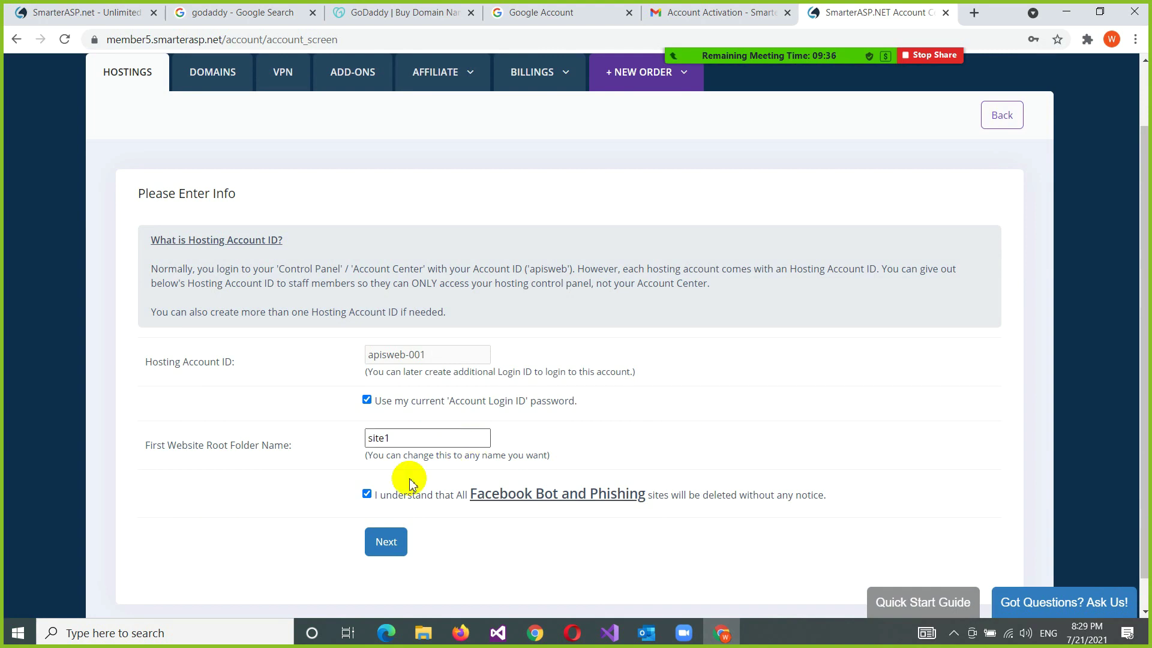
{"action": "left_click", "coordinate": [393, 542]}
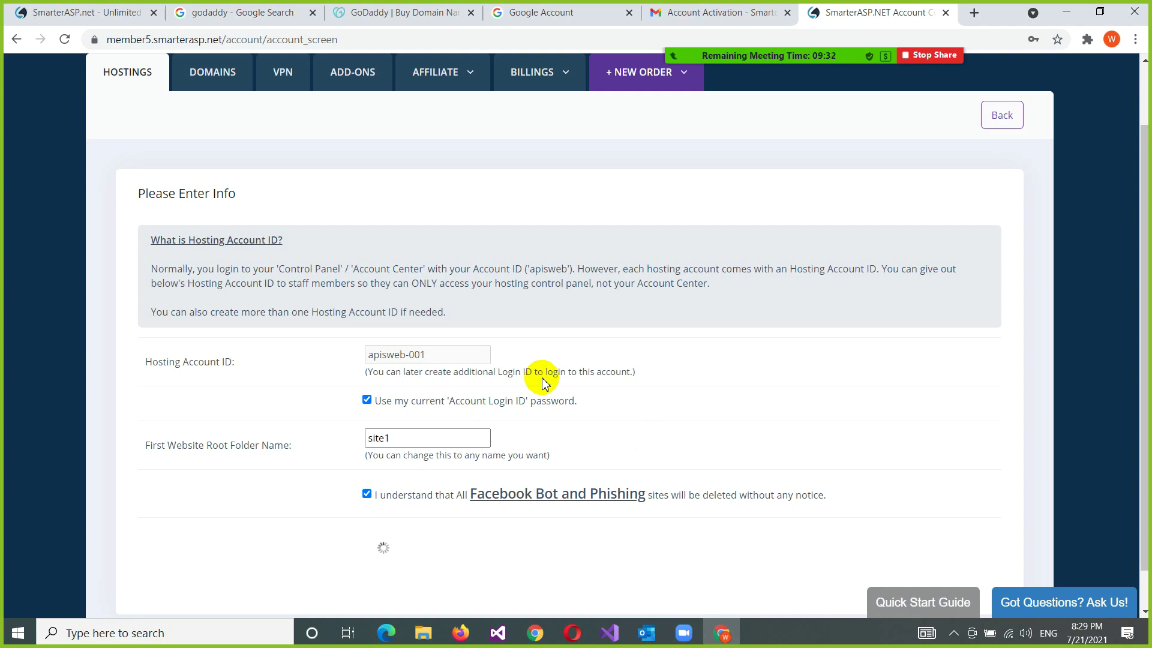
Step: Highlight the FTP password line, FTP username and FTP.SITE4NOW.NET address on the confirmation page
{"action": "scroll", "coordinate": [543, 381], "scroll_direction": "down", "scroll_amount": 2}
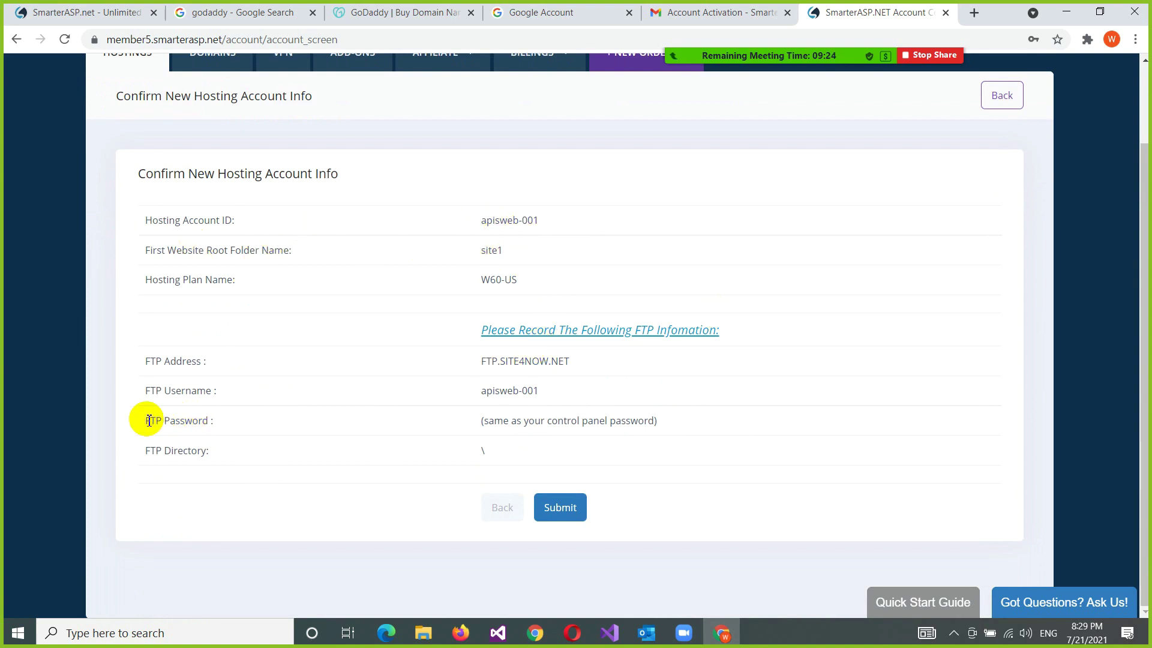
{"action": "left_click_drag", "start_coordinate": [146, 420], "coordinate": [234, 420]}
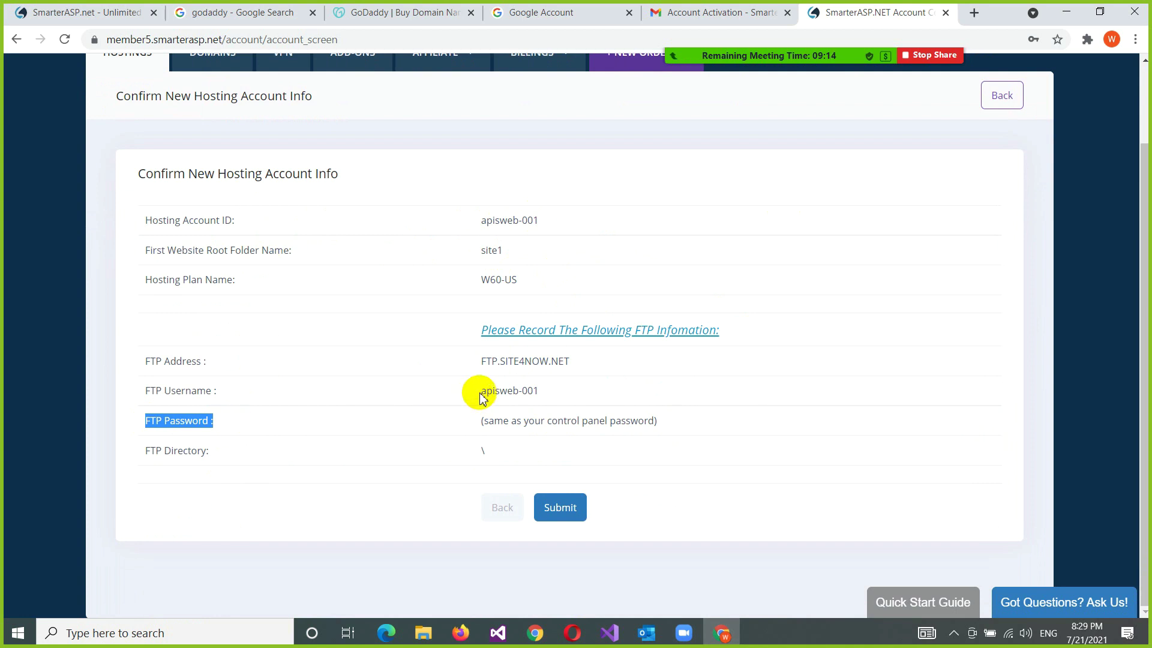
{"action": "left_click_drag", "start_coordinate": [479, 391], "coordinate": [572, 397]}
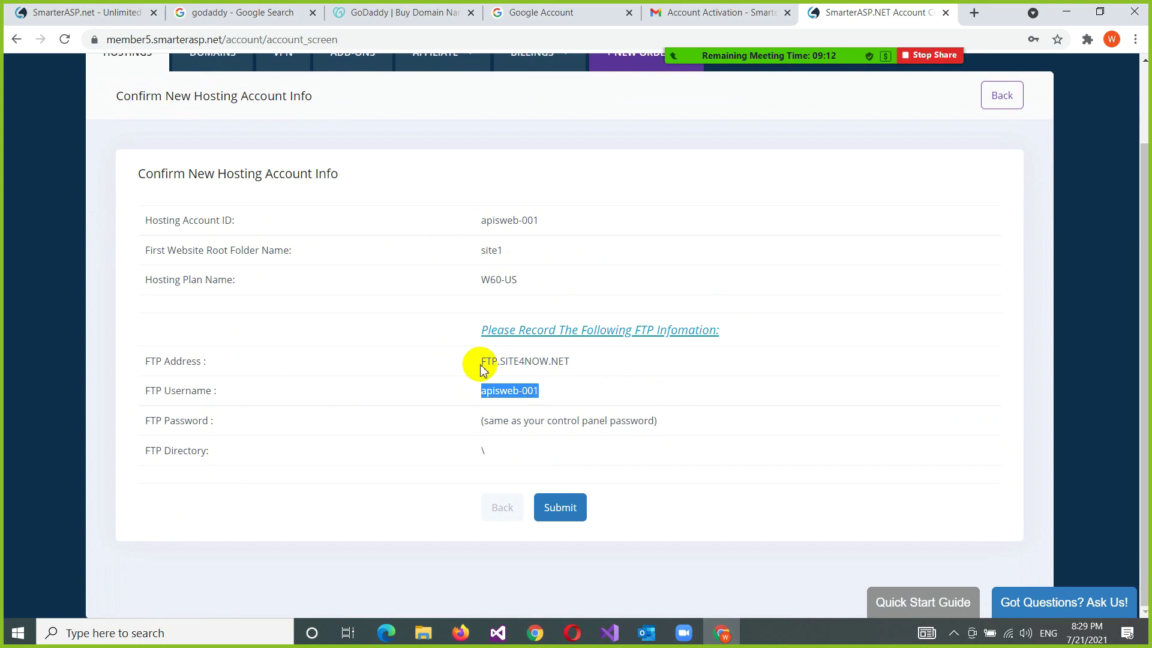
{"action": "left_click_drag", "start_coordinate": [480, 365], "coordinate": [582, 368]}
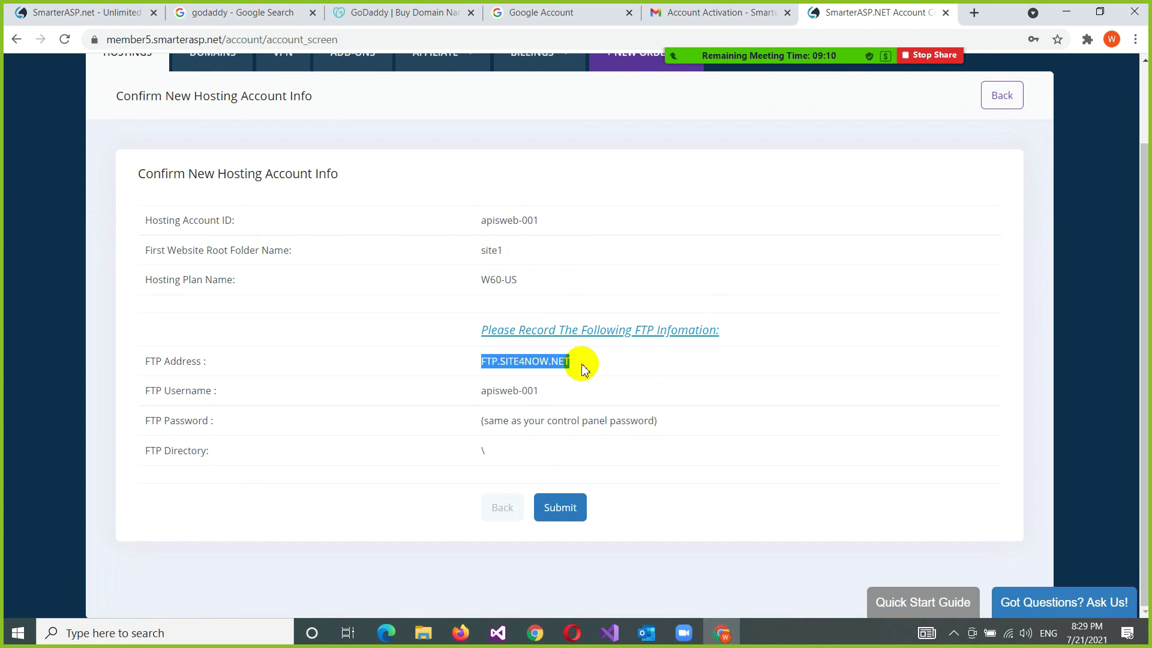
Step: Review the confirmation page and highlight the FTP.SITE4NOW.NET address again
{"action": "scroll", "coordinate": [610, 343], "scroll_direction": "up", "scroll_amount": 2}
{"action": "scroll", "coordinate": [611, 343], "scroll_direction": "down", "scroll_amount": 1}
{"action": "scroll", "coordinate": [611, 343], "scroll_direction": "down", "scroll_amount": 1}
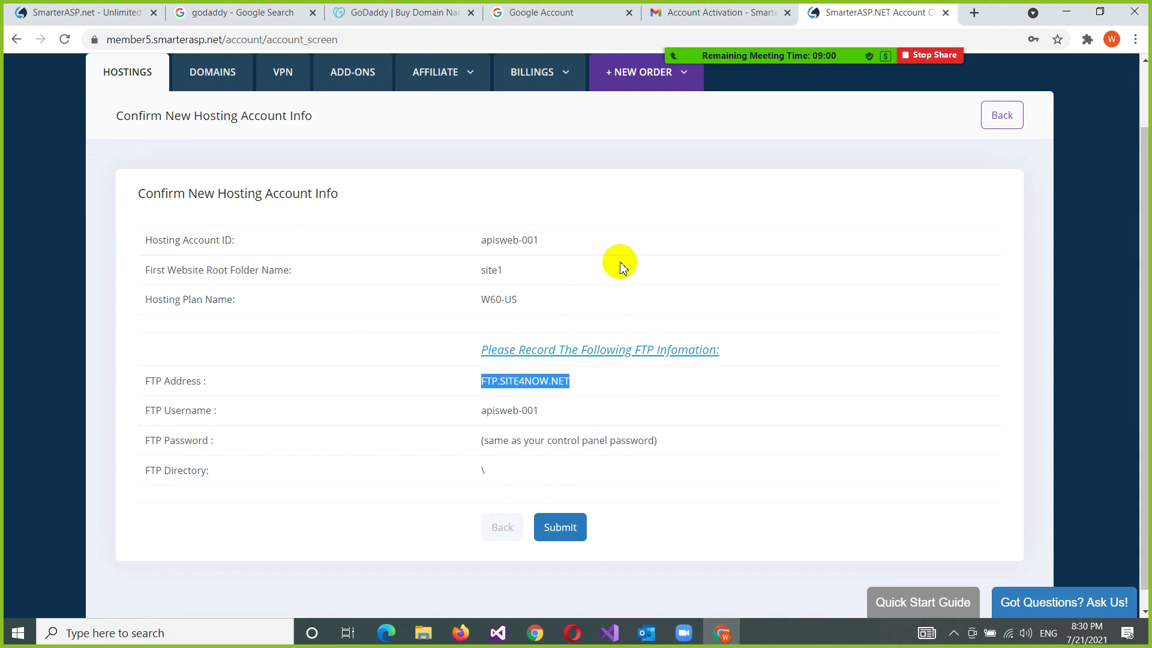
{"action": "scroll", "coordinate": [622, 267], "scroll_direction": "up", "scroll_amount": 1}
{"action": "scroll", "coordinate": [622, 267], "scroll_direction": "down", "scroll_amount": 1}
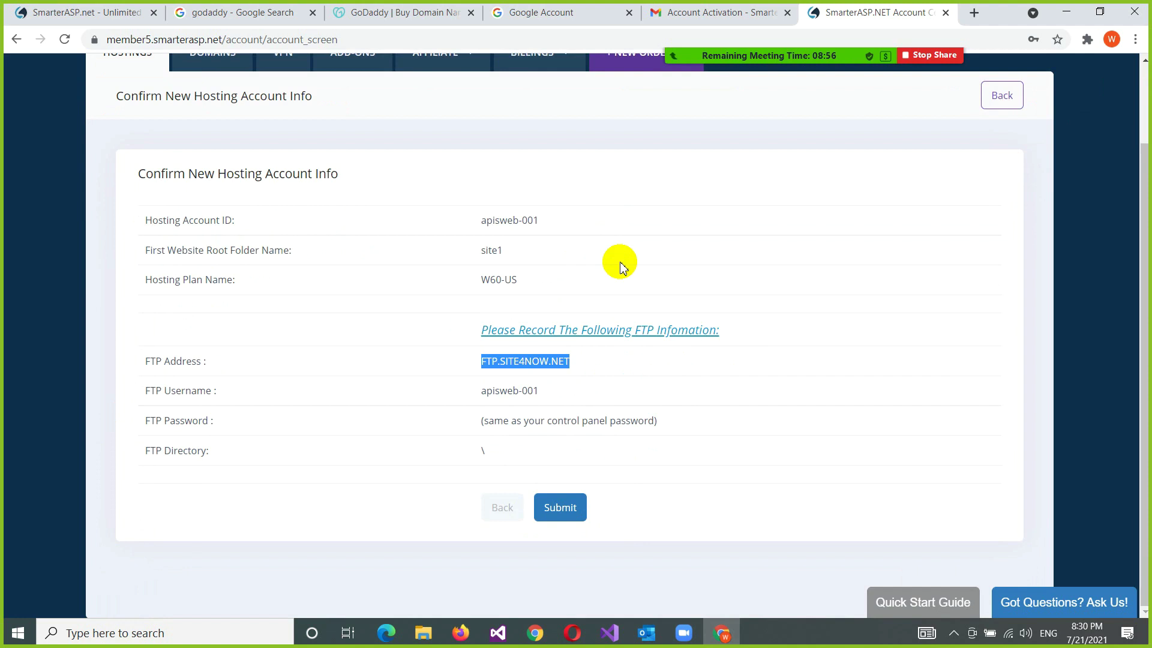
{"action": "scroll", "coordinate": [621, 267], "scroll_direction": "up", "scroll_amount": 1}
{"action": "scroll", "coordinate": [623, 268], "scroll_direction": "down", "scroll_amount": 1}
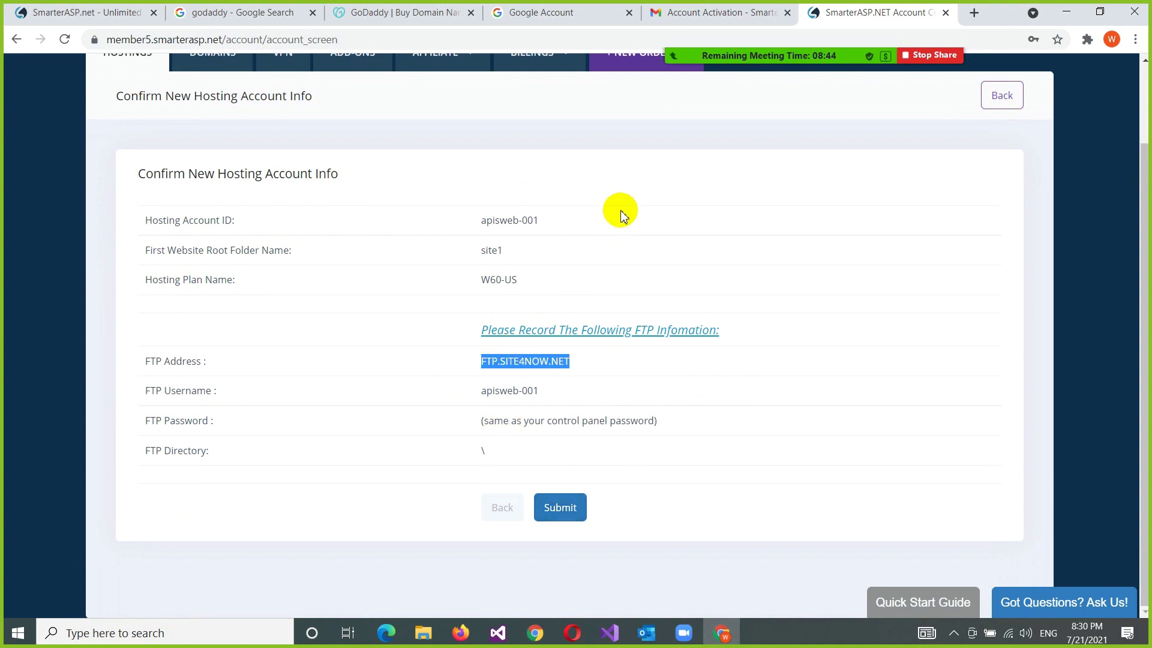
{"action": "left_click", "coordinate": [624, 180]}
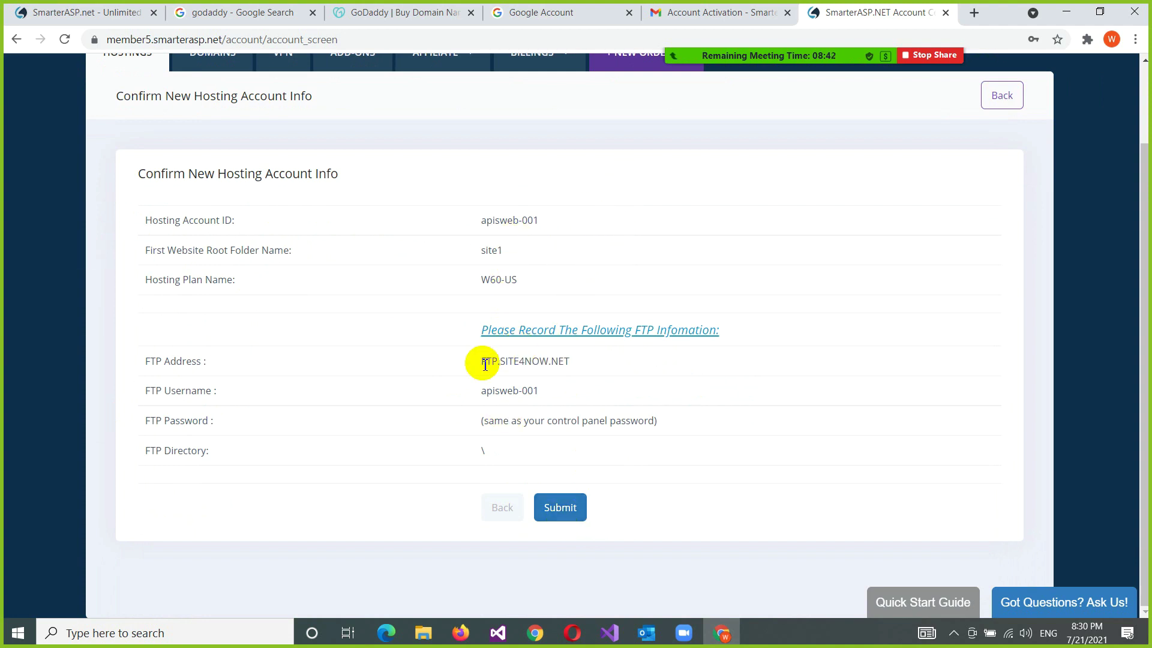
{"action": "left_click_drag", "start_coordinate": [478, 362], "coordinate": [585, 367]}
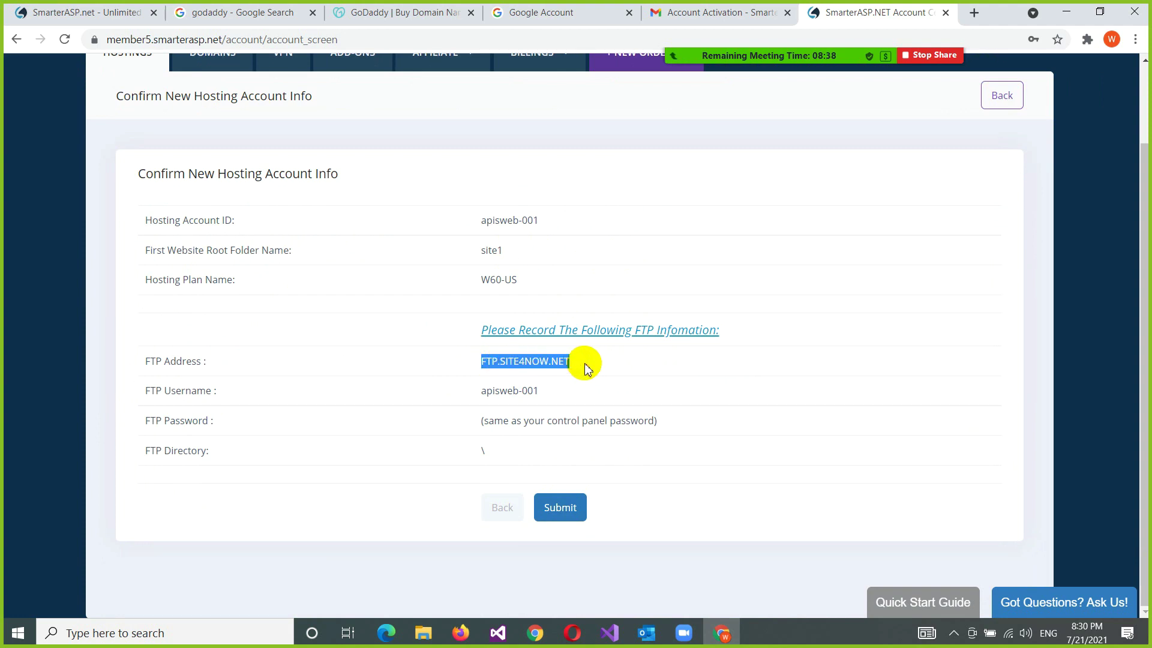
Step: Submit the site1 account on plan W60-US and wait until login apisweb-001 shows Active
{"action": "left_click", "coordinate": [564, 511]}
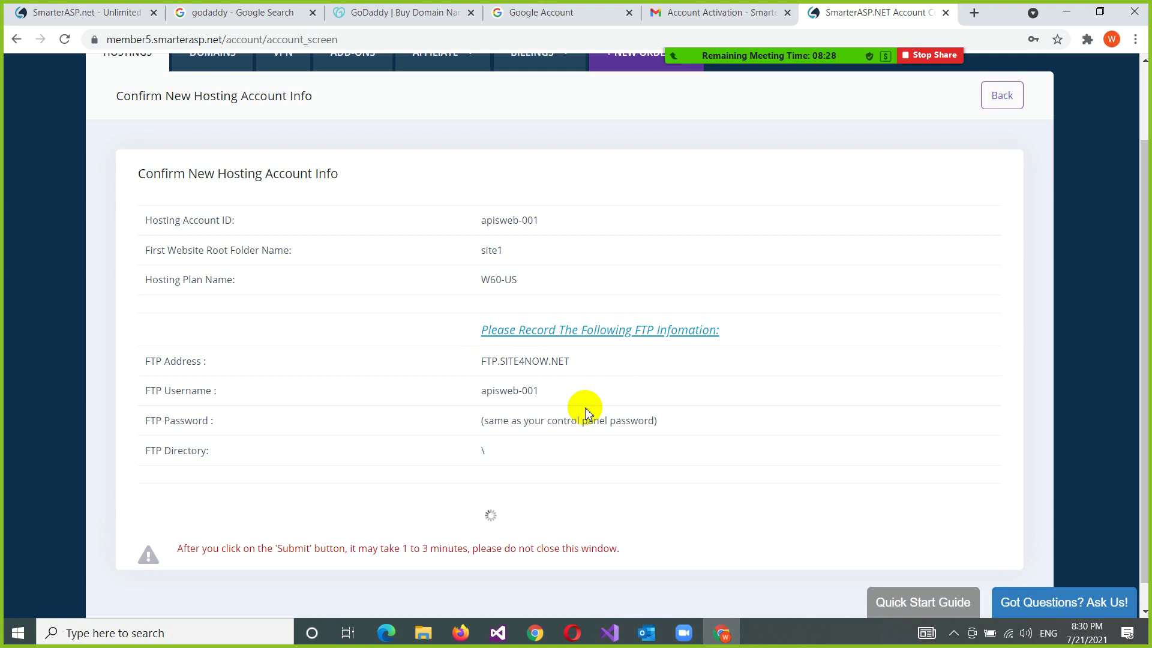
{"action": "scroll", "coordinate": [527, 360], "scroll_direction": "down", "scroll_amount": 1}
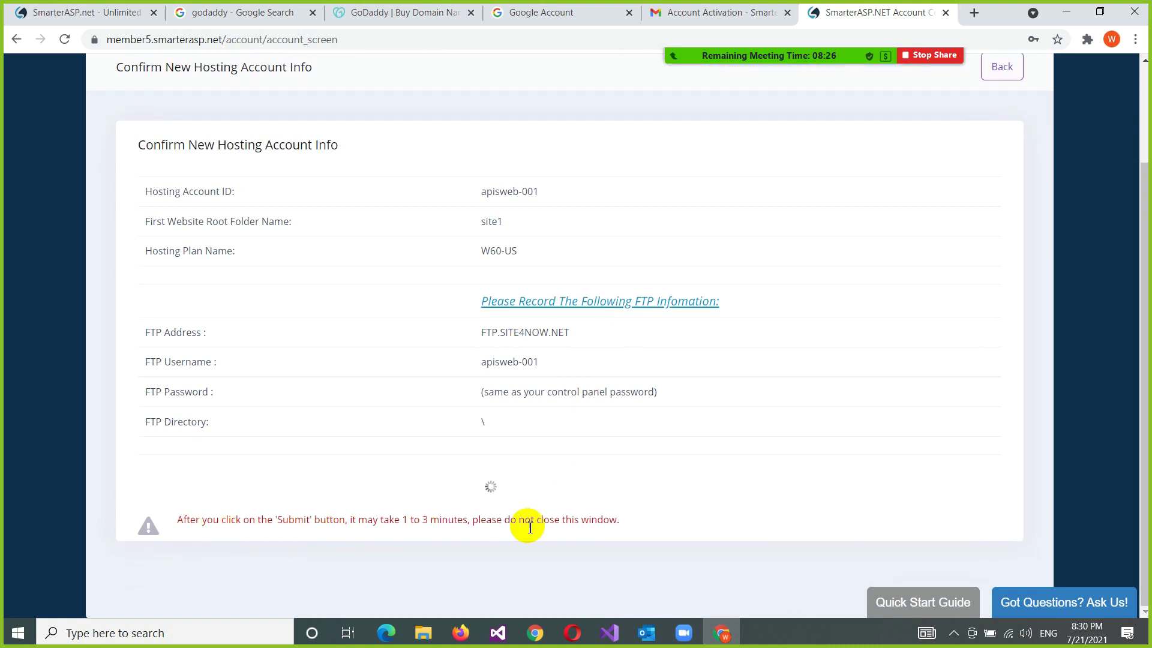
{"action": "scroll", "coordinate": [561, 476], "scroll_direction": "up", "scroll_amount": 1}
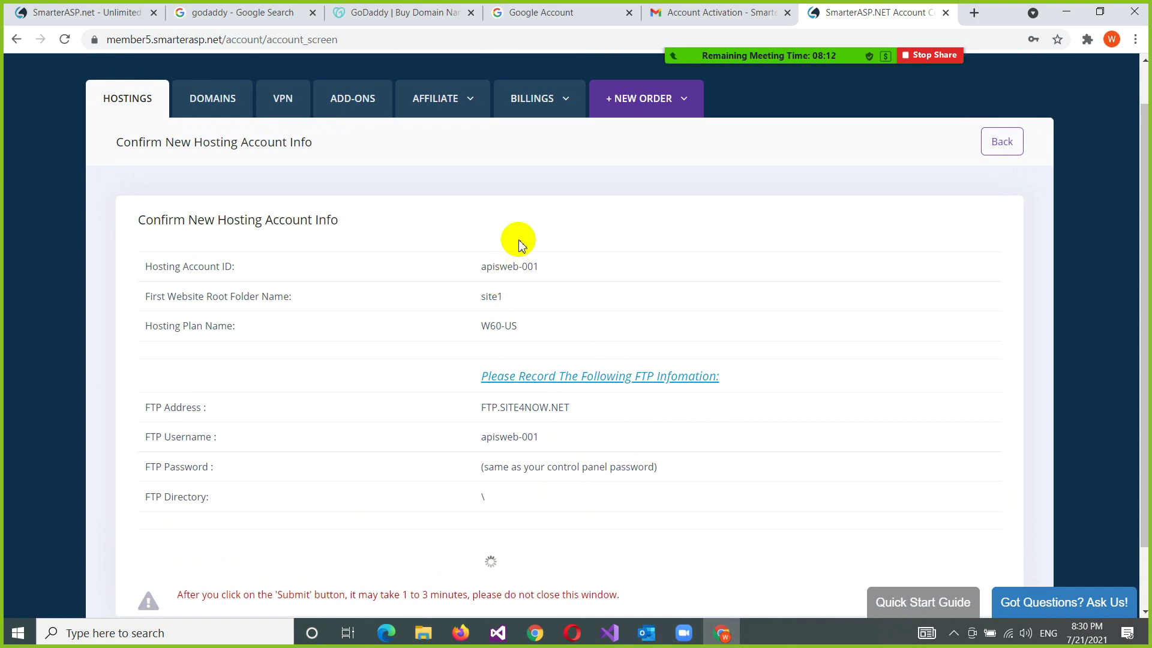
{"action": "scroll", "coordinate": [525, 227], "scroll_direction": "down", "scroll_amount": 1}
{"action": "scroll", "coordinate": [675, 265], "scroll_direction": "up", "scroll_amount": 2}
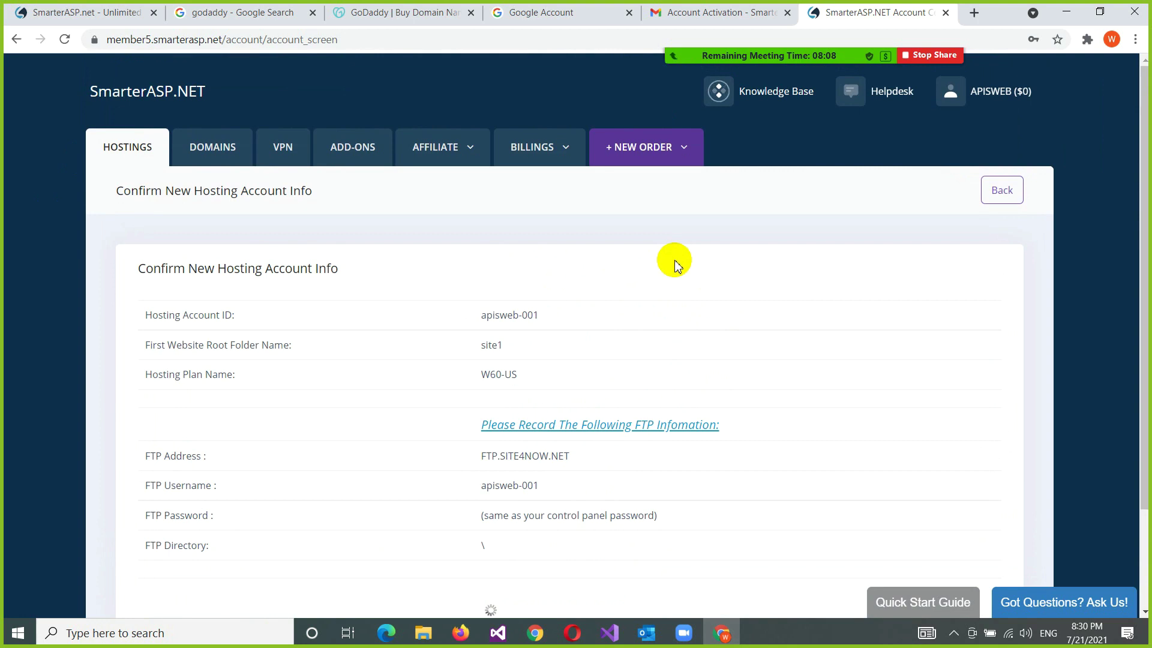
{"action": "scroll", "coordinate": [675, 266], "scroll_direction": "down", "scroll_amount": 2}
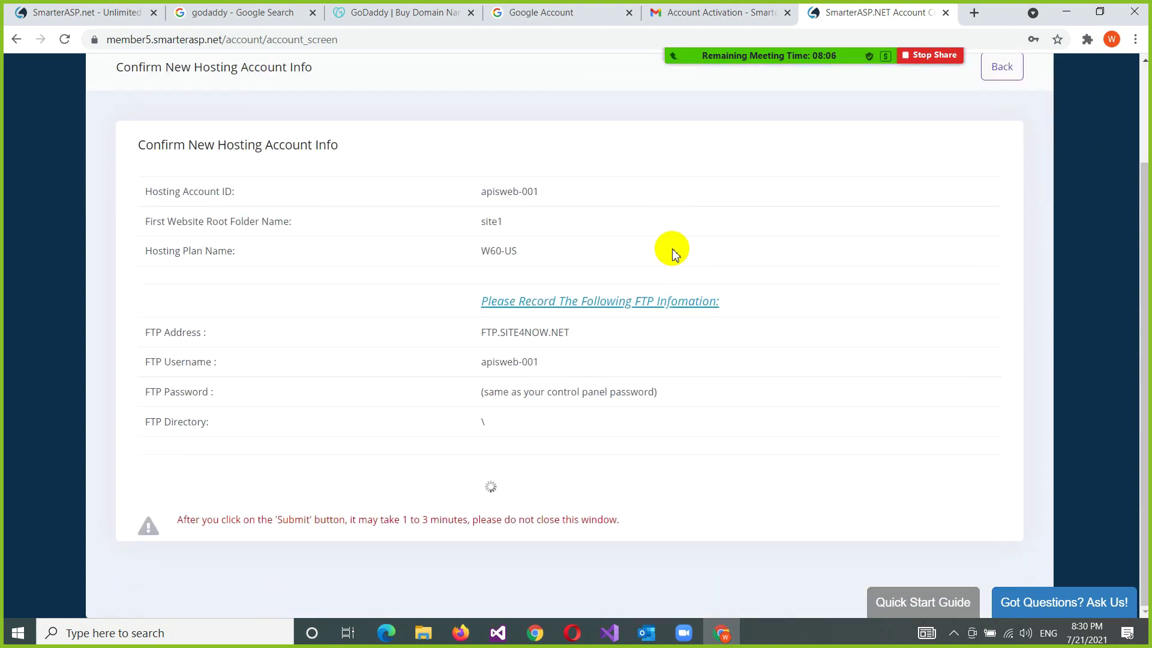
{"action": "scroll", "coordinate": [673, 254], "scroll_direction": "up", "scroll_amount": 1}
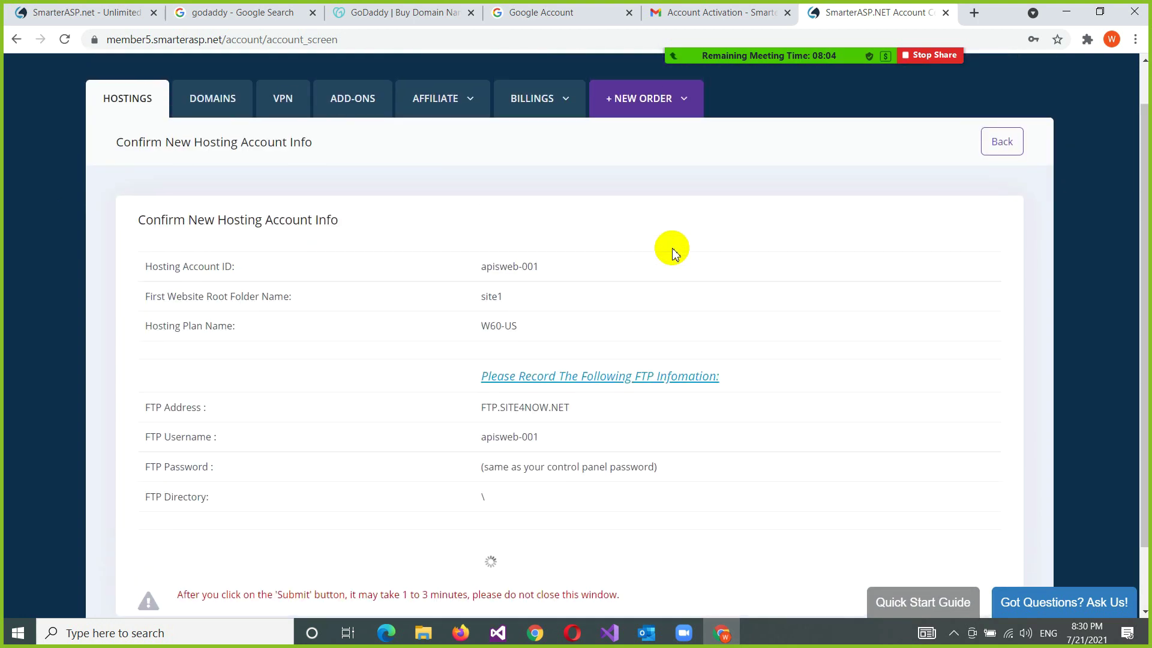
{"action": "scroll", "coordinate": [672, 252], "scroll_direction": "up", "scroll_amount": 1}
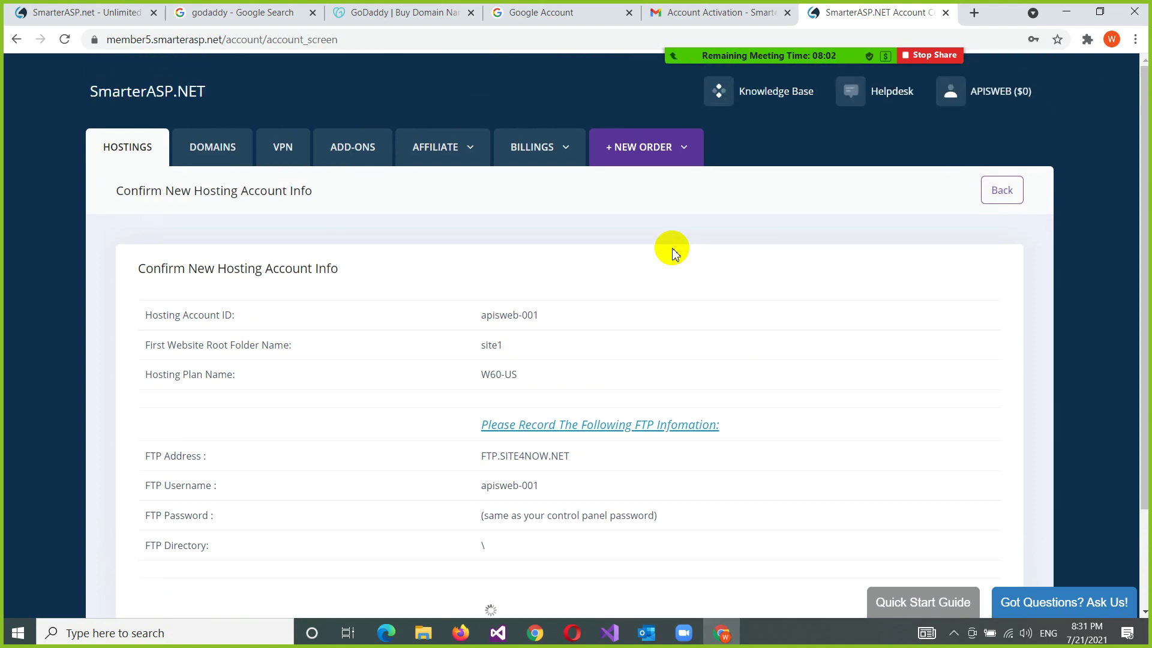
{"action": "scroll", "coordinate": [672, 254], "scroll_direction": "down", "scroll_amount": 2}
{"action": "scroll", "coordinate": [672, 253], "scroll_direction": "up", "scroll_amount": 2}
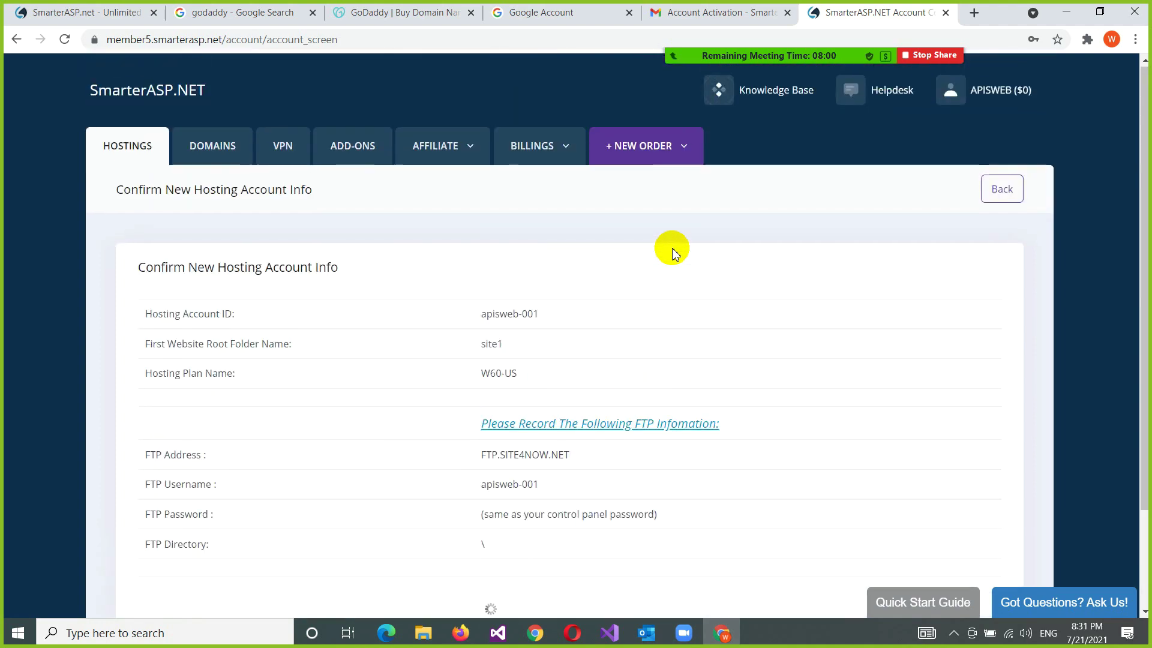
{"action": "scroll", "coordinate": [673, 252], "scroll_direction": "down", "scroll_amount": 1}
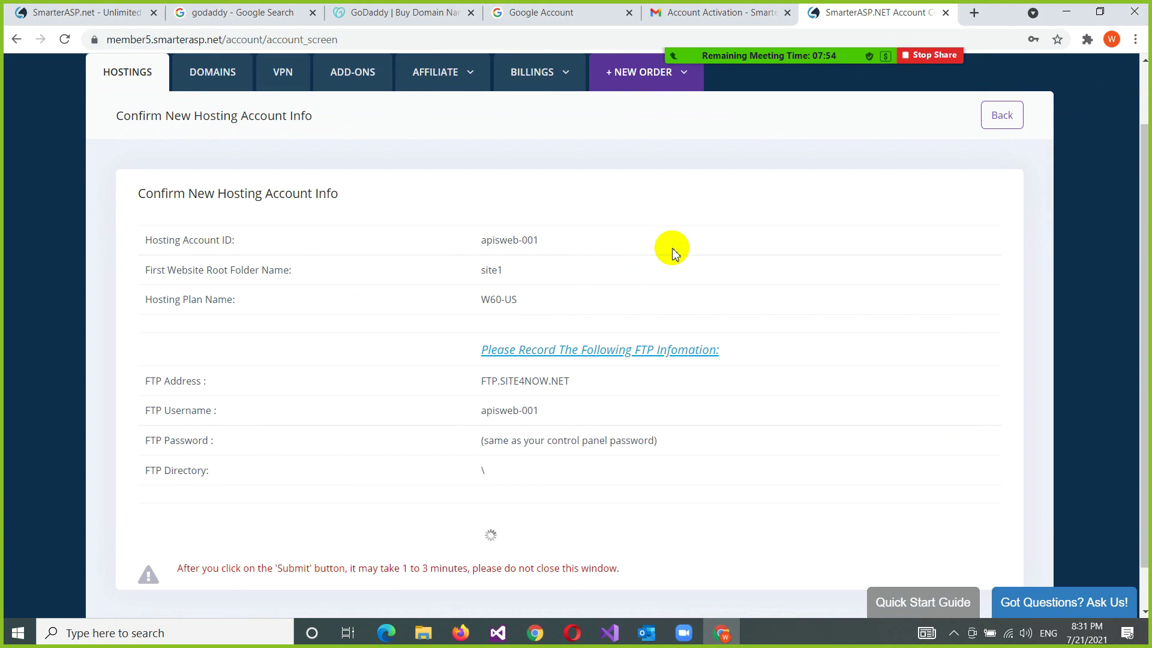
{"action": "scroll", "coordinate": [673, 252], "scroll_direction": "down", "scroll_amount": 1}
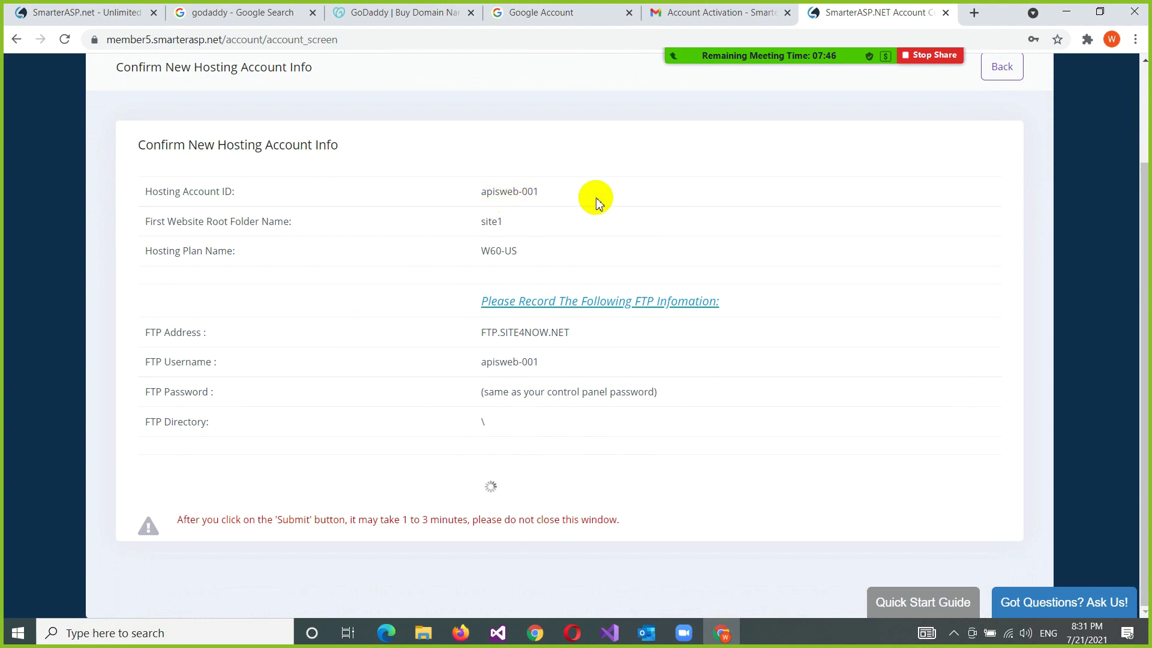
{"action": "scroll", "coordinate": [596, 202], "scroll_direction": "up", "scroll_amount": 2}
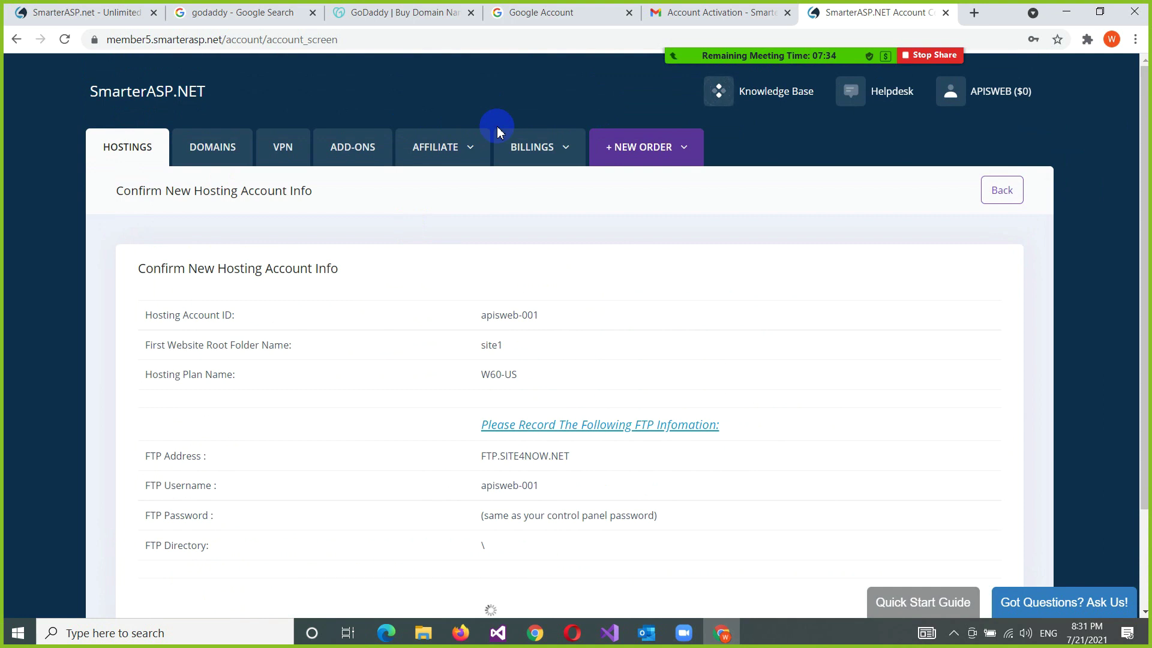
{"action": "scroll", "coordinate": [560, 278], "scroll_direction": "down", "scroll_amount": 2}
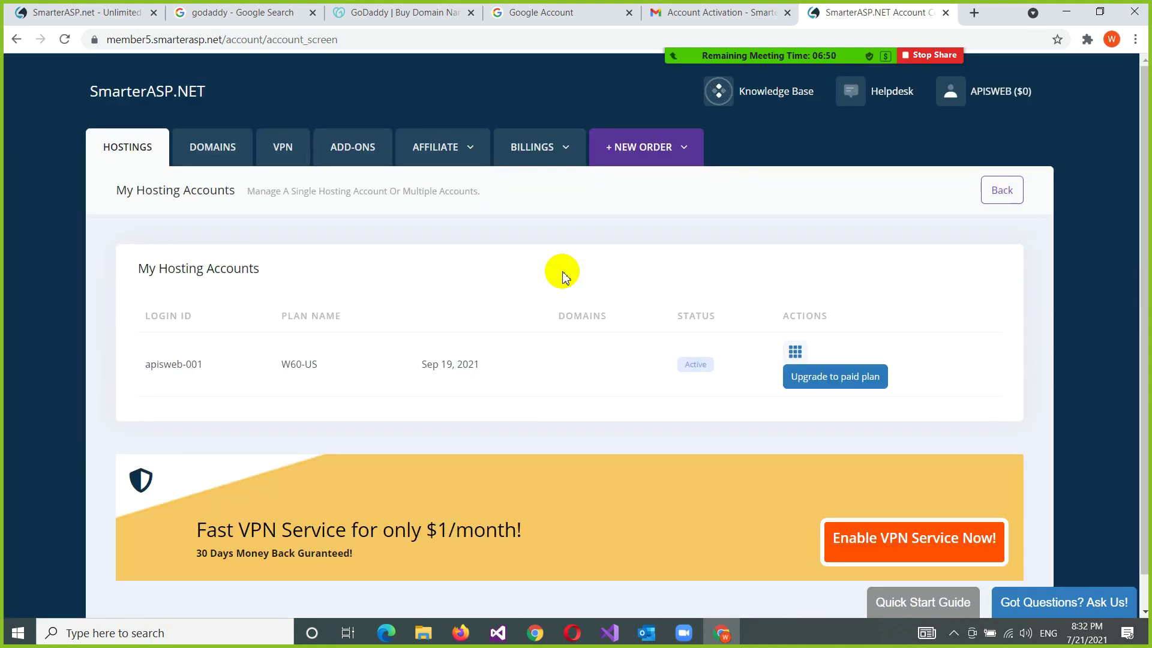
Step: Open the account's control panel and select server IP 205.144.171.187 and the three DNS servers
{"action": "scroll", "coordinate": [582, 318], "scroll_direction": "down", "scroll_amount": 1}
{"action": "scroll", "coordinate": [488, 380], "scroll_direction": "up", "scroll_amount": 1}
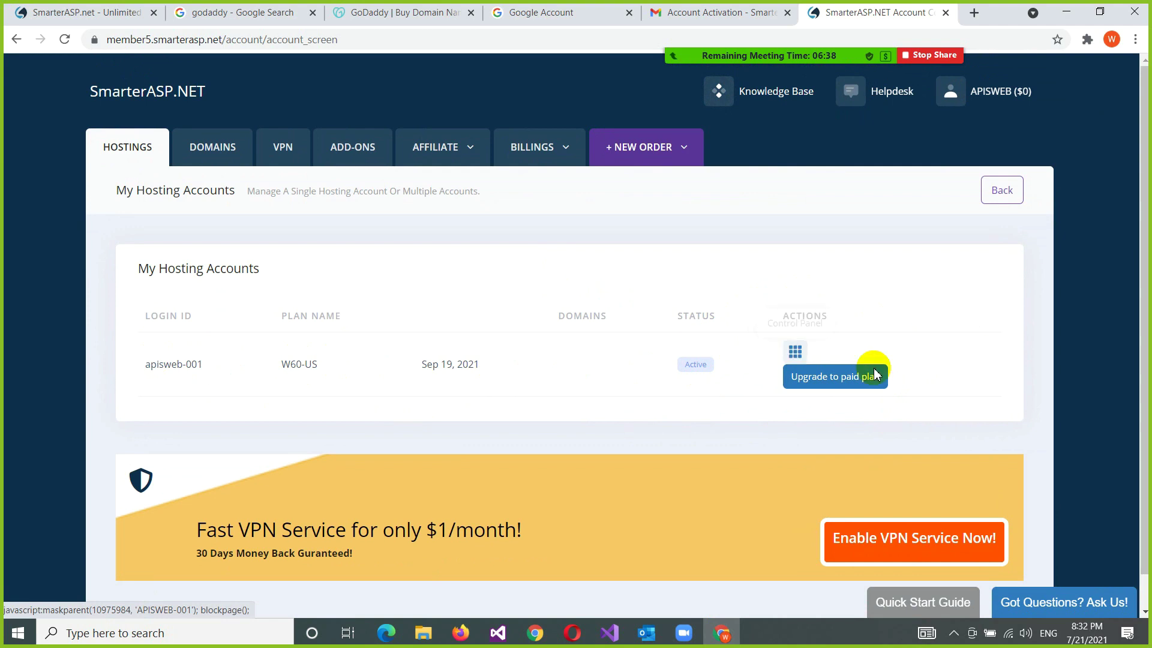
{"action": "left_click", "coordinate": [797, 356]}
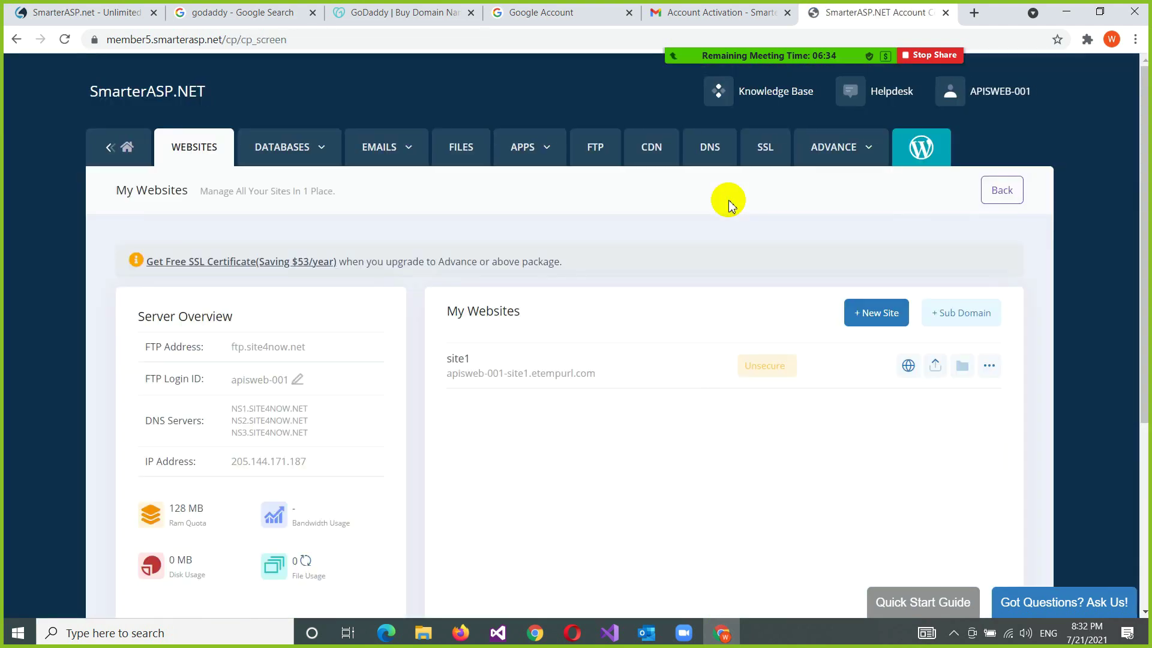
{"action": "scroll", "coordinate": [501, 327], "scroll_direction": "down", "scroll_amount": 3}
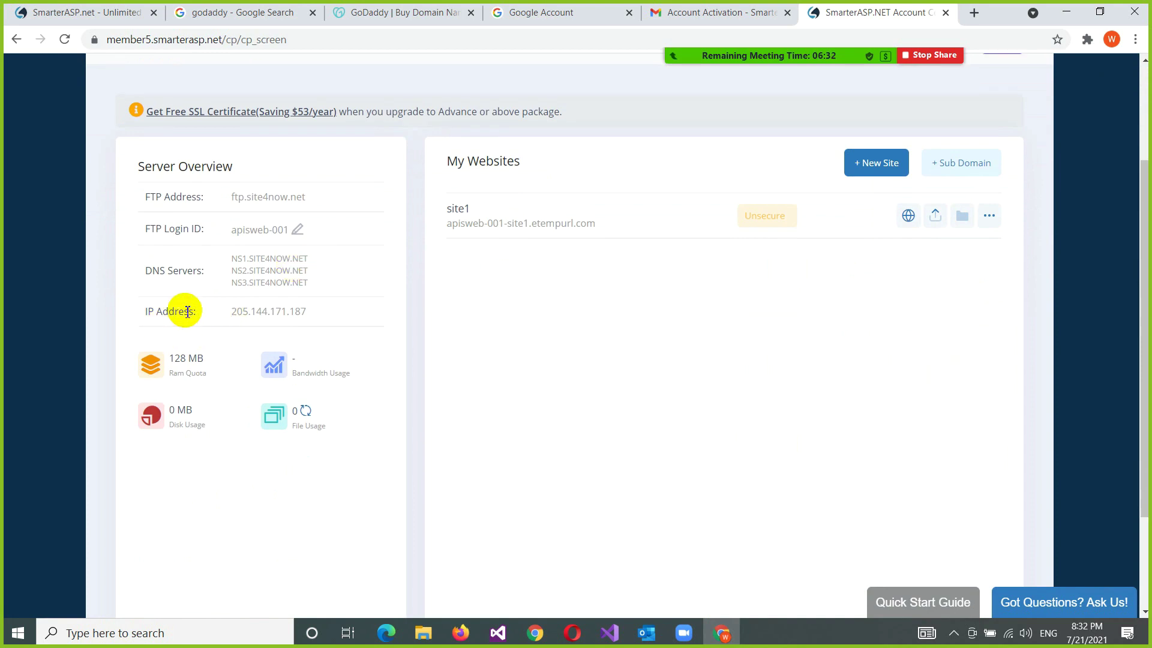
{"action": "double_click", "coordinate": [303, 315]}
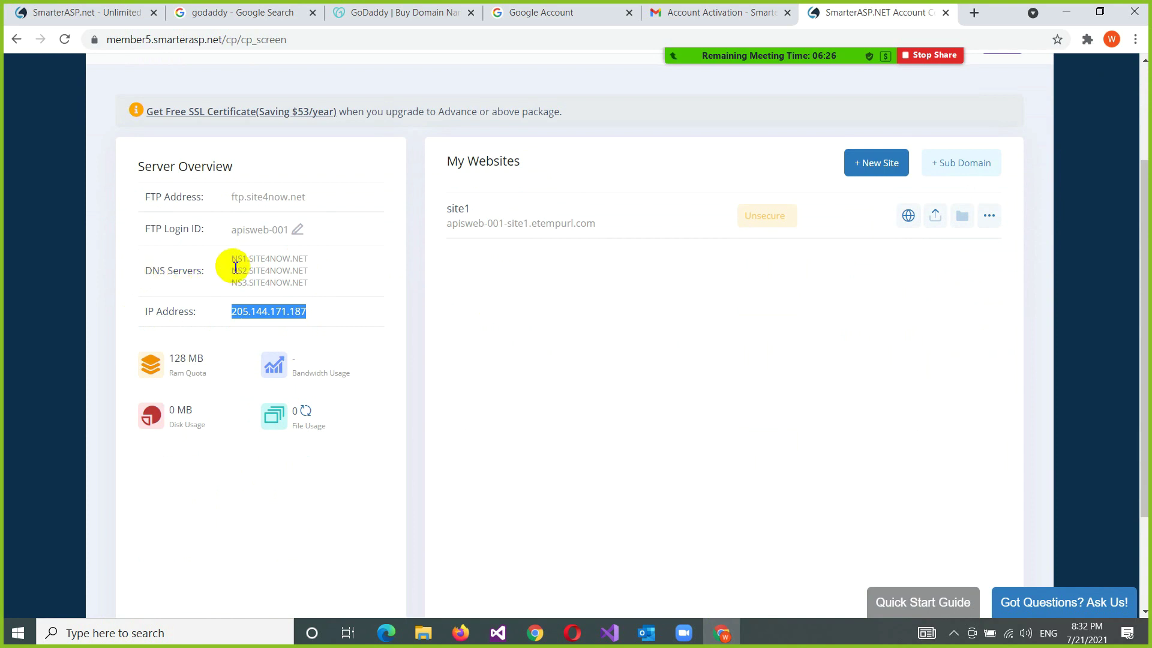
{"action": "left_click_drag", "start_coordinate": [231, 255], "coordinate": [356, 285]}
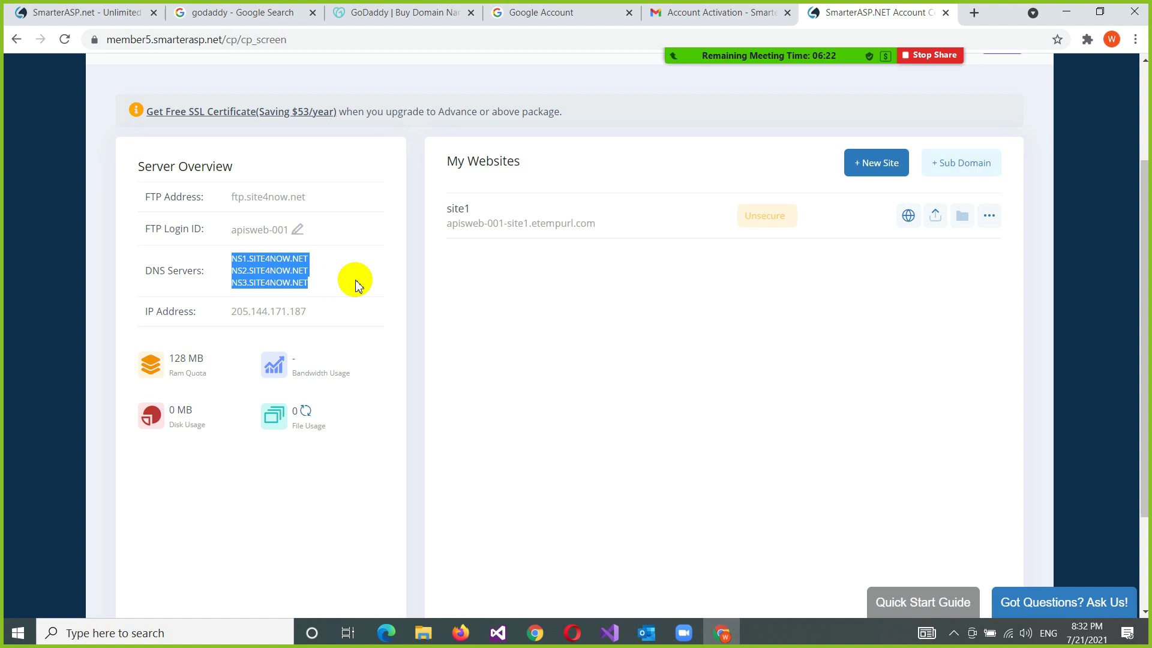
Step: Check line 75 of the code in Visual Studio, then return to the hosting panel
{"action": "scroll", "coordinate": [268, 347], "scroll_direction": "up", "scroll_amount": 2}
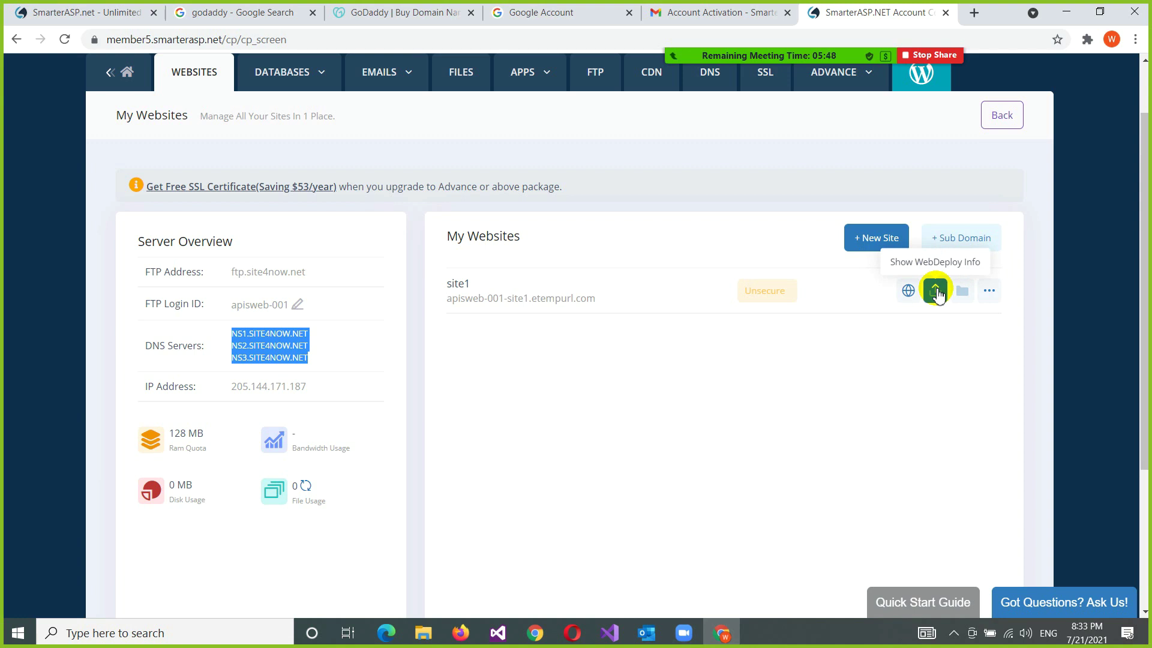
{"action": "scroll", "coordinate": [678, 300], "scroll_direction": "up", "scroll_amount": 2}
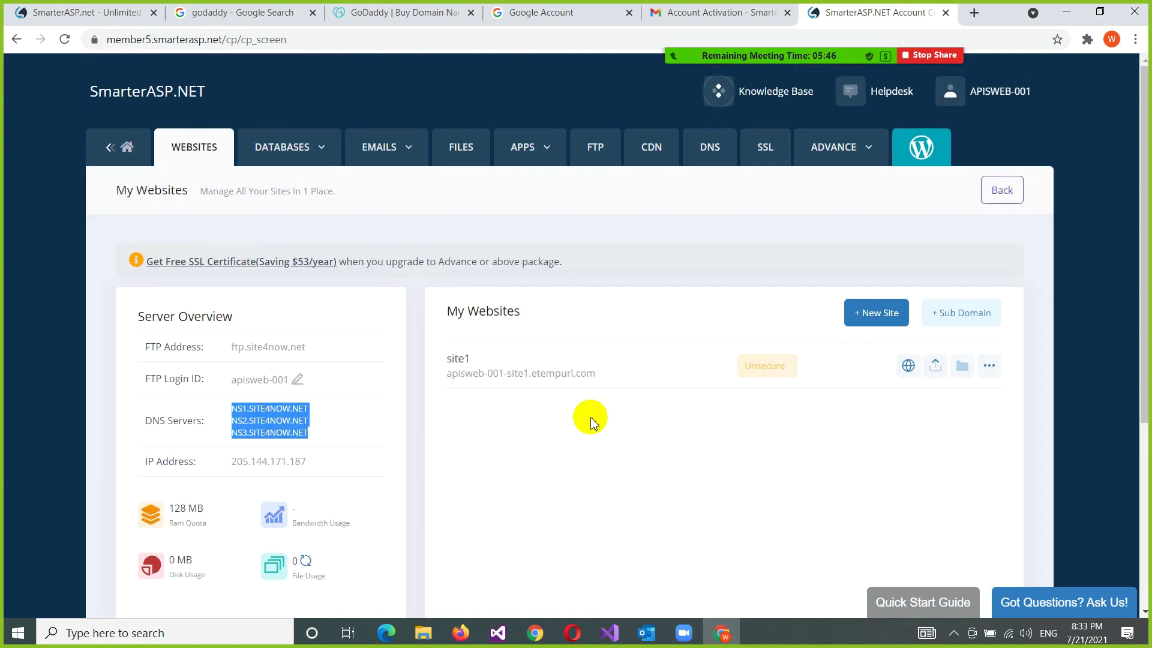
{"action": "left_click", "coordinate": [498, 633]}
{"action": "left_click", "coordinate": [574, 197]}
{"action": "scroll", "coordinate": [576, 195], "scroll_direction": "down", "scroll_amount": 4}
{"action": "scroll", "coordinate": [578, 197], "scroll_direction": "up", "scroll_amount": 4}
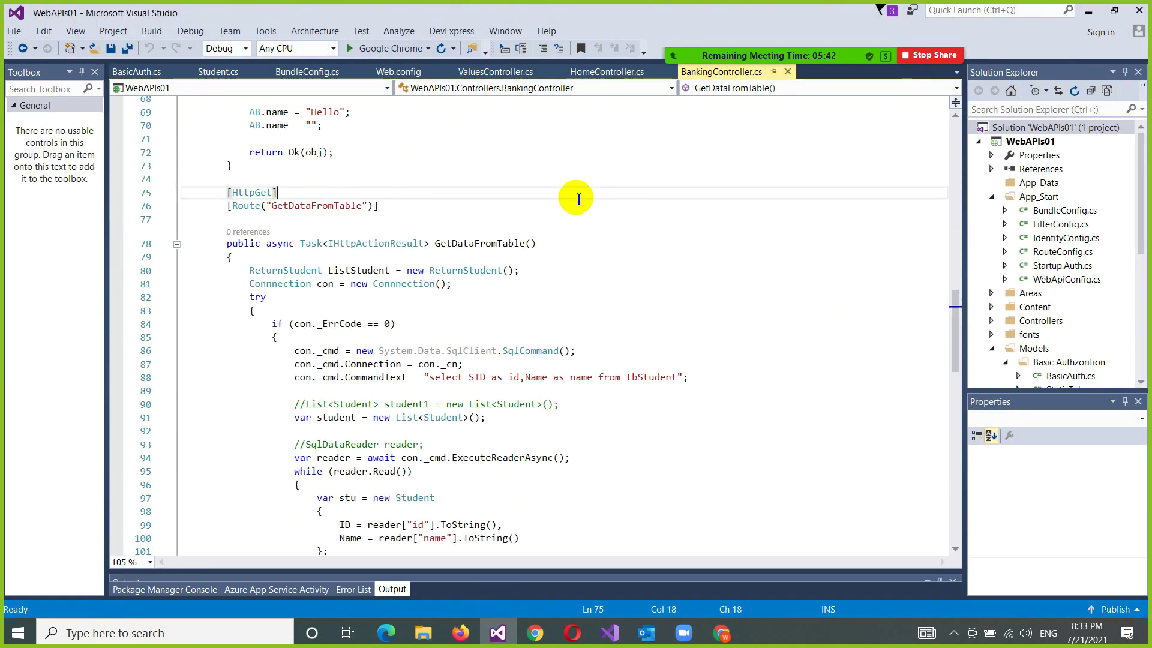
{"action": "left_click", "coordinate": [1087, 11]}
Step: Open the DATABASES list of database types
{"action": "scroll", "coordinate": [621, 303], "scroll_direction": "down", "scroll_amount": 3}
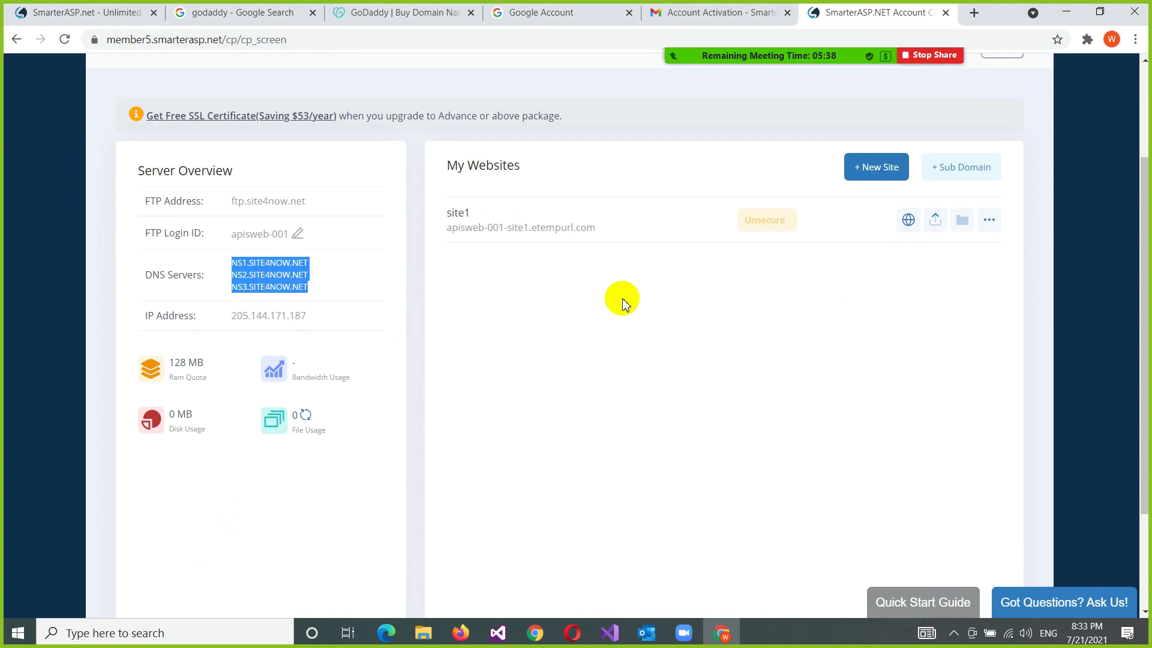
{"action": "scroll", "coordinate": [622, 303], "scroll_direction": "up", "scroll_amount": 1}
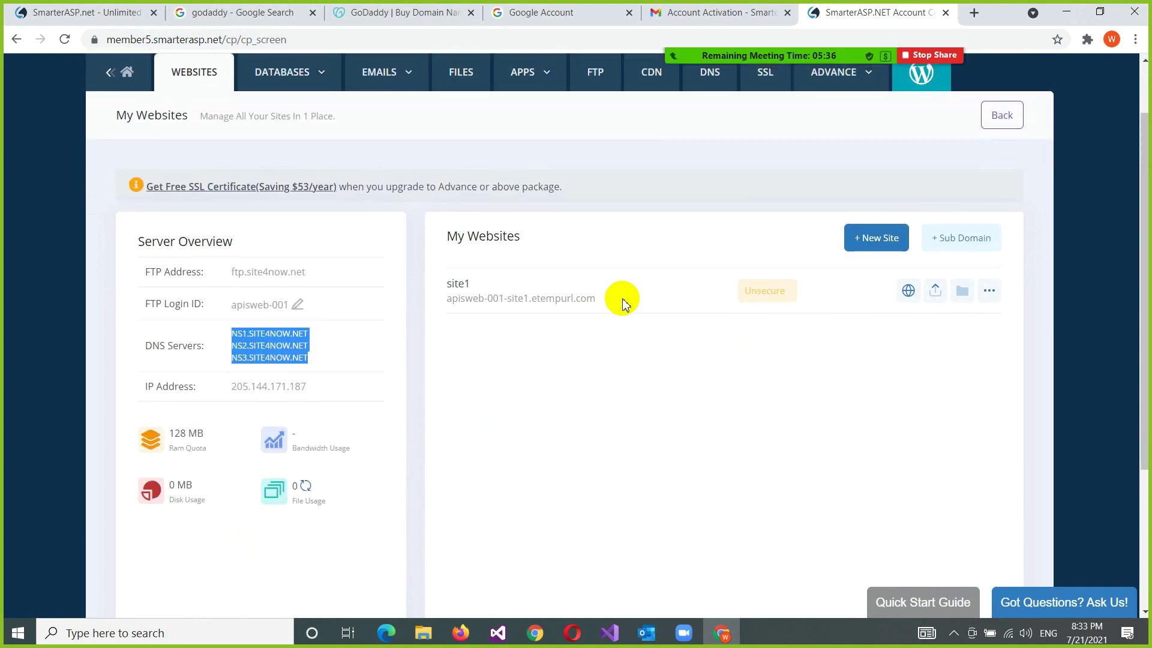
{"action": "scroll", "coordinate": [622, 303], "scroll_direction": "down", "scroll_amount": 1}
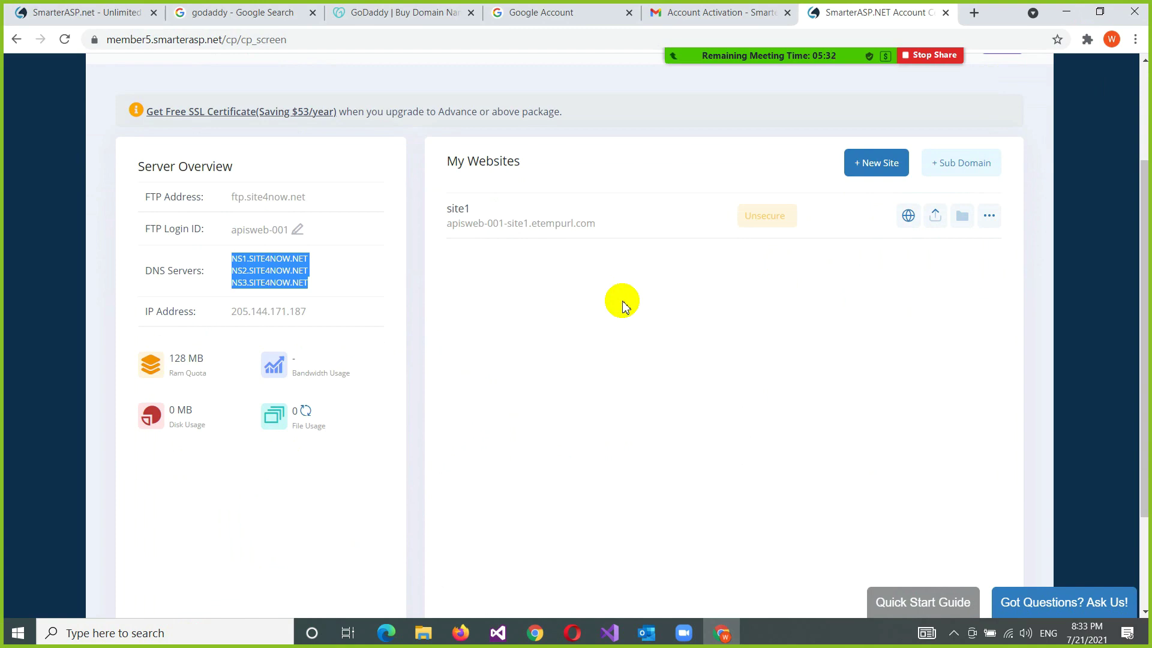
{"action": "scroll", "coordinate": [622, 303], "scroll_direction": "up", "scroll_amount": 2}
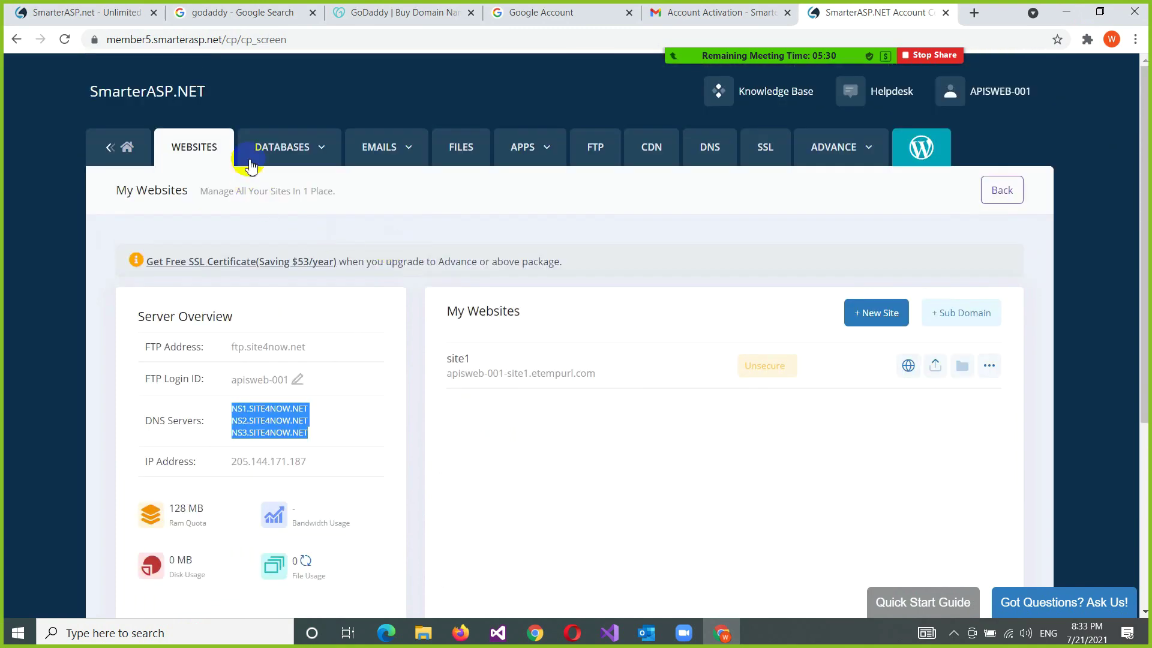
{"action": "left_click", "coordinate": [283, 148]}
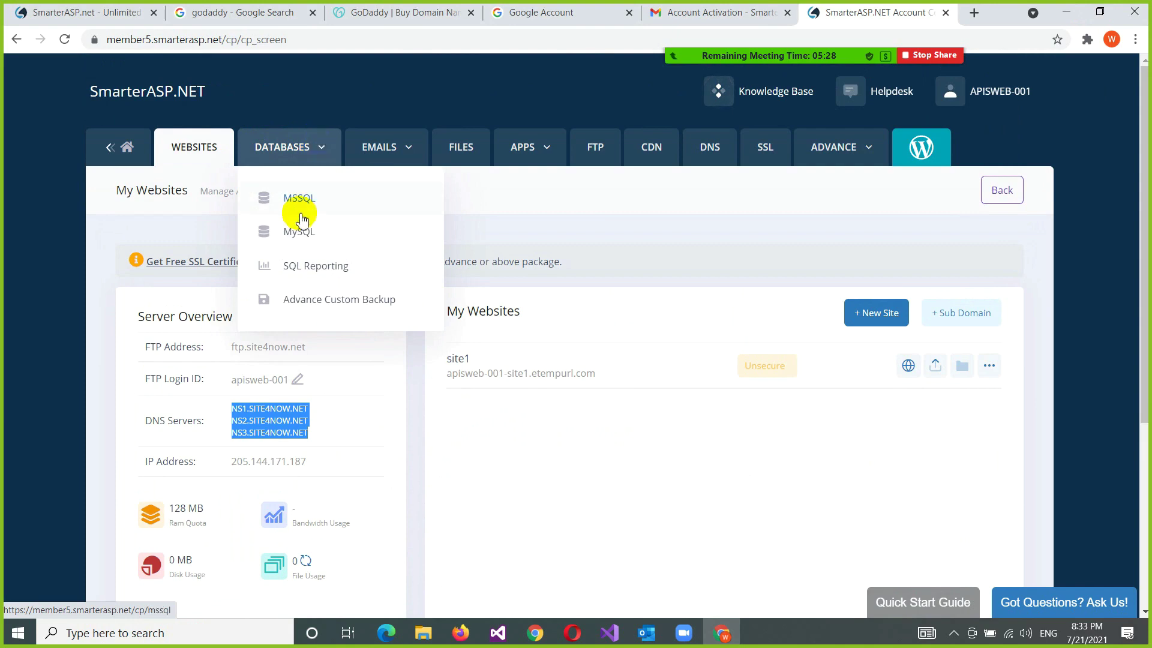
Step: Open the MSSQL database manager and launch SQL Server 2014 Management Studio via Windows search 'sq'
{"action": "left_click", "coordinate": [300, 198]}
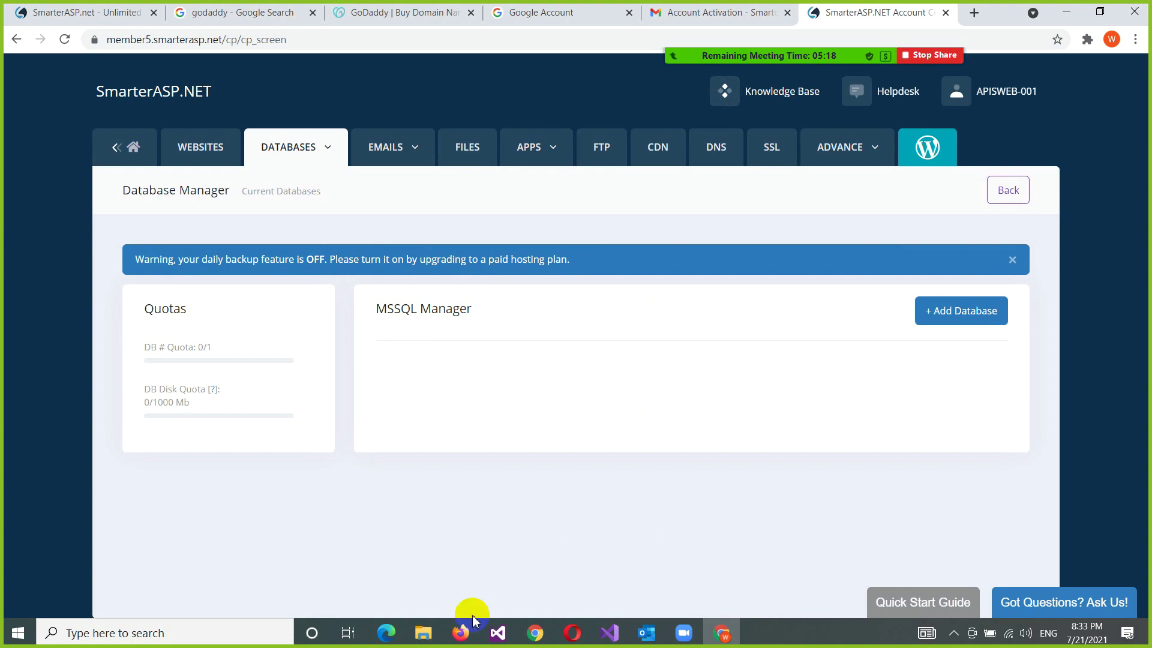
{"action": "left_click", "coordinate": [172, 633]}
{"action": "type", "text": "sq"}
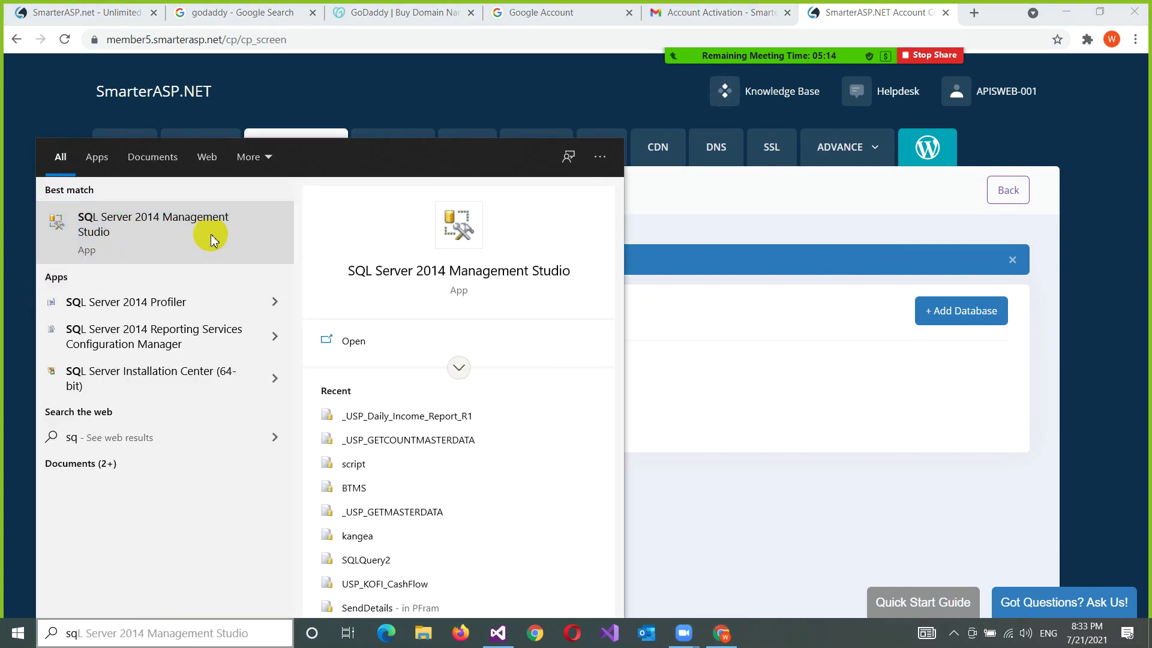
{"action": "left_click", "coordinate": [162, 231]}
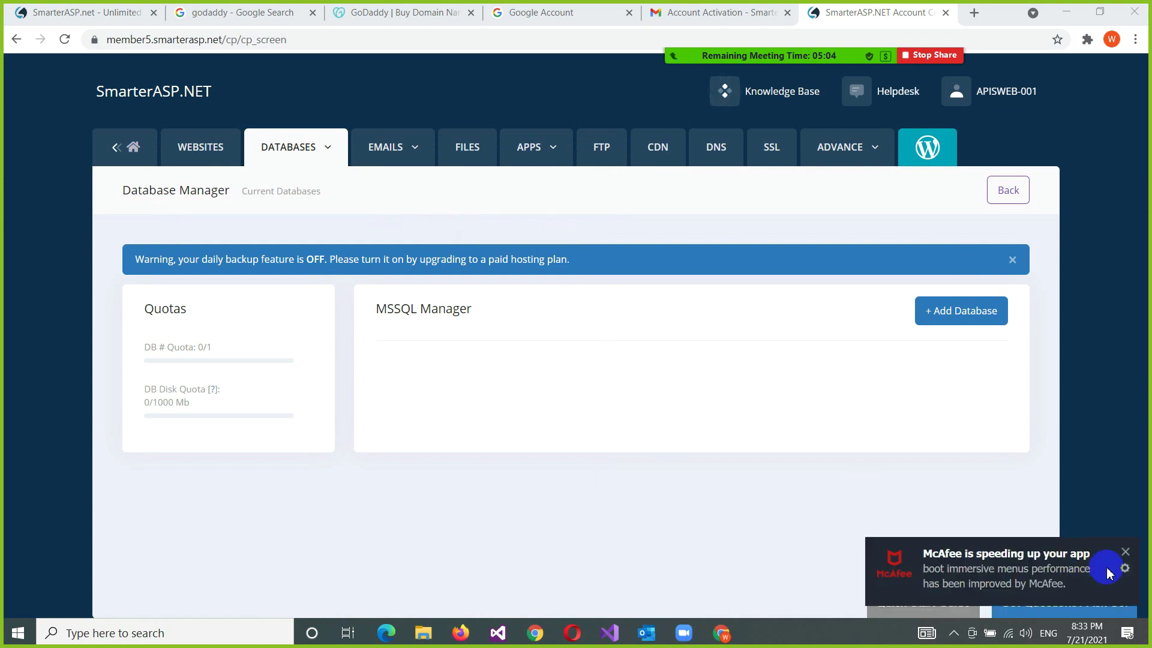
{"action": "left_click", "coordinate": [1126, 555]}
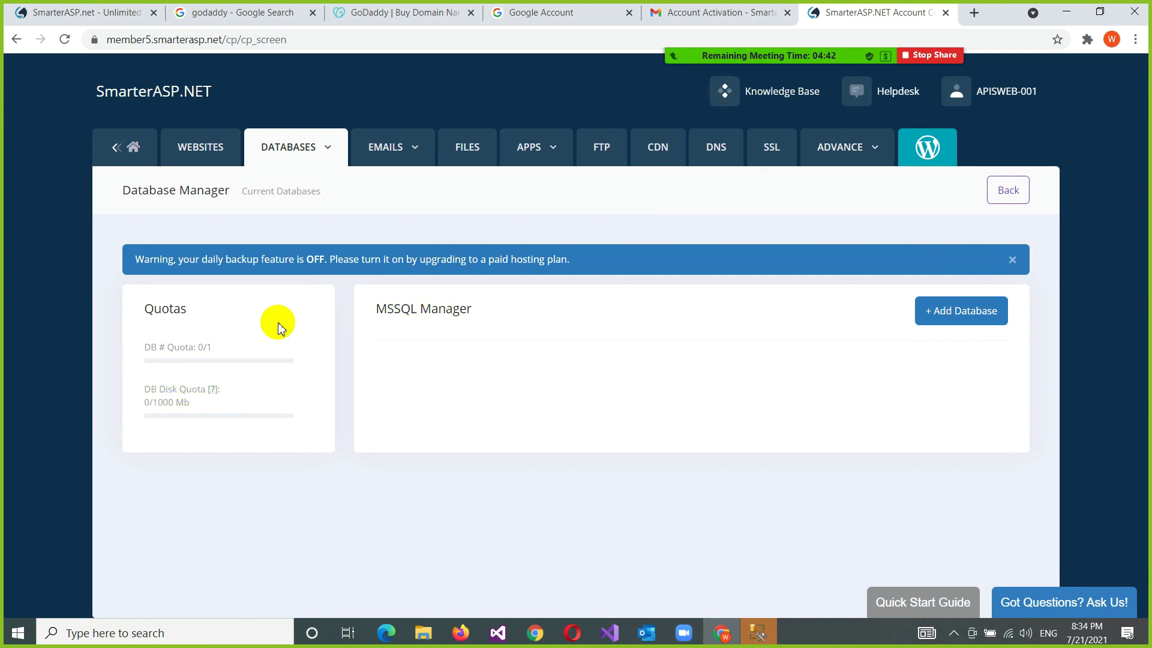
Step: Return to the websites overview and highlight the 128 MB RAM quota
{"action": "left_click", "coordinate": [199, 148]}
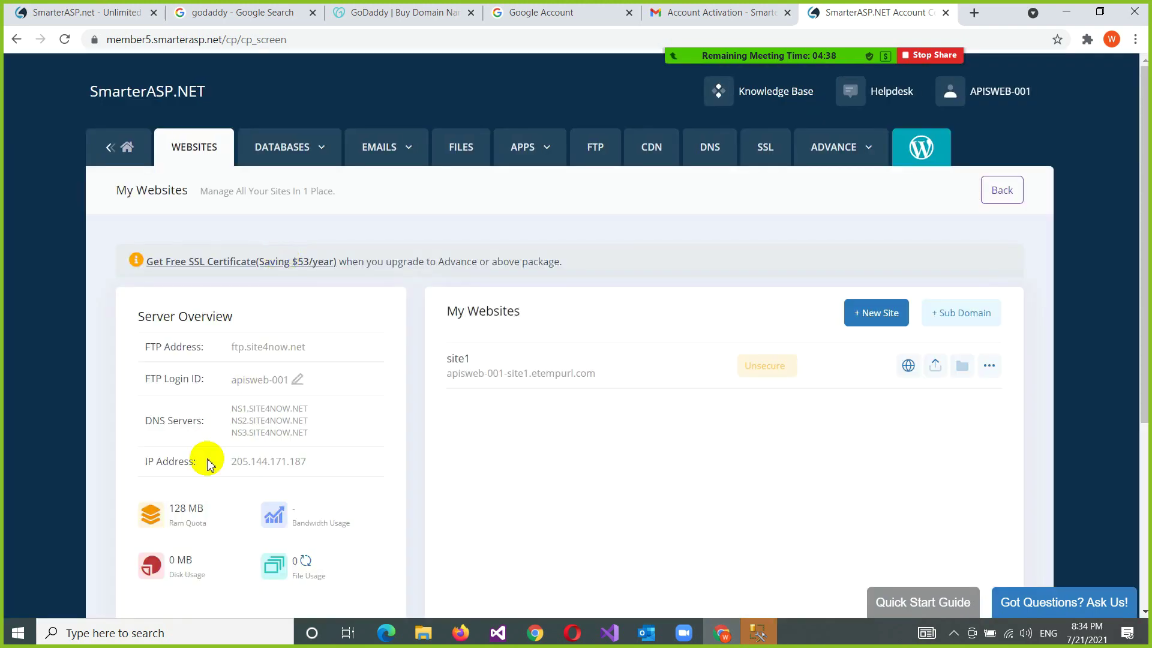
{"action": "scroll", "coordinate": [210, 459], "scroll_direction": "down", "scroll_amount": 1}
{"action": "scroll", "coordinate": [210, 459], "scroll_direction": "down", "scroll_amount": 2}
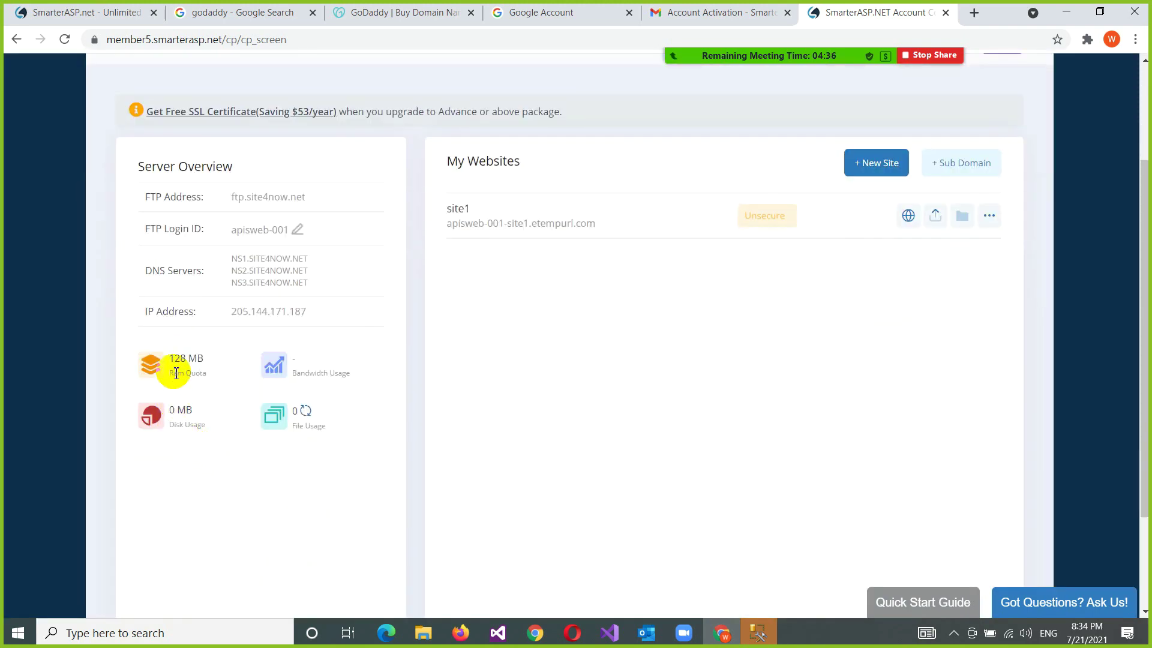
{"action": "left_click_drag", "start_coordinate": [171, 360], "coordinate": [215, 365]}
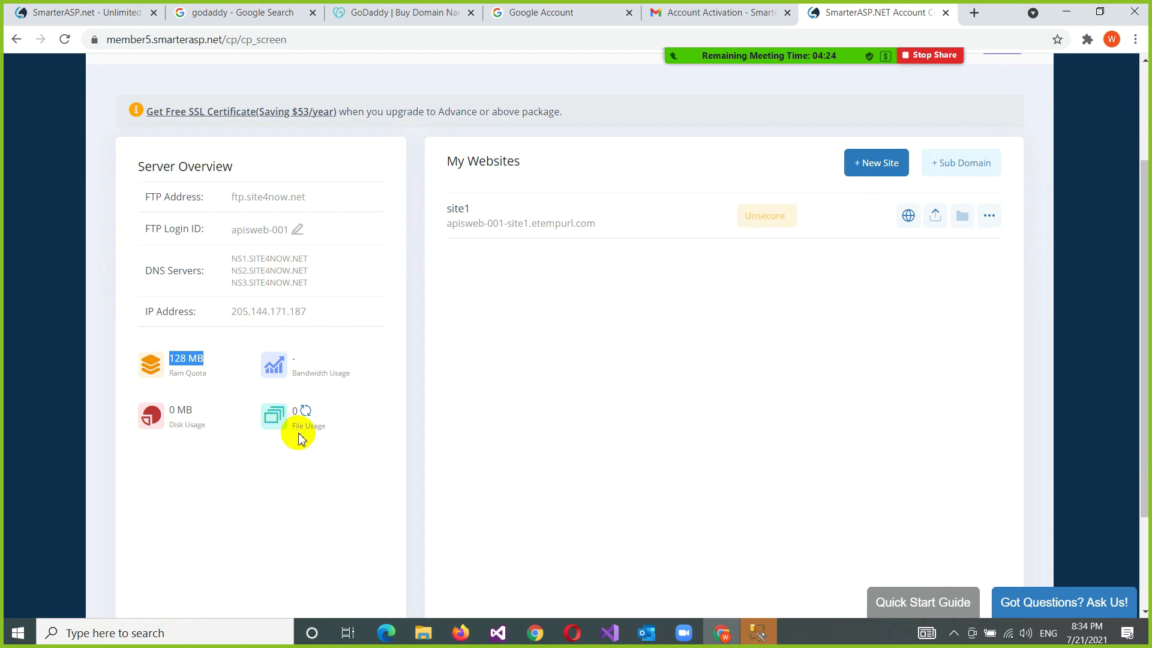
{"action": "scroll", "coordinate": [309, 339], "scroll_direction": "up", "scroll_amount": 3}
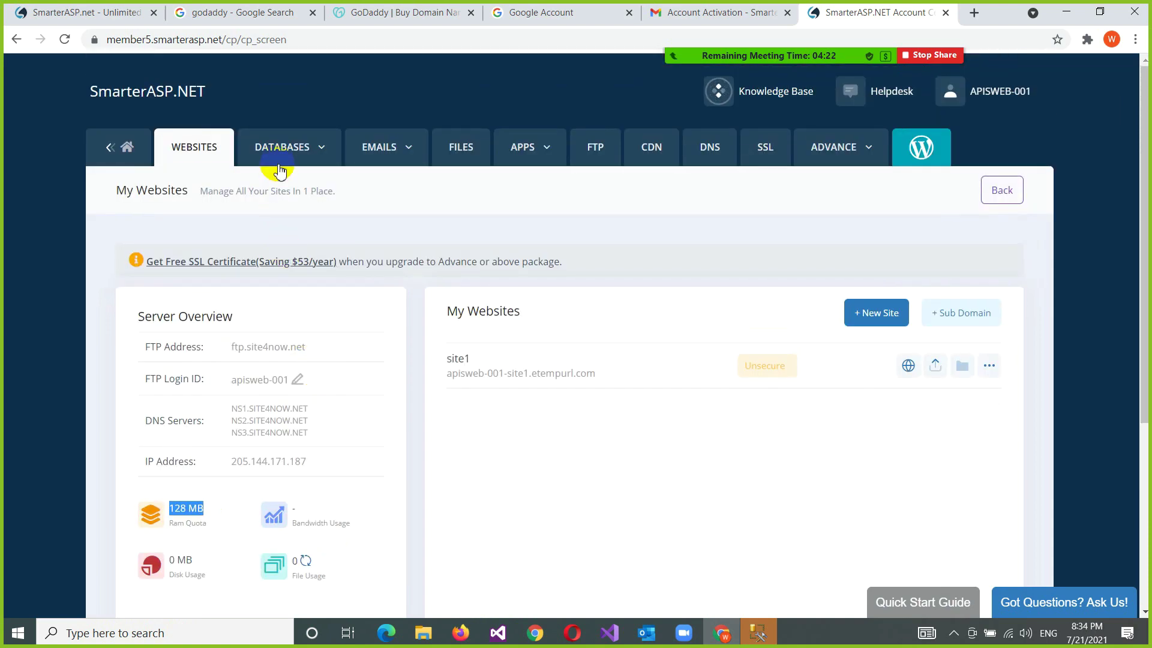
Step: Reopen the MSSQL manager and highlight its 1000 Mb disk quota before switching to Management Studio
{"action": "mouse_move", "coordinate": [255, 157]}
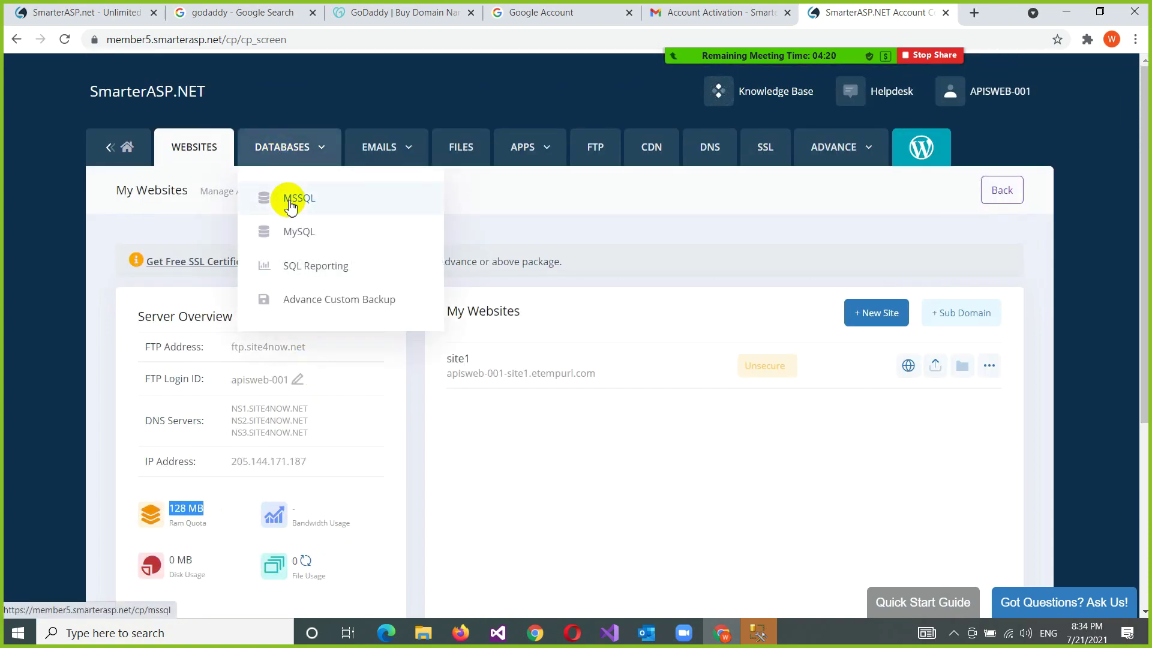
{"action": "left_click", "coordinate": [291, 204]}
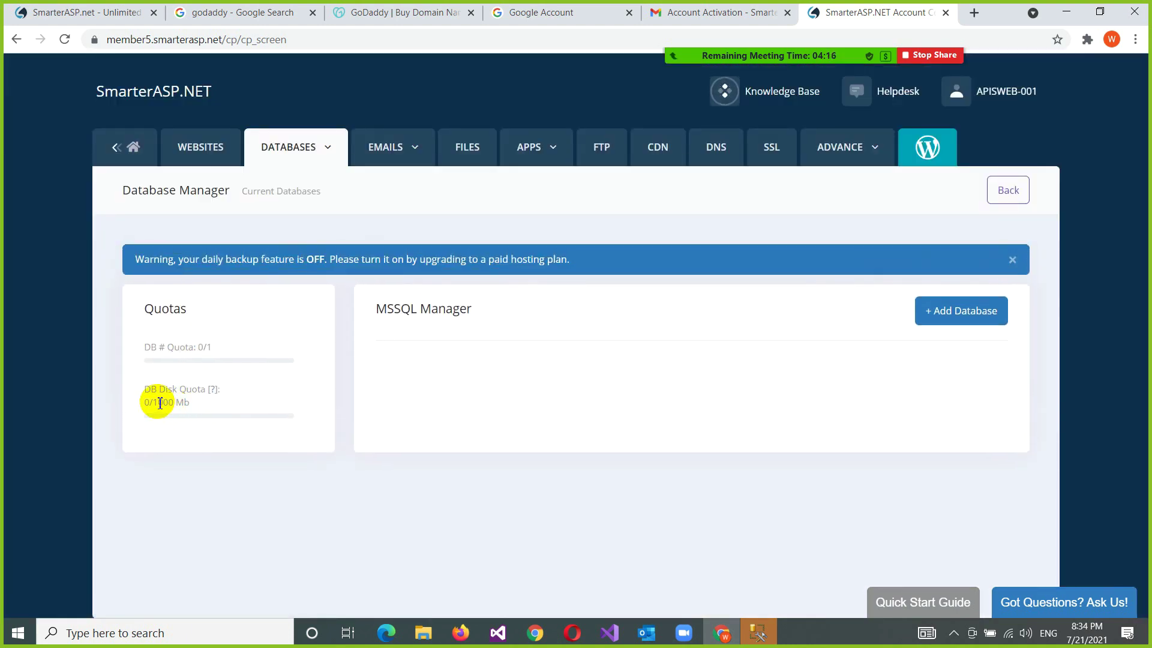
{"action": "left_click_drag", "start_coordinate": [153, 402], "coordinate": [190, 403]}
{"action": "left_click", "coordinate": [273, 300]}
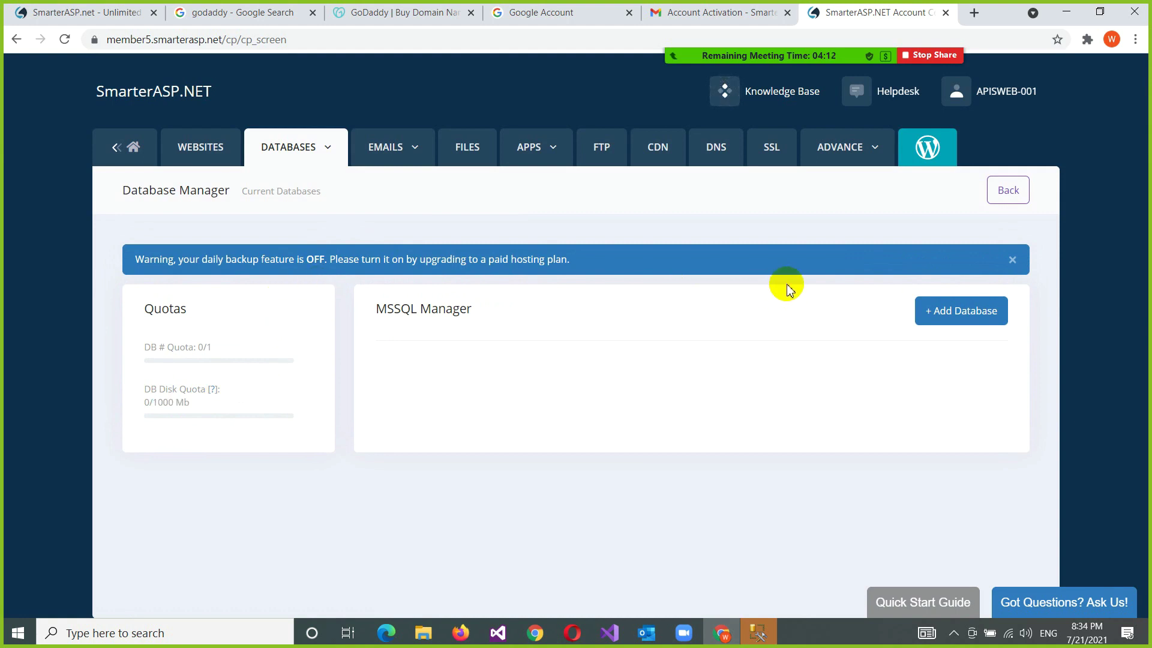
{"action": "left_click", "coordinate": [757, 631]}
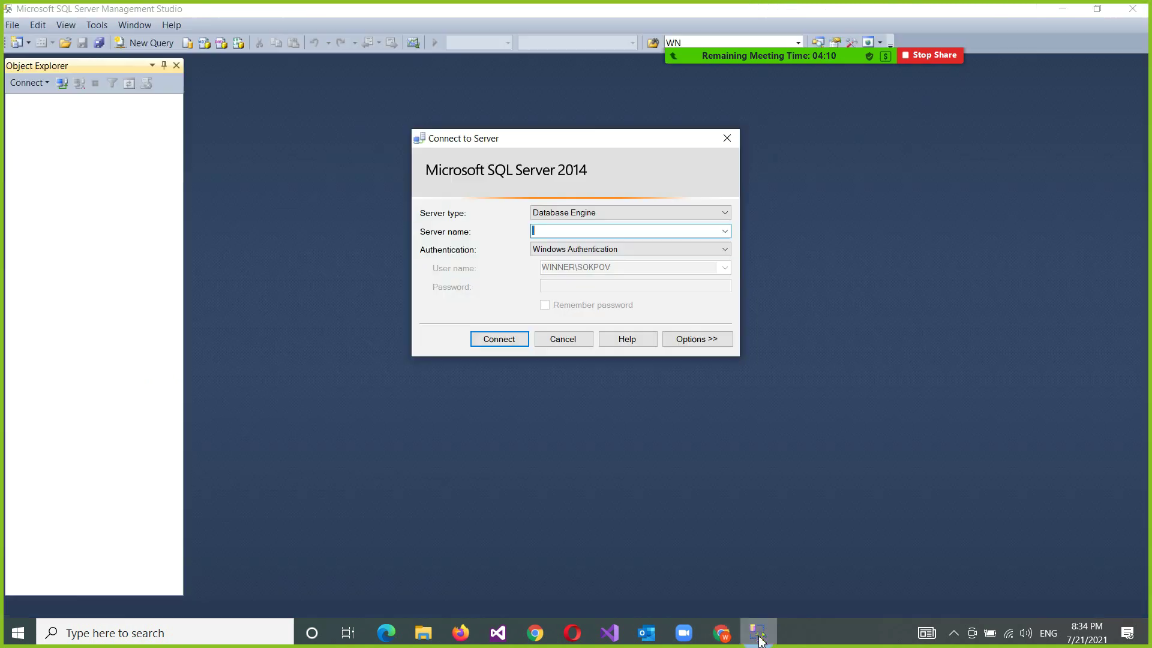
Step: Connect to the local SQL Server 12.0.2269 instance, expand Databases and select DBASP001
{"action": "left_click", "coordinate": [511, 336]}
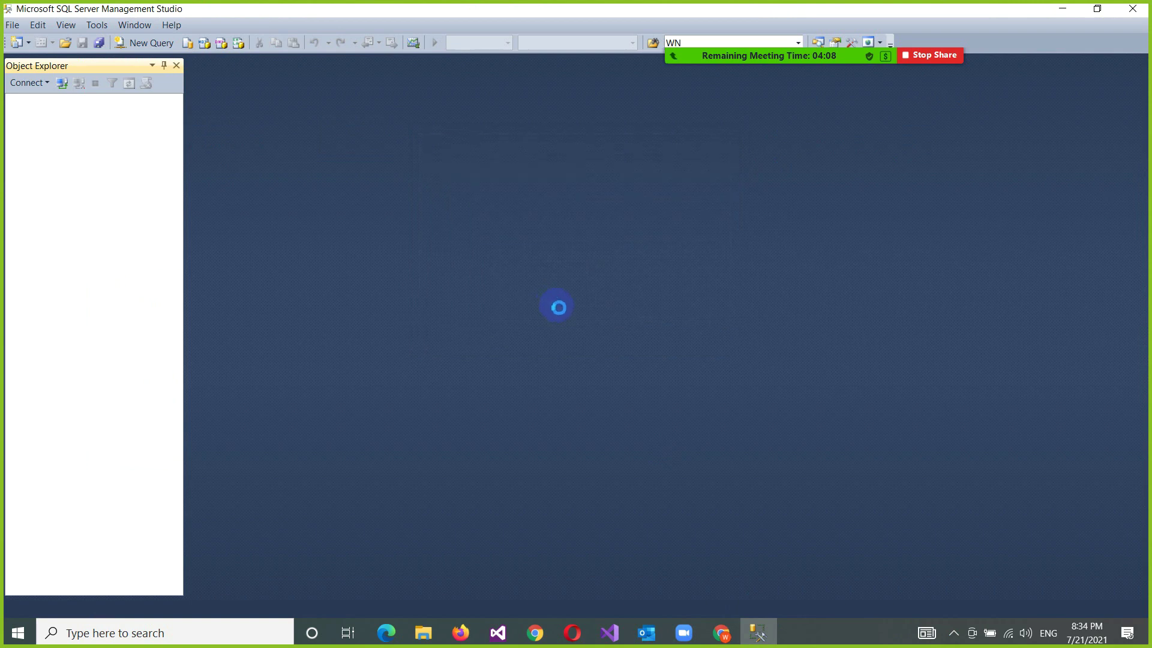
{"action": "left_click_drag", "start_coordinate": [190, 207], "coordinate": [220, 210]}
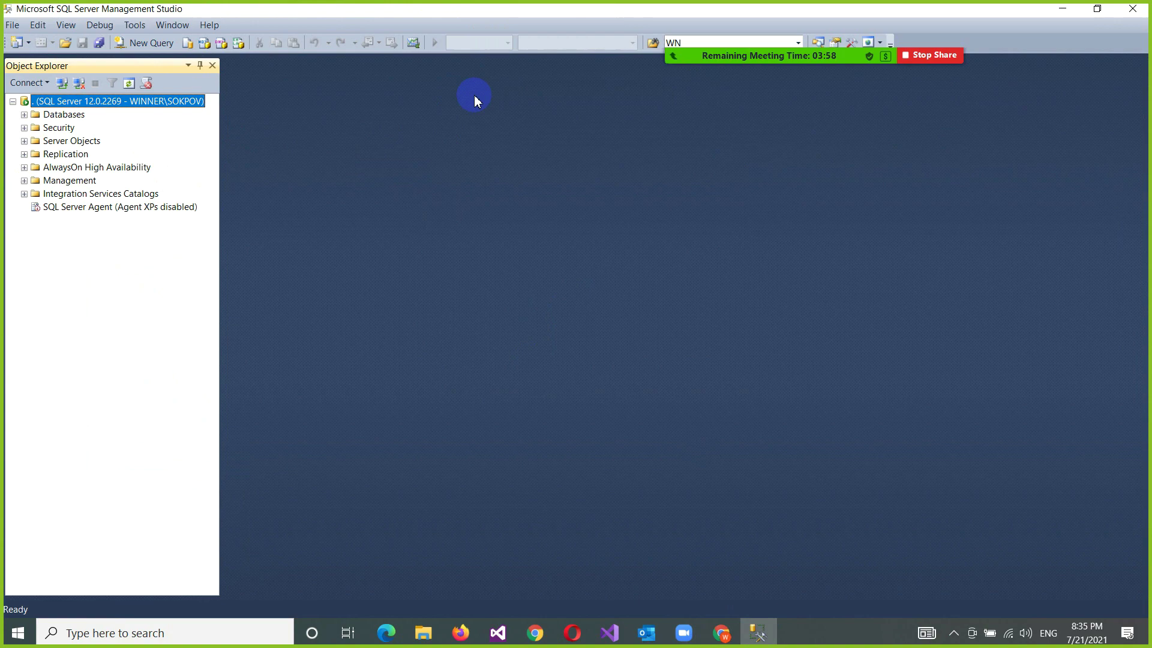
{"action": "left_click", "coordinate": [24, 114]}
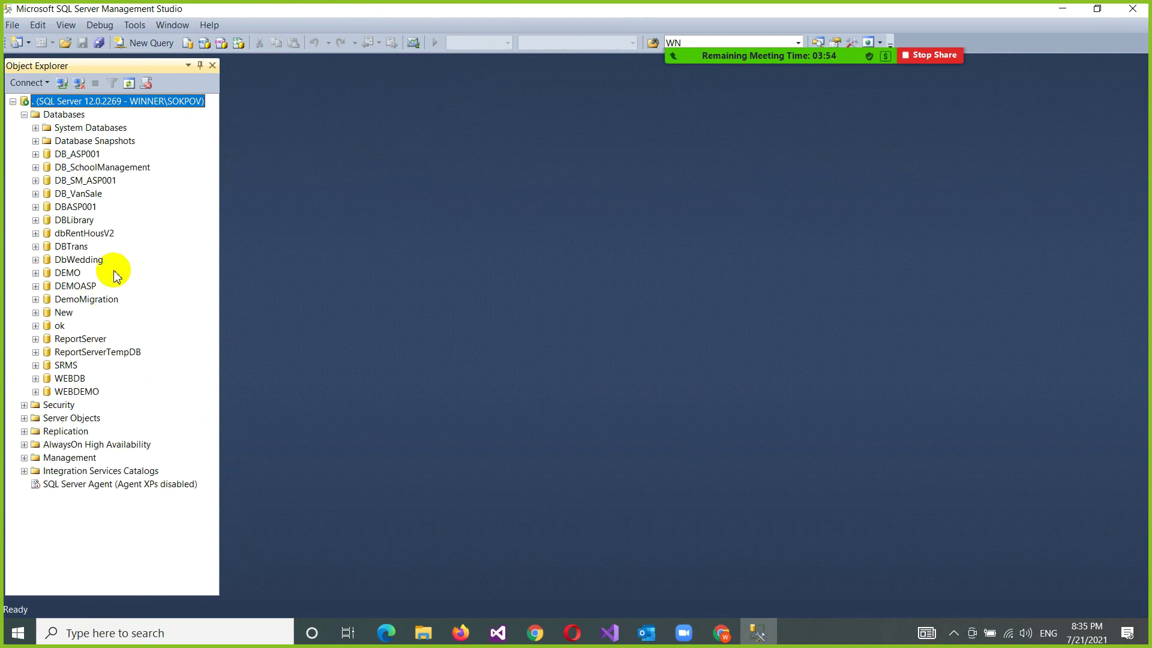
{"action": "left_click", "coordinate": [75, 207]}
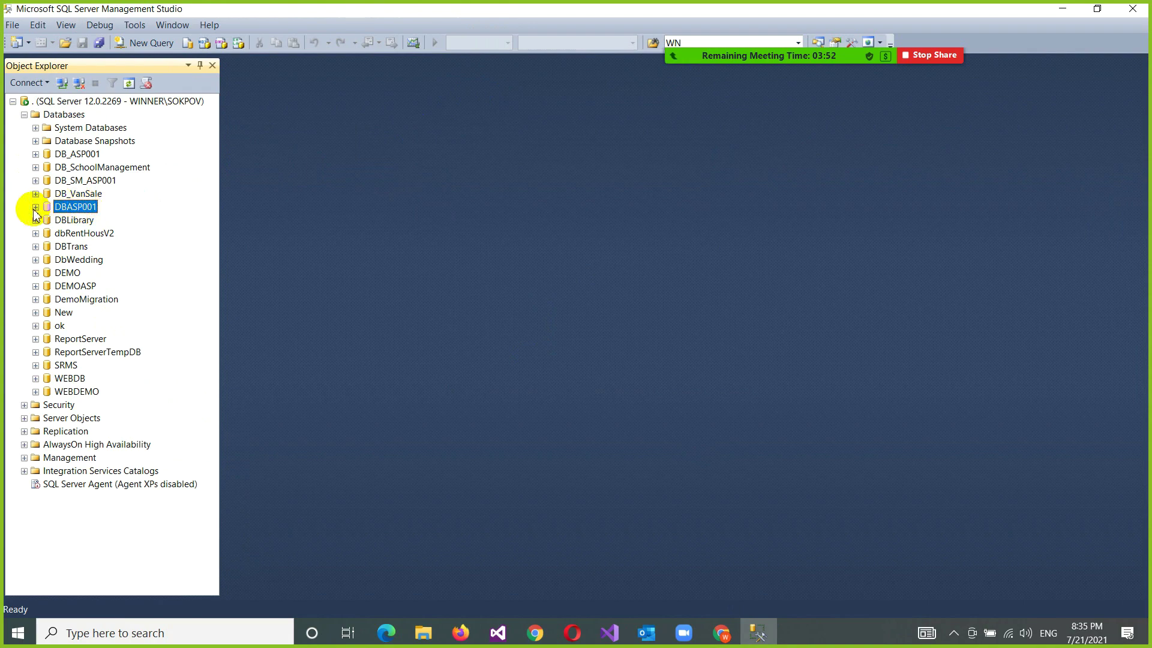
Step: Open Tasks > Back Up... for DBASP001, defaulting to a full disk backup to DBASP001.bak
{"action": "right_click", "coordinate": [78, 207]}
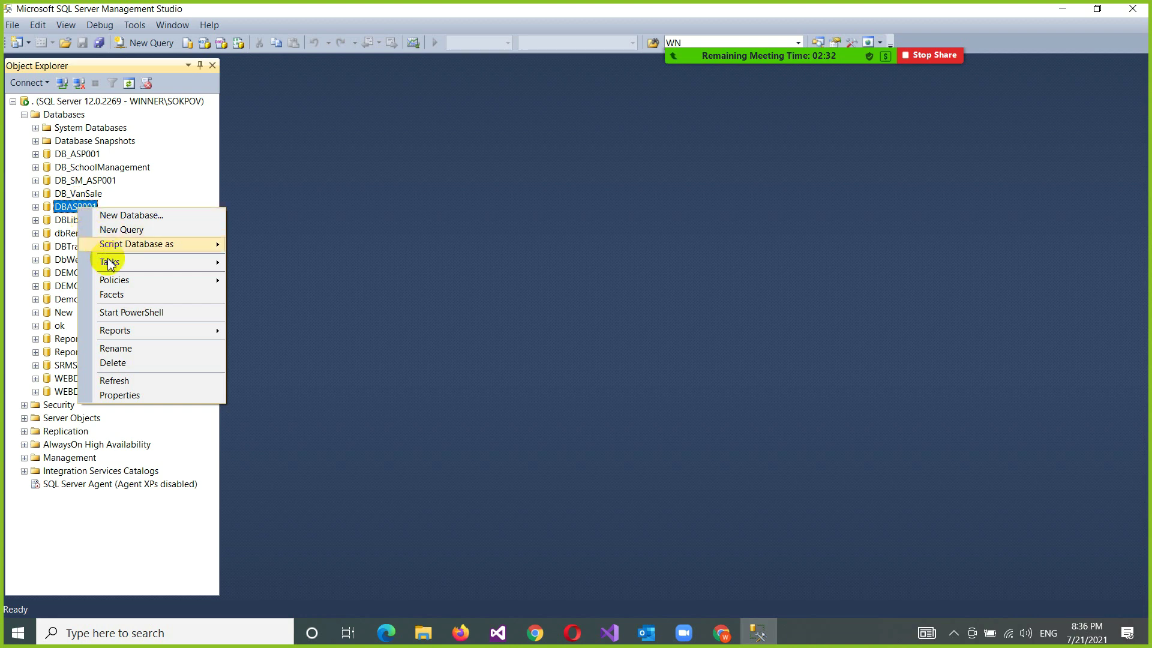
{"action": "mouse_move", "coordinate": [168, 267]}
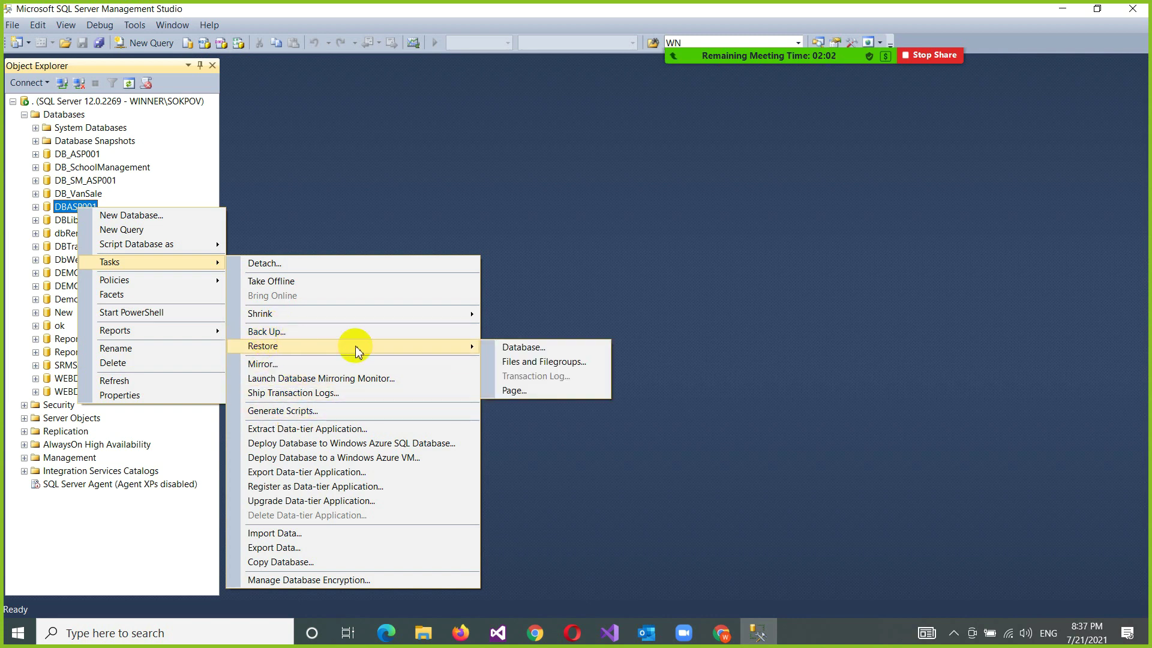
{"action": "left_click", "coordinate": [276, 334]}
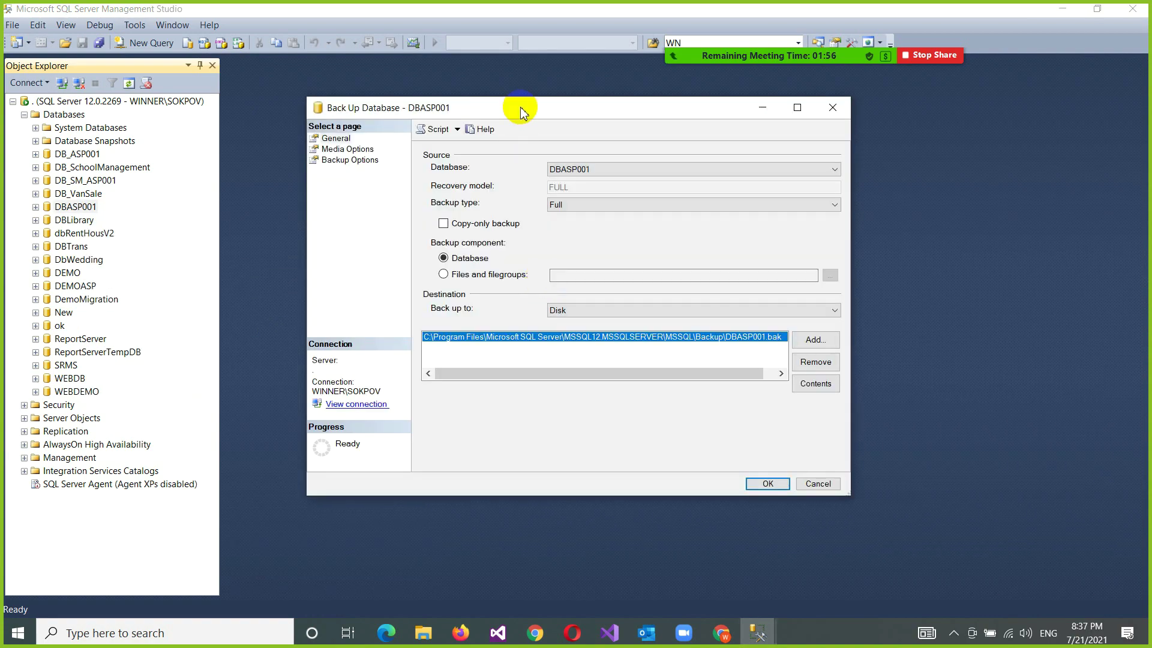
Step: Remove the default backup destination and add a new one, browsing for its location
{"action": "left_click_drag", "start_coordinate": [520, 110], "coordinate": [504, 110]}
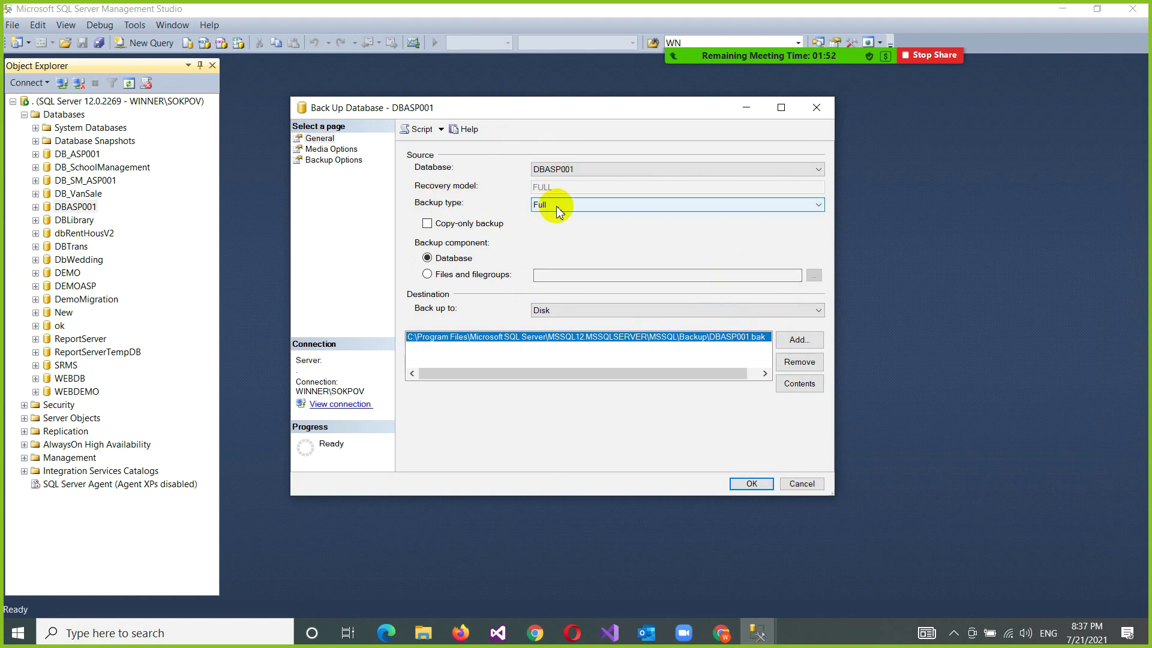
{"action": "left_click", "coordinate": [810, 366]}
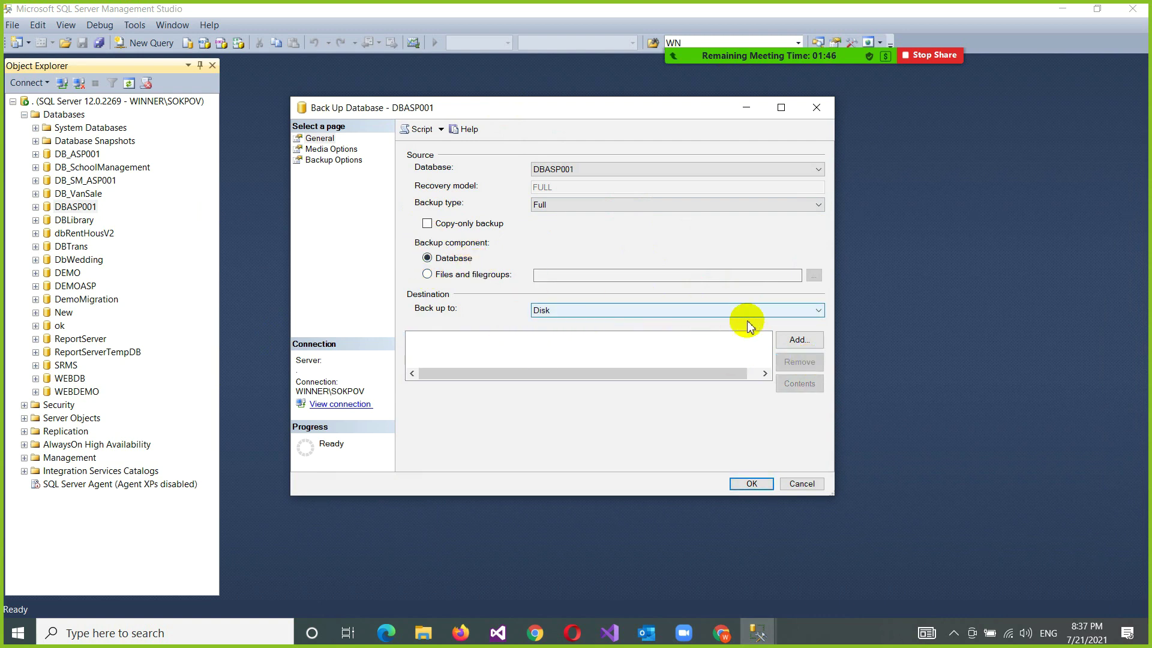
{"action": "left_click", "coordinate": [798, 340]}
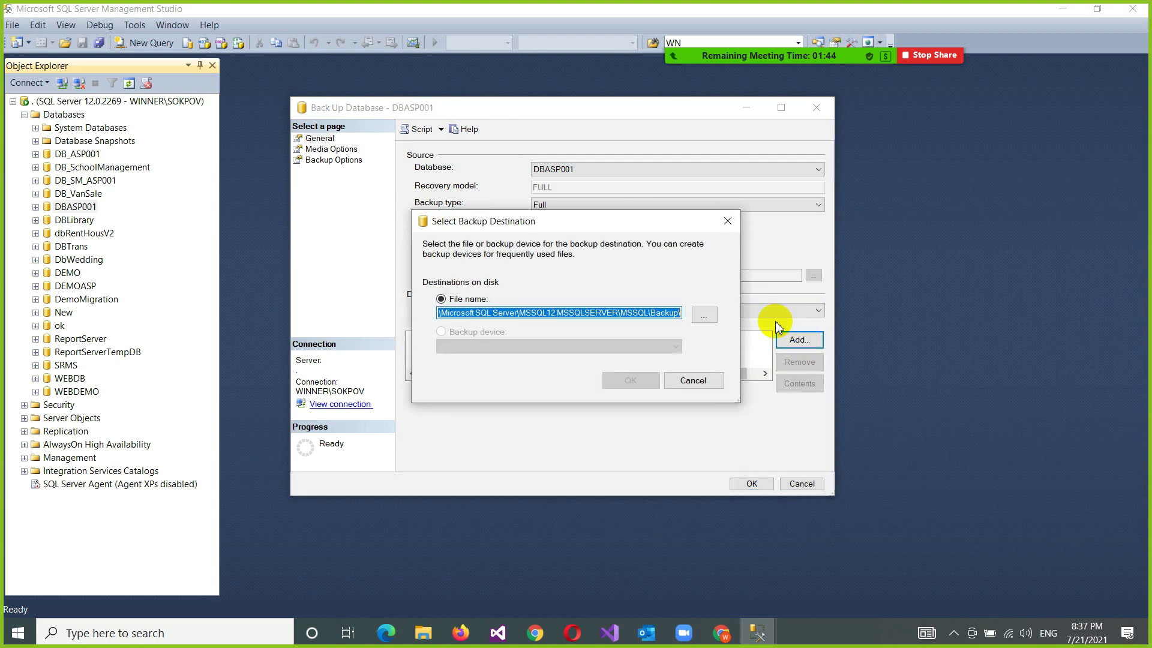
{"action": "left_click_drag", "start_coordinate": [553, 226], "coordinate": [533, 225]}
{"action": "left_click", "coordinate": [690, 317]}
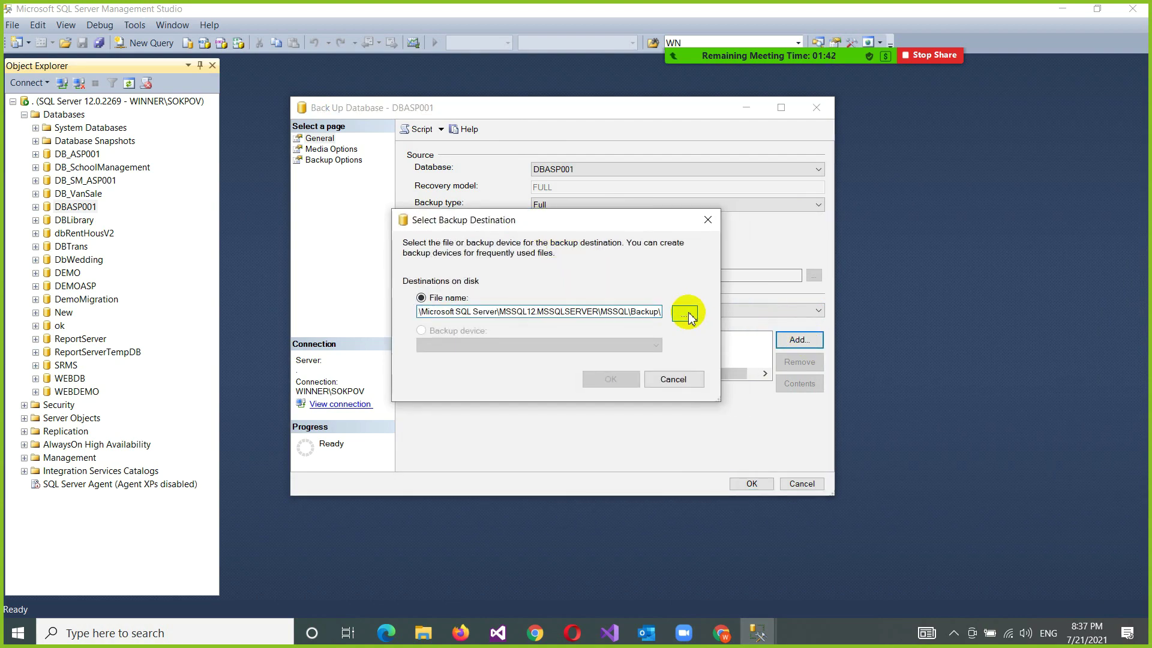
Step: Look through drives D:, E: and G:, then choose drive F: for the backup file
{"action": "left_click", "coordinate": [704, 241]}
{"action": "left_click_drag", "start_coordinate": [703, 241], "coordinate": [720, 397]}
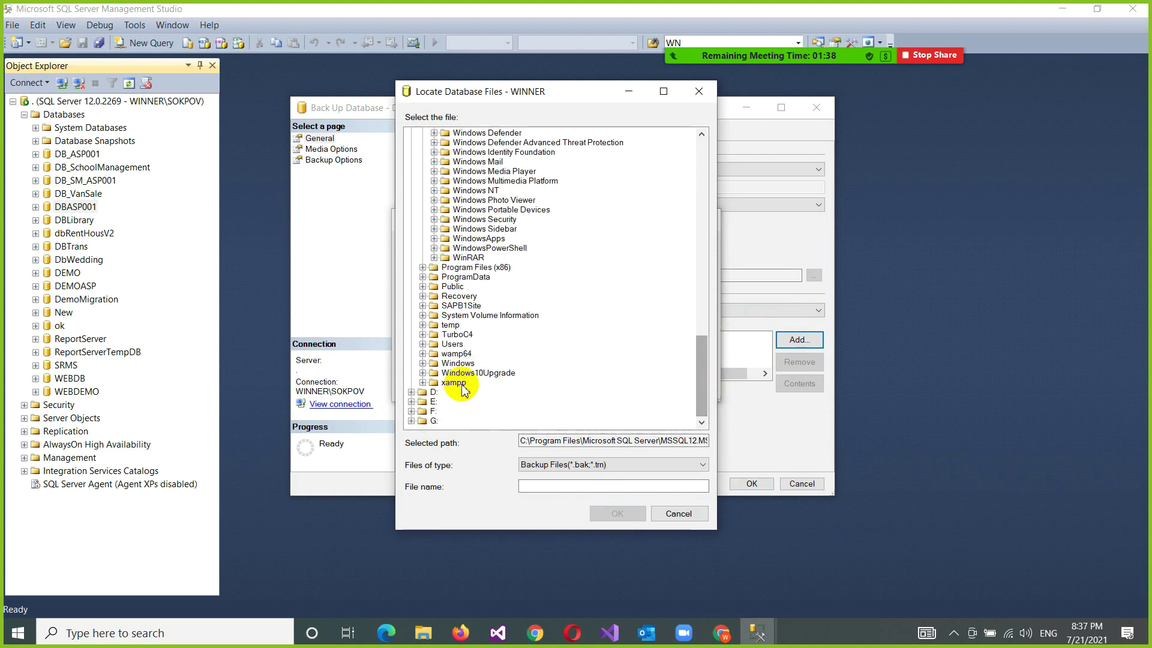
{"action": "left_click", "coordinate": [411, 393]}
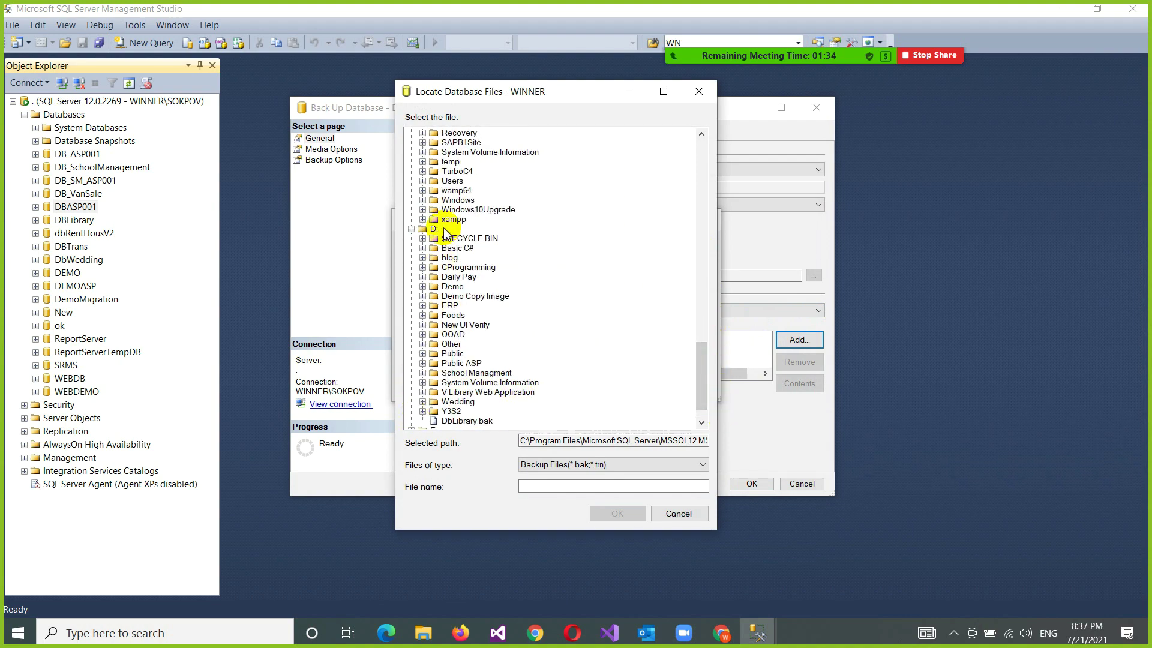
{"action": "left_click", "coordinate": [411, 229]}
{"action": "left_click", "coordinate": [412, 406]}
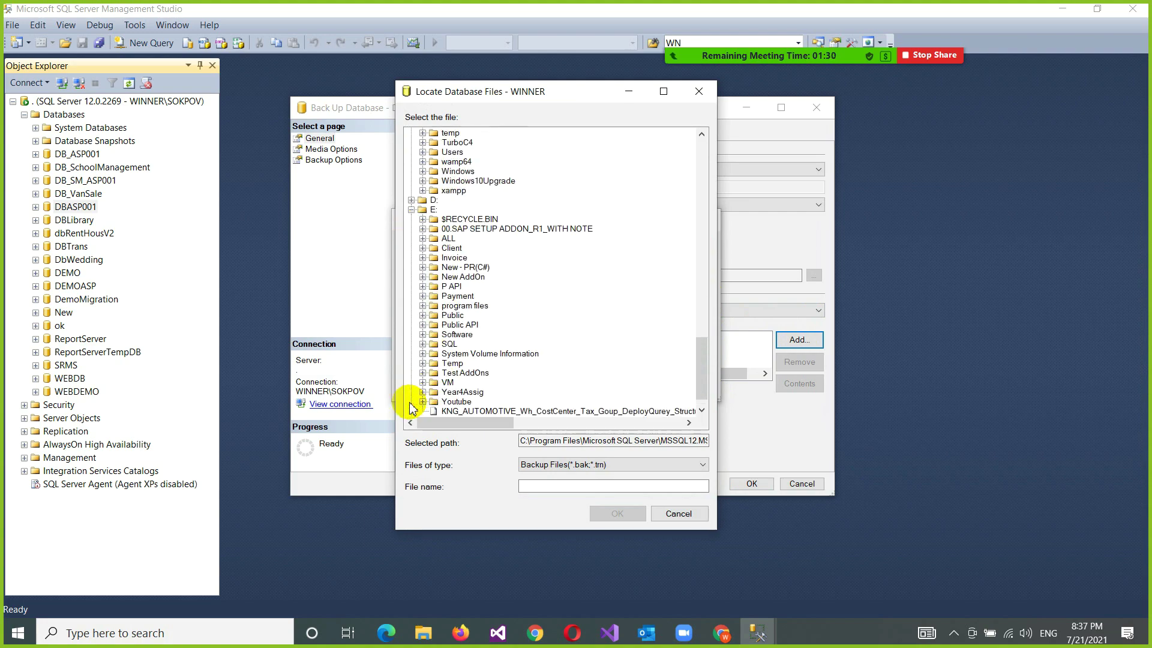
{"action": "left_click", "coordinate": [411, 210]}
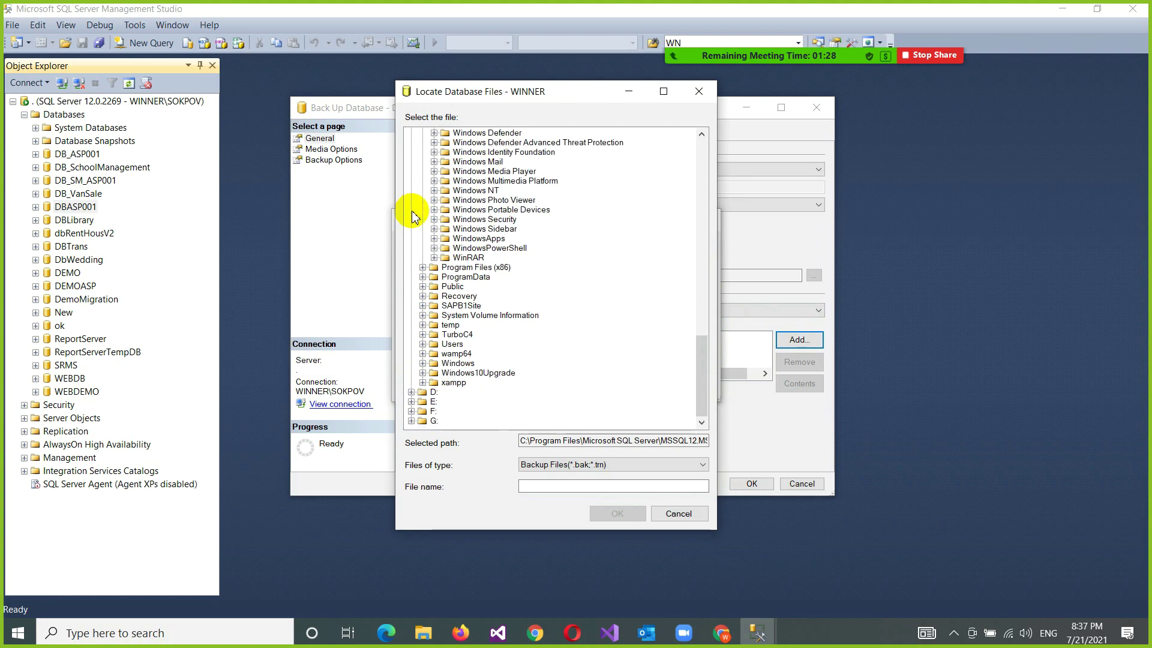
{"action": "left_click", "coordinate": [412, 420]}
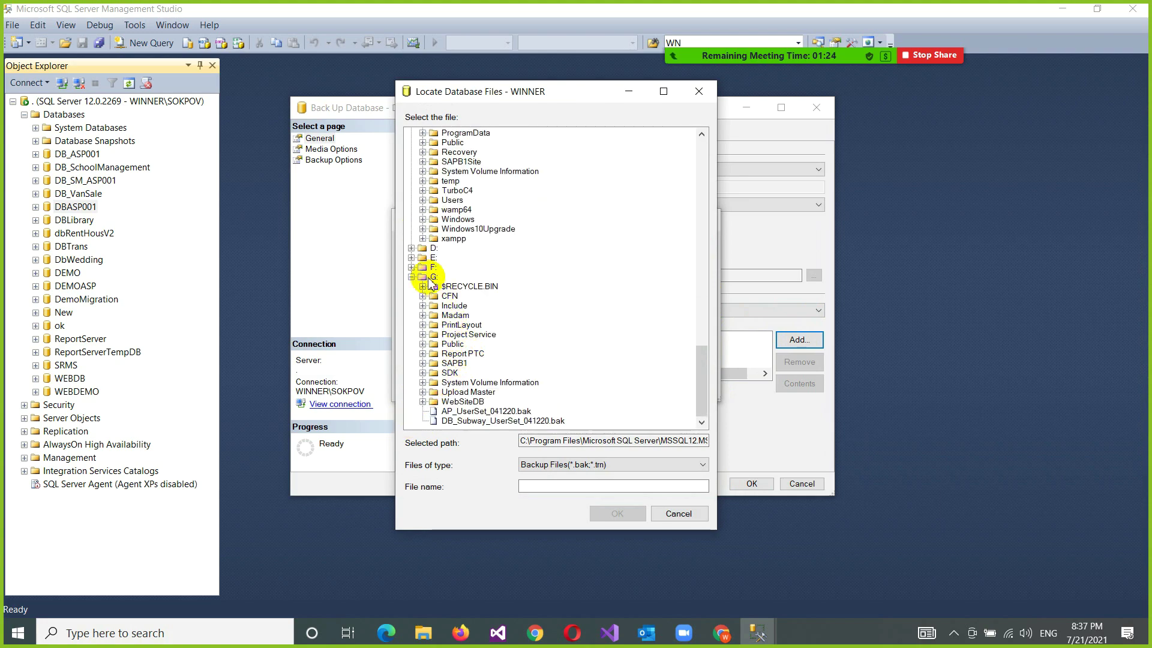
{"action": "left_click", "coordinate": [411, 277]}
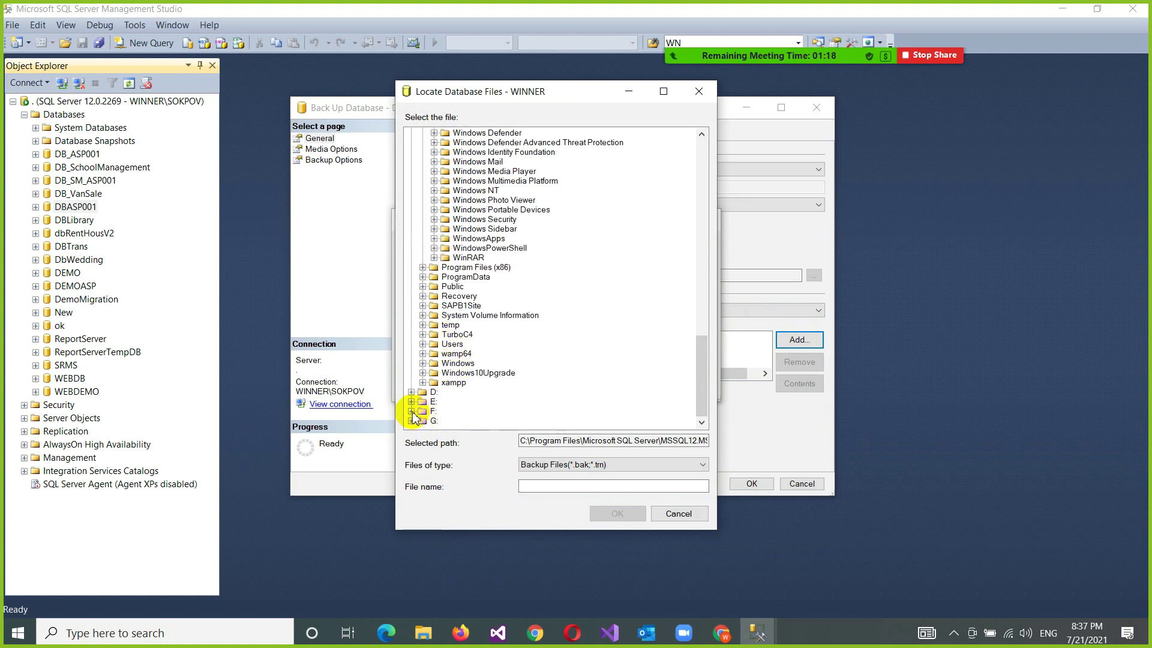
{"action": "left_click", "coordinate": [429, 420]}
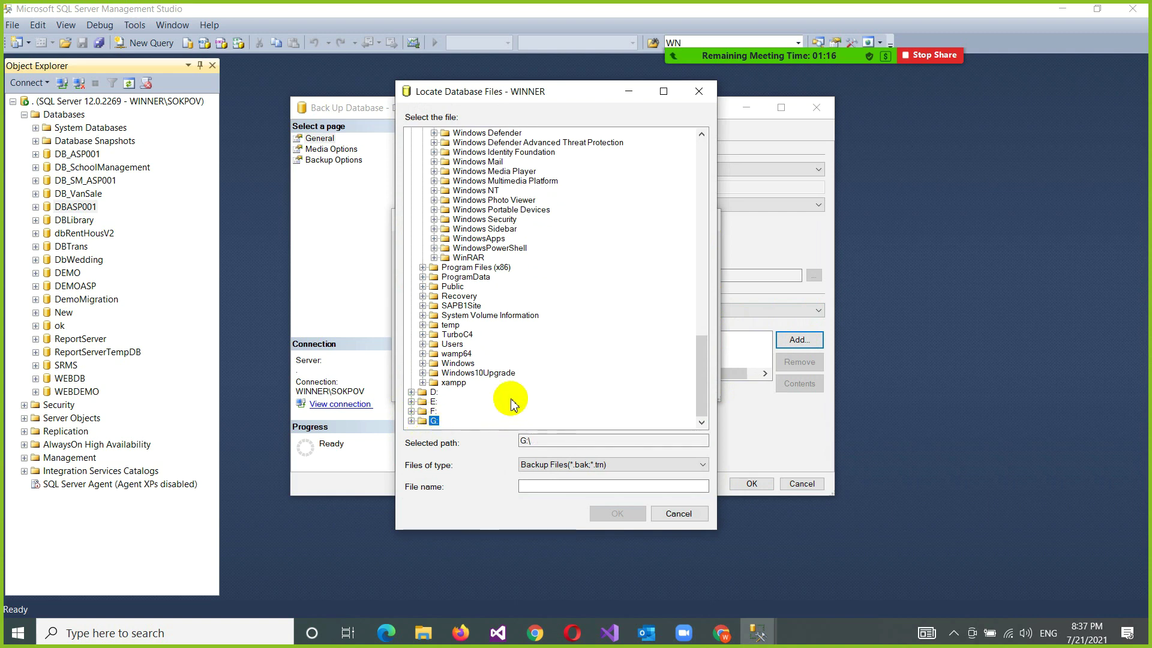
{"action": "double_click", "coordinate": [414, 411]}
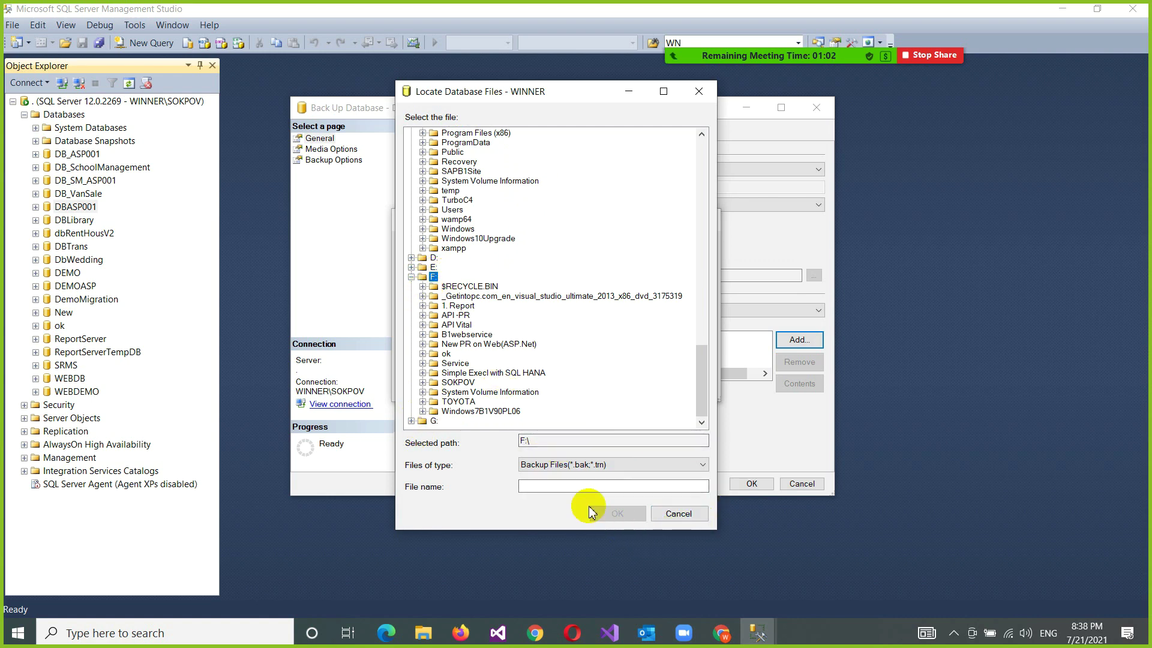
Step: Name the file ASP.bak, run the full backup to F:\ASP.bak and dismiss the success message
{"action": "left_click", "coordinate": [531, 486]}
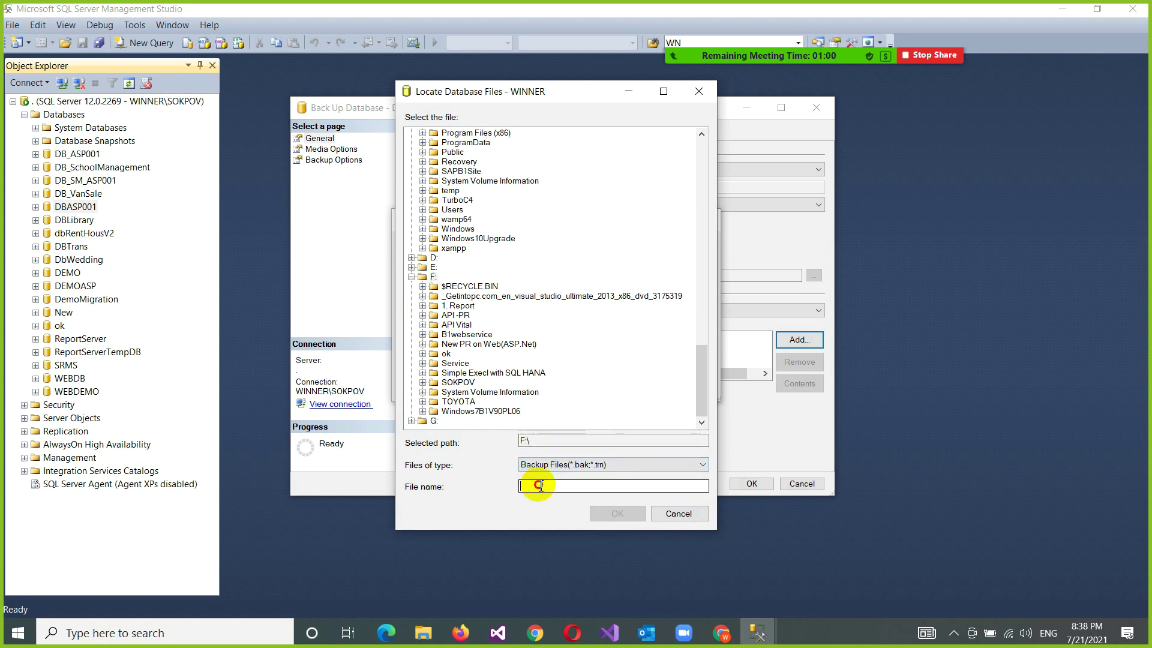
{"action": "type", "text": "ASP.bak"}
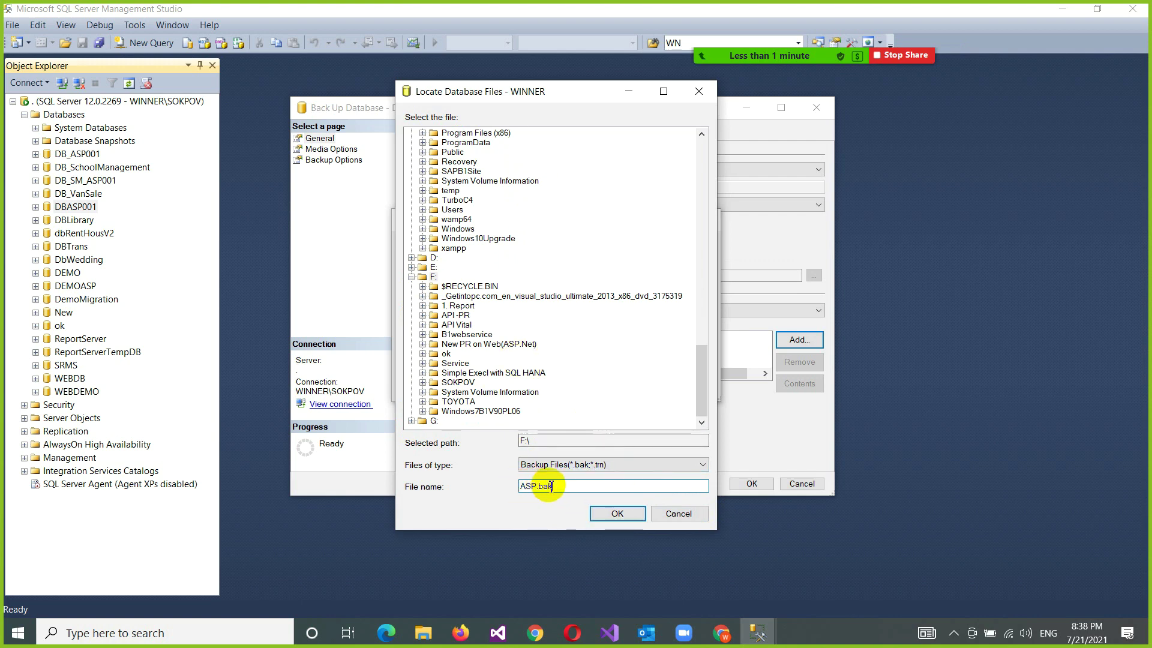
{"action": "left_click", "coordinate": [618, 514]}
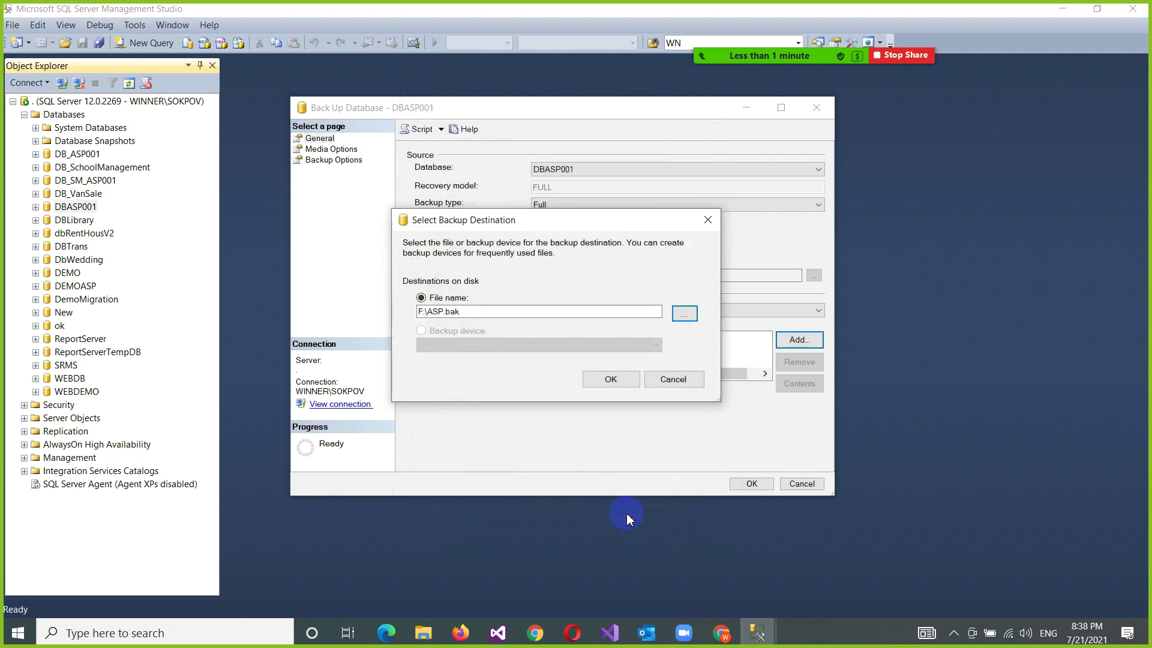
{"action": "left_click", "coordinate": [611, 379]}
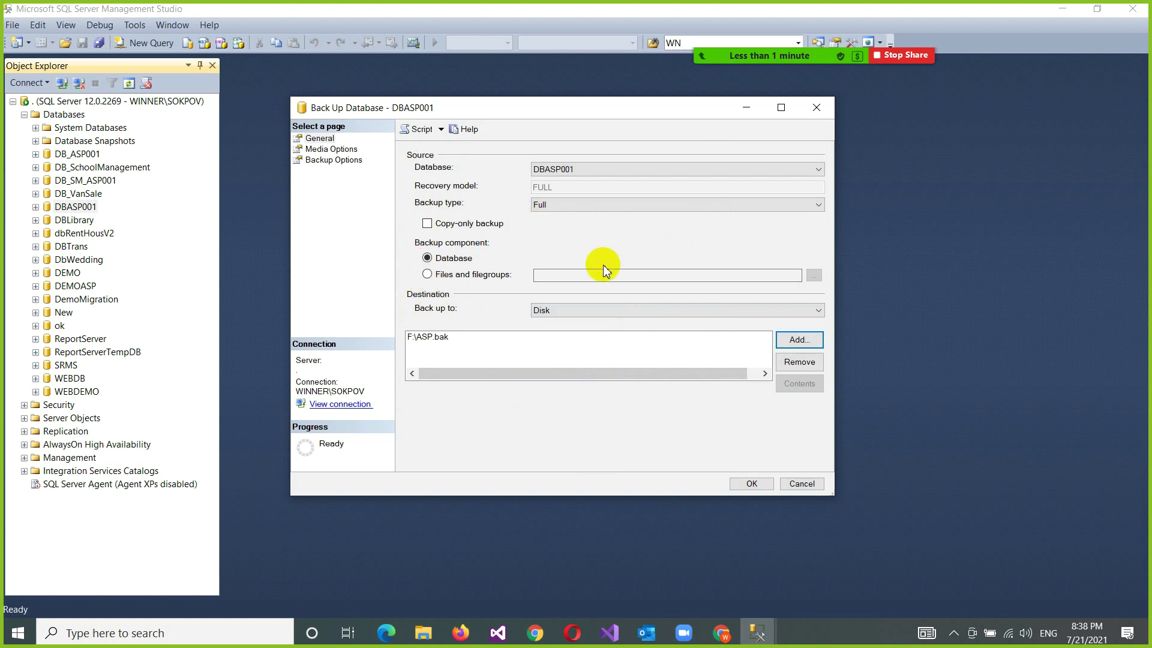
{"action": "left_click", "coordinate": [750, 485]}
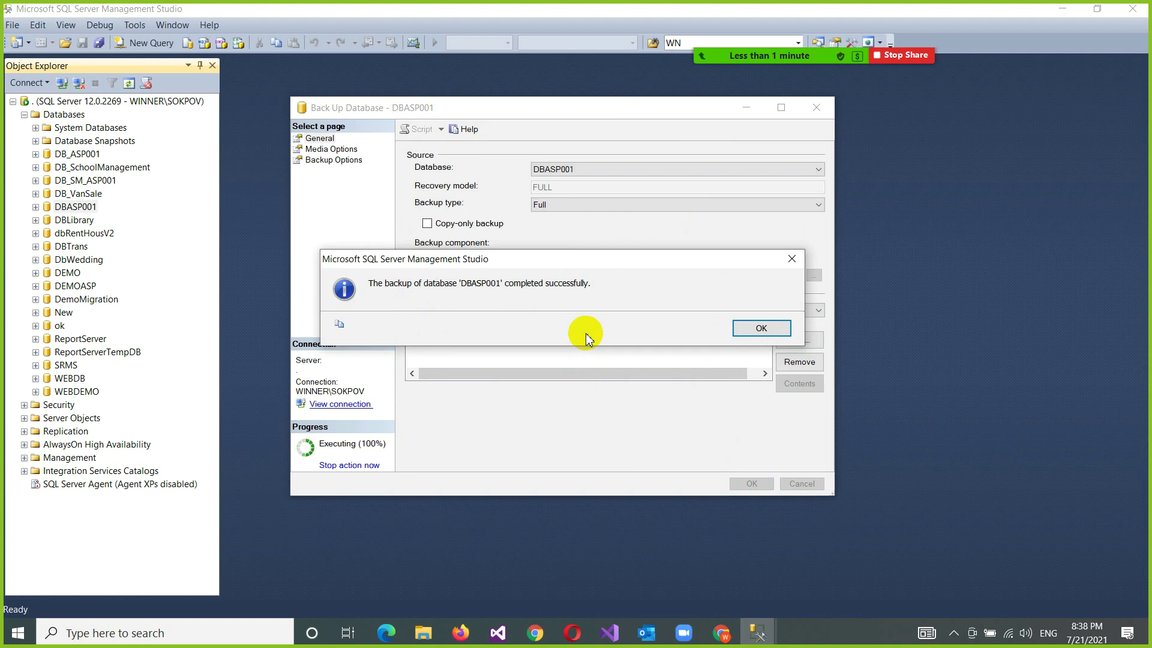
{"action": "left_click", "coordinate": [765, 328]}
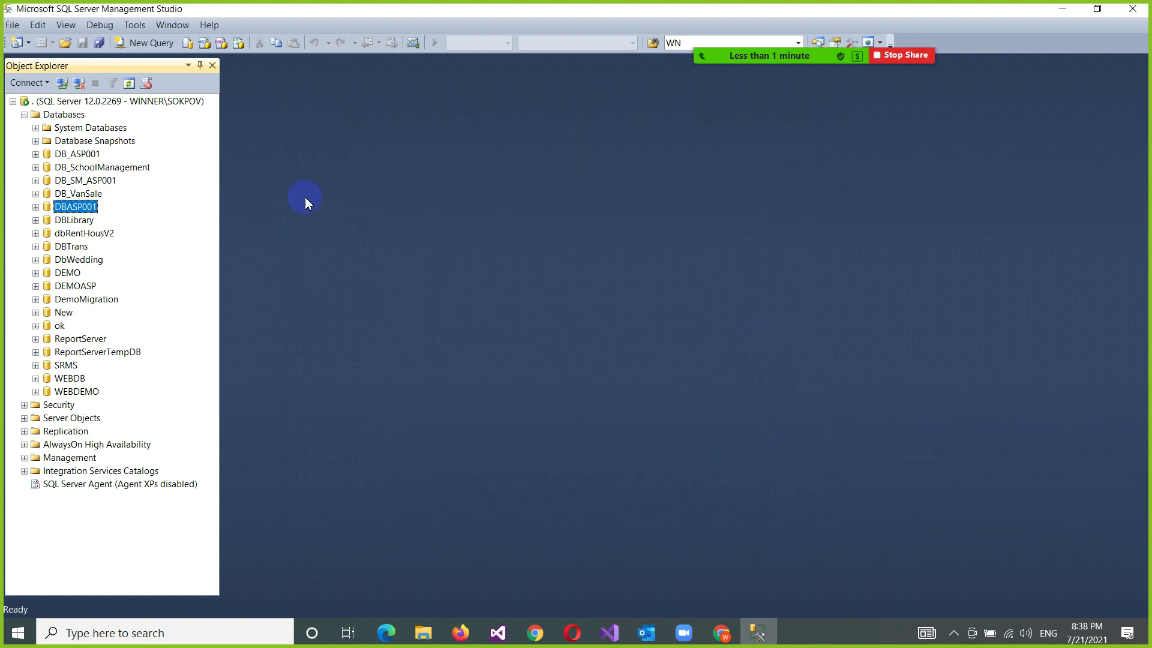
Step: Confirm ASP.bak (2,544 KB) is on drive F: in File Explorer, then minimize it to return to the Database Manager
{"action": "left_click", "coordinate": [1063, 8]}
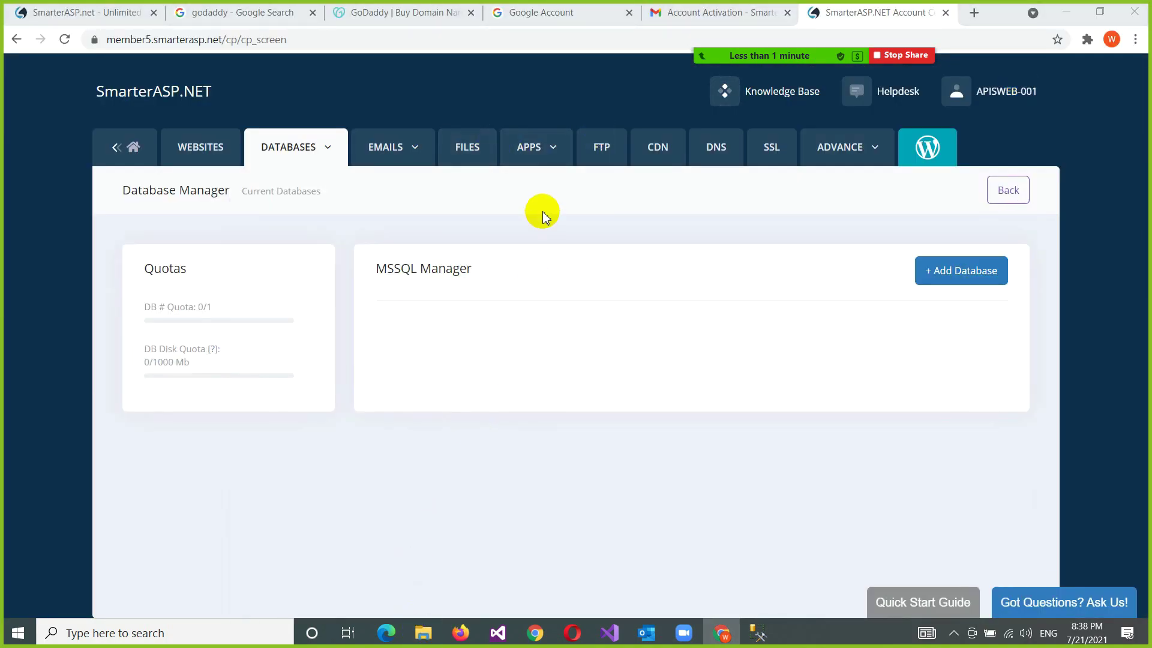
{"action": "key", "text": "super+e"}
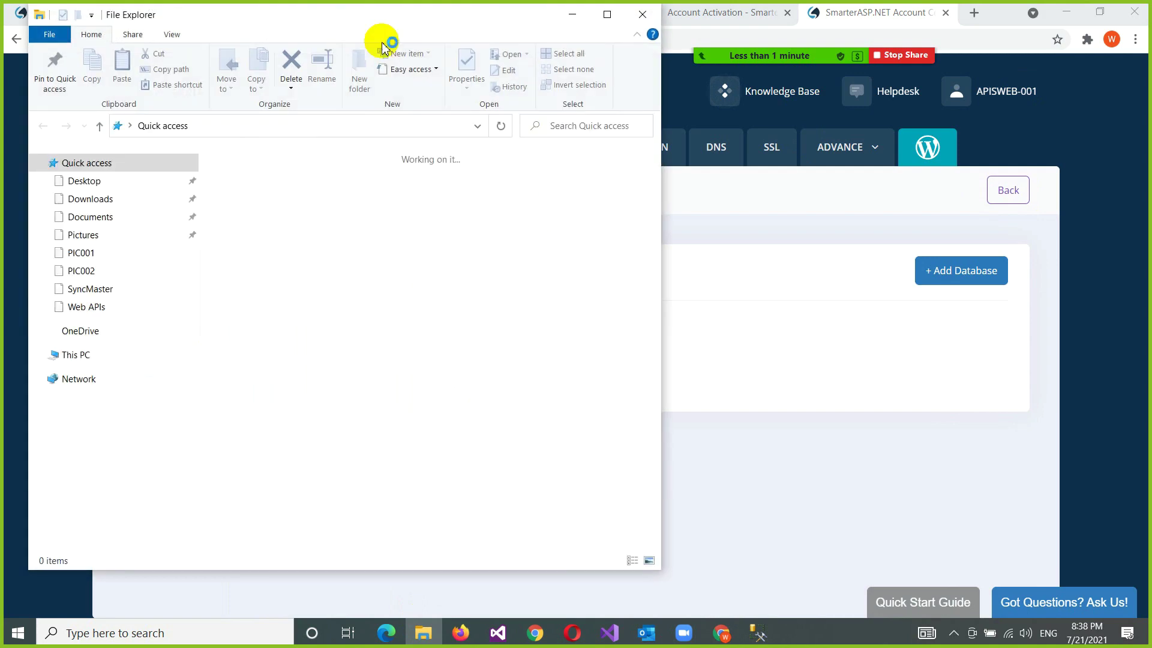
{"action": "left_click_drag", "start_coordinate": [362, 24], "coordinate": [397, 29]}
{"action": "scroll", "coordinate": [219, 386], "scroll_direction": "down", "scroll_amount": 2}
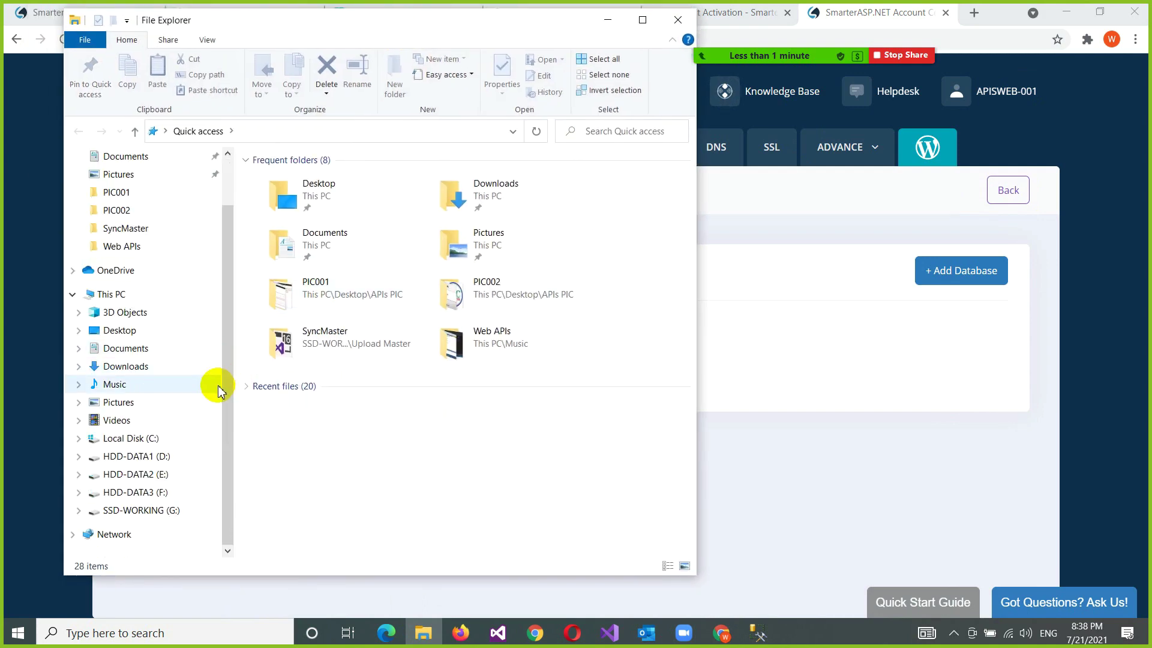
{"action": "left_click", "coordinate": [156, 492]}
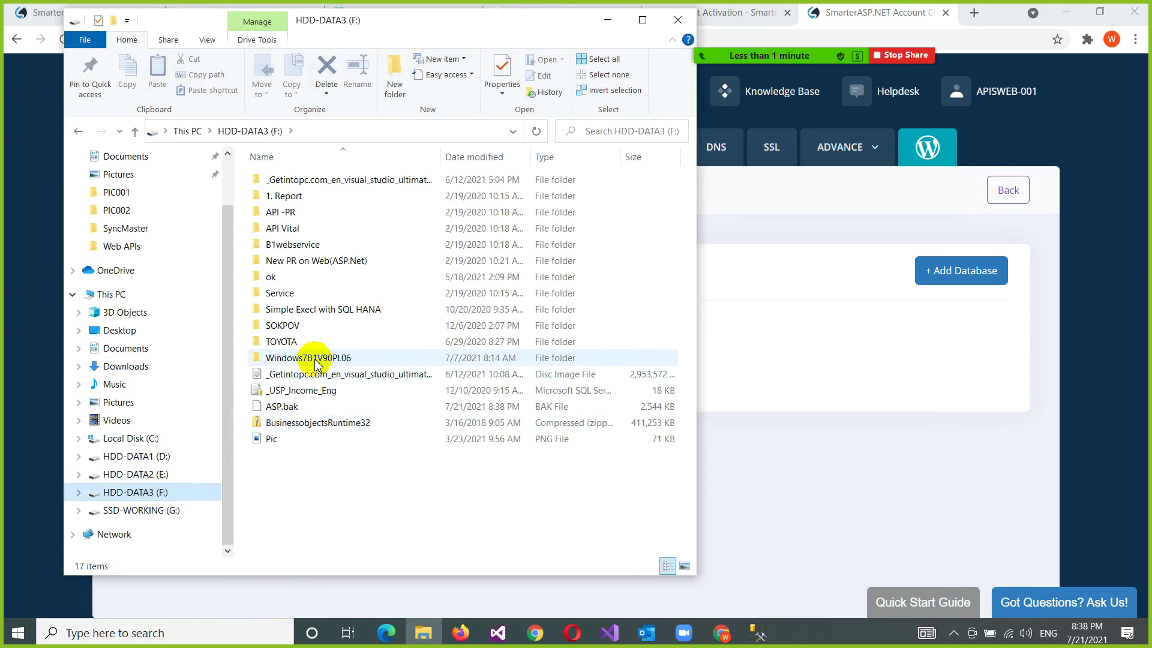
{"action": "left_click", "coordinate": [273, 407]}
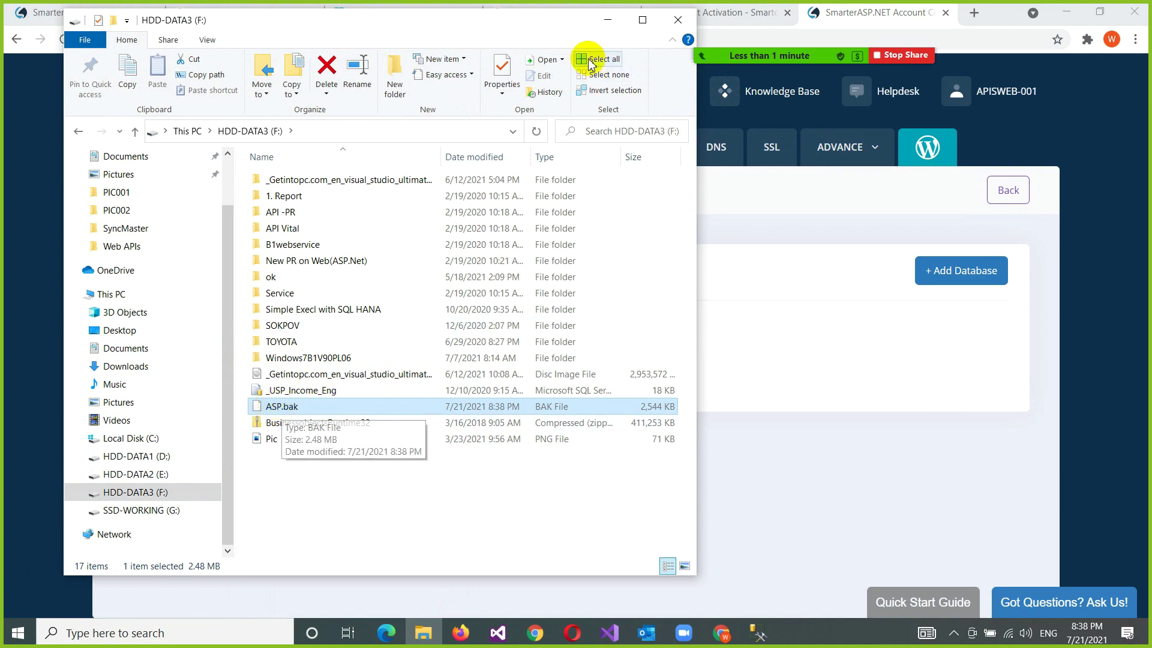
{"action": "left_click", "coordinate": [603, 24]}
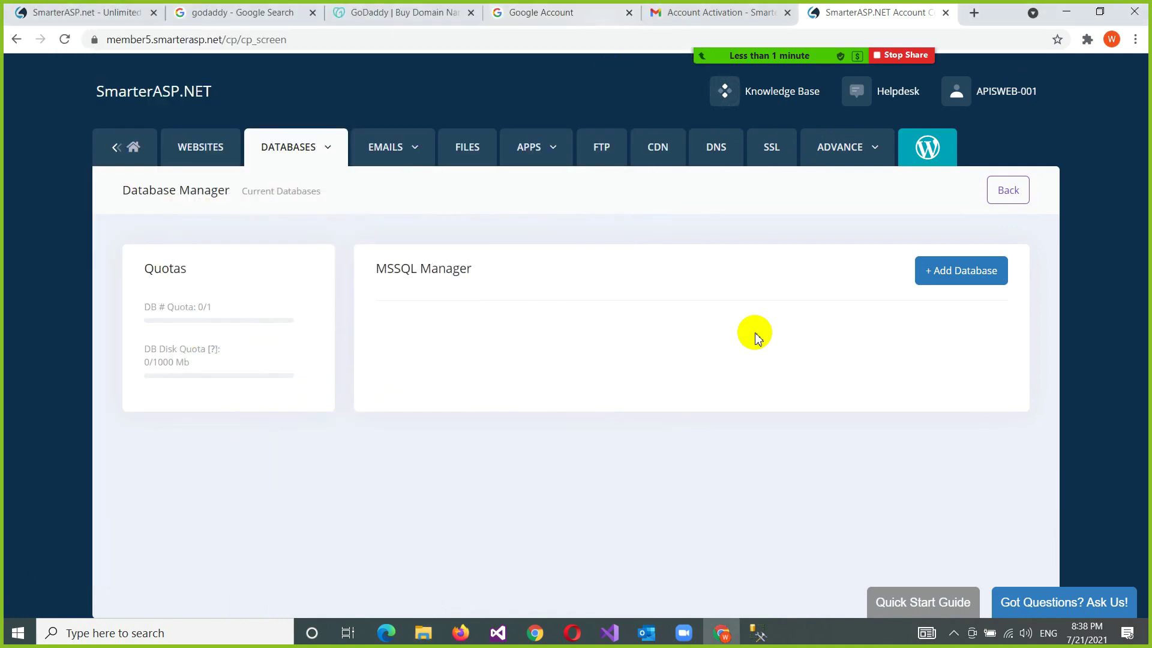
Step: Open the Add Database form in SmarterASP.NET, then switch to SQL Server Management Studio
{"action": "left_click", "coordinate": [952, 278]}
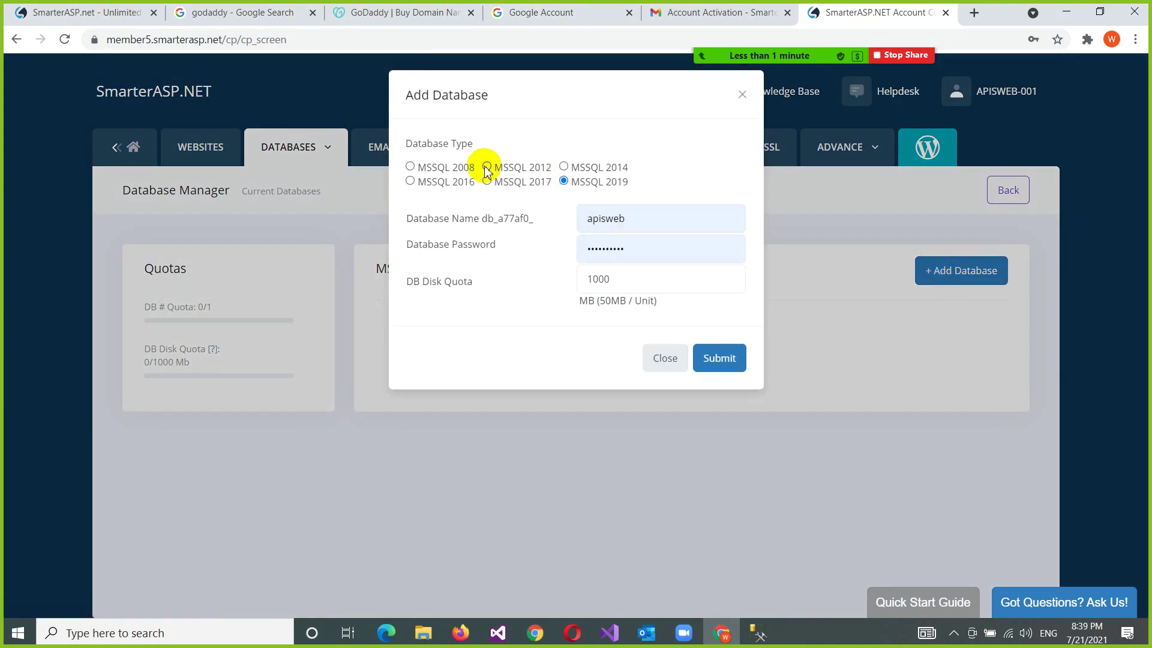
{"action": "left_click", "coordinate": [758, 633]}
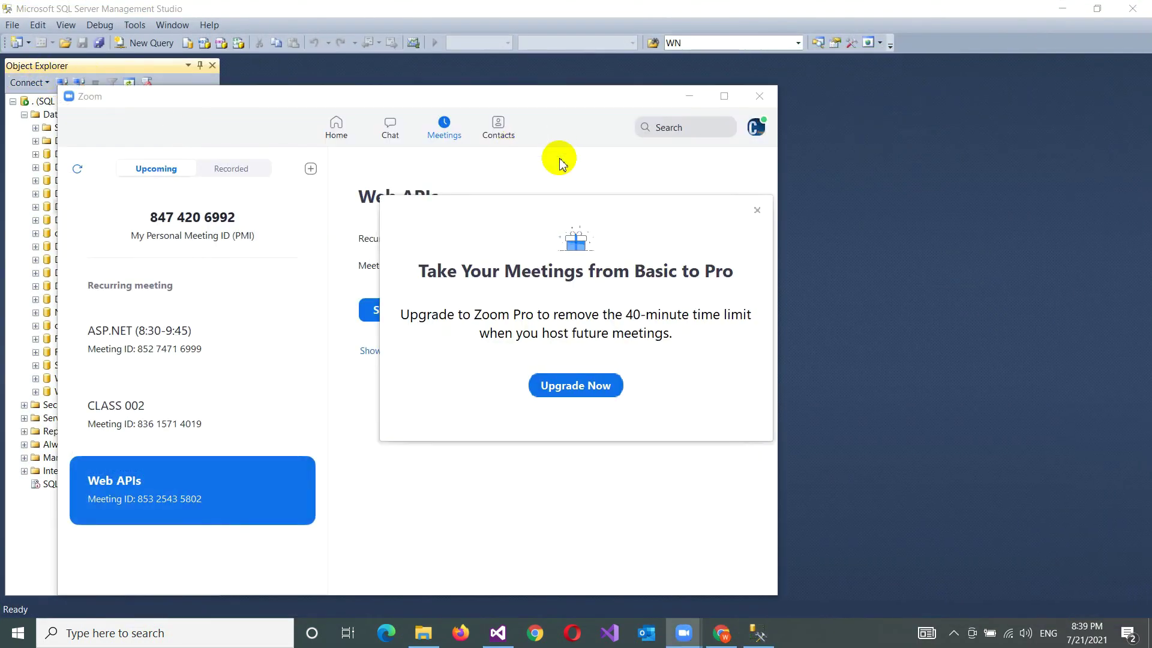
Step: Dismiss the Zoom Pro offer, start the Web APIs meeting and share the whole screen
{"action": "left_click", "coordinate": [757, 210]}
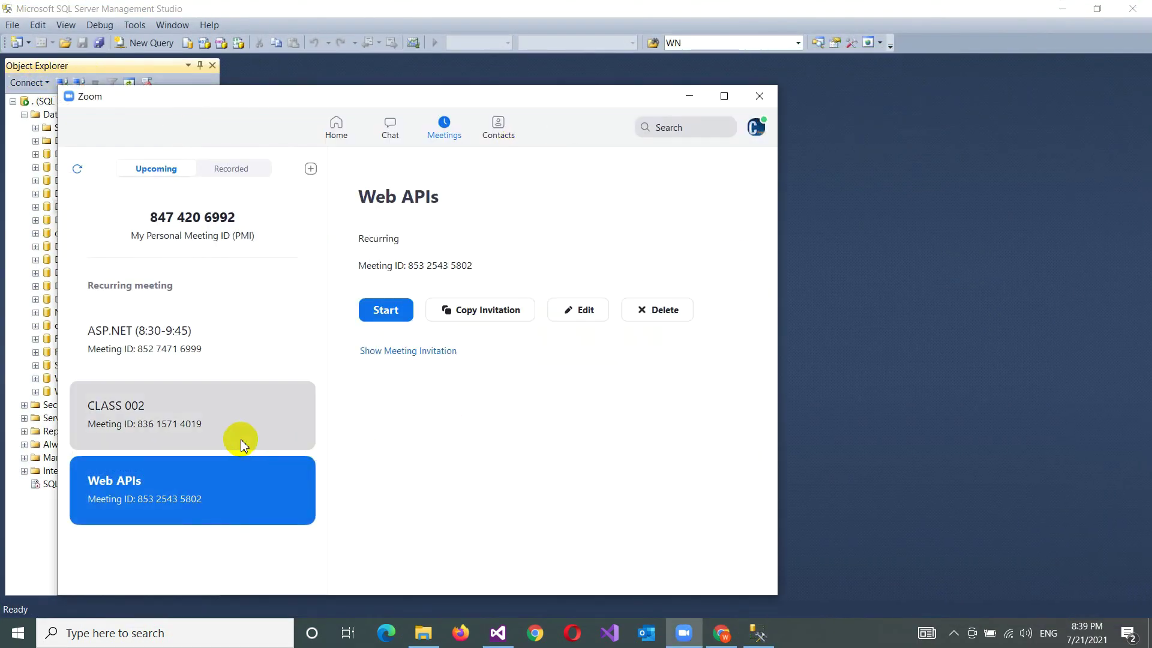
{"action": "left_click", "coordinate": [386, 309]}
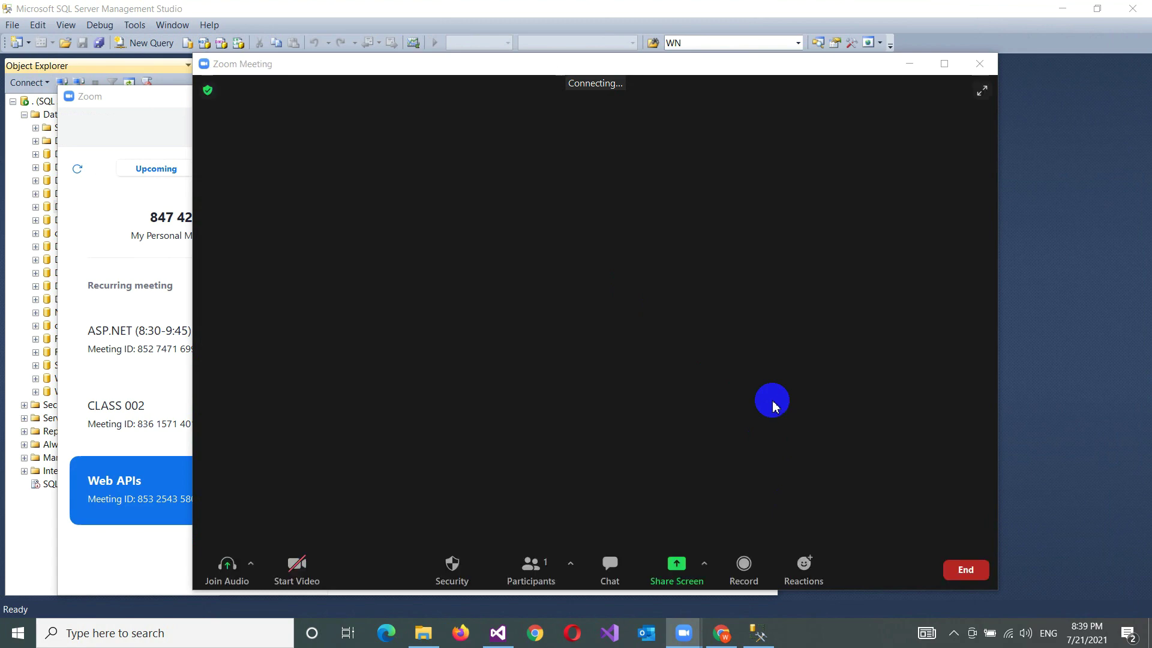
{"action": "left_click", "coordinate": [686, 568]}
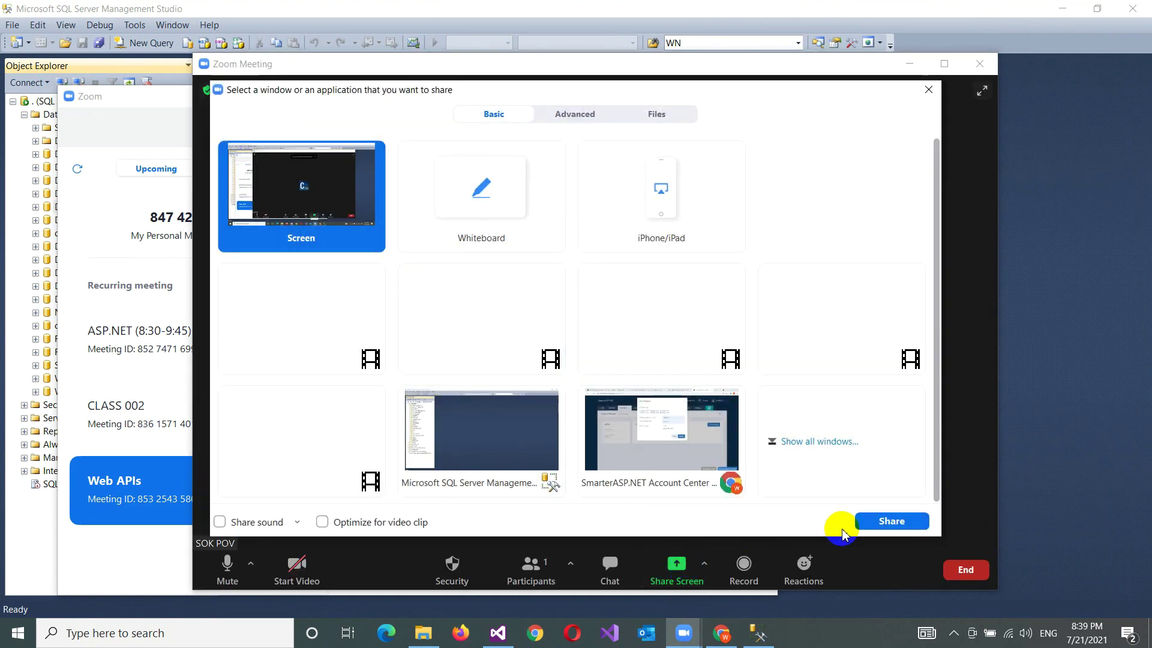
{"action": "left_click", "coordinate": [888, 522]}
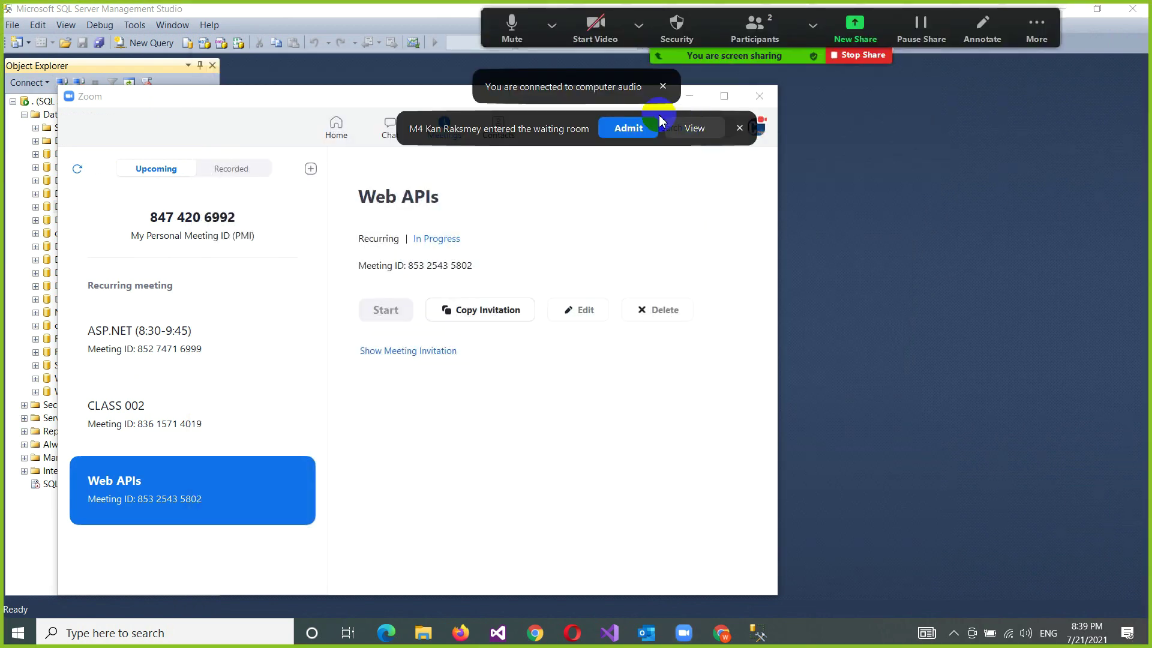
Step: Admit the waiting participant and turn off the meeting's waiting room under Security
{"action": "left_click", "coordinate": [635, 129]}
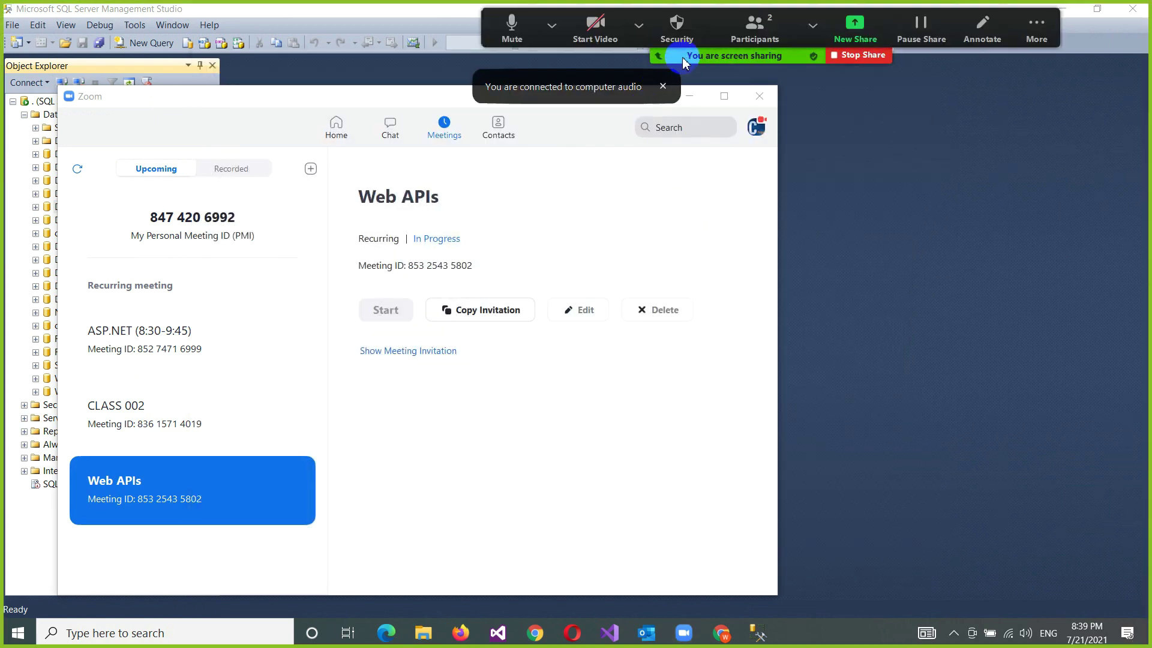
{"action": "left_click", "coordinate": [675, 27]}
{"action": "left_click", "coordinate": [669, 84]}
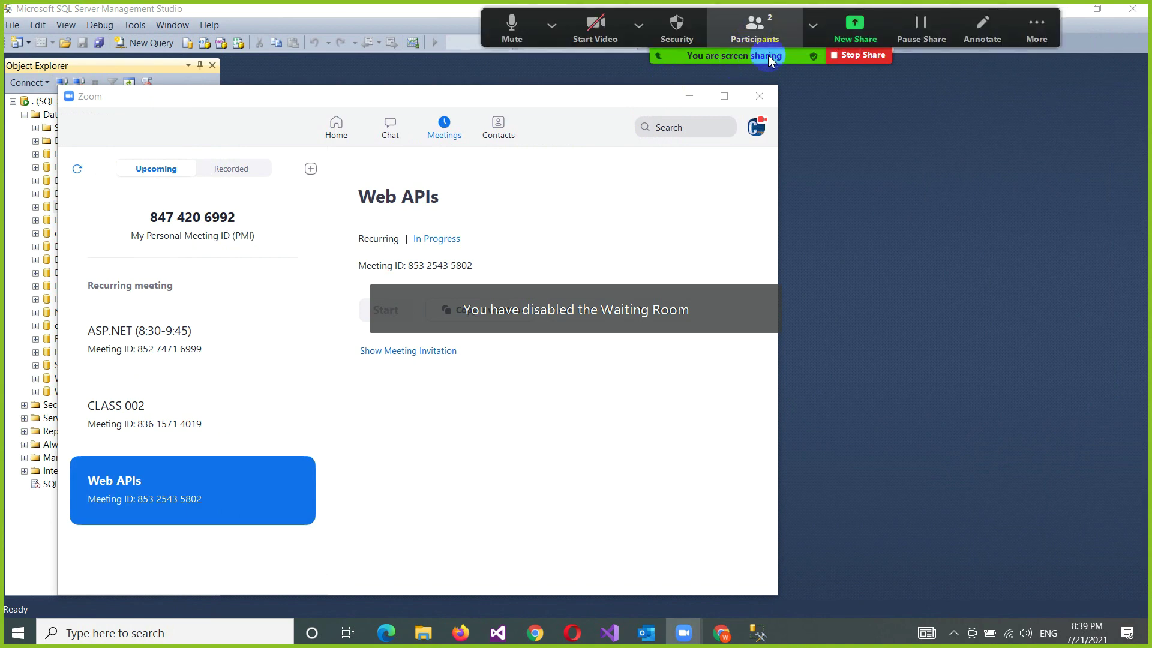
Step: Open the participants list, dock it narrowly on the right and minimize the main Zoom window
{"action": "left_click", "coordinate": [742, 38]}
{"action": "left_click_drag", "start_coordinate": [539, 195], "coordinate": [956, 78]}
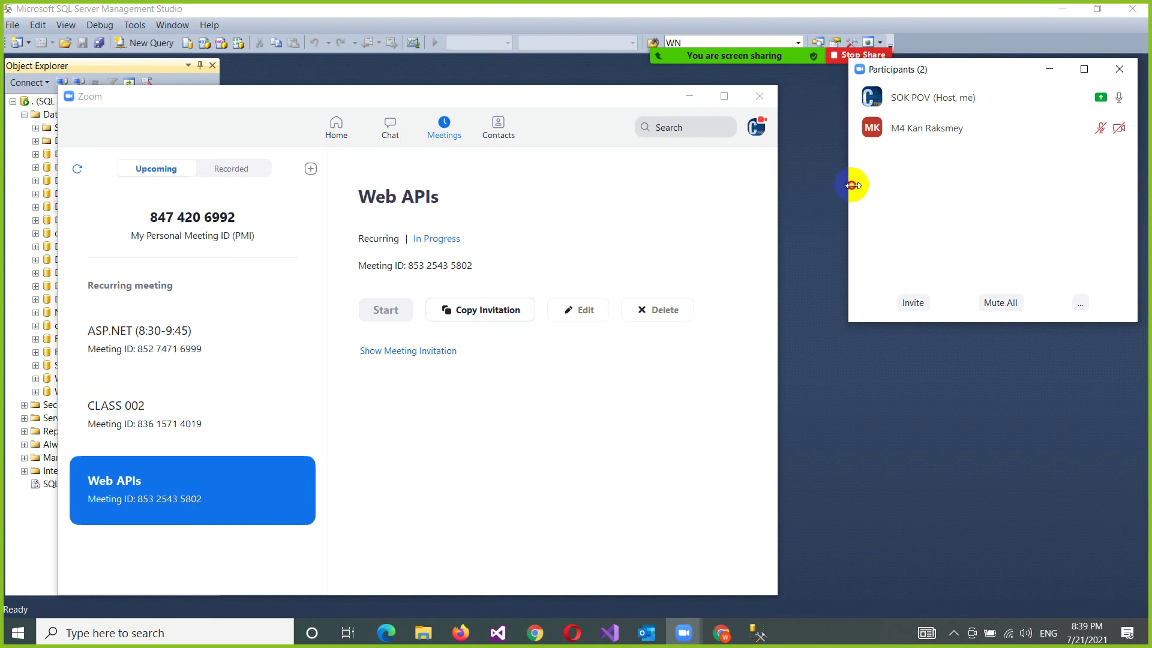
{"action": "left_click_drag", "start_coordinate": [849, 184], "coordinate": [893, 186]}
{"action": "left_click", "coordinate": [689, 96]}
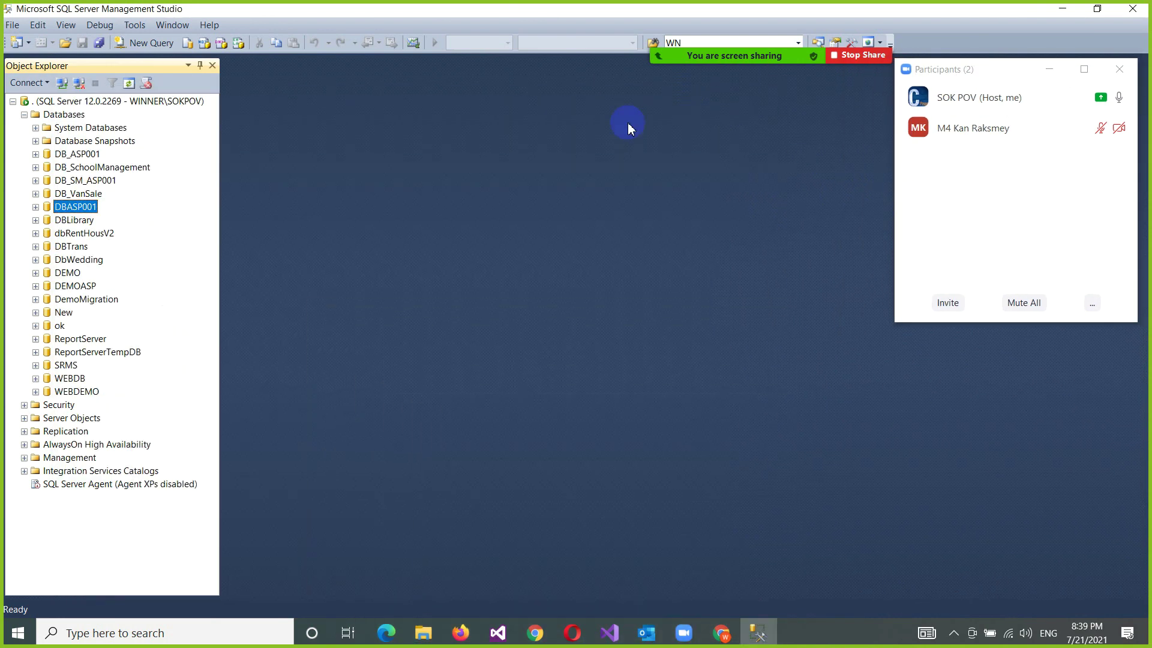
Step: Close SSMS's Connect to Server form, then reposition, enlarge and minimize the participants list
{"action": "left_click", "coordinate": [63, 84]}
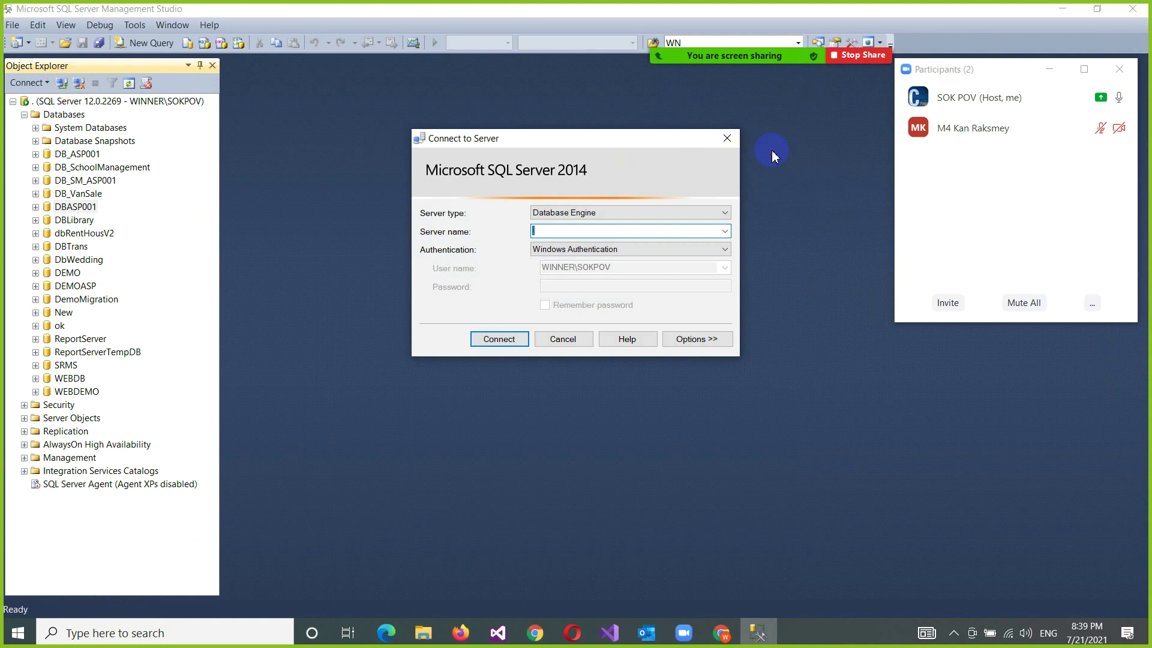
{"action": "left_click", "coordinate": [726, 139]}
{"action": "left_click_drag", "start_coordinate": [958, 68], "coordinate": [959, 103]}
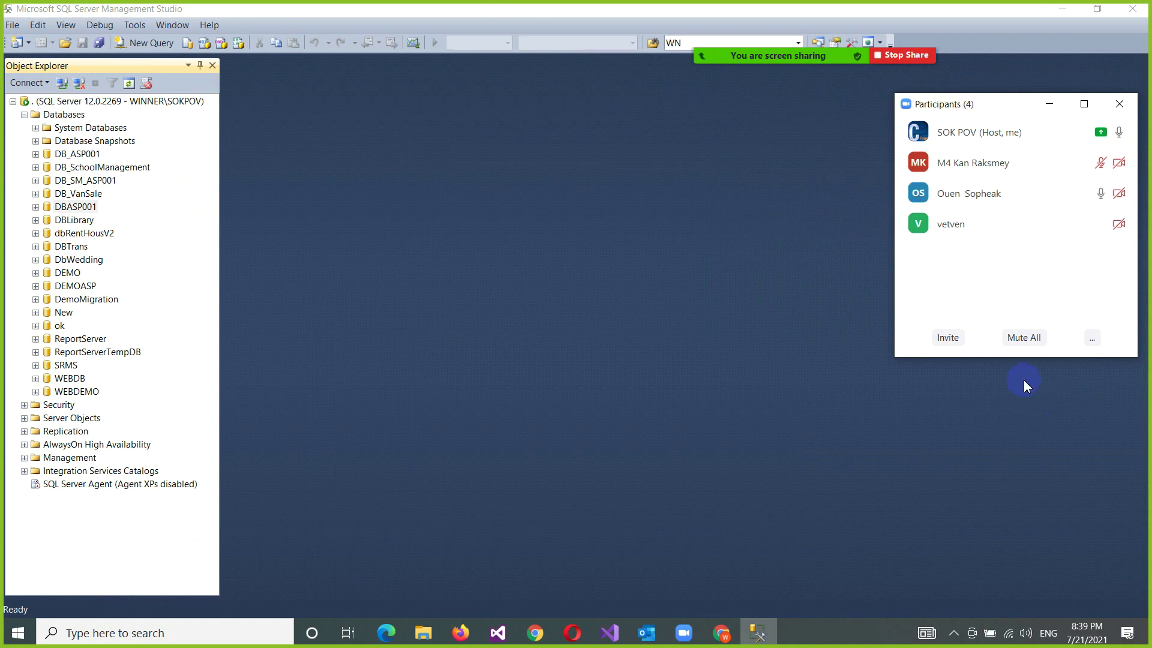
{"action": "left_click_drag", "start_coordinate": [1013, 359], "coordinate": [1020, 471]}
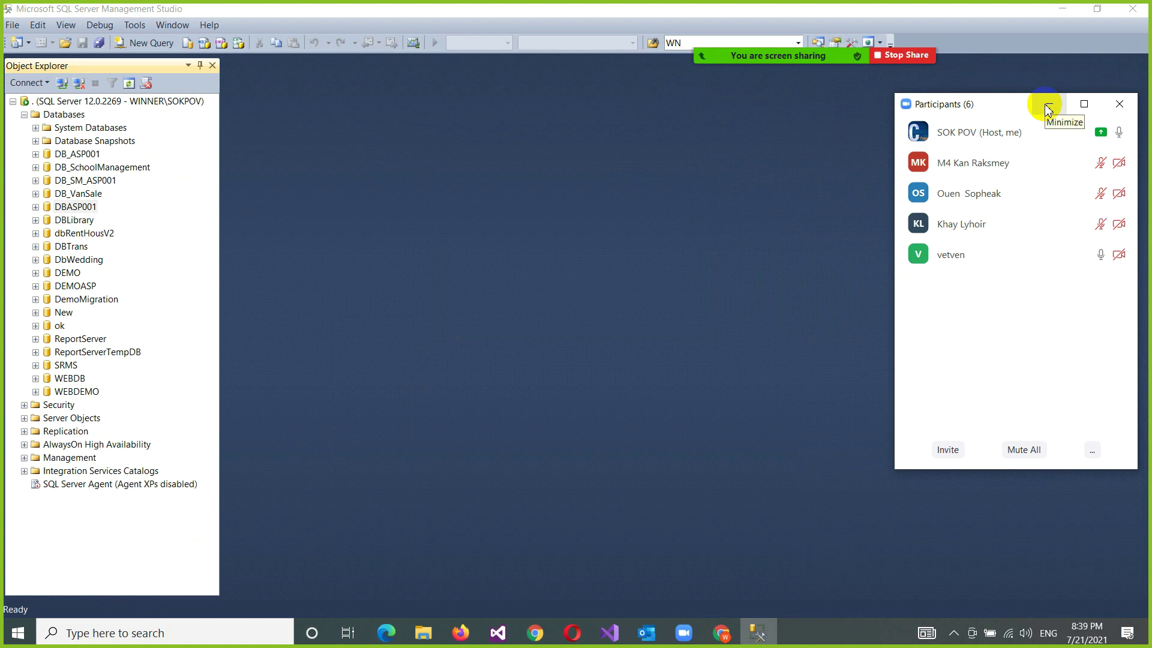
{"action": "left_click", "coordinate": [1048, 108]}
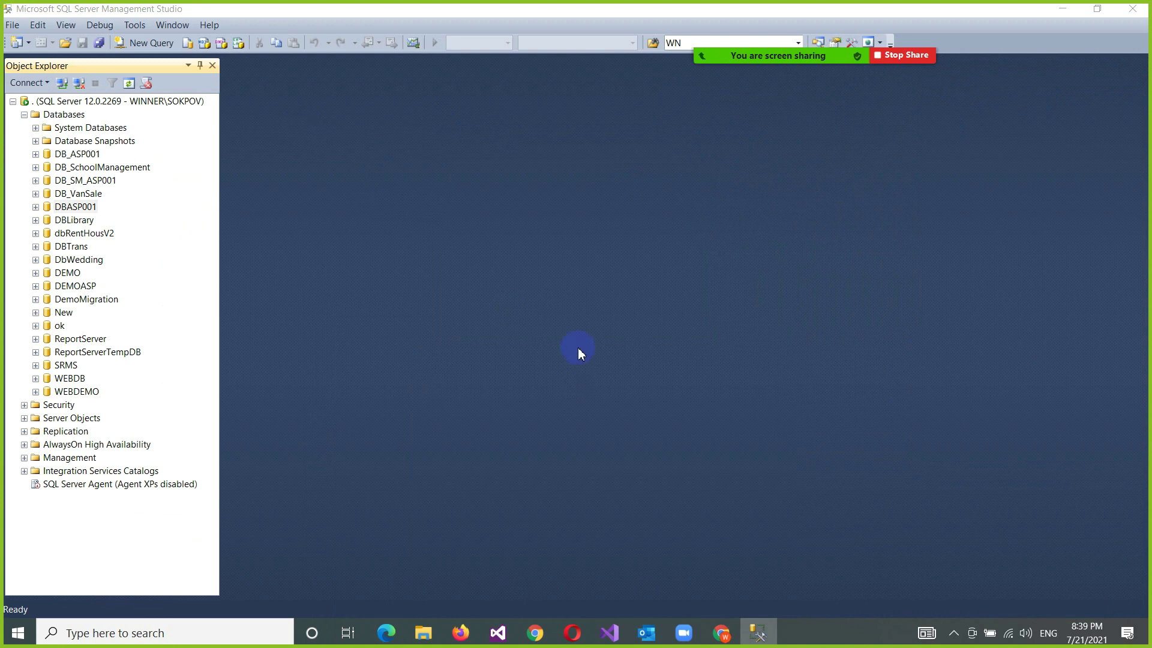
{"action": "mouse_move", "coordinate": [759, 32]}
Step: Back in Chrome, choose MSSQL 2014 as the database type in the Add Database form
{"action": "left_click", "coordinate": [723, 635]}
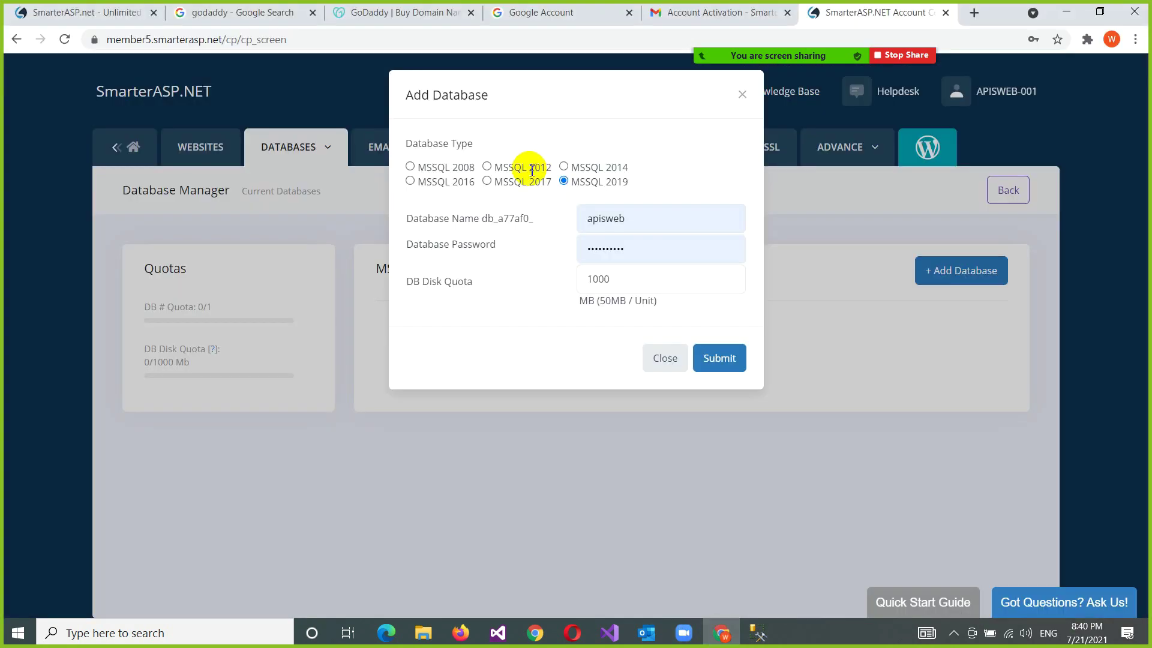
{"action": "left_click", "coordinate": [564, 168]}
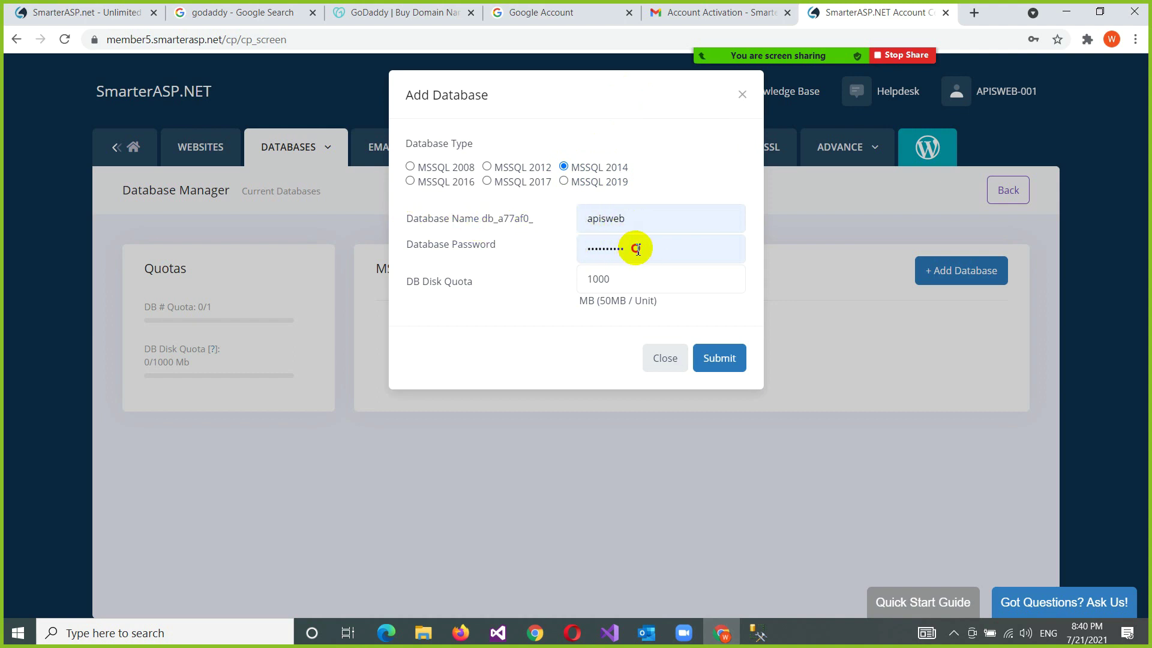
{"action": "left_click", "coordinate": [574, 253]}
{"action": "left_click", "coordinate": [548, 252]}
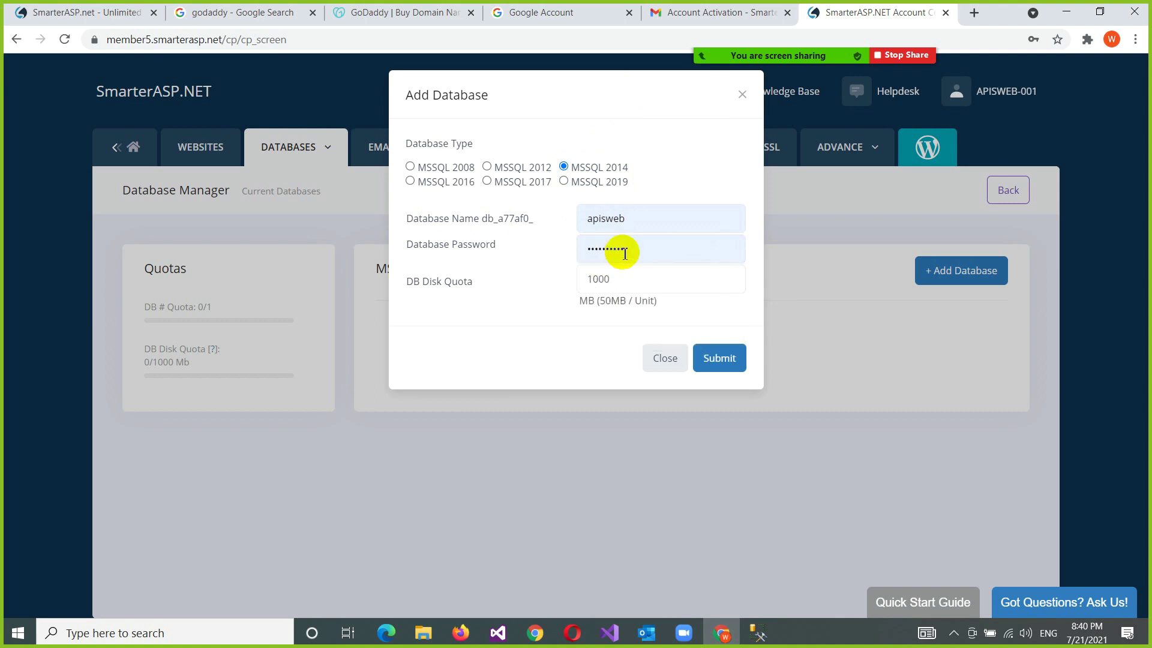
{"action": "left_click", "coordinate": [593, 249]}
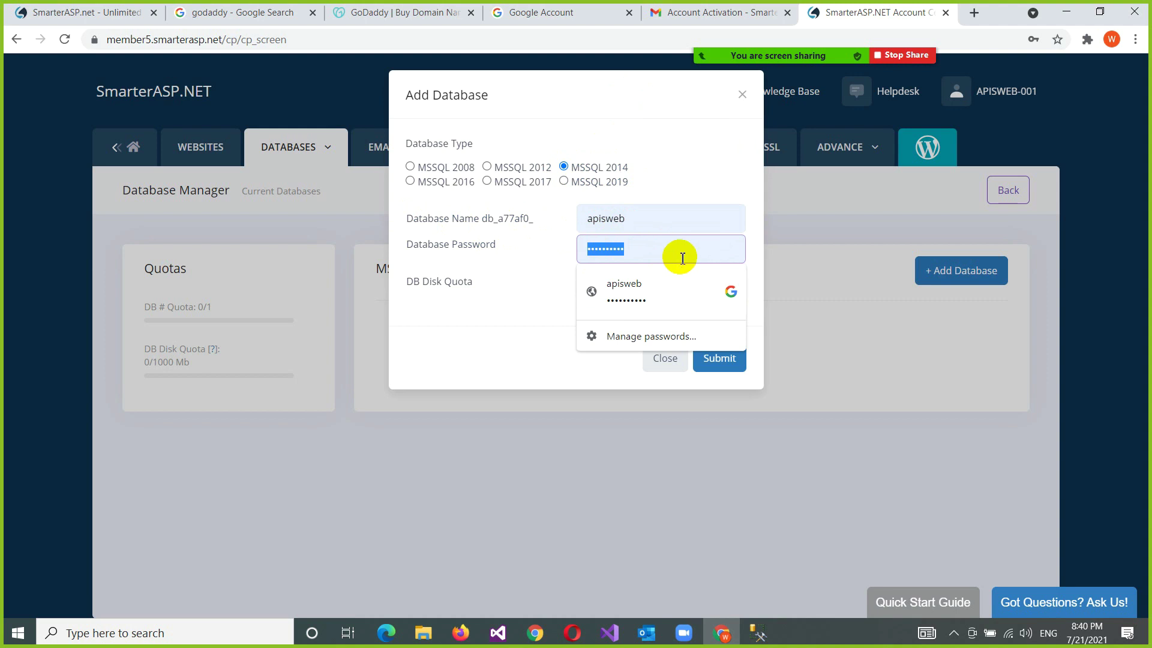
{"action": "left_click", "coordinate": [639, 252]}
Step: Keep the database name apisweb and replace the database password with a newly typed one
{"action": "left_click", "coordinate": [642, 223]}
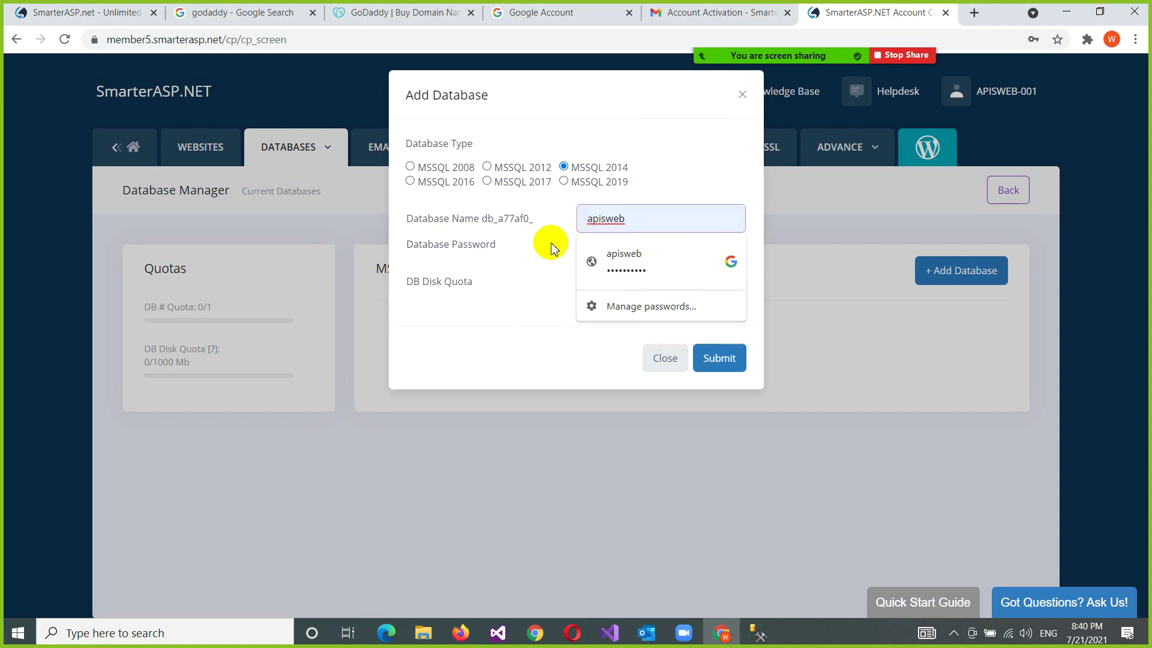
{"action": "left_click", "coordinate": [591, 240]}
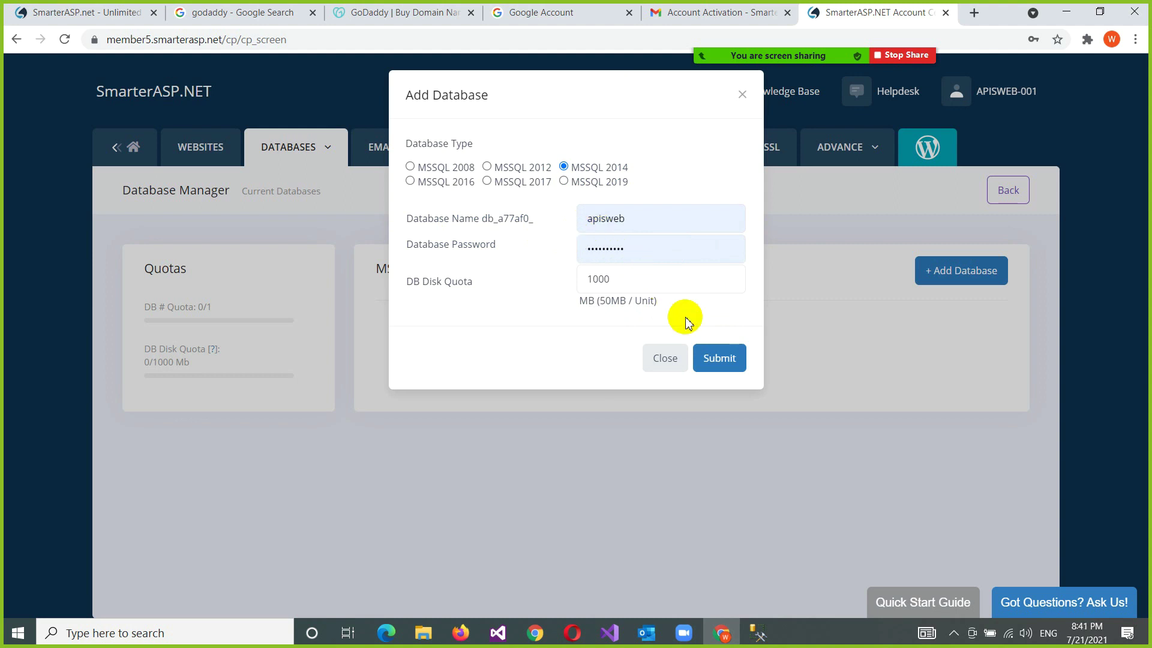
{"action": "left_click", "coordinate": [560, 248]}
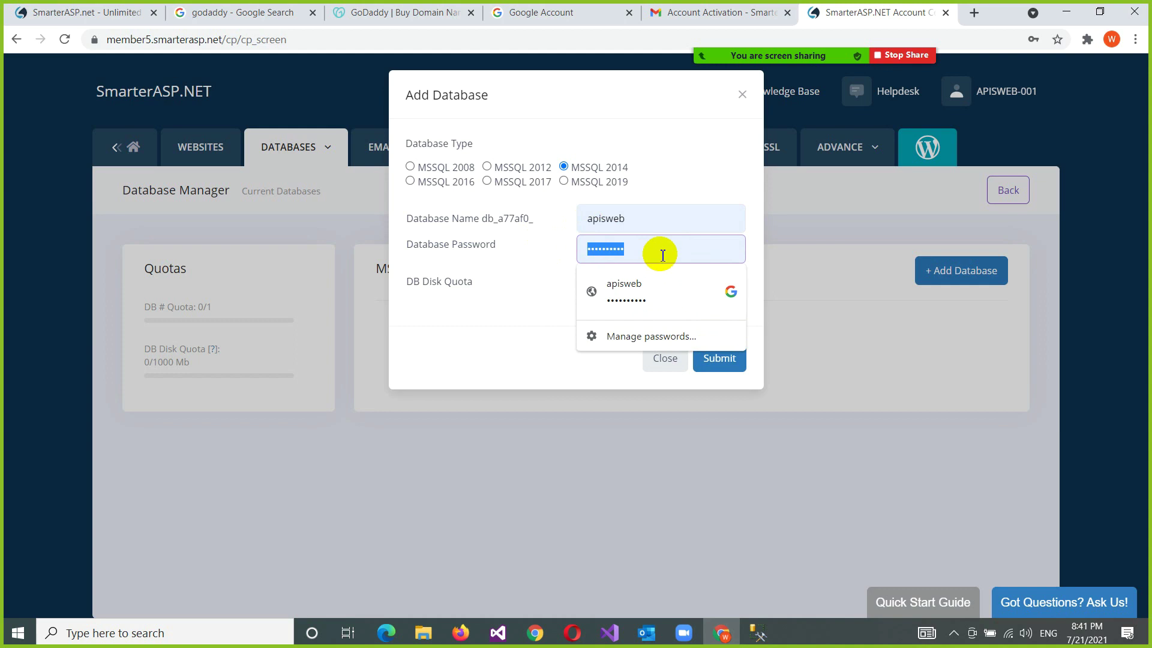
{"action": "type", "text": "*****"}
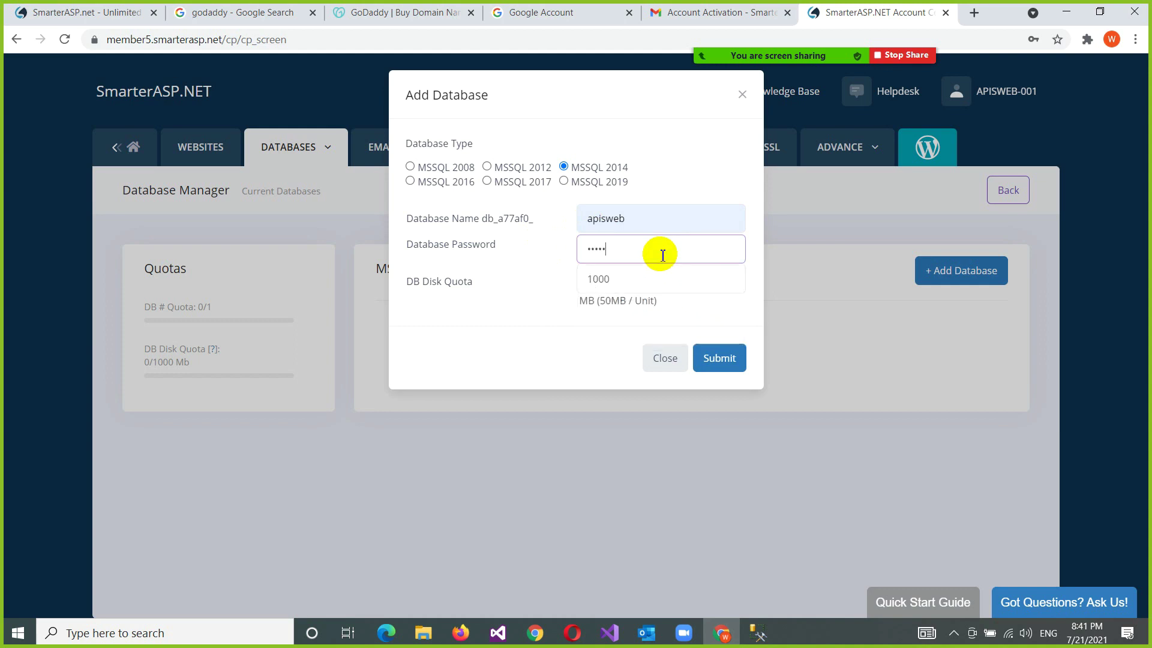
{"action": "type", "text": "*"}
{"action": "left_click", "coordinate": [660, 220]}
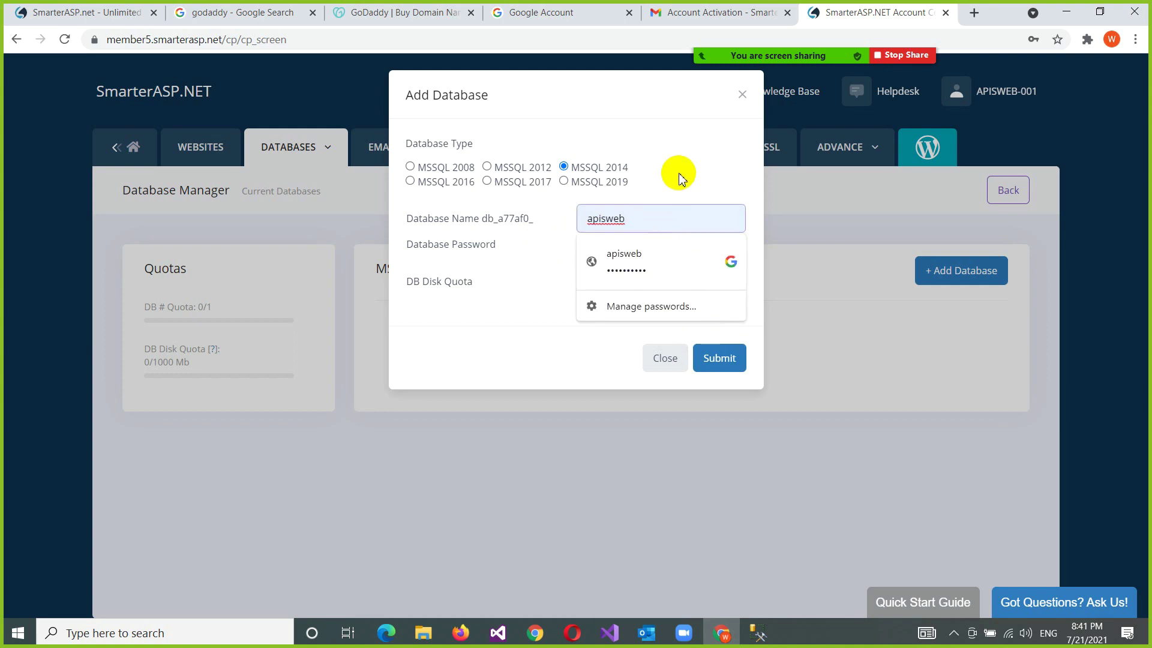
{"action": "left_click", "coordinate": [672, 87]}
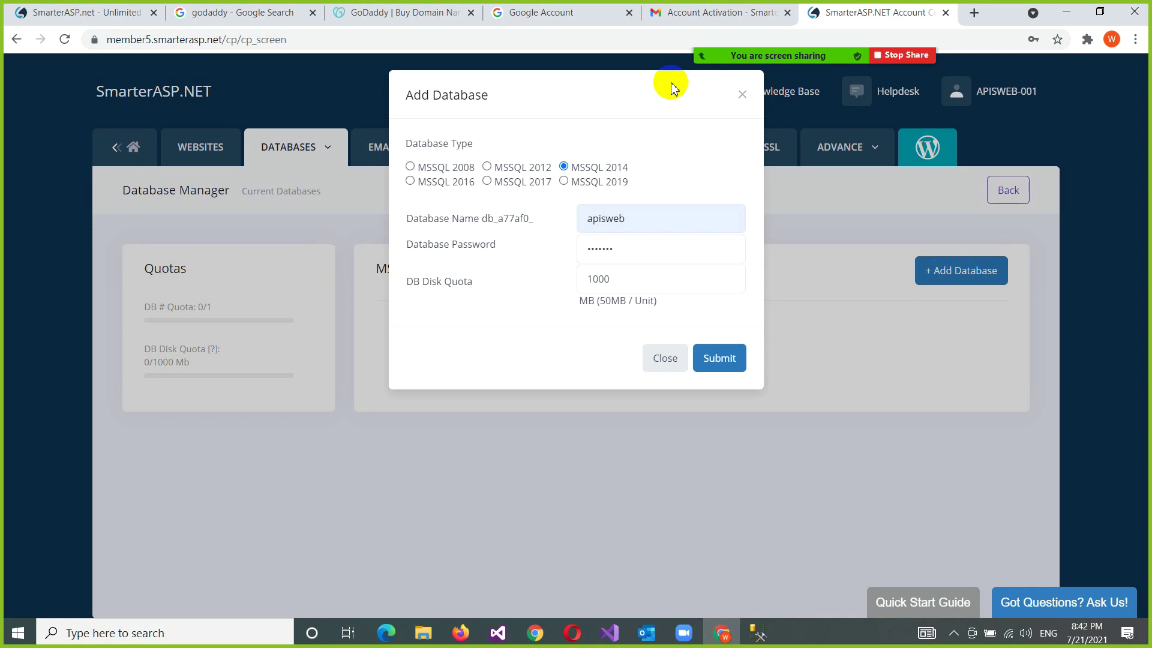
Step: Open the MSSQL database manager and start a new MSSQL 2014 database
{"action": "left_click", "coordinate": [659, 357]}
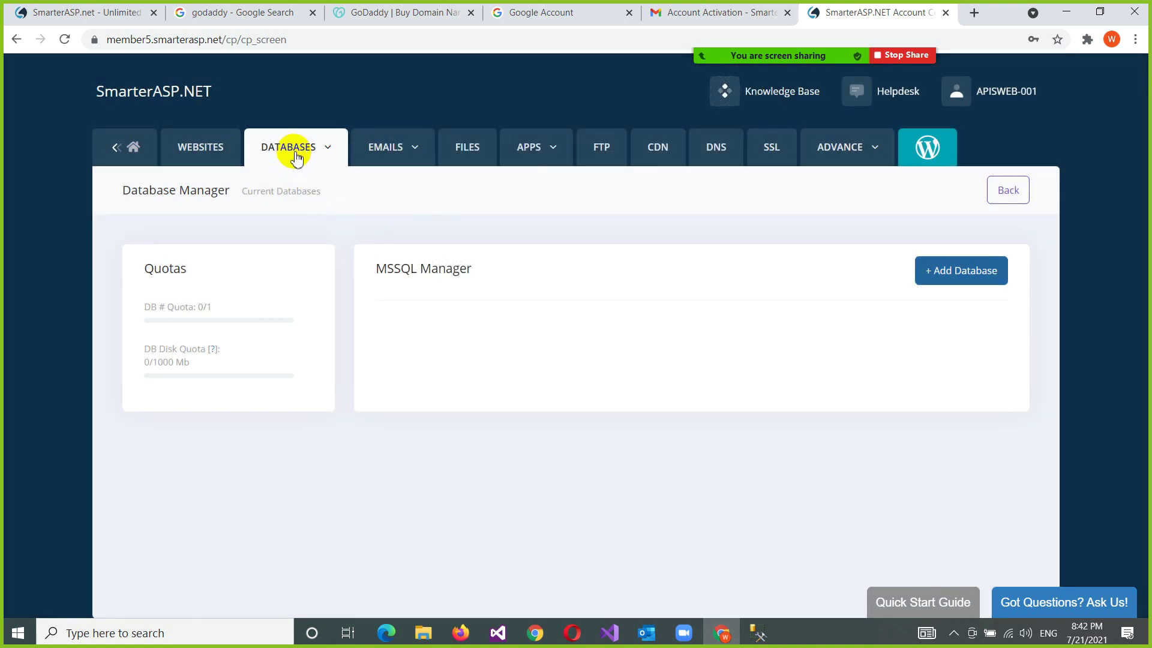
{"action": "mouse_move", "coordinate": [290, 150]}
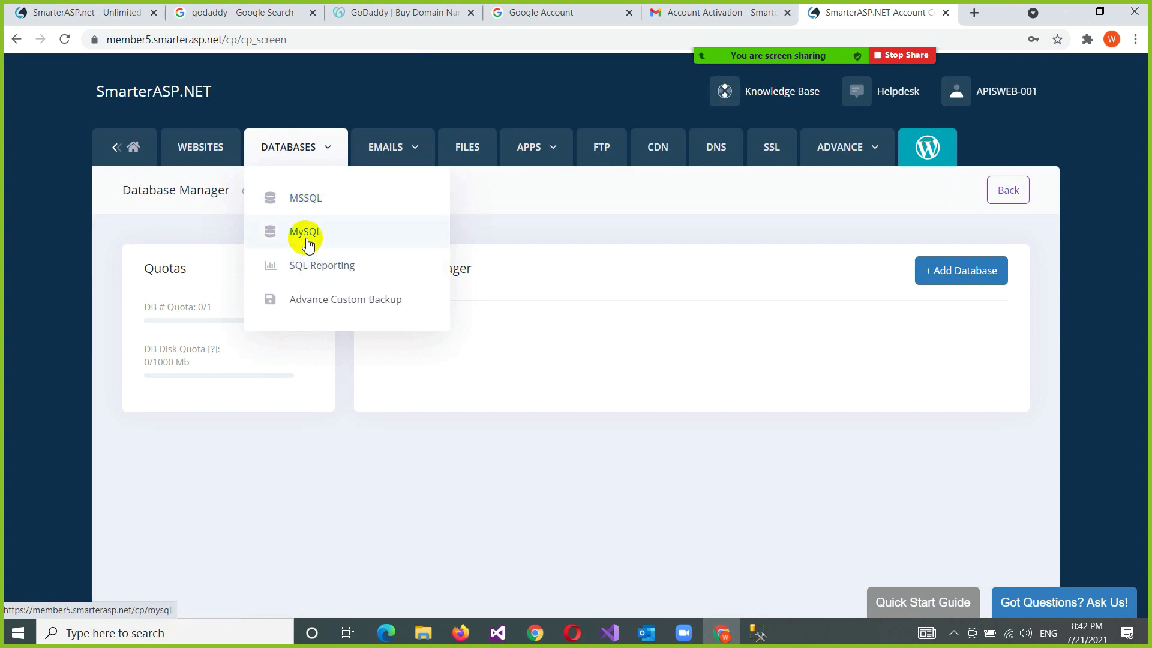
{"action": "left_click", "coordinate": [322, 202]}
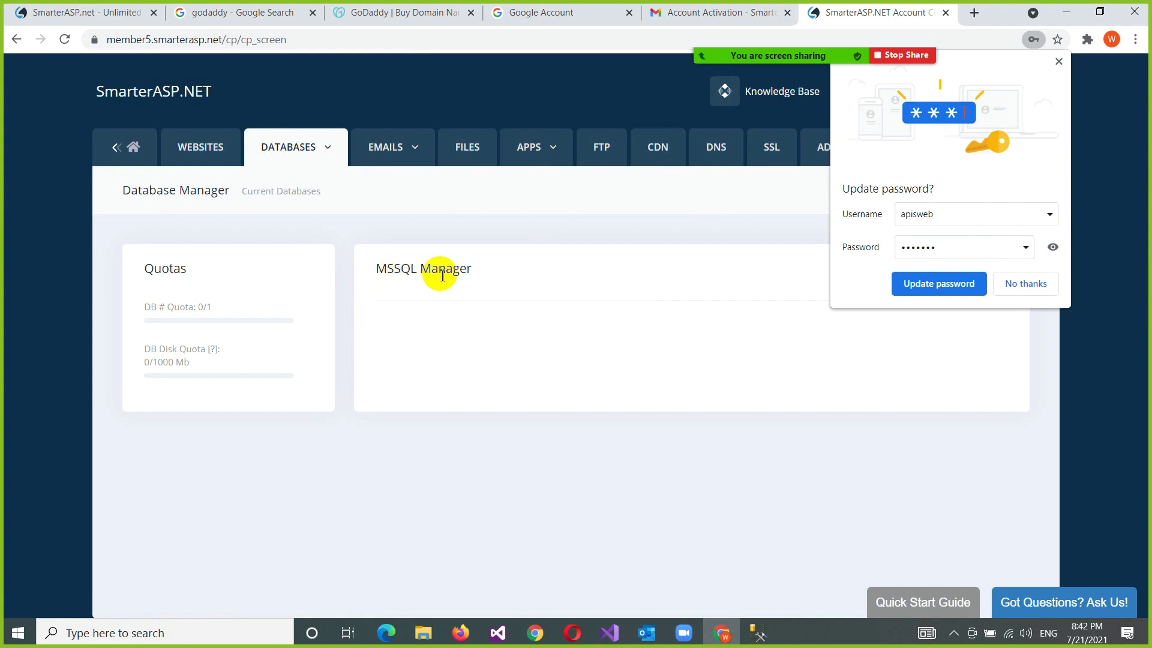
{"action": "left_click", "coordinate": [1059, 61]}
{"action": "left_click", "coordinate": [966, 277]}
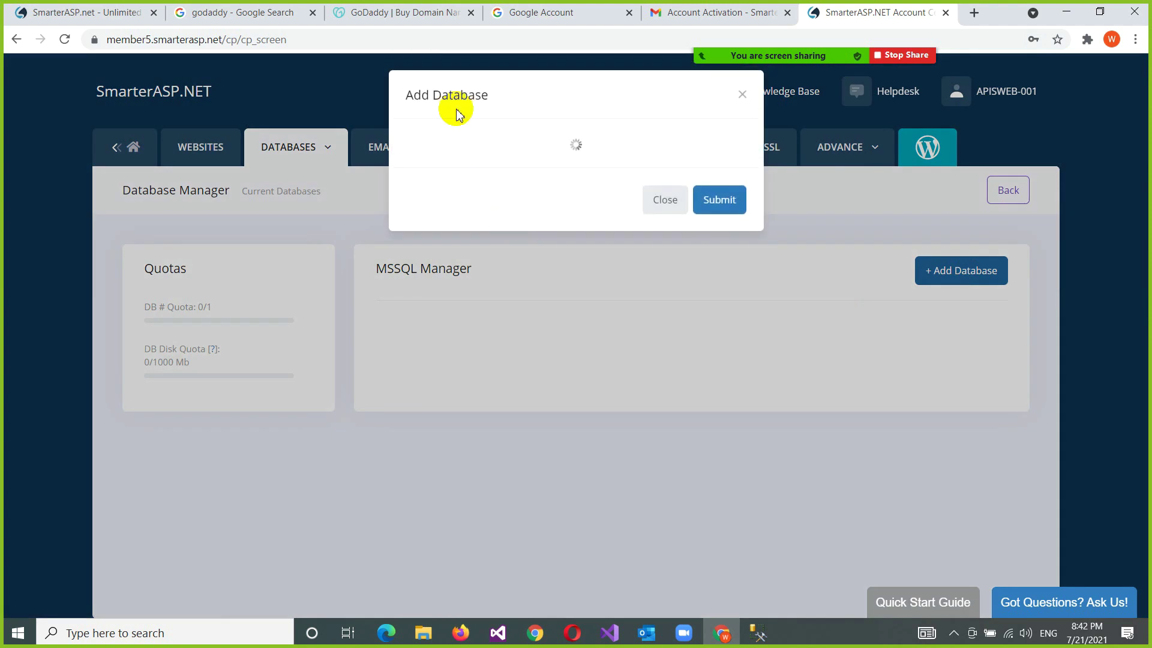
{"action": "left_click", "coordinate": [564, 167]}
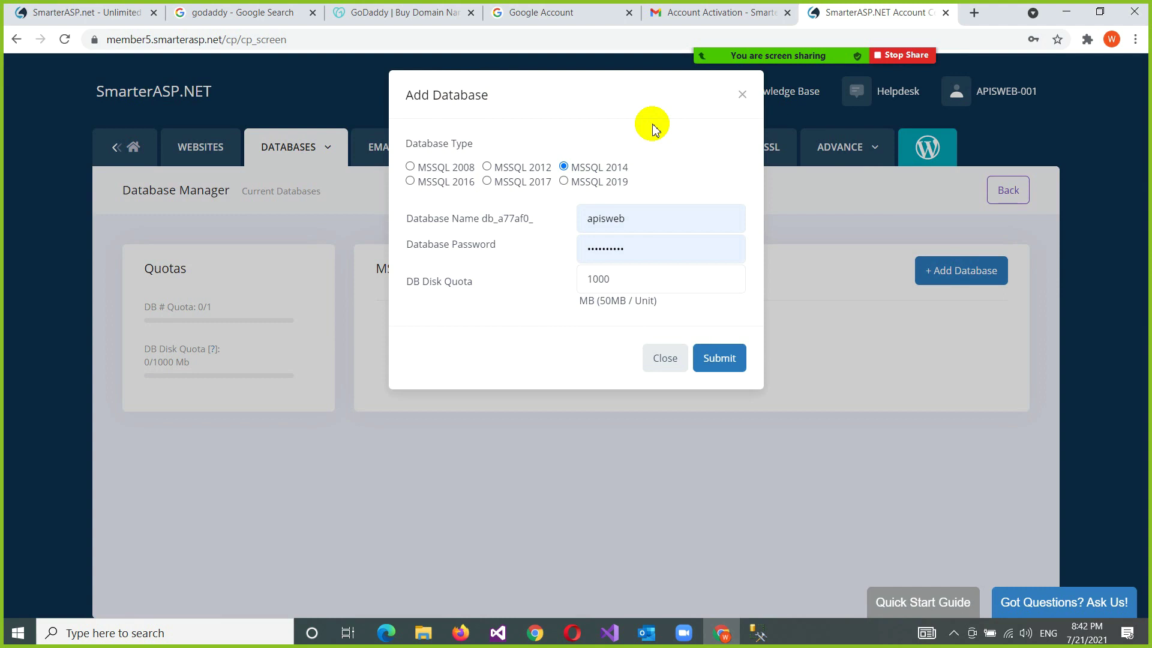
Step: Replace the too-short password with an 8-character one and submit the database
{"action": "double_click", "coordinate": [638, 249]}
{"action": "left_click", "coordinate": [736, 360]}
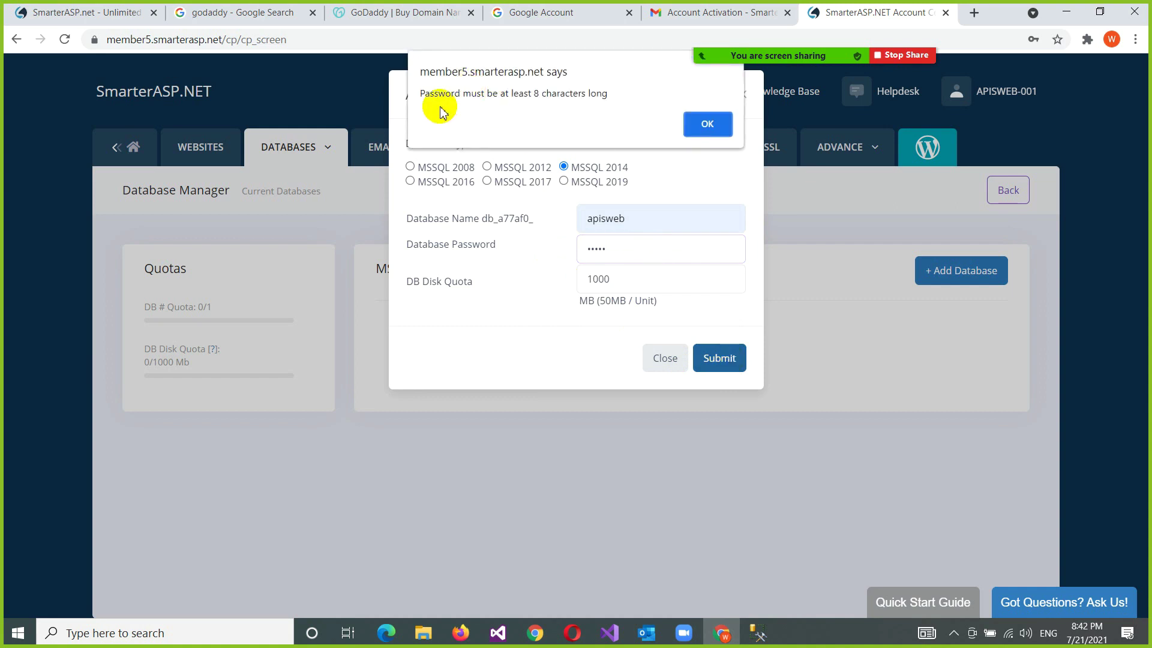
{"action": "left_click", "coordinate": [707, 122]}
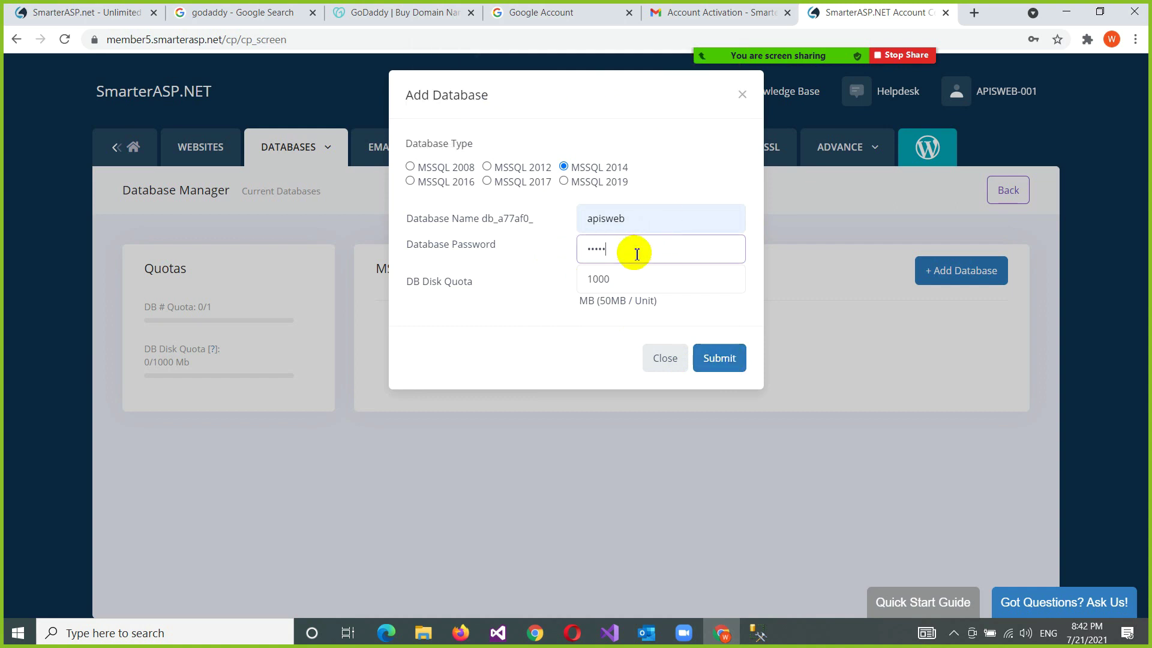
{"action": "key", "text": "ctrl+a"}
{"action": "left_click", "coordinate": [715, 362]}
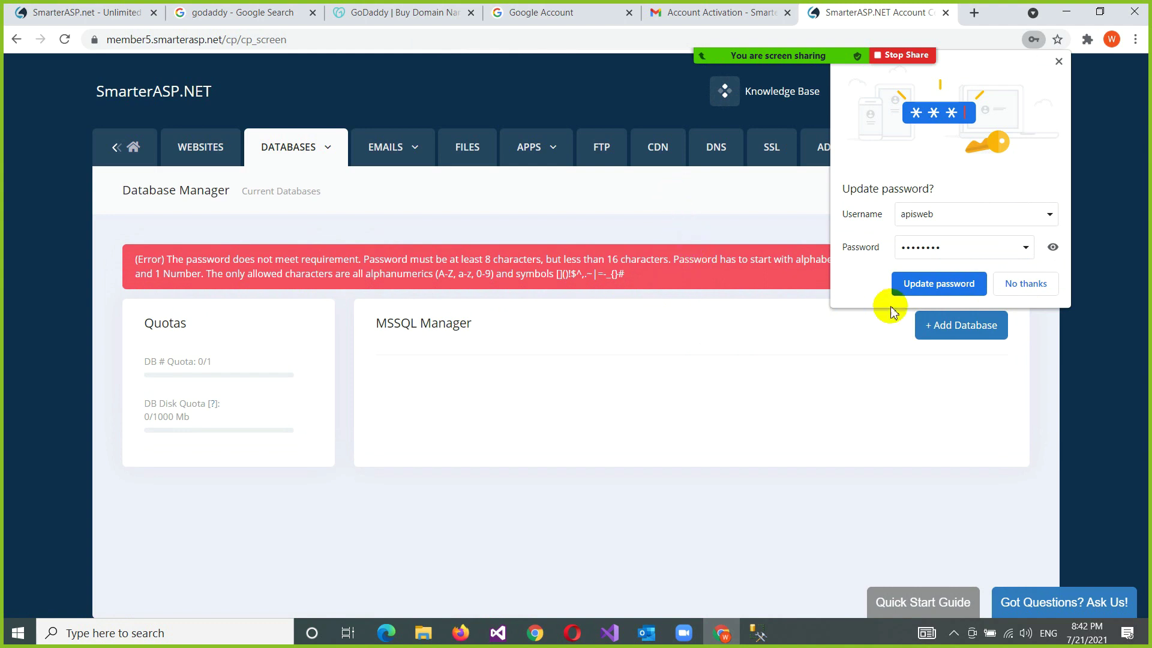
Step: Reopen the new-database form, choose MSSQL 2014 again and submit it to create db_a77af0_apisweb
{"action": "left_click", "coordinate": [1038, 284]}
{"action": "left_click", "coordinate": [958, 324]}
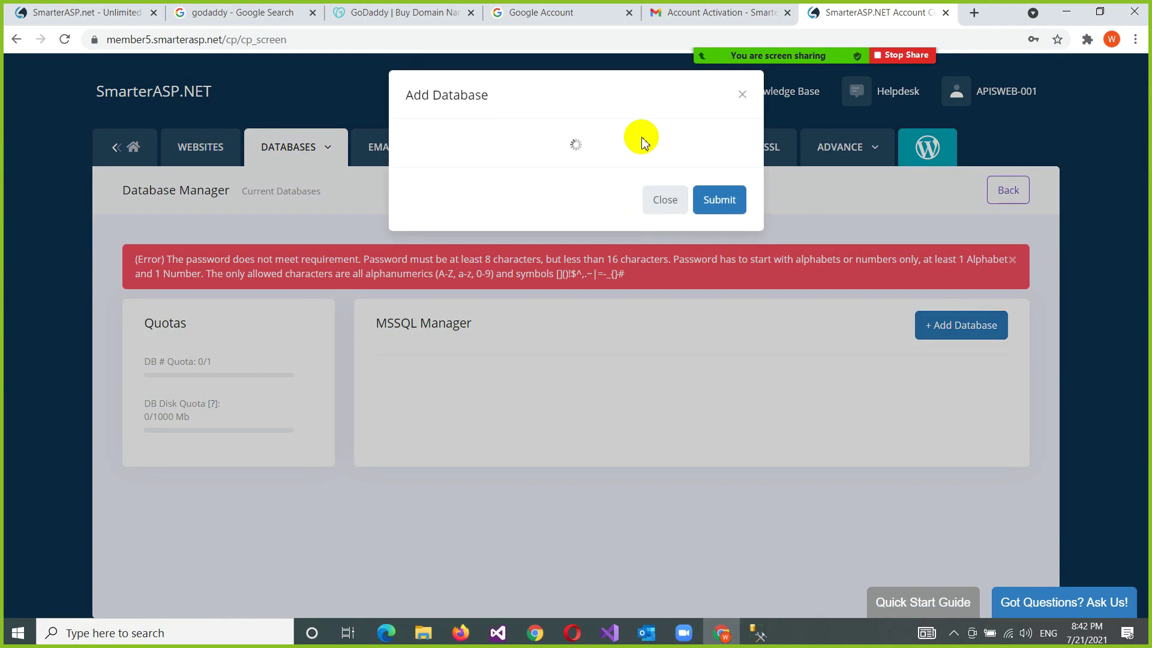
{"action": "left_click", "coordinate": [564, 167]}
{"action": "left_click", "coordinate": [720, 357]}
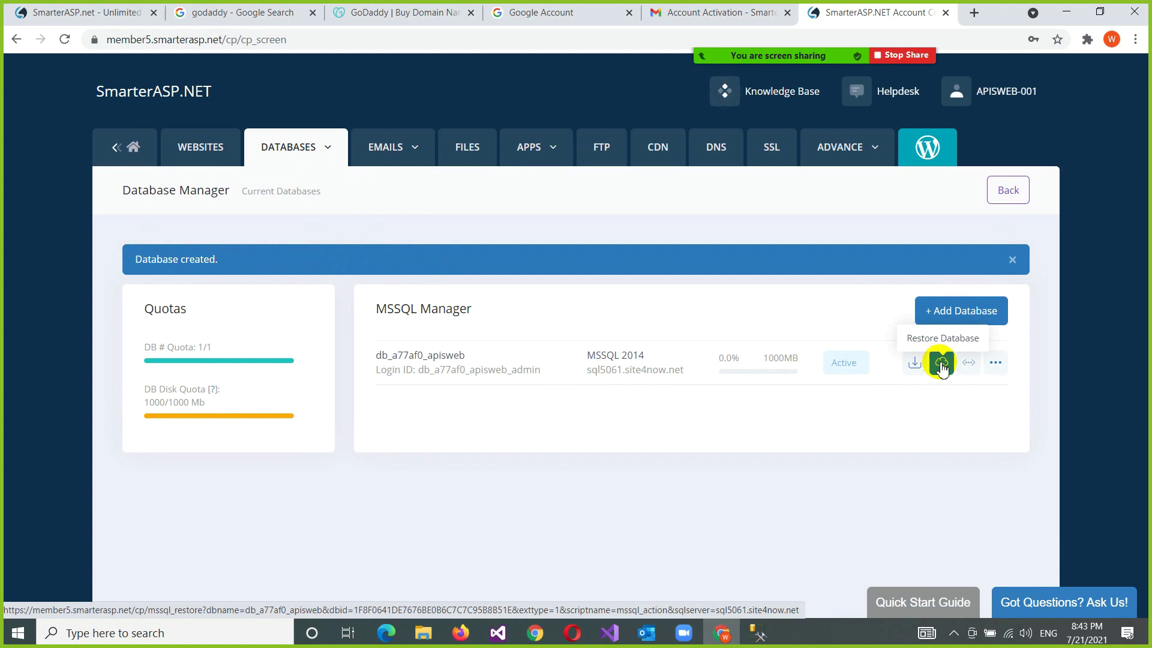
Step: On db_a77af0_apisweb's restore page, choose ASP.bak from the HDD-DATA3 (F:) drive
{"action": "left_click", "coordinate": [941, 363]}
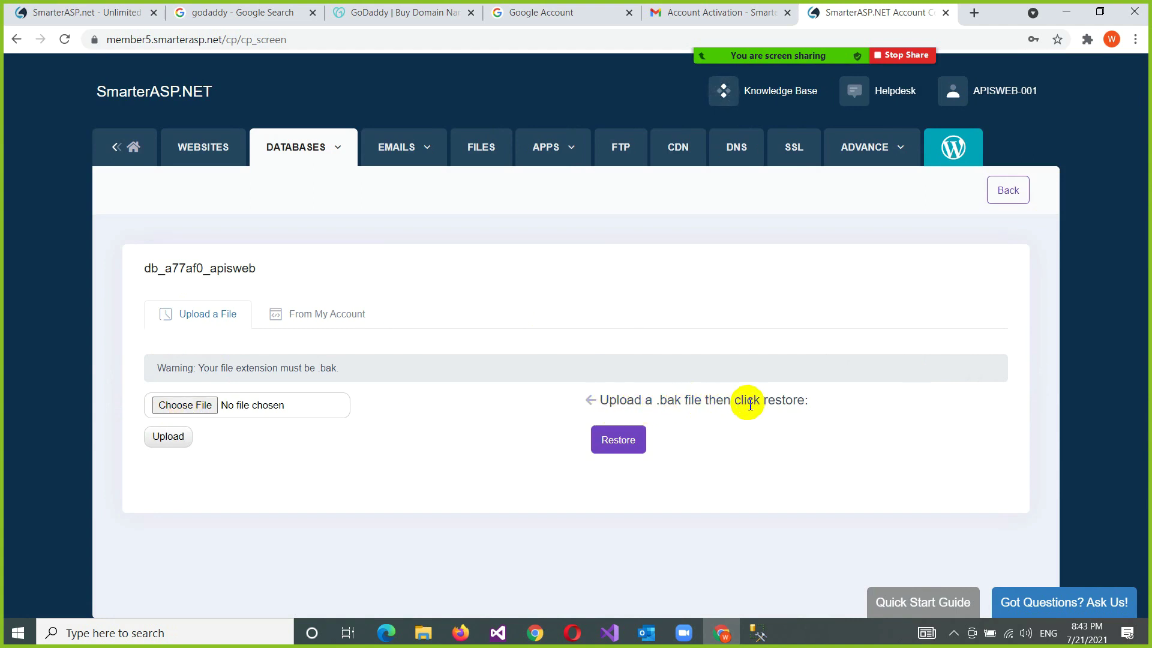
{"action": "left_click", "coordinate": [192, 406]}
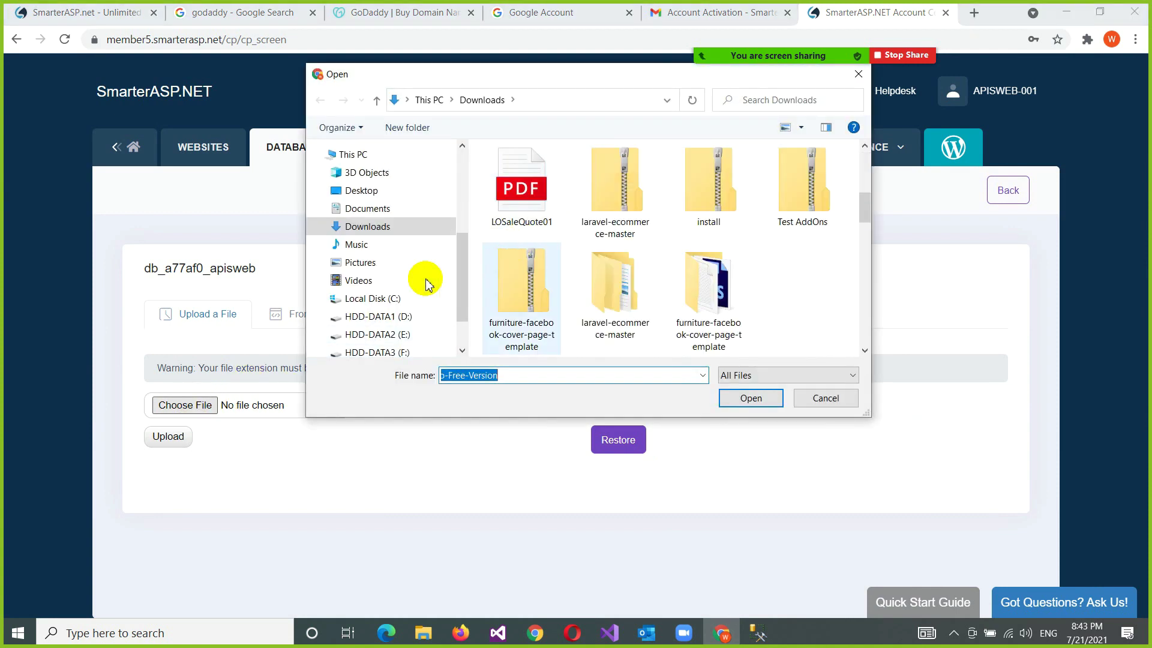
{"action": "scroll", "coordinate": [408, 300], "scroll_direction": "down", "scroll_amount": 1}
{"action": "left_click", "coordinate": [398, 293]}
{"action": "scroll", "coordinate": [549, 282], "scroll_direction": "down", "scroll_amount": 2}
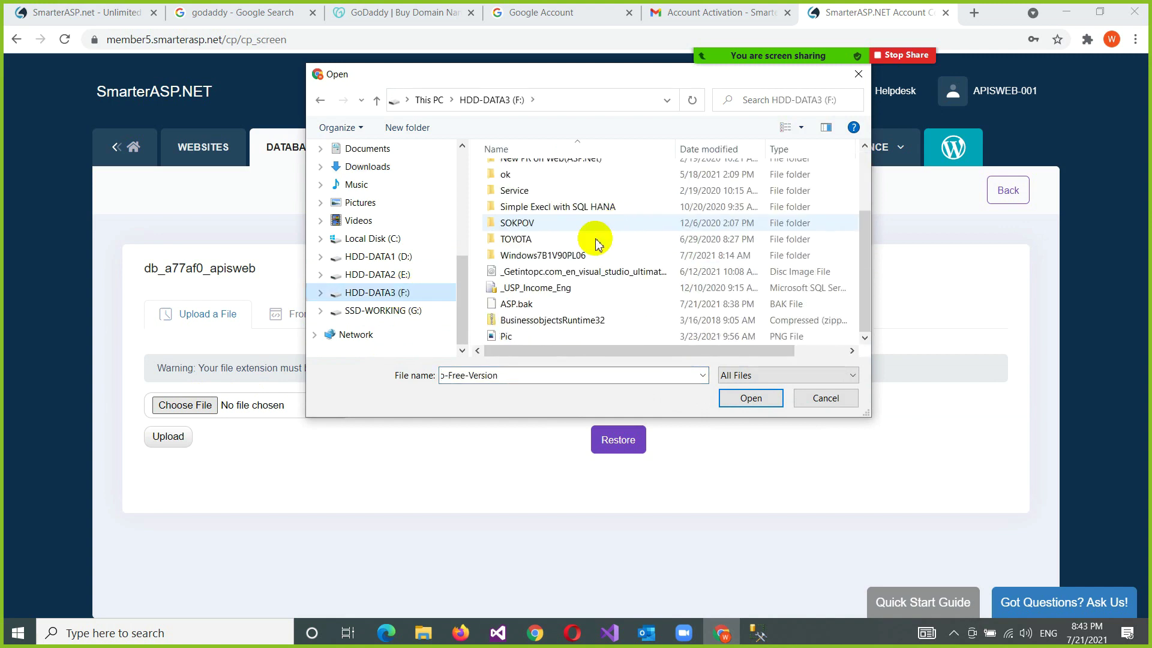
{"action": "left_click", "coordinate": [510, 305]}
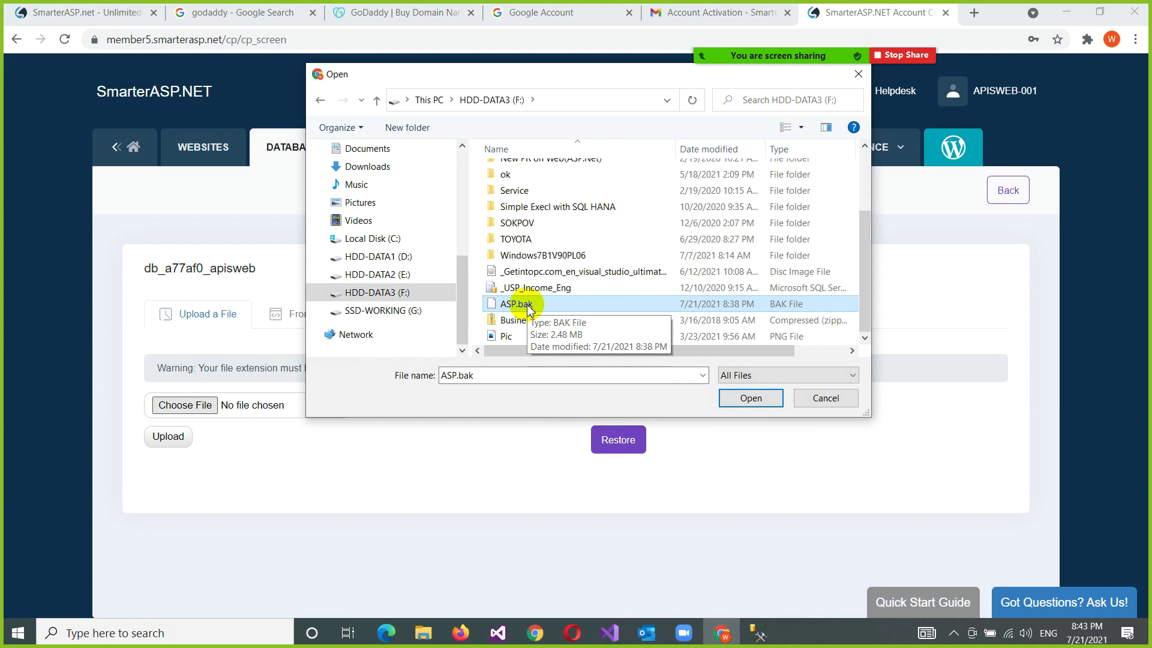
{"action": "left_click", "coordinate": [749, 397]}
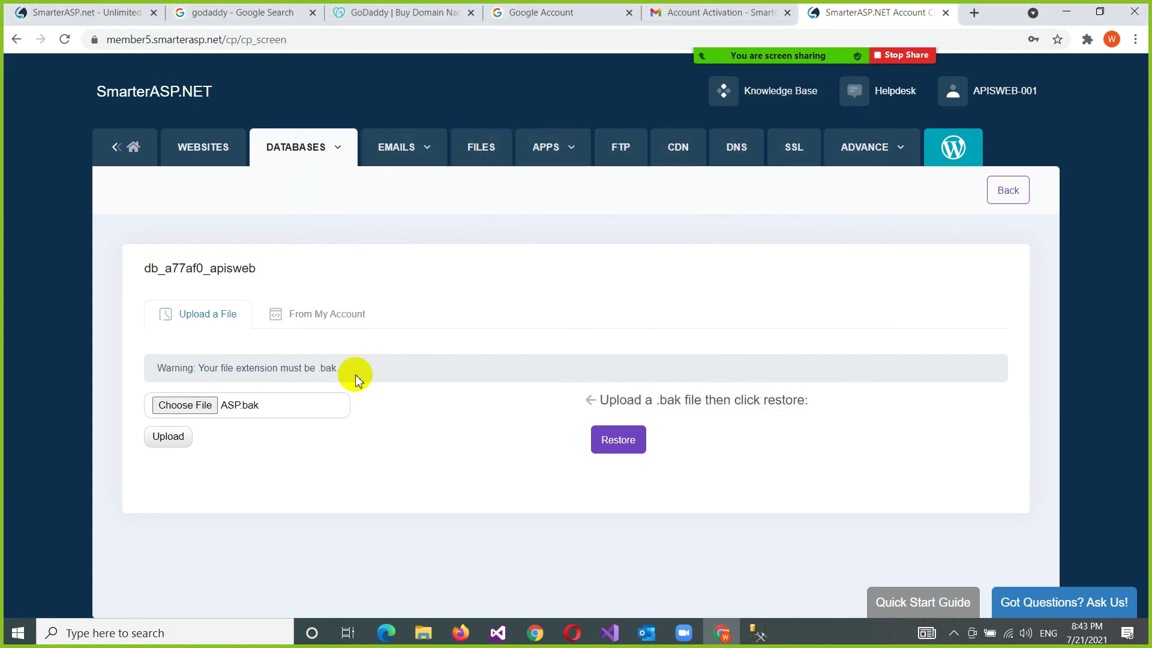
Step: Upload ASP.bak and restore it into db_a77af0_apisweb
{"action": "left_click", "coordinate": [166, 440]}
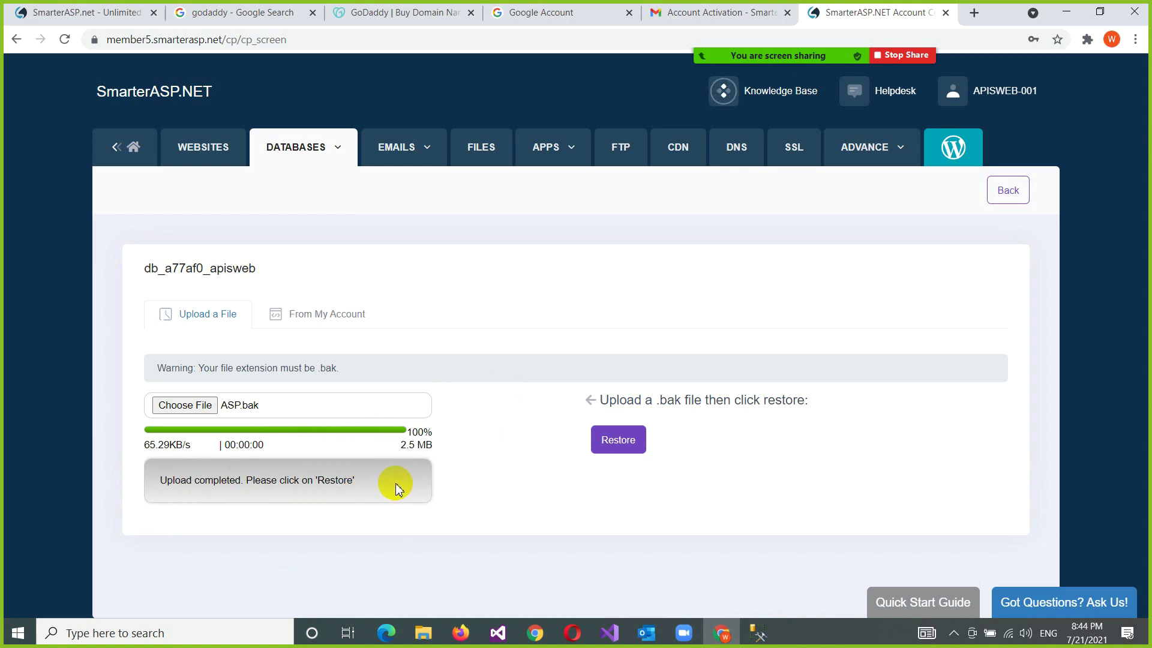
{"action": "left_click", "coordinate": [627, 444]}
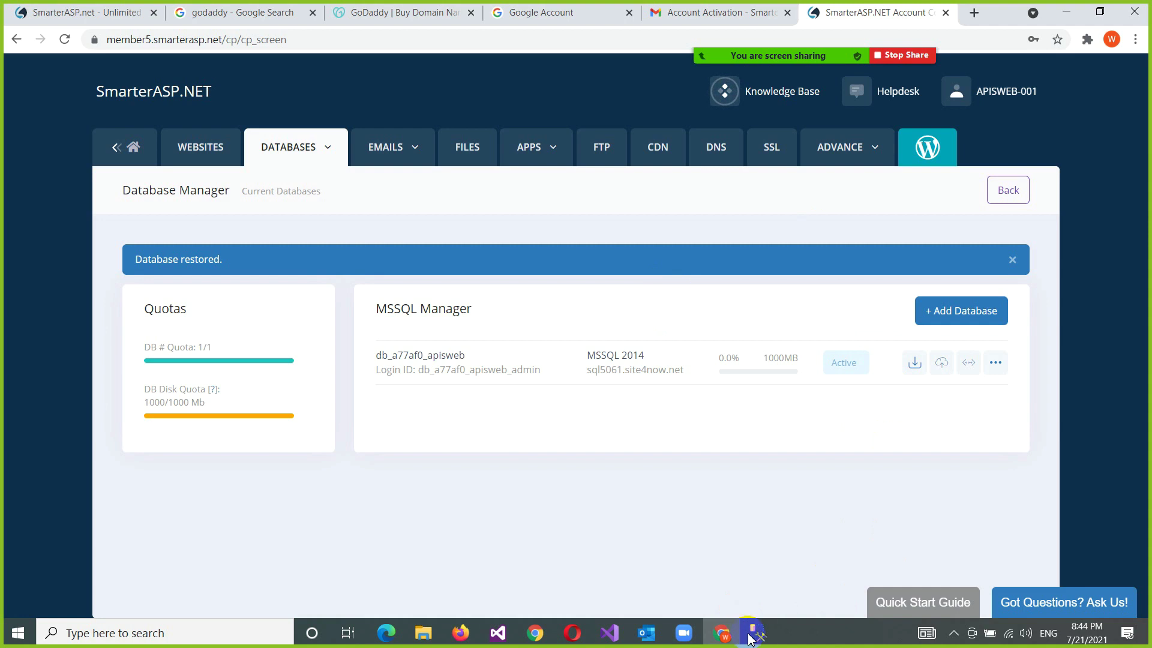
{"action": "mouse_move", "coordinate": [754, 640]}
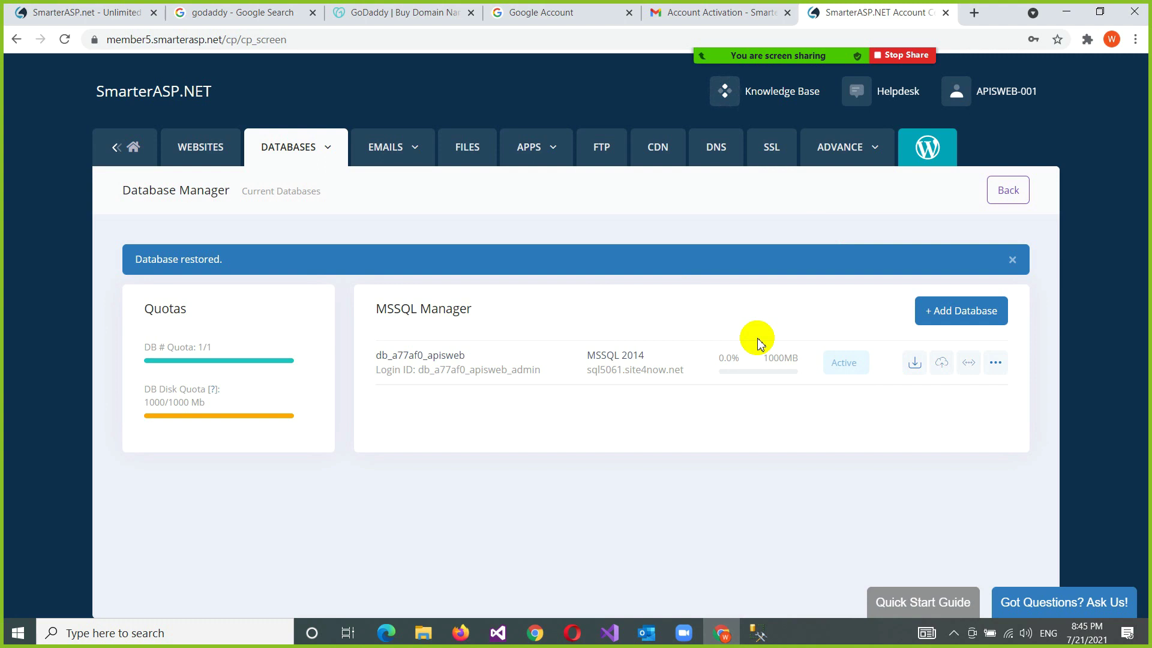
Step: Bring up SSMS's Connect to Server dialog, then go back to the SmarterASP.NET database list
{"action": "left_click", "coordinate": [757, 635]}
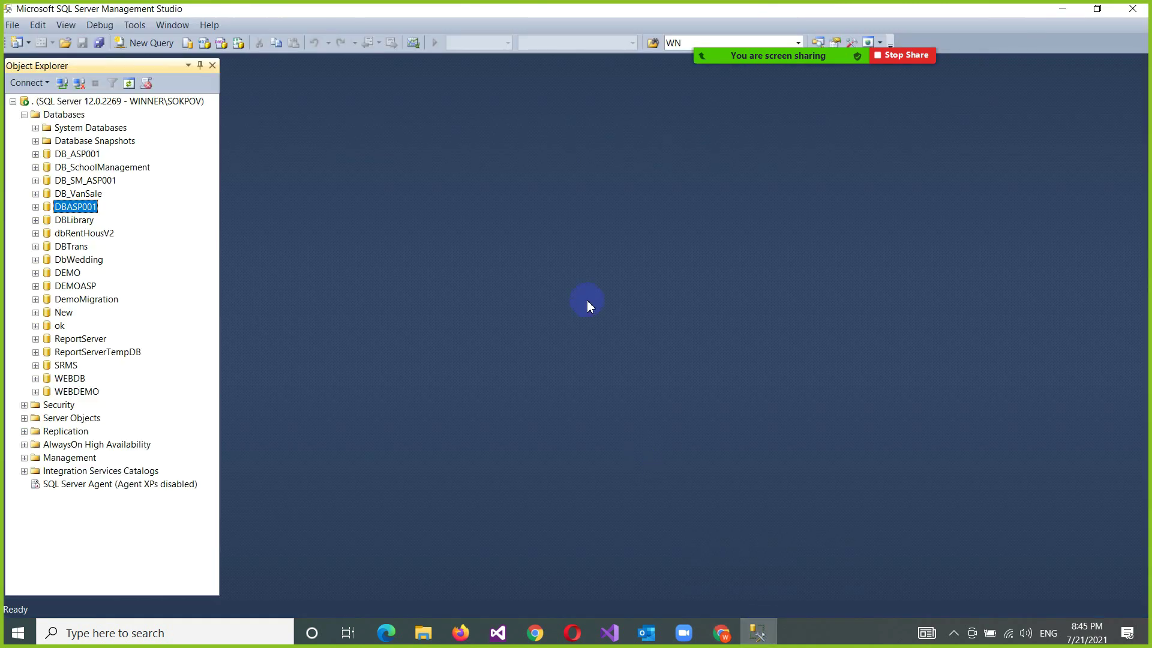
{"action": "left_click", "coordinate": [62, 83]}
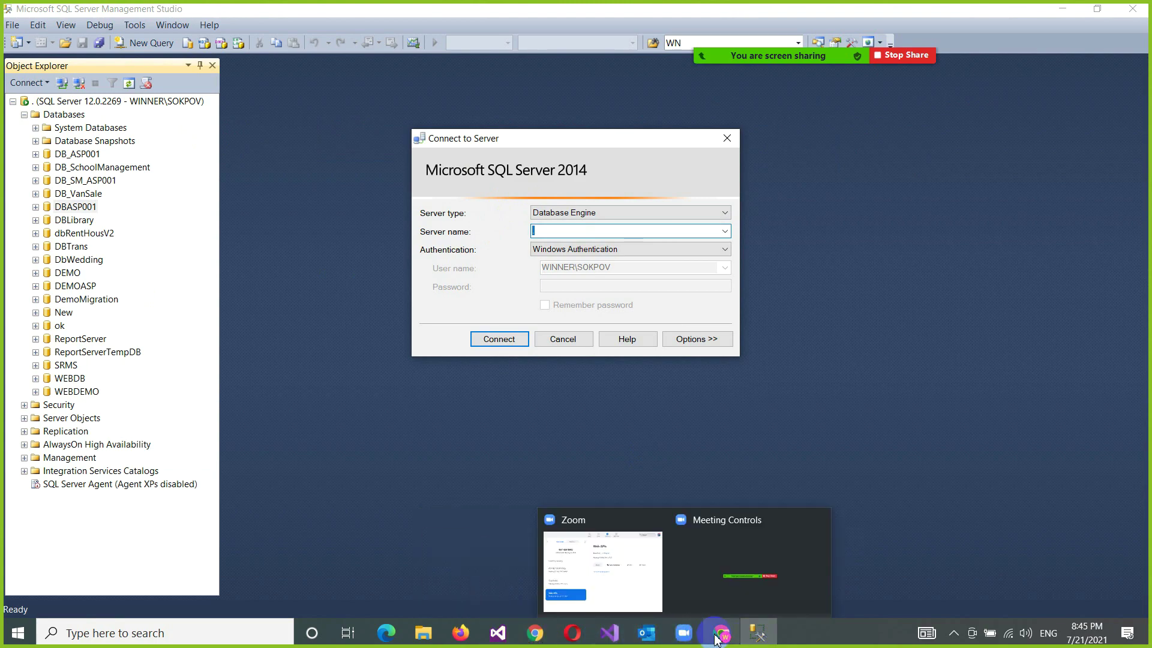
{"action": "left_click", "coordinate": [722, 633]}
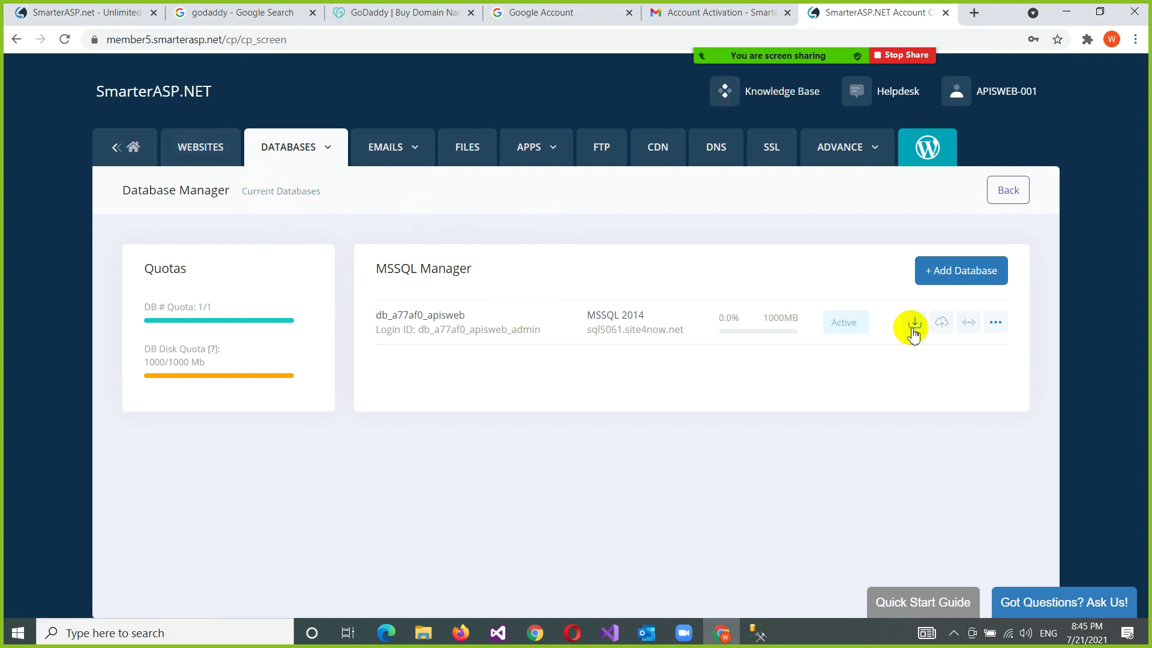
Step: Copy server SQL5061.site4now.net into SSMS's Server name and choose SQL Server Authentication
{"action": "left_click", "coordinate": [970, 323]}
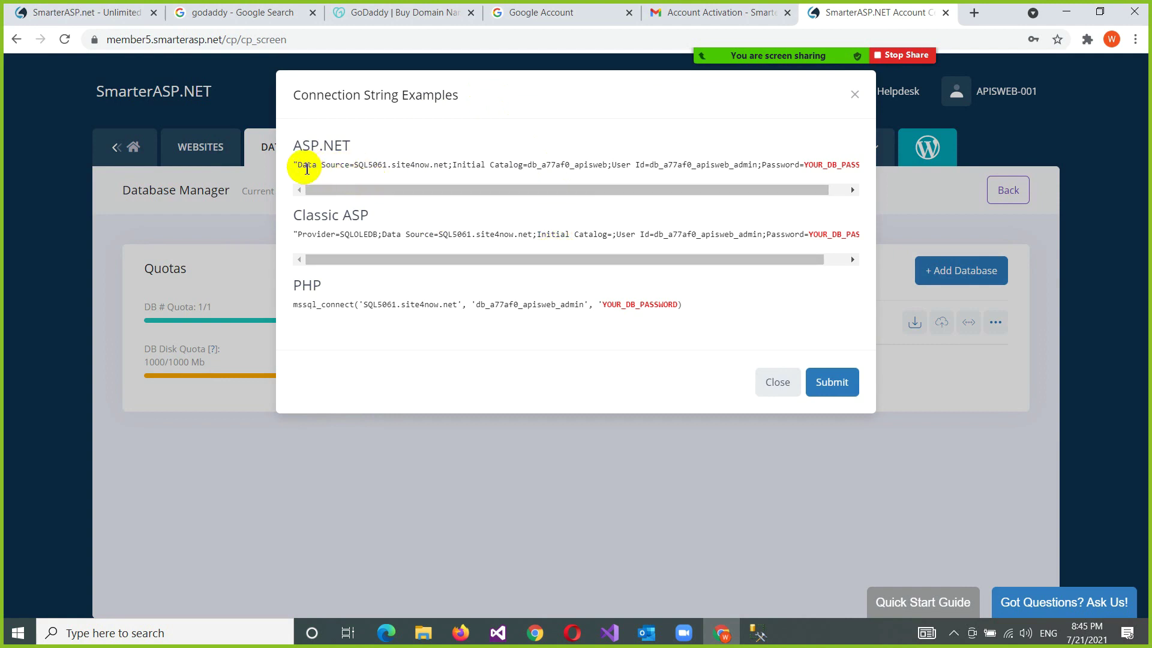
{"action": "left_click_drag", "start_coordinate": [356, 166], "coordinate": [448, 167]}
{"action": "key", "text": "ctrl+c"}
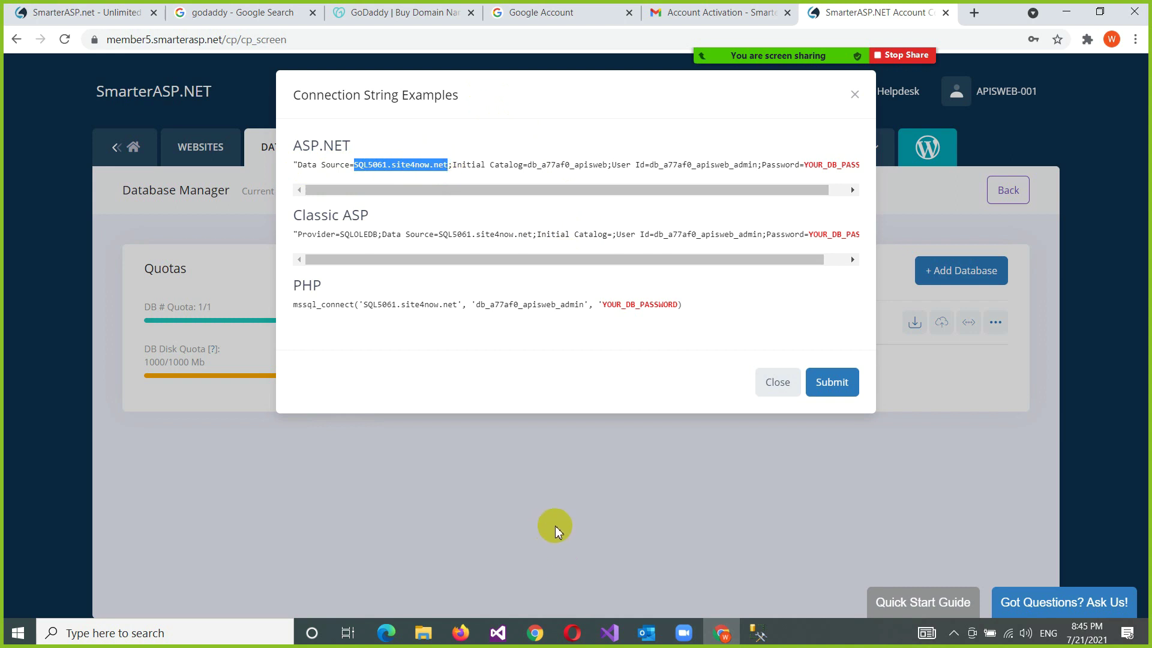
{"action": "left_click", "coordinate": [759, 635]}
{"action": "key", "text": "ctrl+v"}
{"action": "left_click", "coordinate": [573, 249]}
{"action": "left_click", "coordinate": [562, 273]}
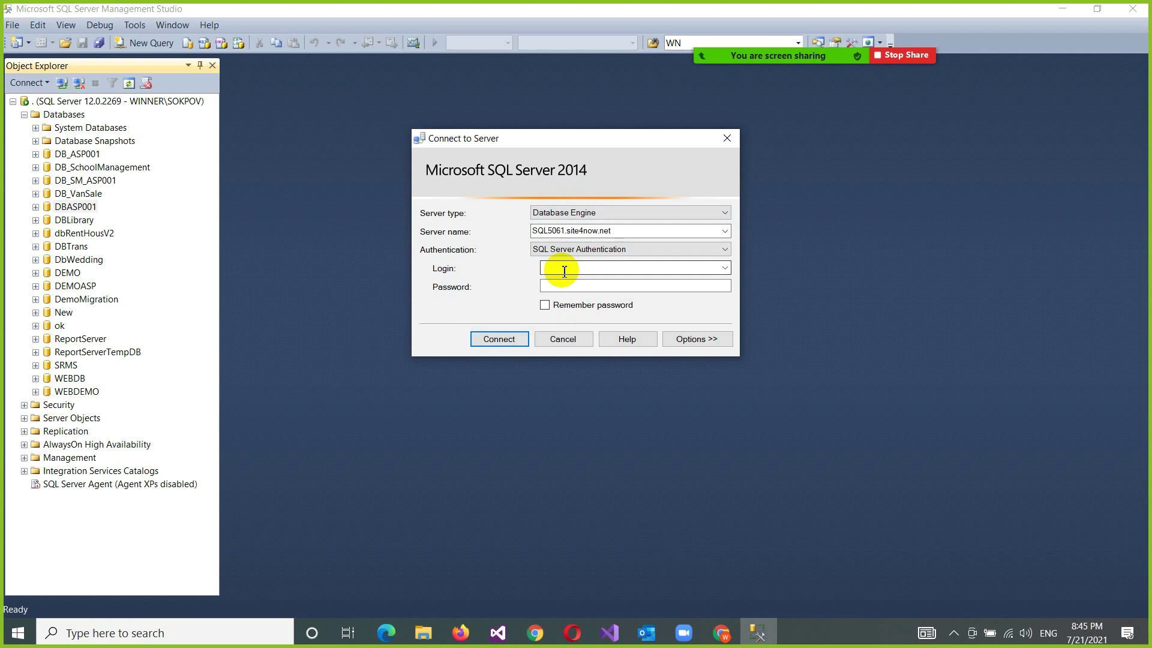
Step: Fill in the database login id from the connection string and the password, then connect
{"action": "left_click", "coordinate": [722, 635]}
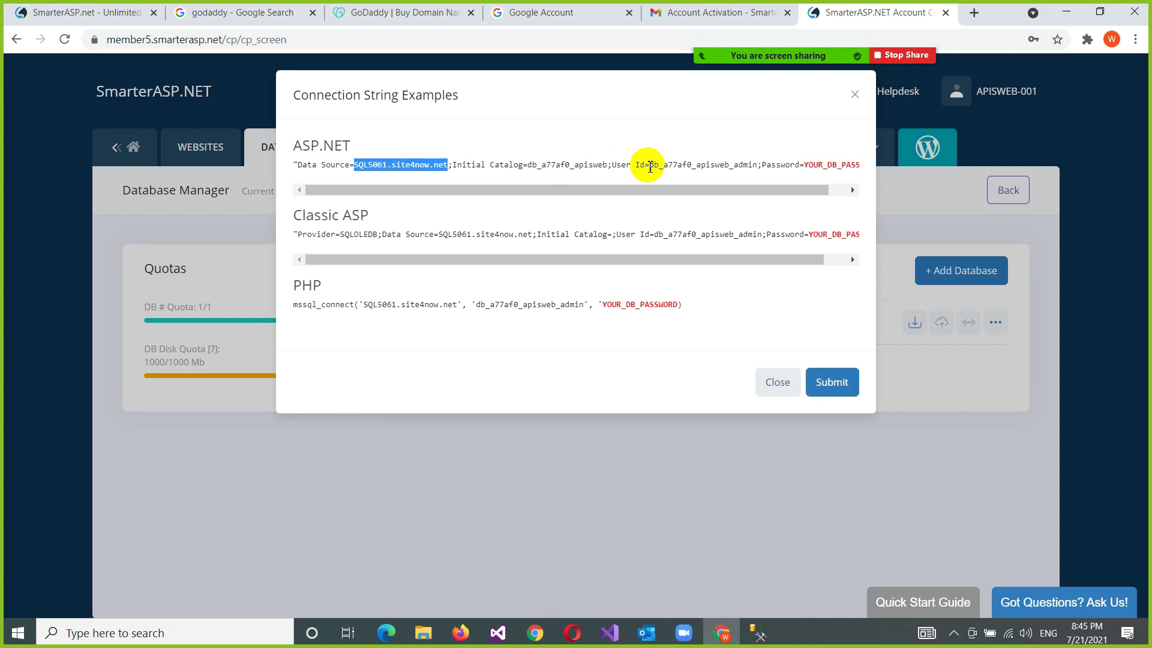
{"action": "left_click_drag", "start_coordinate": [650, 167], "coordinate": [760, 168]}
{"action": "key", "text": "ctrl+c"}
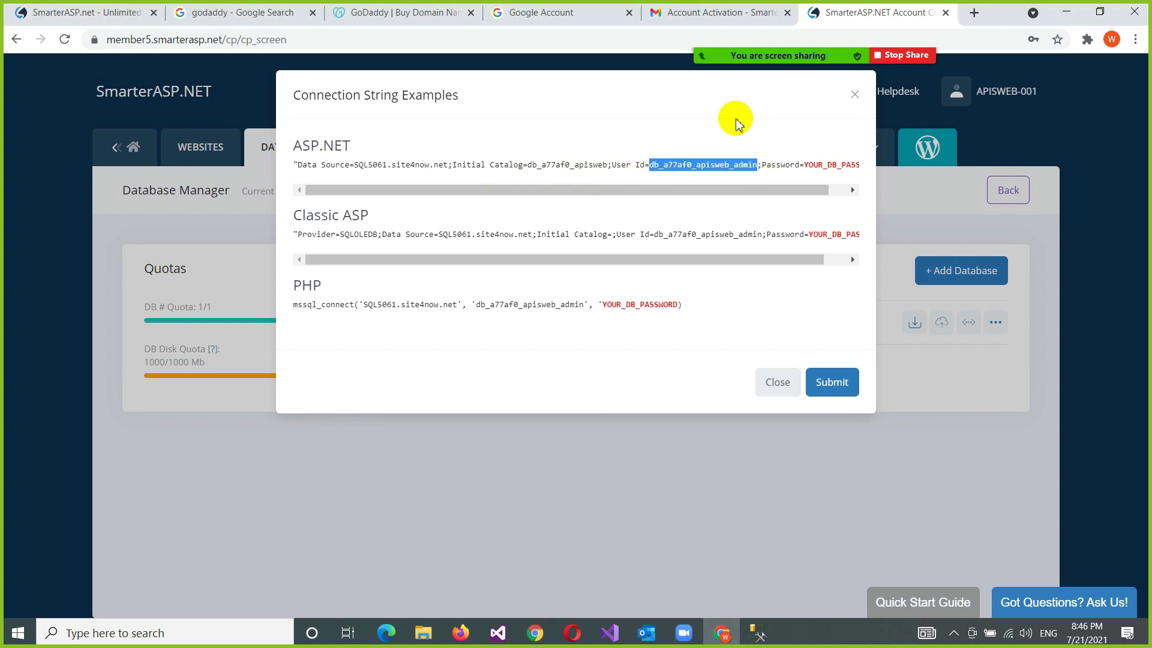
{"action": "left_click", "coordinate": [758, 633]}
{"action": "left_click", "coordinate": [568, 269]}
{"action": "key", "text": "ctrl+v"}
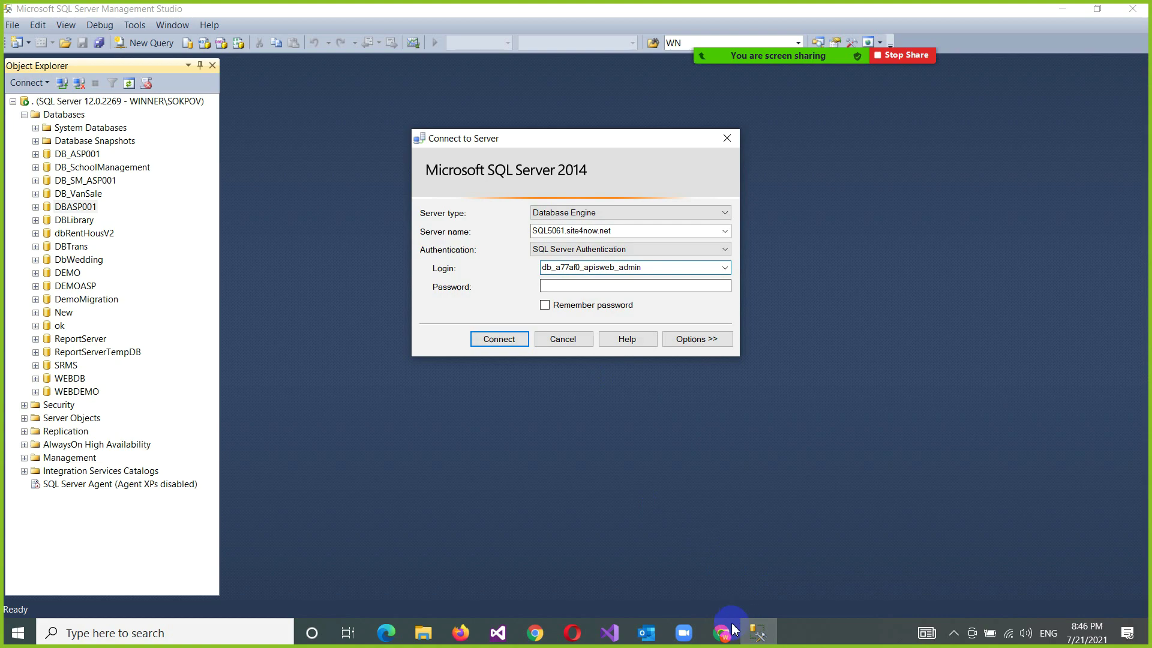
{"action": "left_click", "coordinate": [722, 633]}
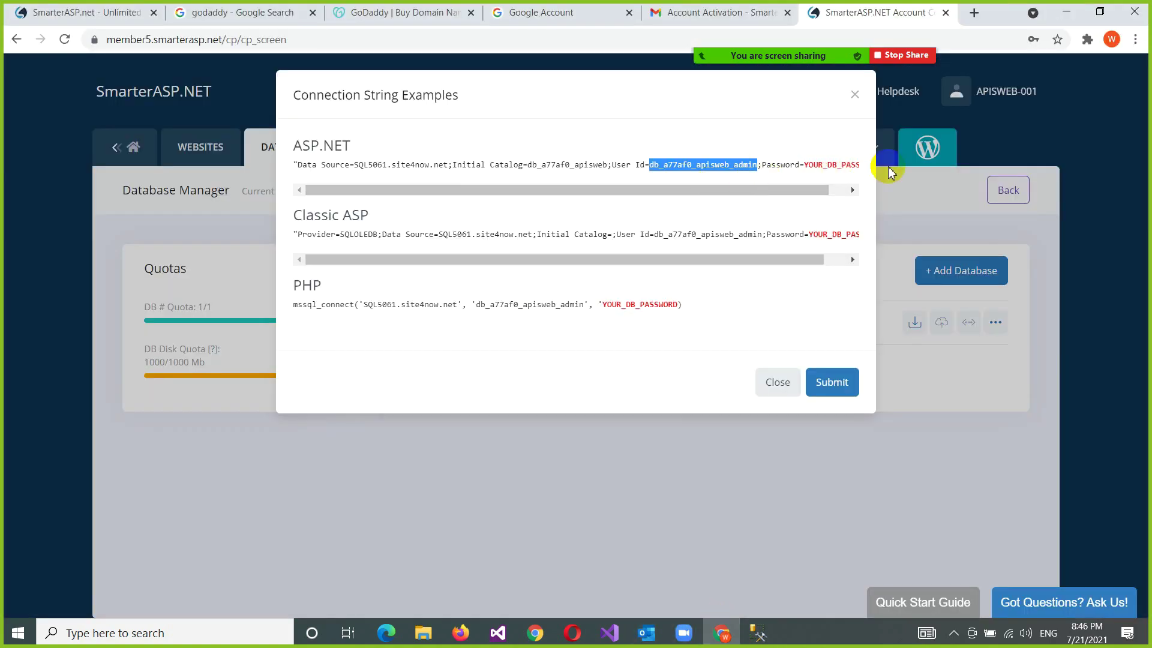
{"action": "left_click", "coordinate": [757, 633]}
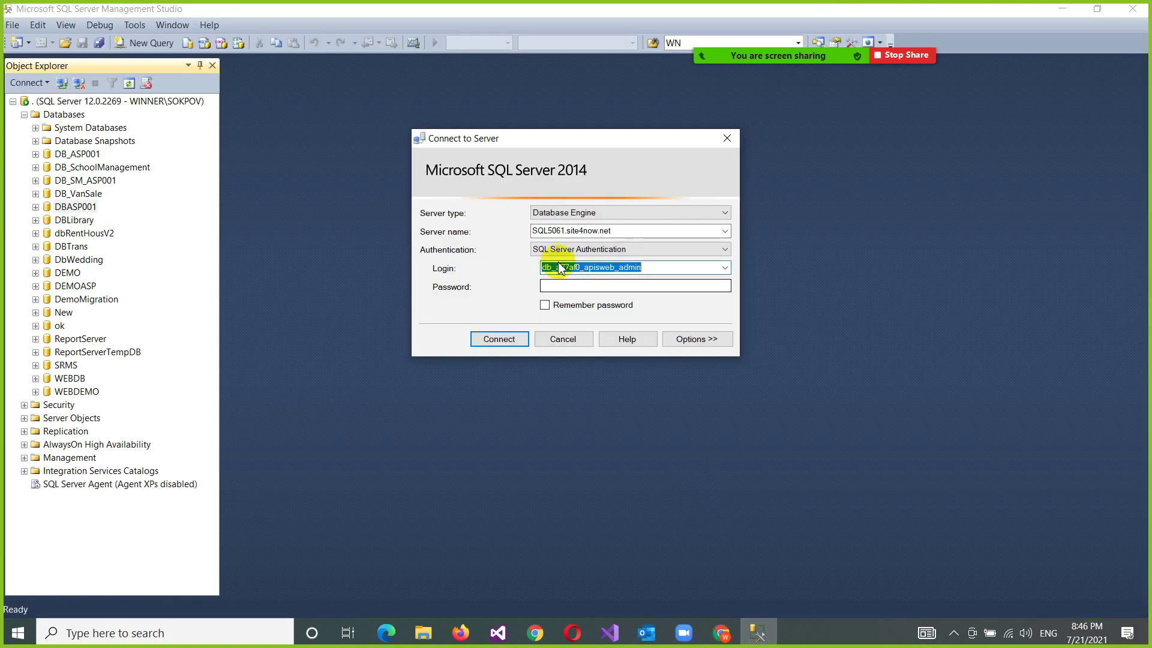
{"action": "left_click", "coordinate": [576, 287]}
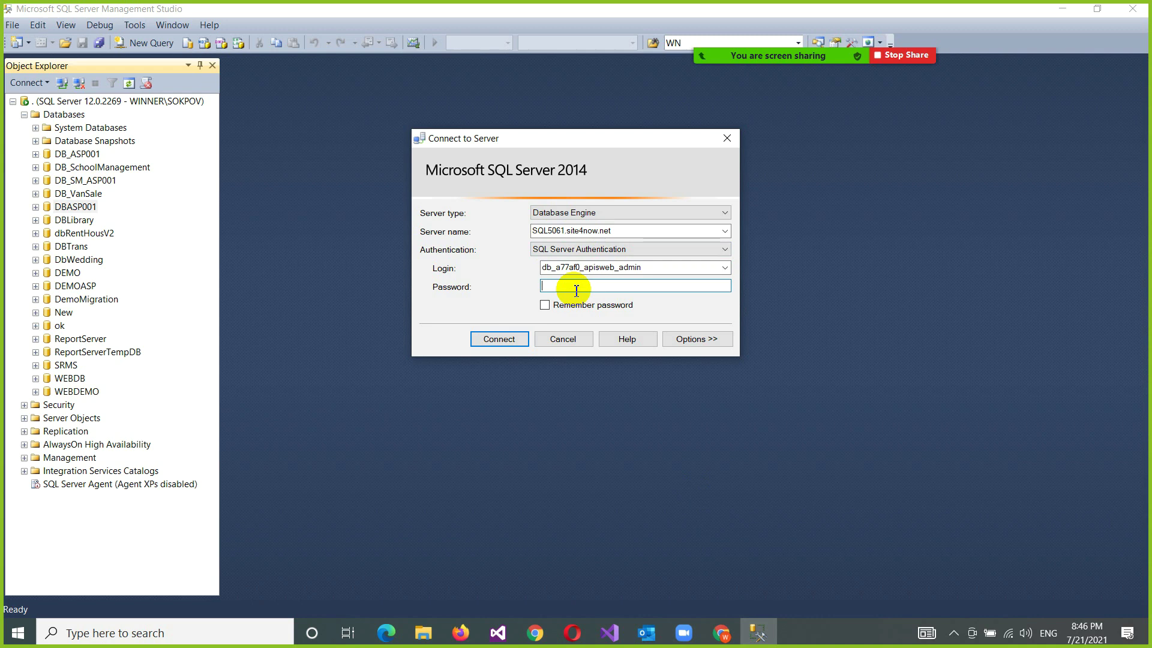
{"action": "type", "text": "********"}
{"action": "left_click", "coordinate": [499, 339]}
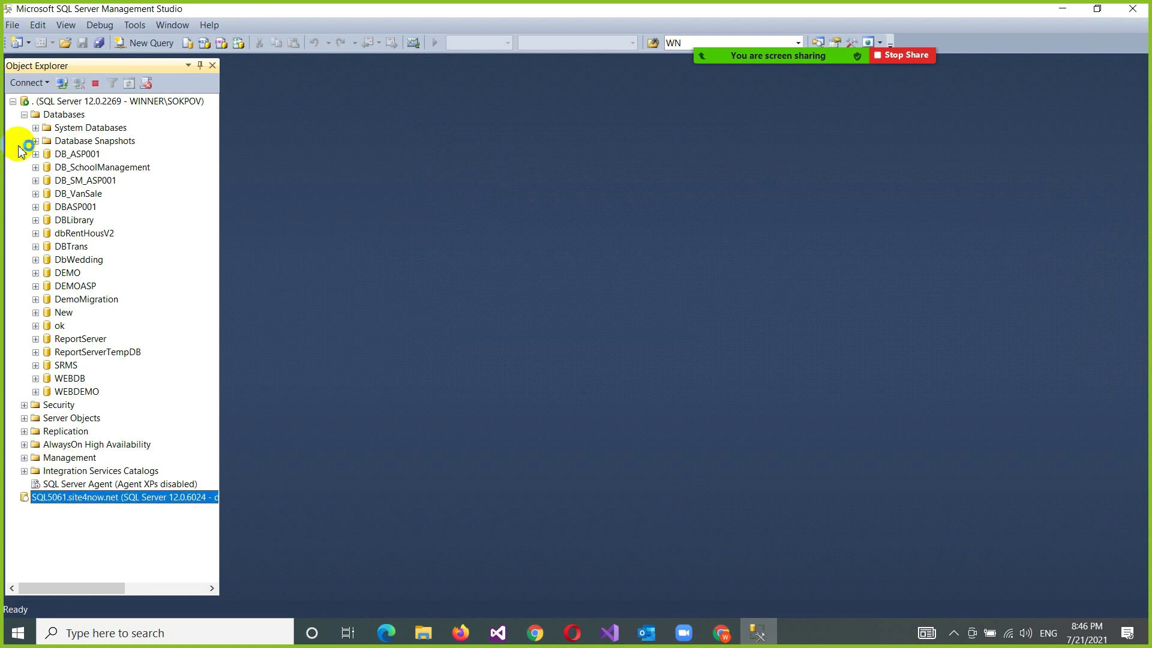
Step: Collapse the local server and expand SQL5061 > Databases > db_a77af0_apisweb > Tables to select dbo.tbStudent
{"action": "left_click", "coordinate": [24, 114]}
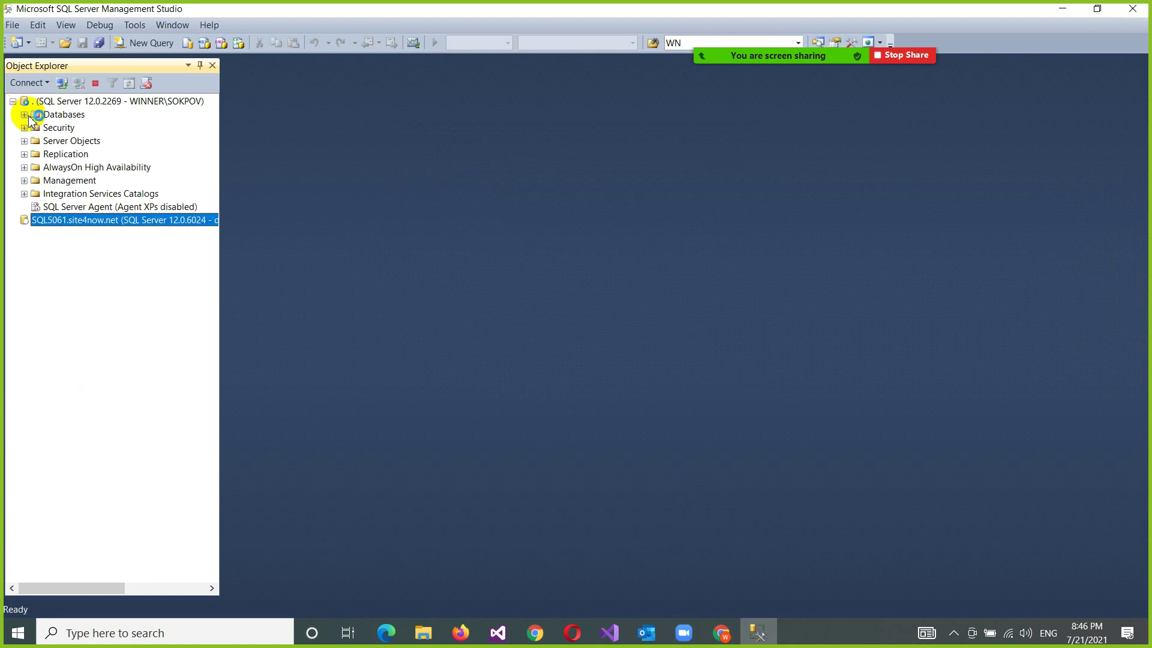
{"action": "left_click", "coordinate": [13, 100]}
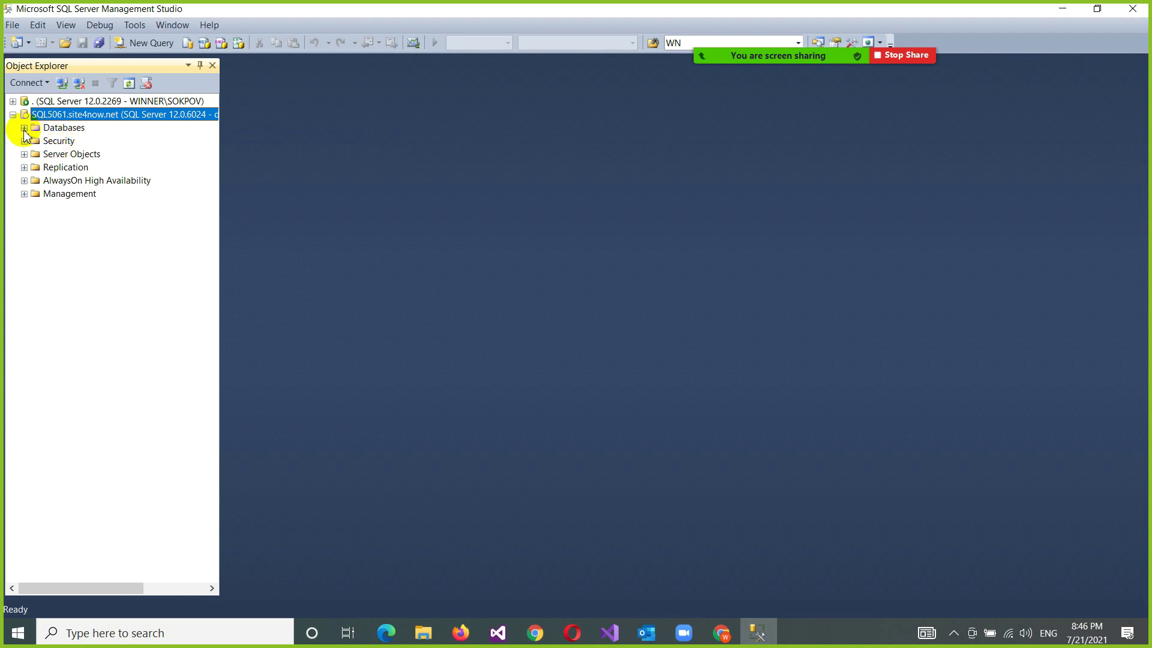
{"action": "left_click", "coordinate": [24, 127]}
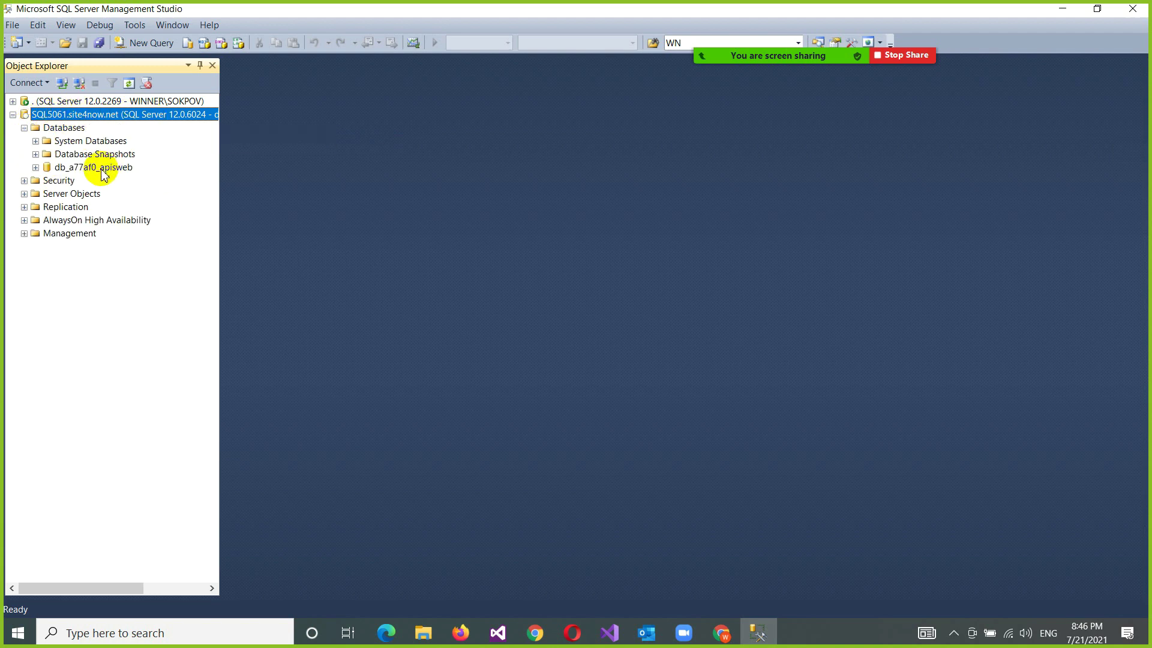
{"action": "left_click", "coordinate": [95, 168]}
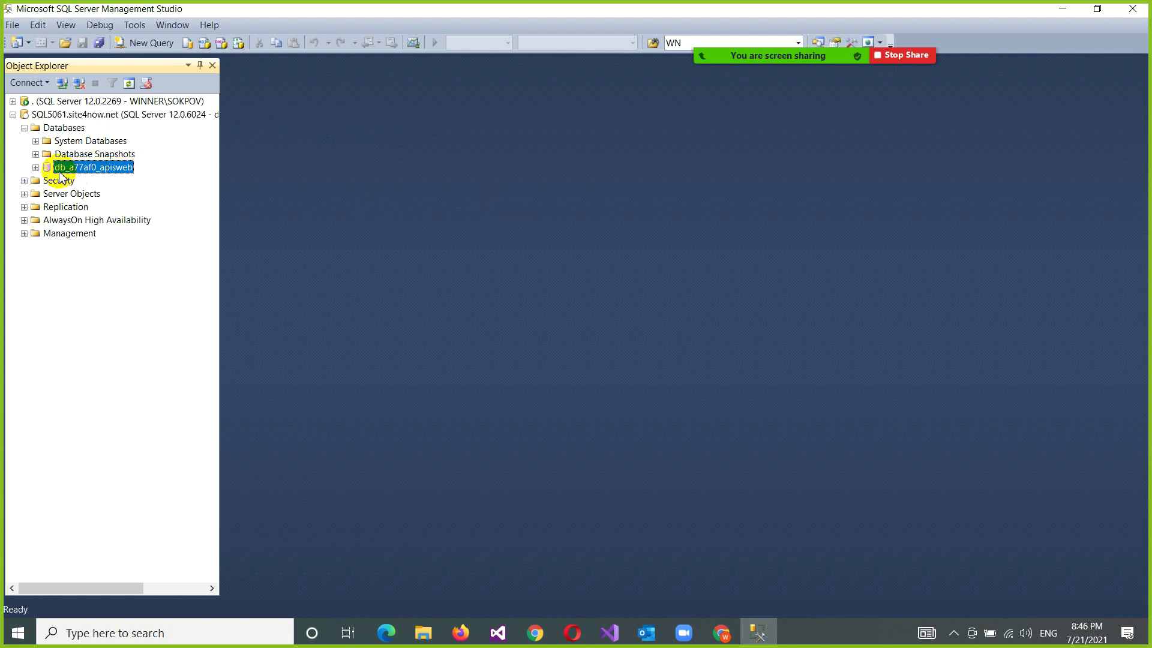
{"action": "left_click", "coordinate": [36, 168]}
{"action": "left_click", "coordinate": [47, 194]}
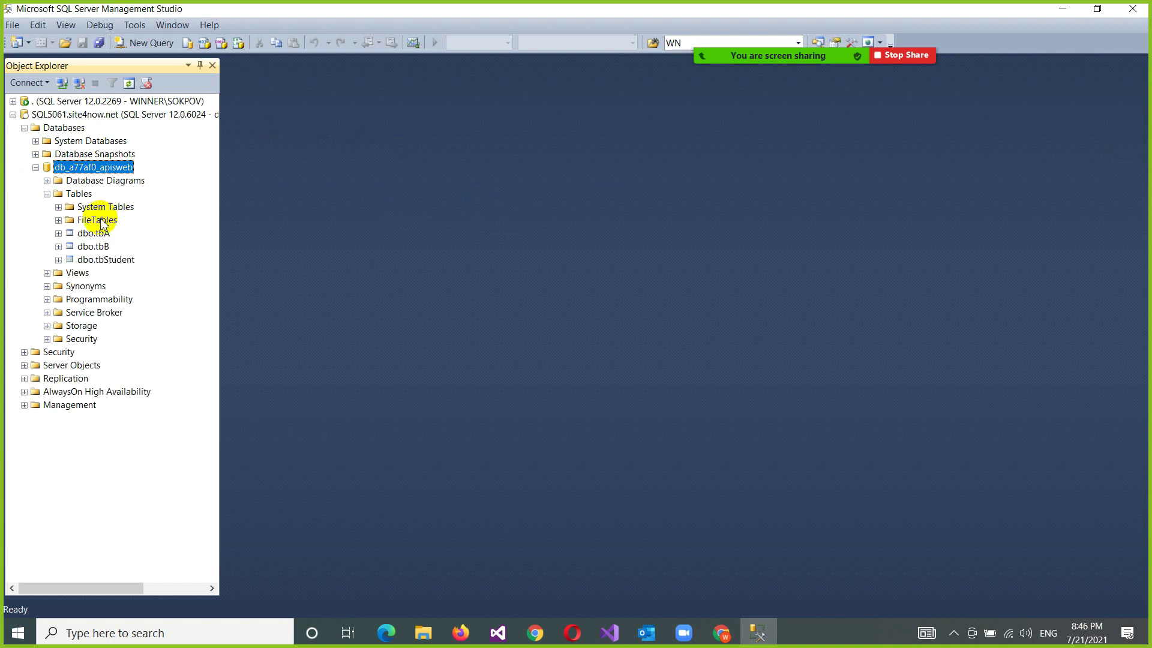
{"action": "left_click", "coordinate": [99, 262]}
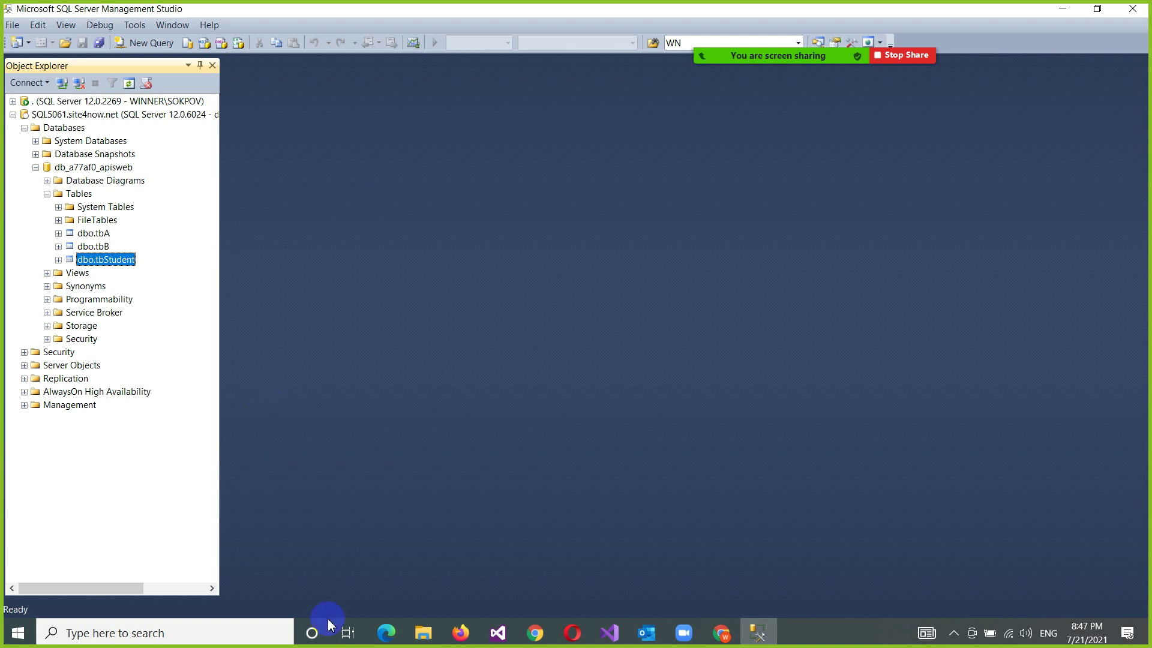
Step: Select SQL5061.site4now.net and the login id in the ASP.NET string, close the examples, return to SSMS
{"action": "mouse_move", "coordinate": [718, 640]}
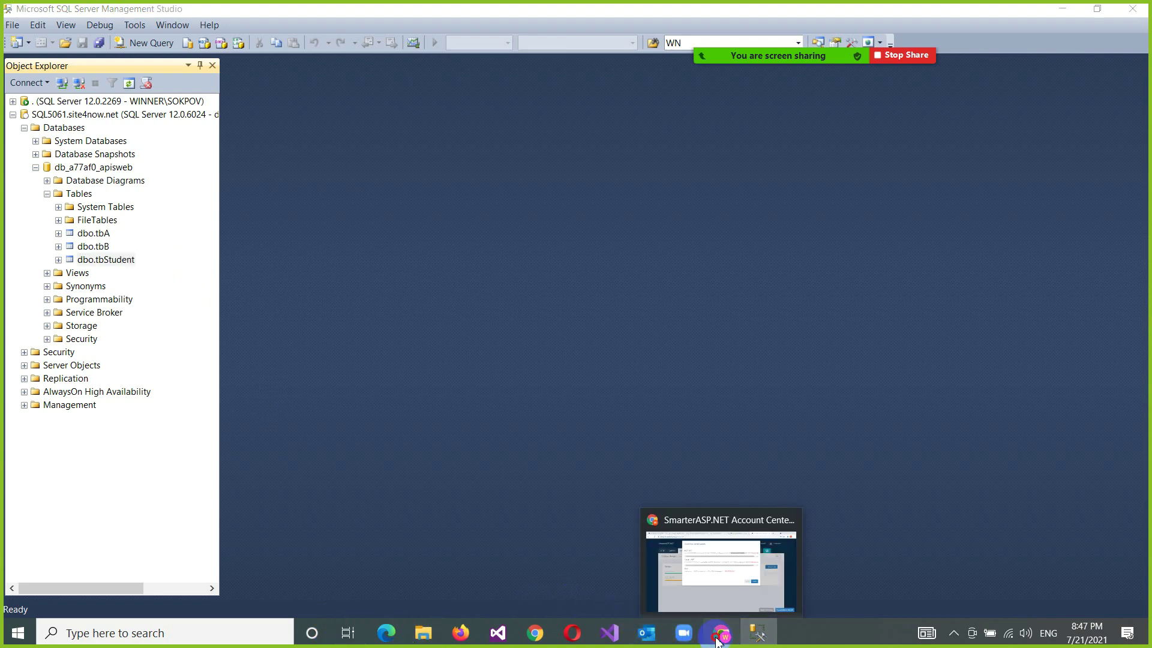
{"action": "left_click", "coordinate": [722, 570]}
{"action": "left_click_drag", "start_coordinate": [654, 187], "coordinate": [570, 190]}
{"action": "left_click_drag", "start_coordinate": [354, 165], "coordinate": [450, 166]}
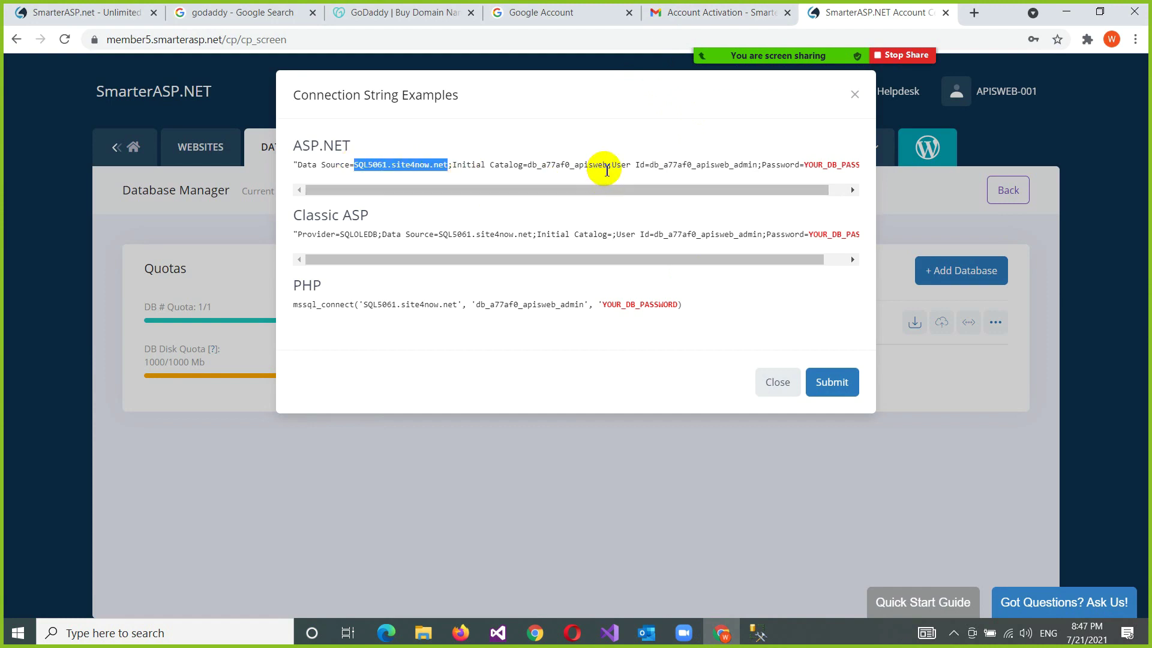
{"action": "left_click_drag", "start_coordinate": [650, 166], "coordinate": [860, 166]}
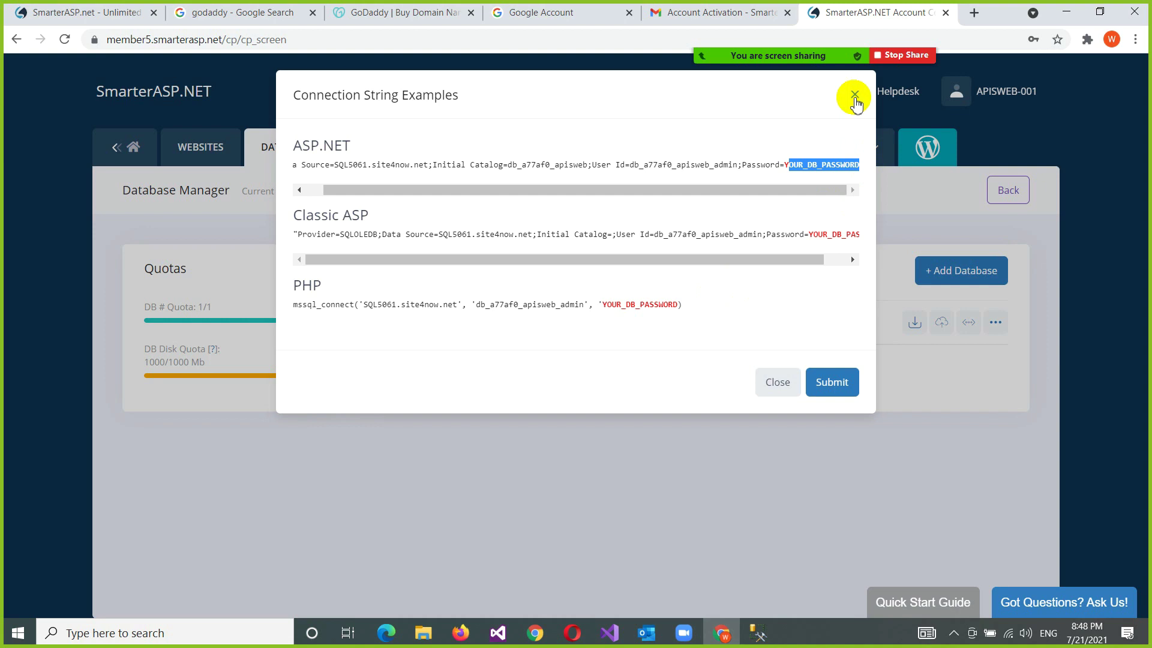
{"action": "left_click", "coordinate": [855, 96]}
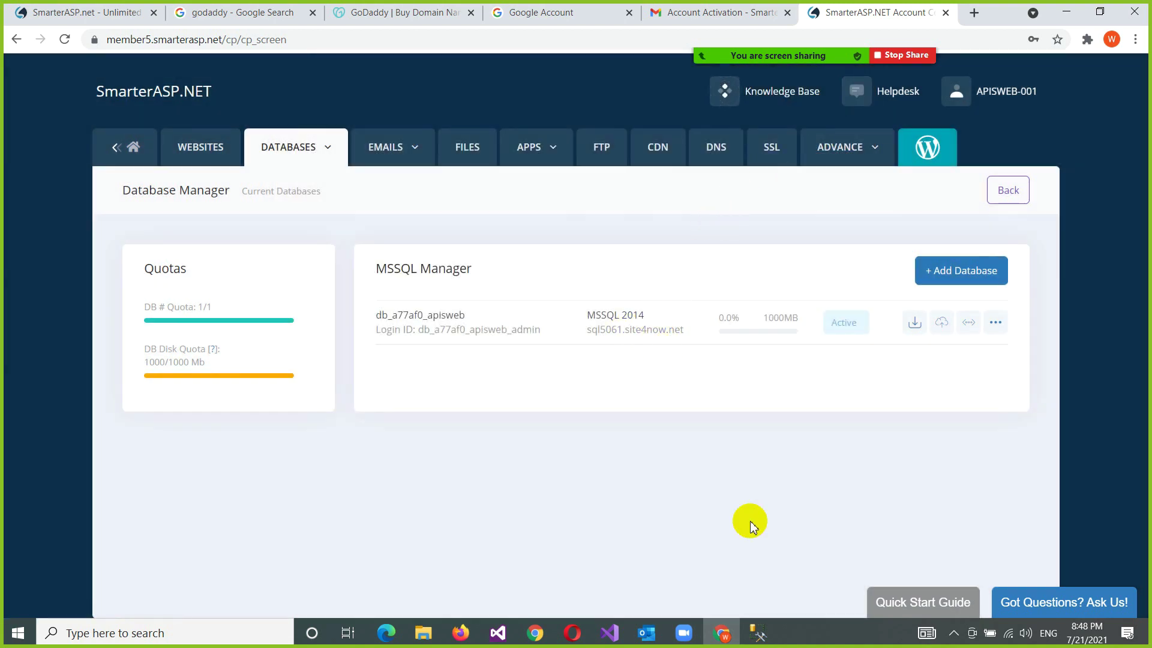
{"action": "left_click", "coordinate": [758, 633]}
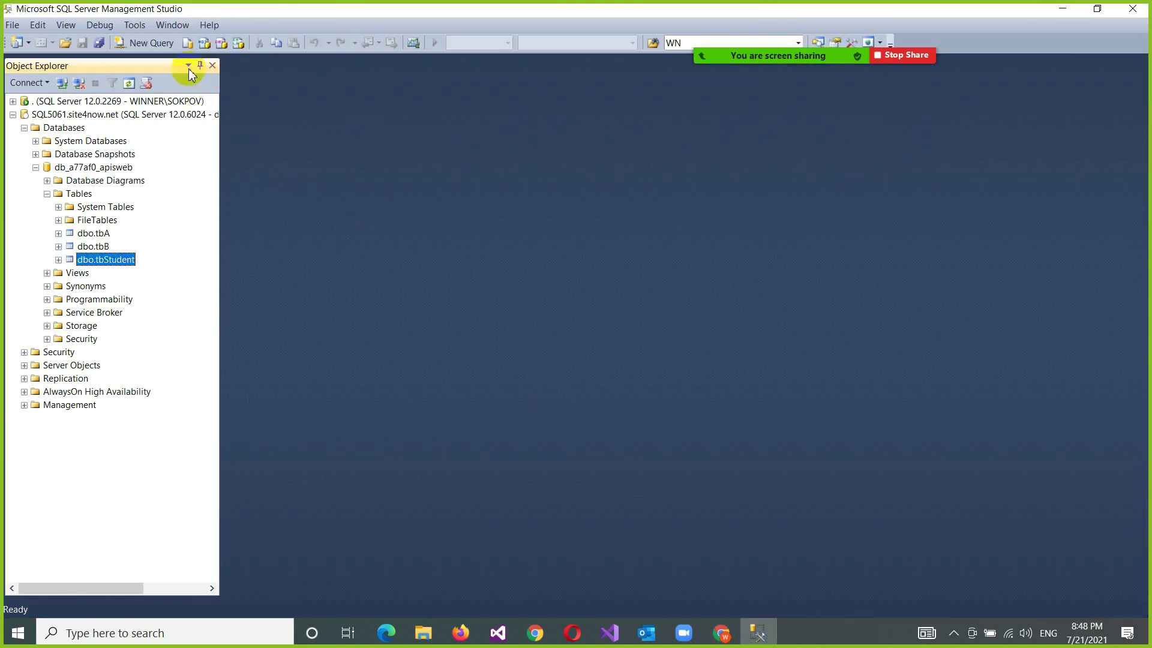
Step: Run 'select * from tbStudent' in a new query on the hosted database
{"action": "left_click", "coordinate": [147, 42]}
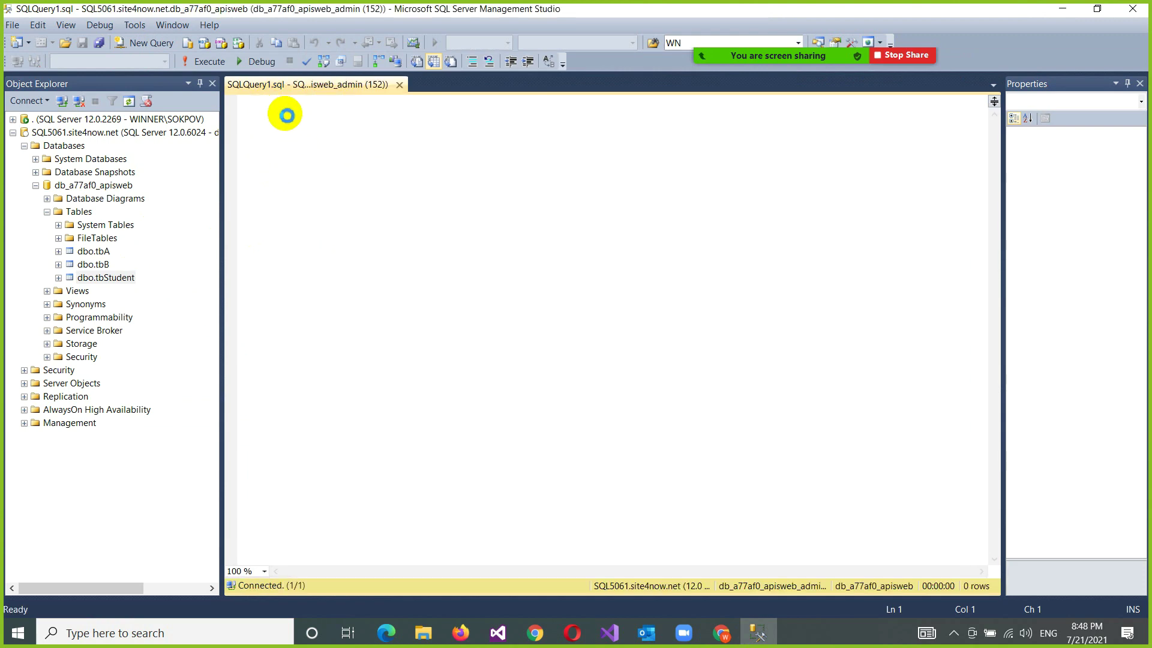
{"action": "left_click", "coordinate": [283, 128]}
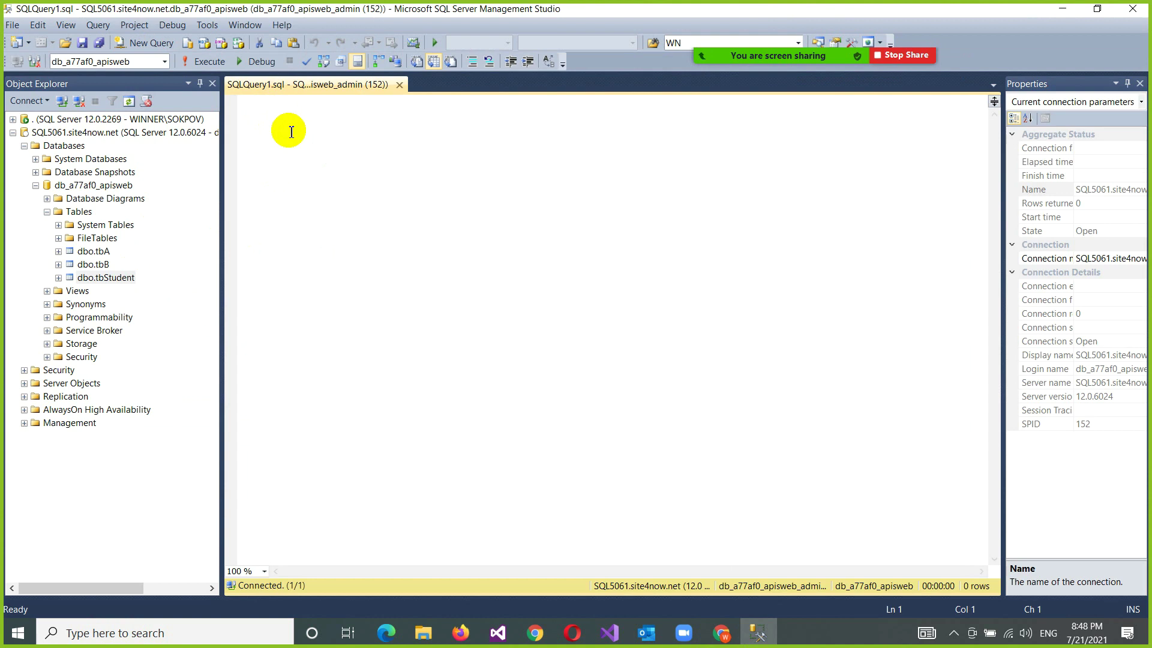
{"action": "scroll", "coordinate": [288, 129], "scroll_direction": "up", "scroll_amount": 7}
{"action": "type", "text": "s"}
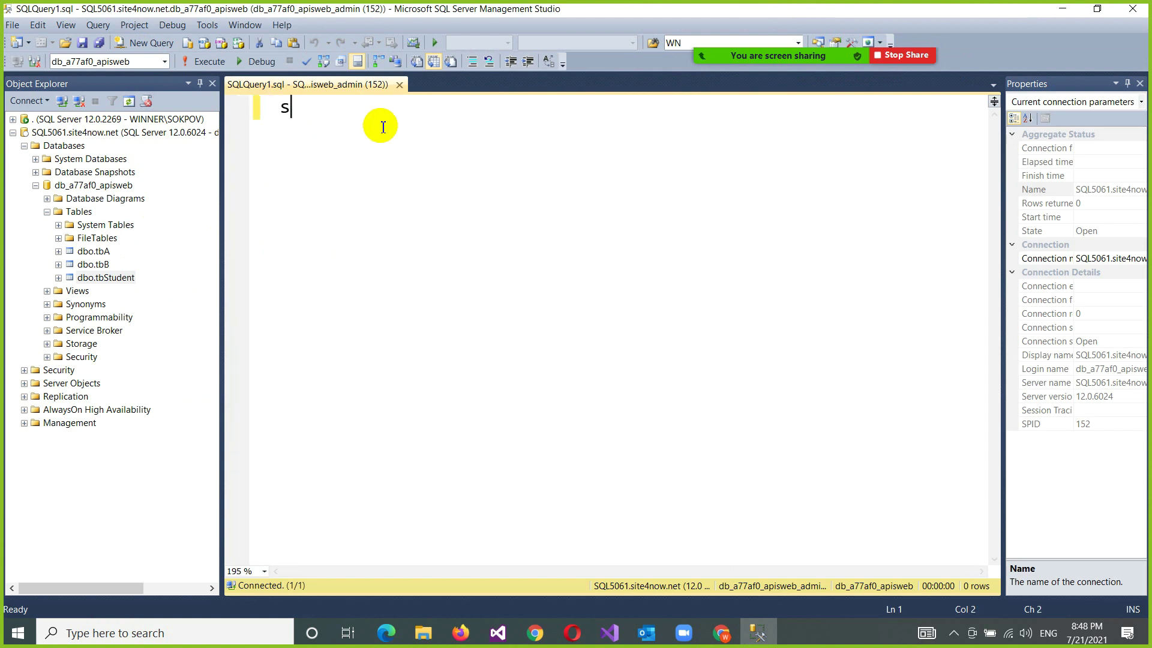
{"action": "type", "text": "elect * from tb"}
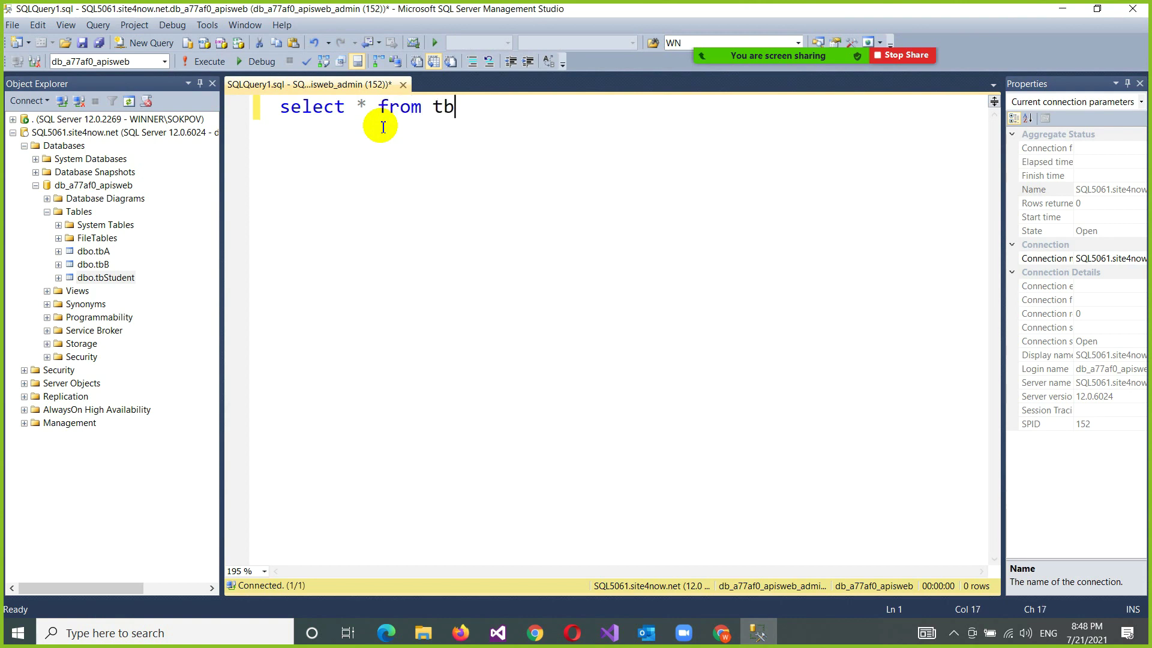
{"action": "type", "text": "Student"}
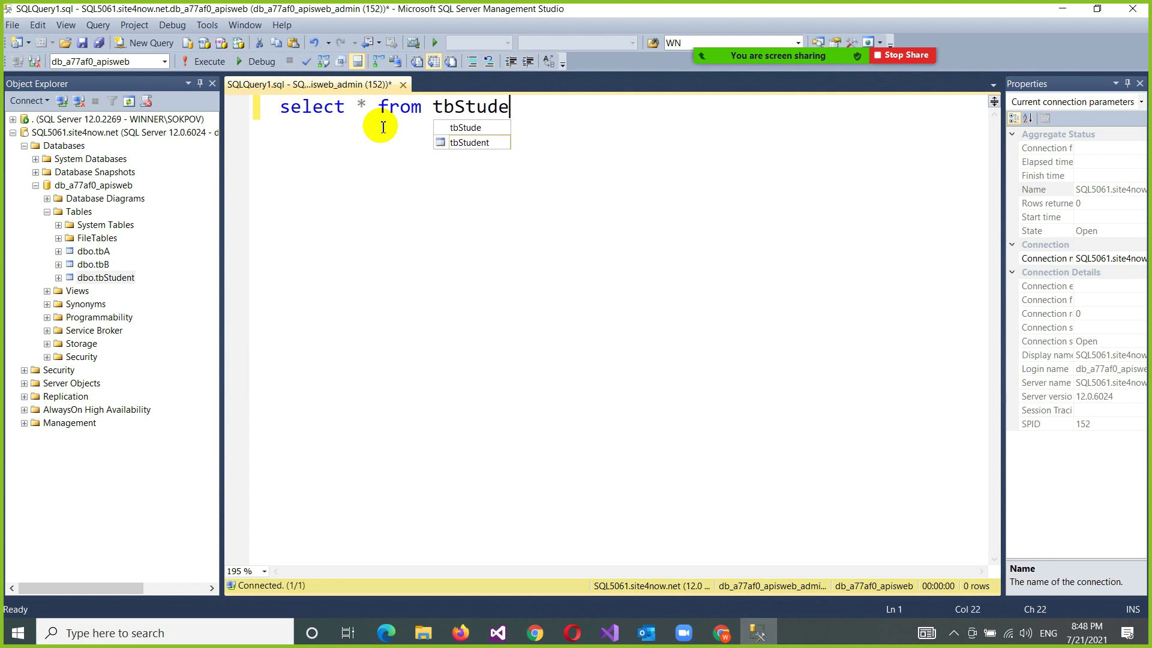
{"action": "double_click", "coordinate": [458, 142]}
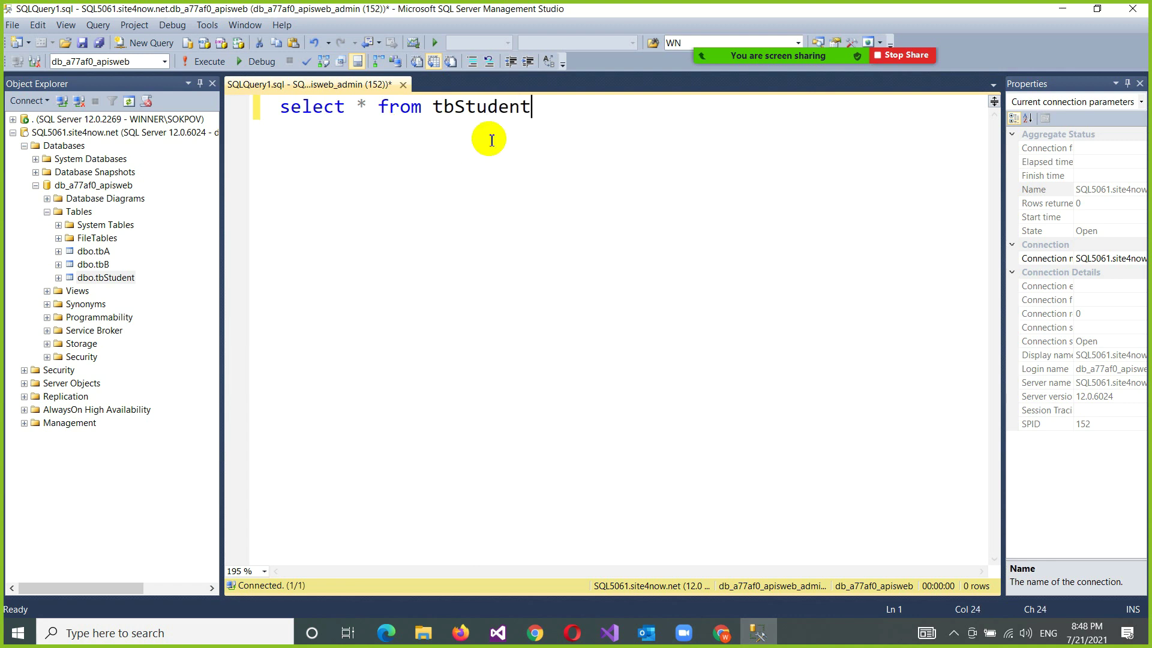
{"action": "left_click", "coordinate": [205, 61]}
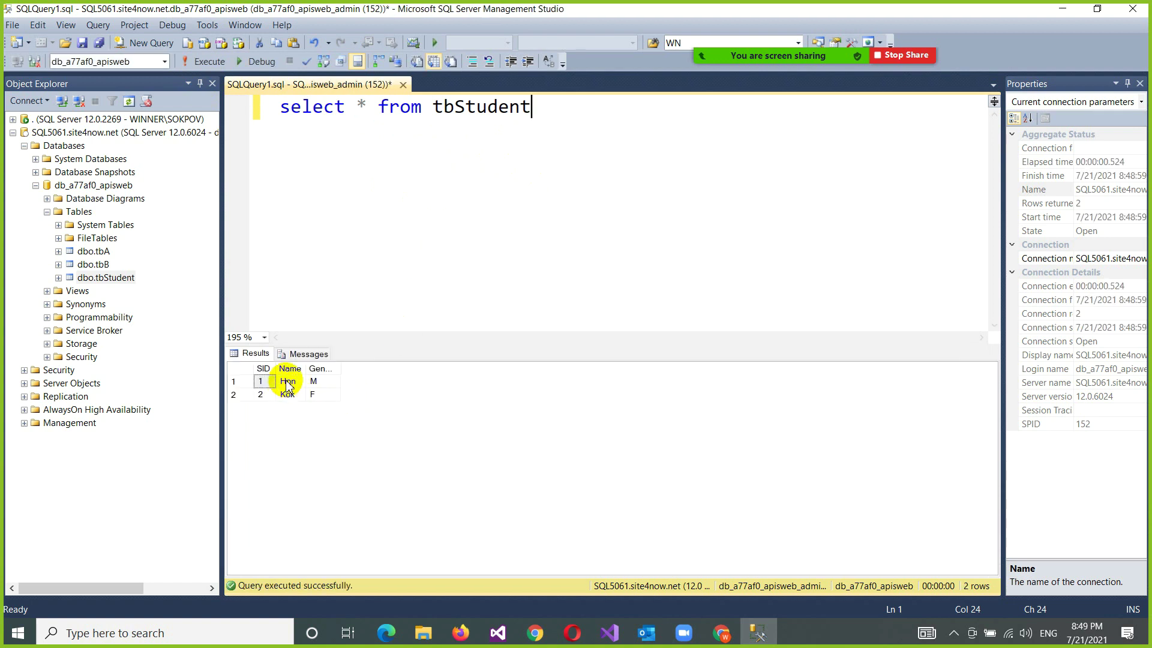
Step: Inspect the two returned student rows, then minimize Management Studio
{"action": "left_click", "coordinate": [289, 394]}
{"action": "left_click", "coordinate": [260, 381]}
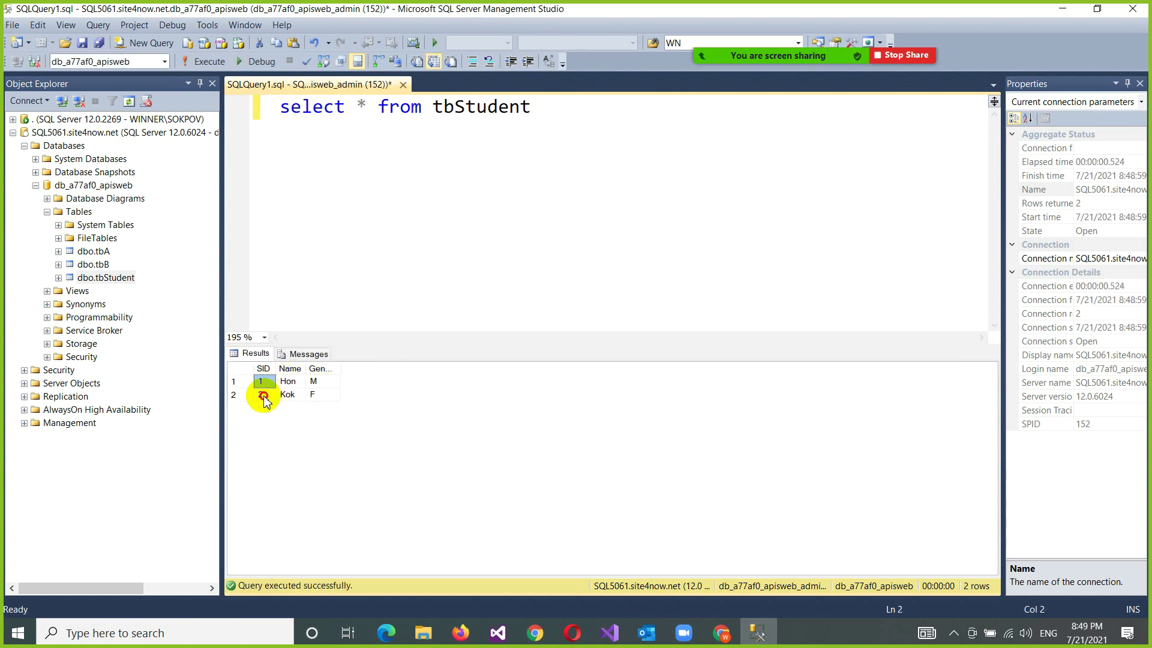
{"action": "left_click", "coordinate": [288, 381]}
{"action": "left_click", "coordinate": [313, 384]}
{"action": "left_click_drag", "start_coordinate": [315, 396], "coordinate": [288, 395]}
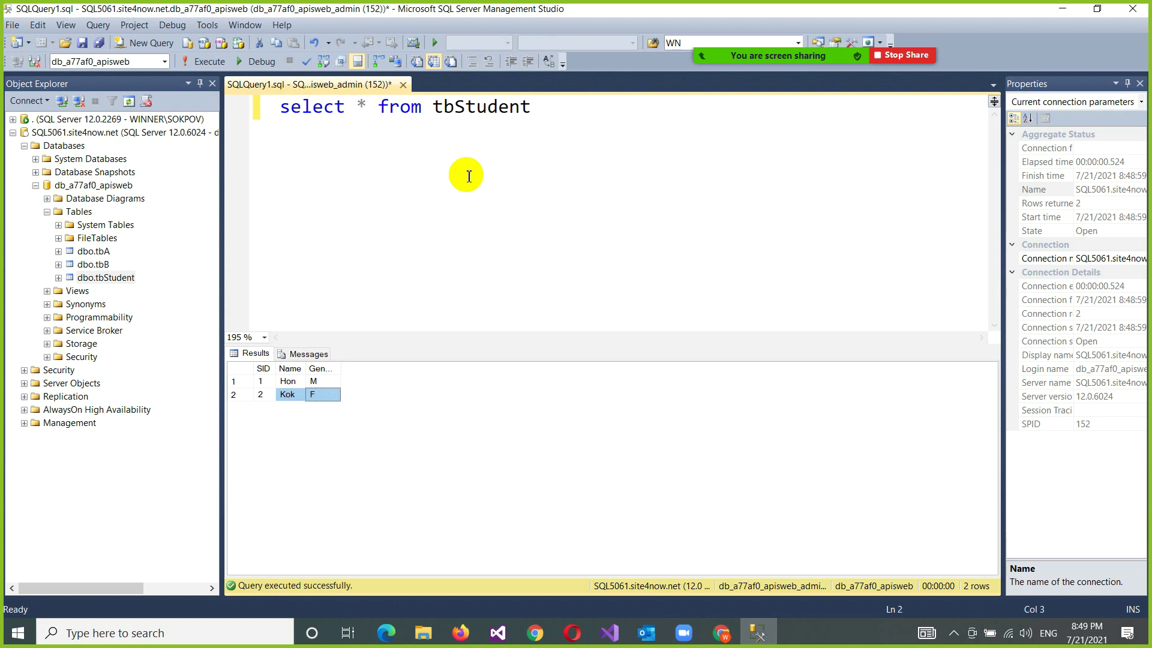
{"action": "left_click", "coordinate": [1067, 11]}
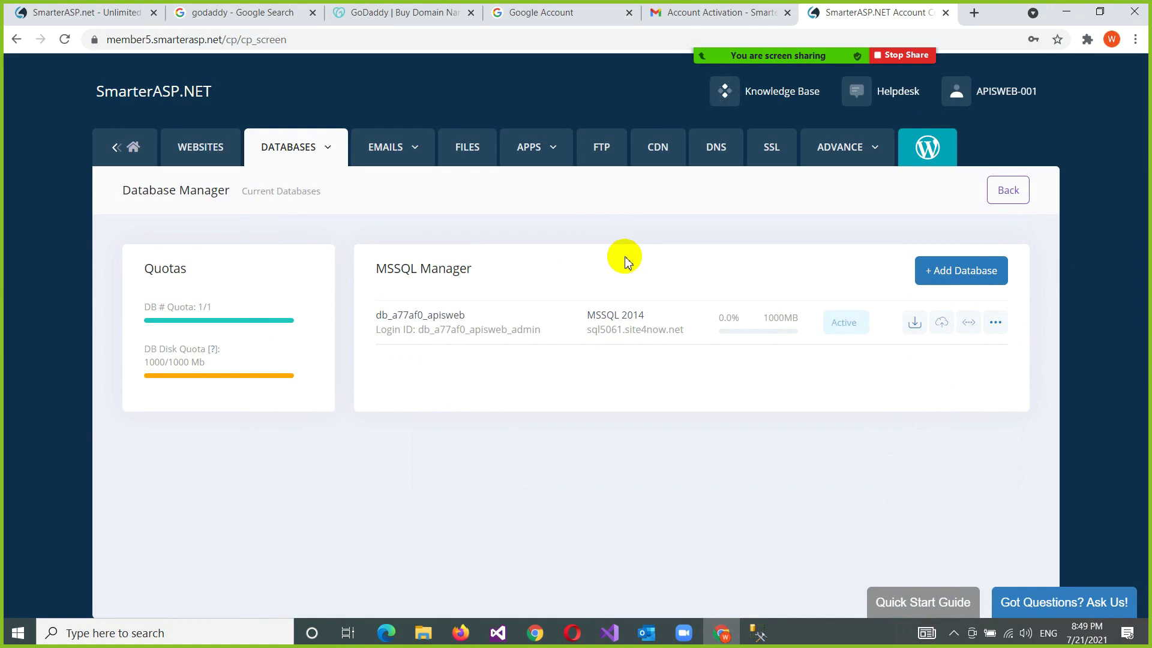
Step: View site1 under My Websites, then switch to BankingController.cs in Visual Studio
{"action": "left_click", "coordinate": [192, 147]}
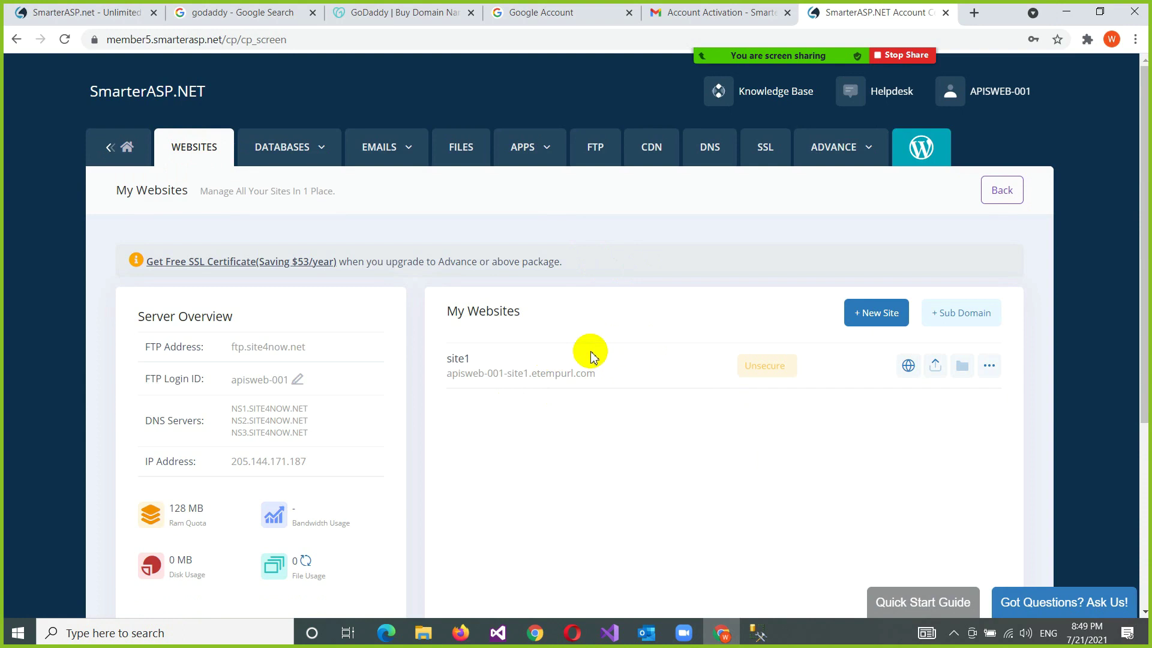
{"action": "scroll", "coordinate": [588, 353], "scroll_direction": "down", "scroll_amount": 1}
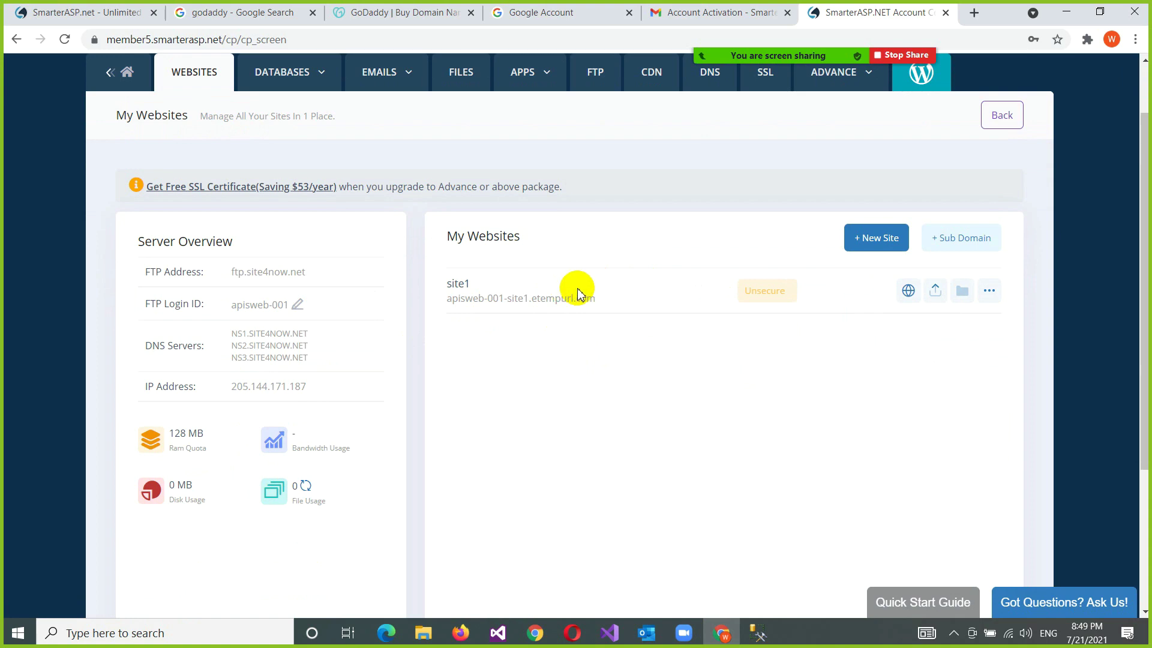
{"action": "left_click", "coordinate": [498, 633]}
{"action": "scroll", "coordinate": [600, 210], "scroll_direction": "down", "scroll_amount": 2}
{"action": "scroll", "coordinate": [548, 222], "scroll_direction": "up", "scroll_amount": 1}
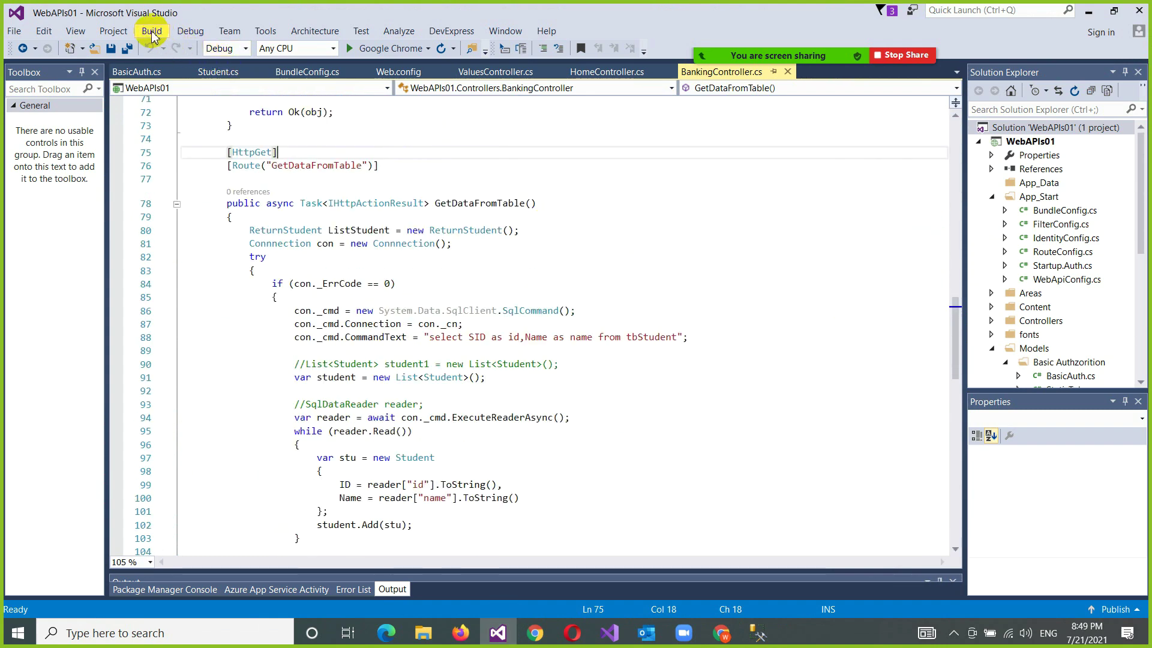
Step: Start Build > Publish WebAPIs01 and create a custom publish profile named Api
{"action": "left_click", "coordinate": [189, 38]}
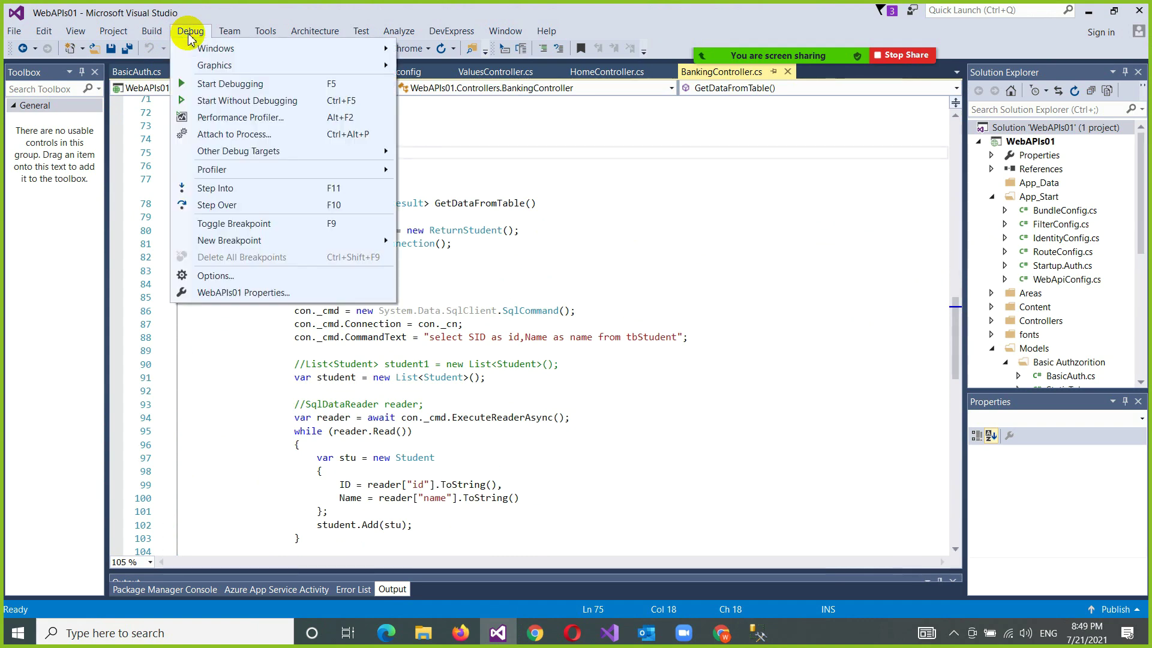
{"action": "left_click", "coordinate": [189, 33]}
{"action": "left_click", "coordinate": [152, 31]}
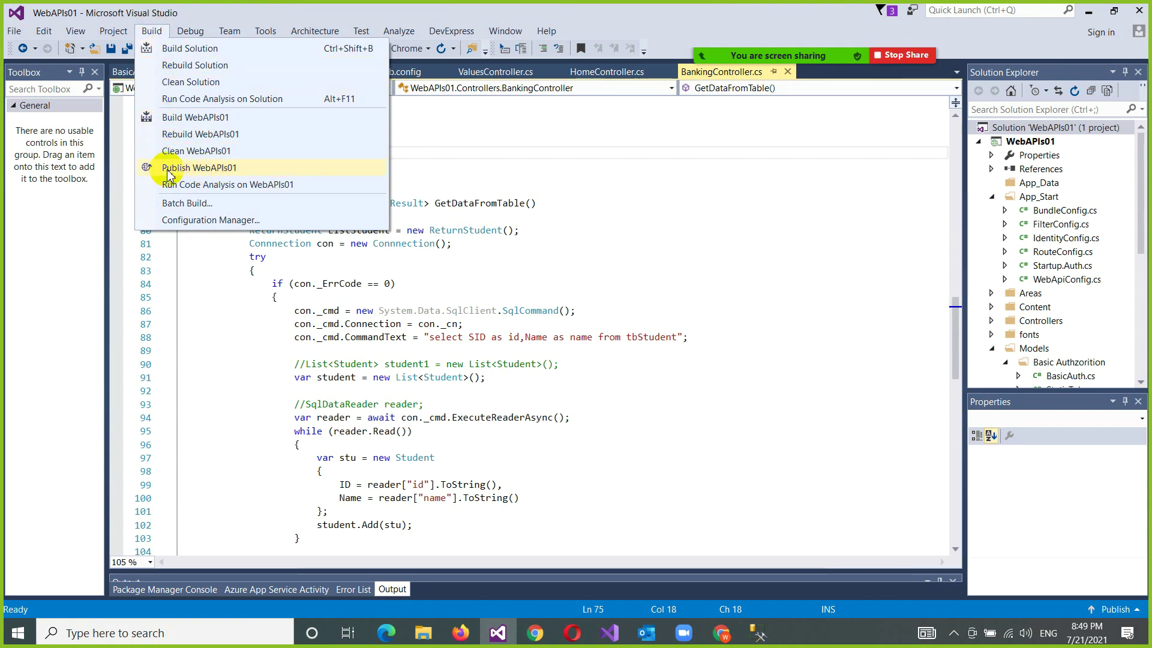
{"action": "left_click", "coordinate": [205, 170]}
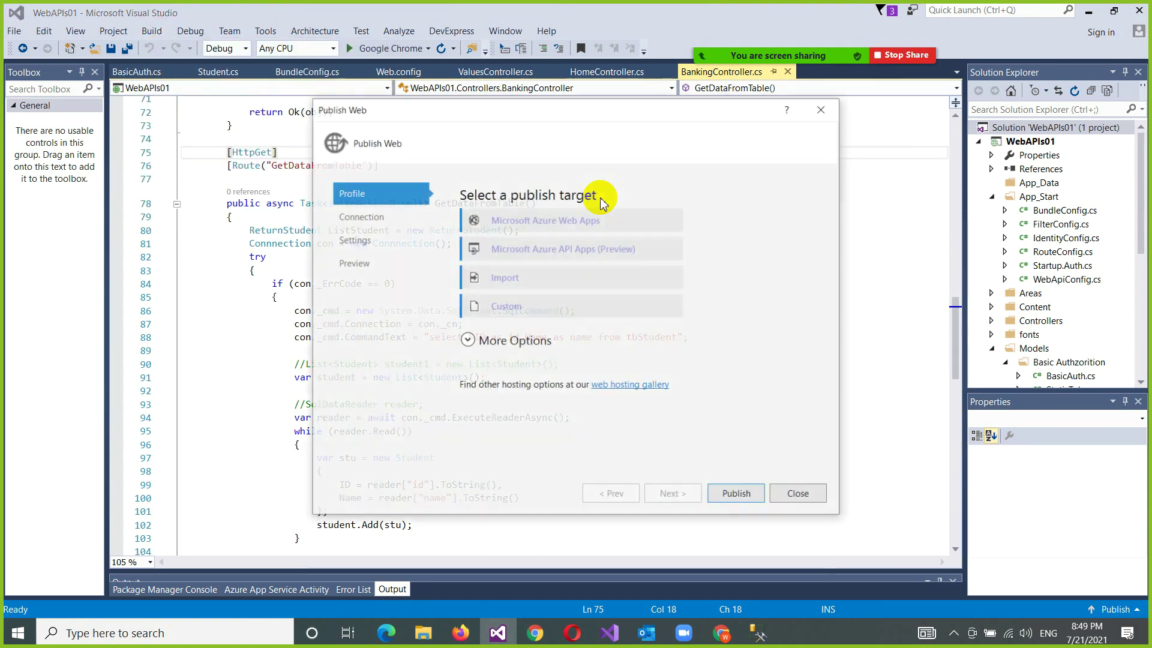
{"action": "left_click_drag", "start_coordinate": [558, 114], "coordinate": [534, 112]}
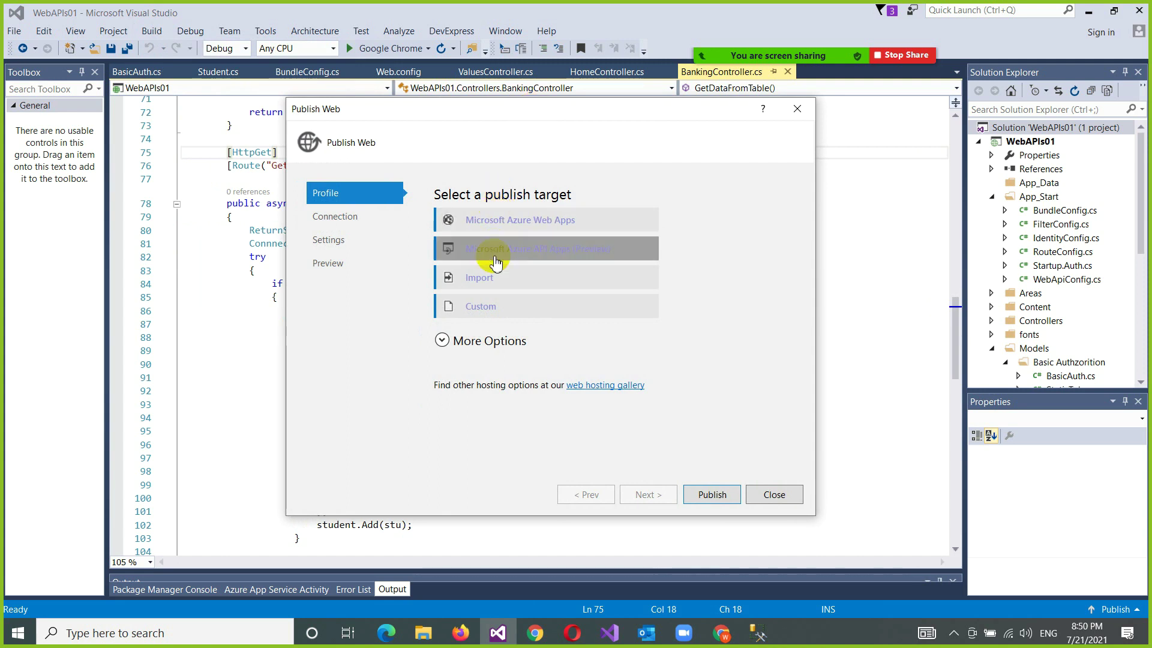
{"action": "left_click", "coordinate": [488, 305]}
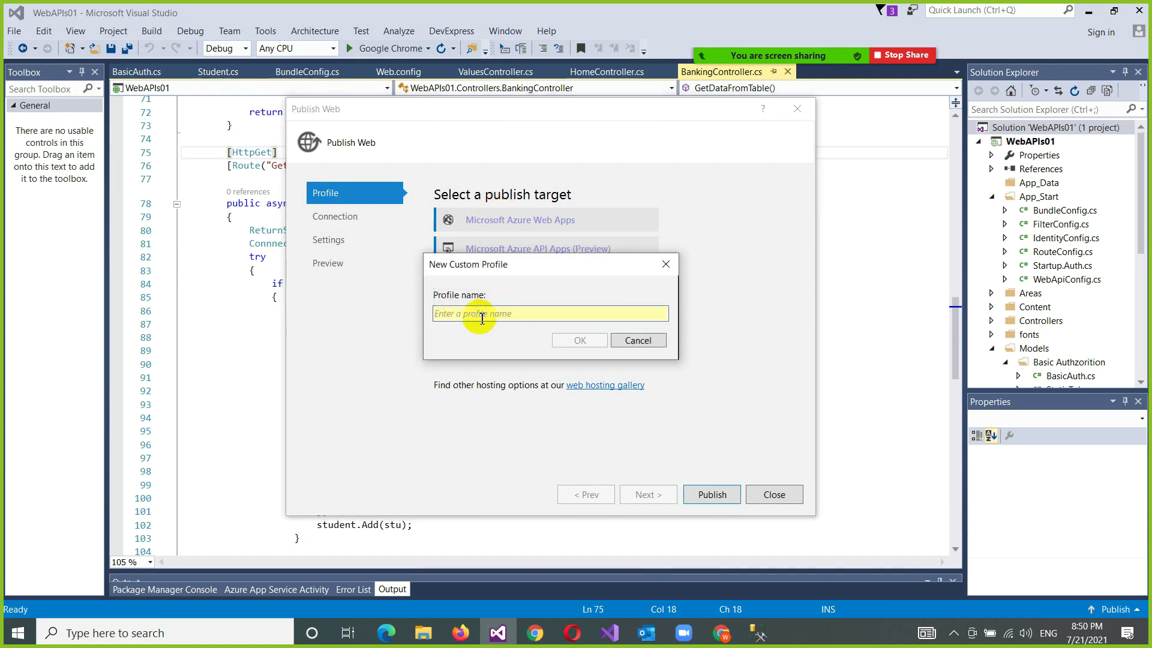
{"action": "type", "text": "Api"}
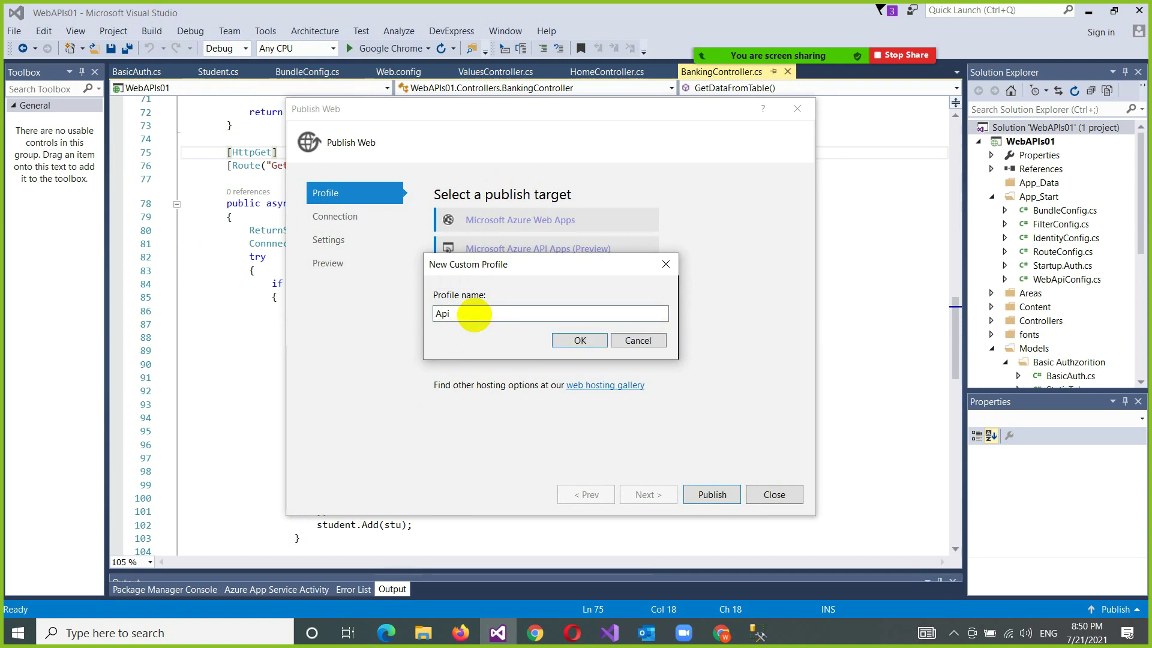
{"action": "left_click", "coordinate": [575, 339]}
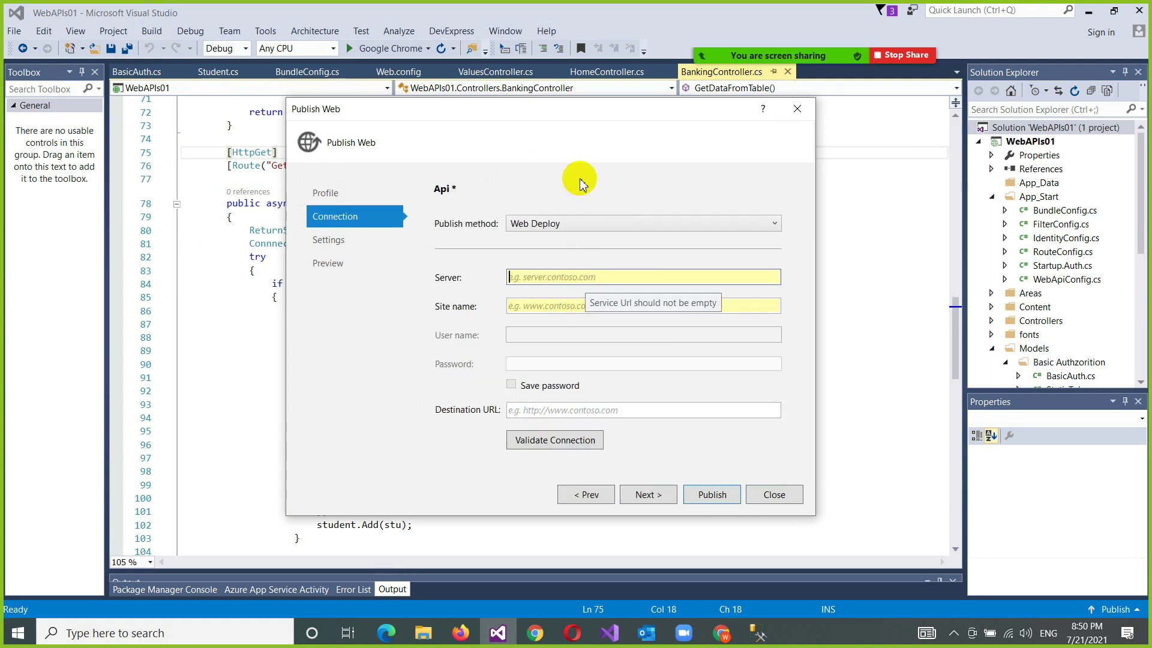
Step: Try FTP, then revert the publish method to Web Deploy while checking the Server and Site name fields
{"action": "left_click_drag", "start_coordinate": [538, 110], "coordinate": [517, 93]}
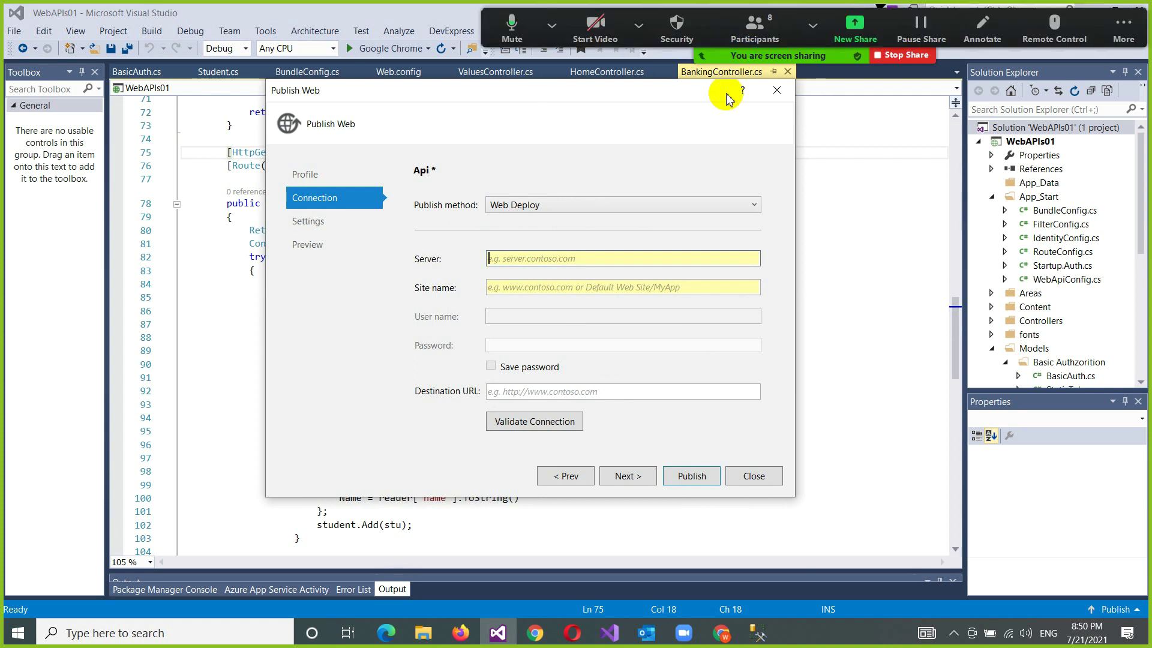
{"action": "left_click", "coordinate": [564, 204]}
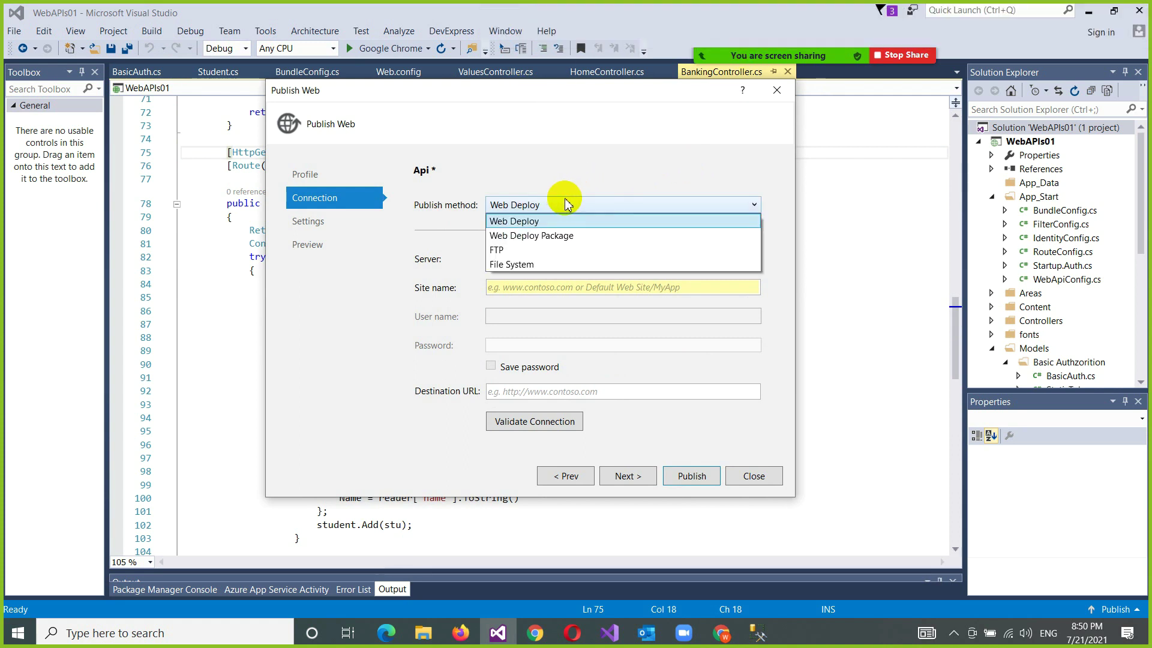
{"action": "left_click", "coordinate": [506, 249]}
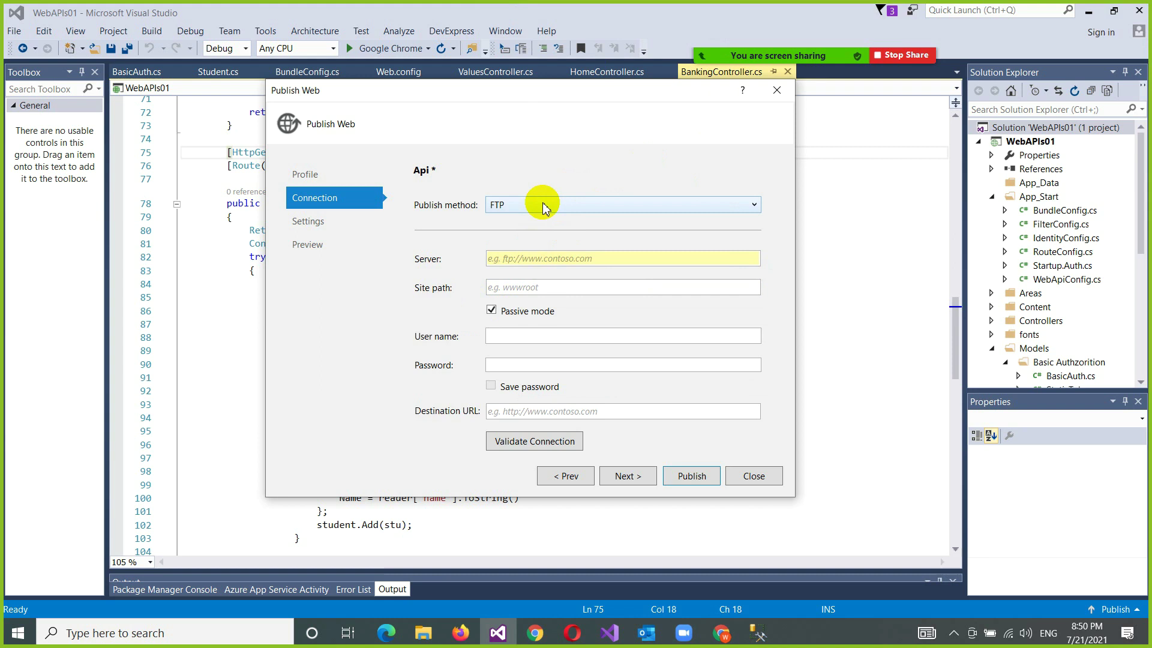
{"action": "left_click", "coordinate": [543, 206]}
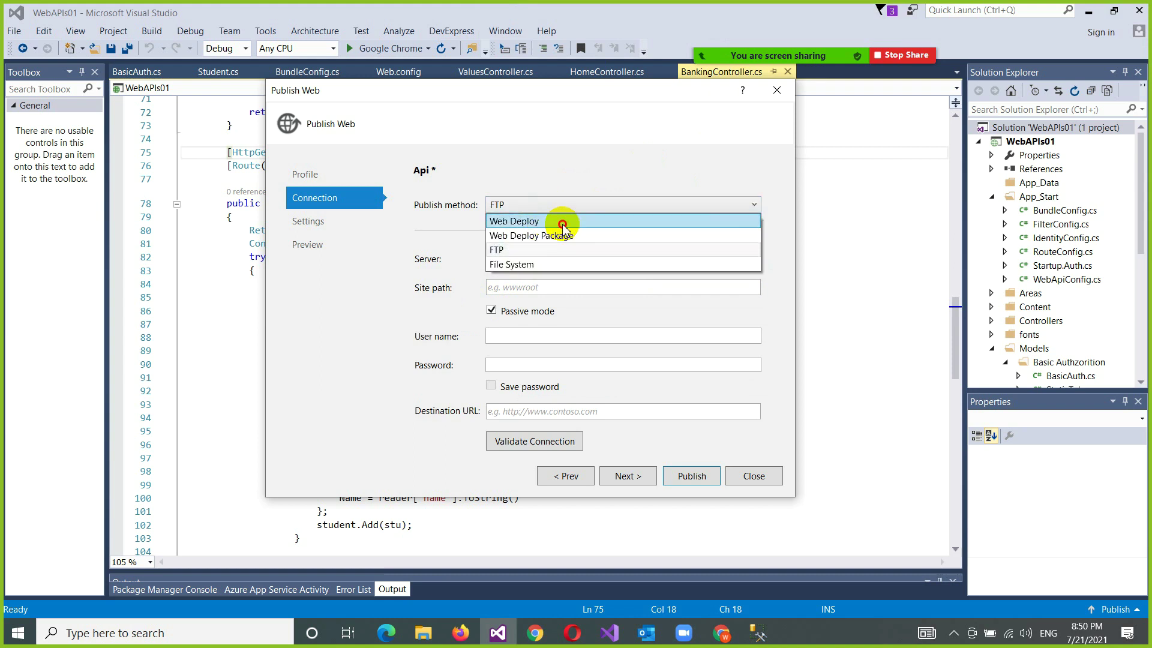
{"action": "left_click", "coordinate": [559, 223]}
{"action": "left_click", "coordinate": [516, 287]}
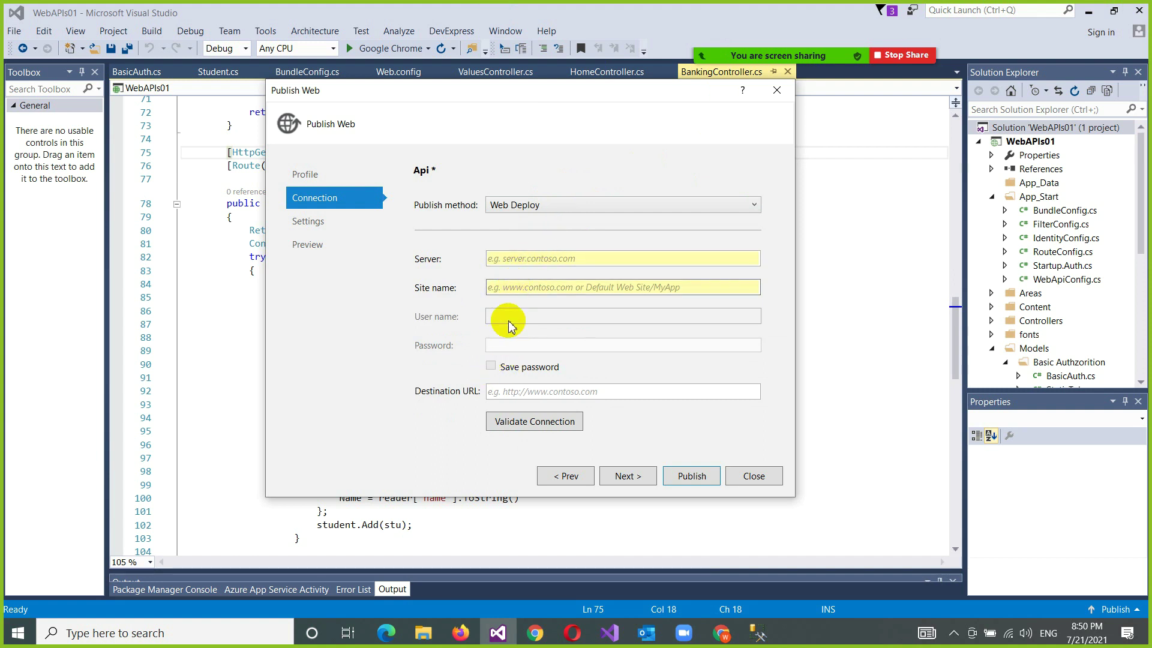
{"action": "left_click", "coordinate": [520, 261]}
{"action": "left_click", "coordinate": [508, 288]}
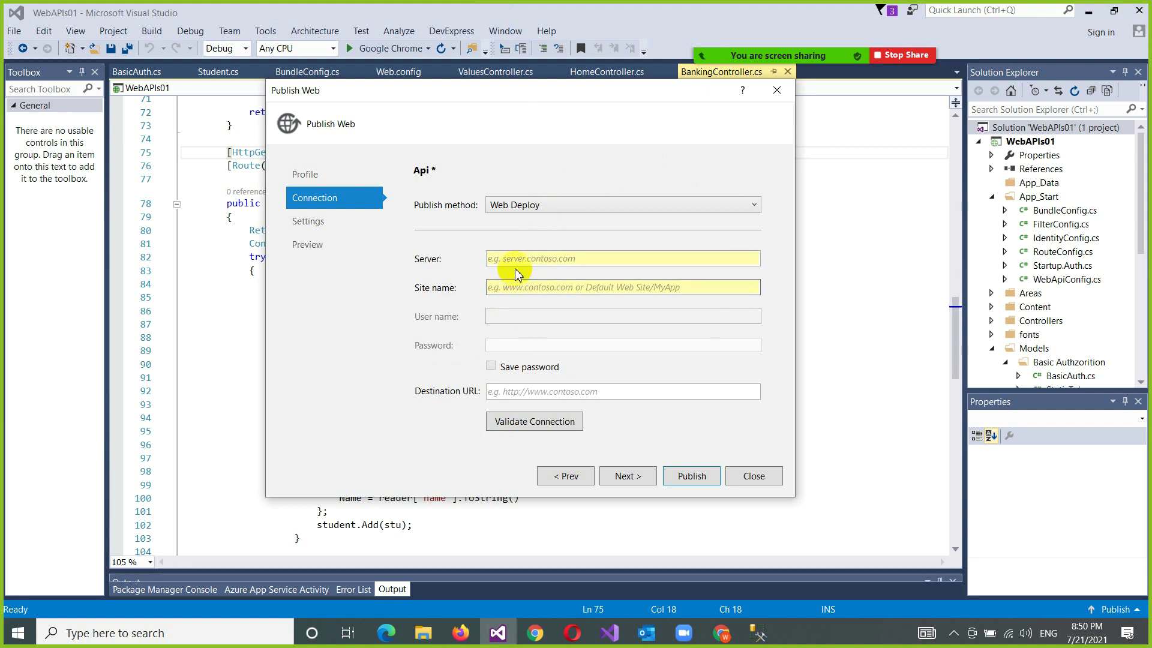
Step: Try FTP and File System, then leave the Api profile's publish method on FTP
{"action": "left_click", "coordinate": [522, 204]}
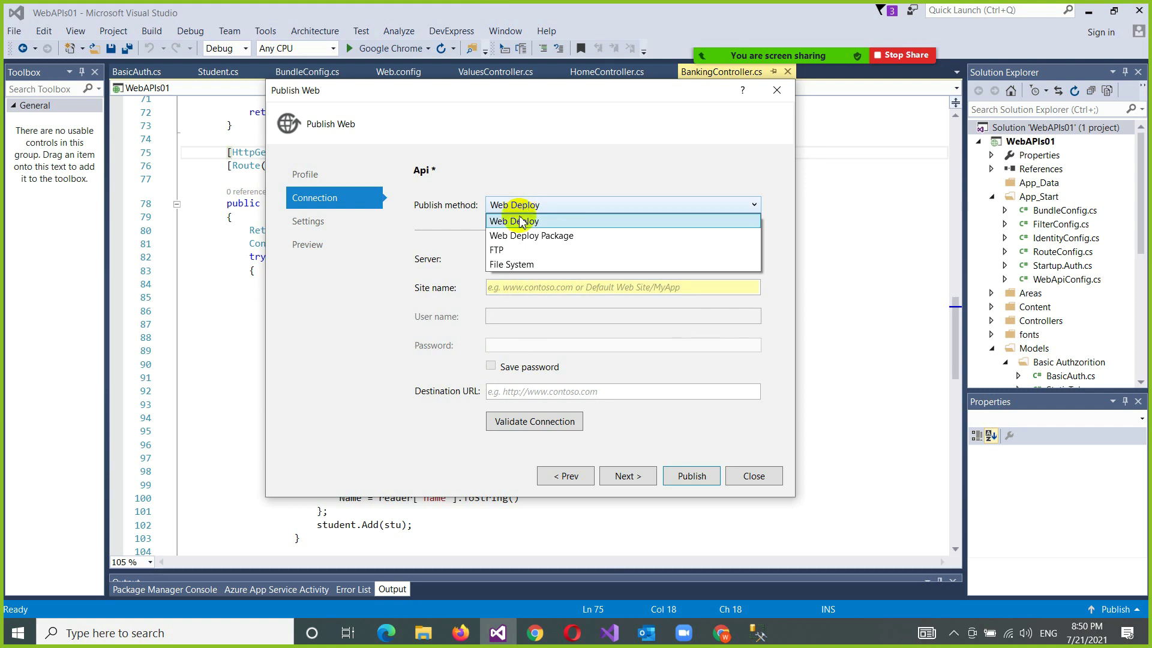
{"action": "left_click", "coordinate": [507, 251]}
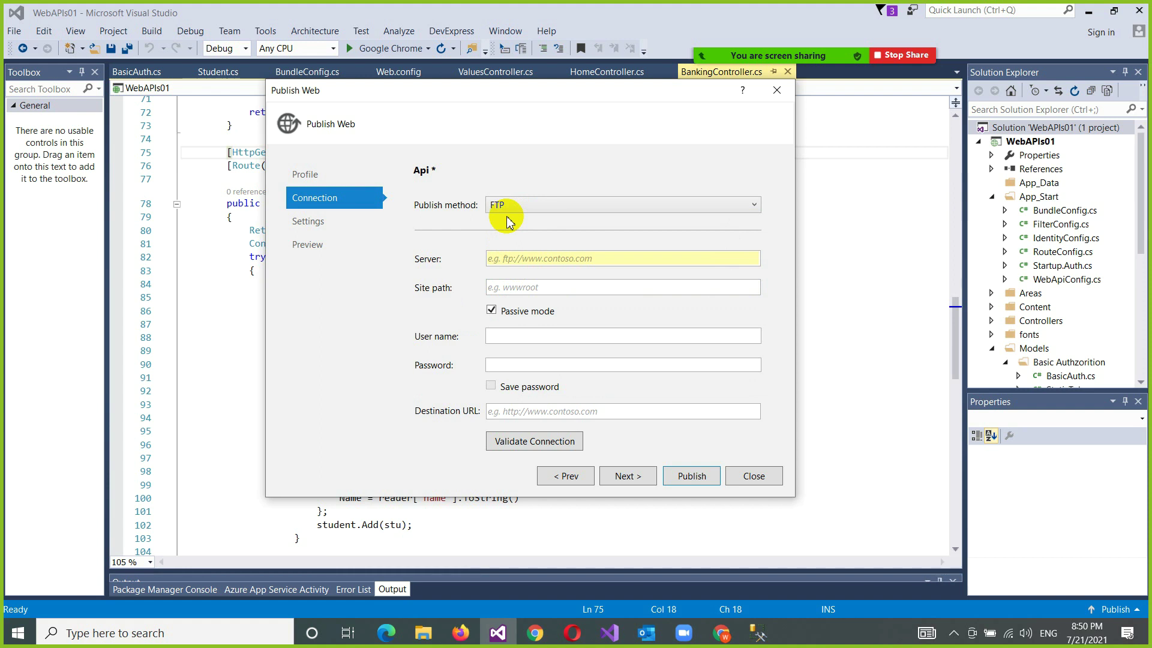
{"action": "left_click", "coordinate": [540, 204]}
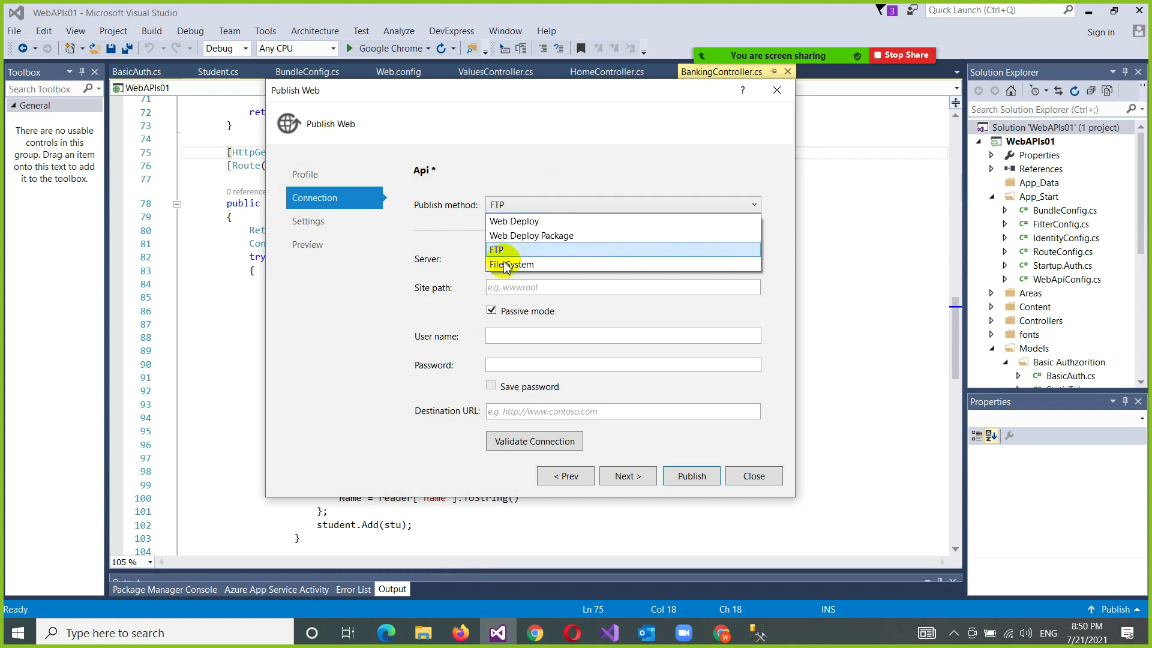
{"action": "left_click", "coordinate": [504, 262]}
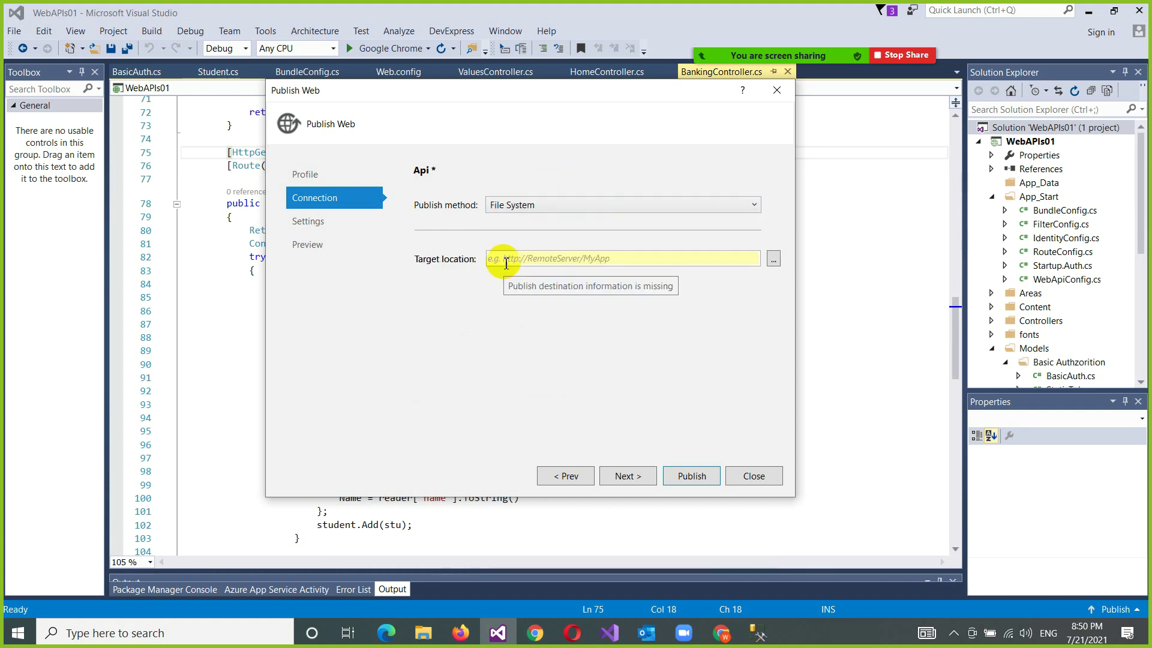
{"action": "left_click", "coordinate": [522, 206]}
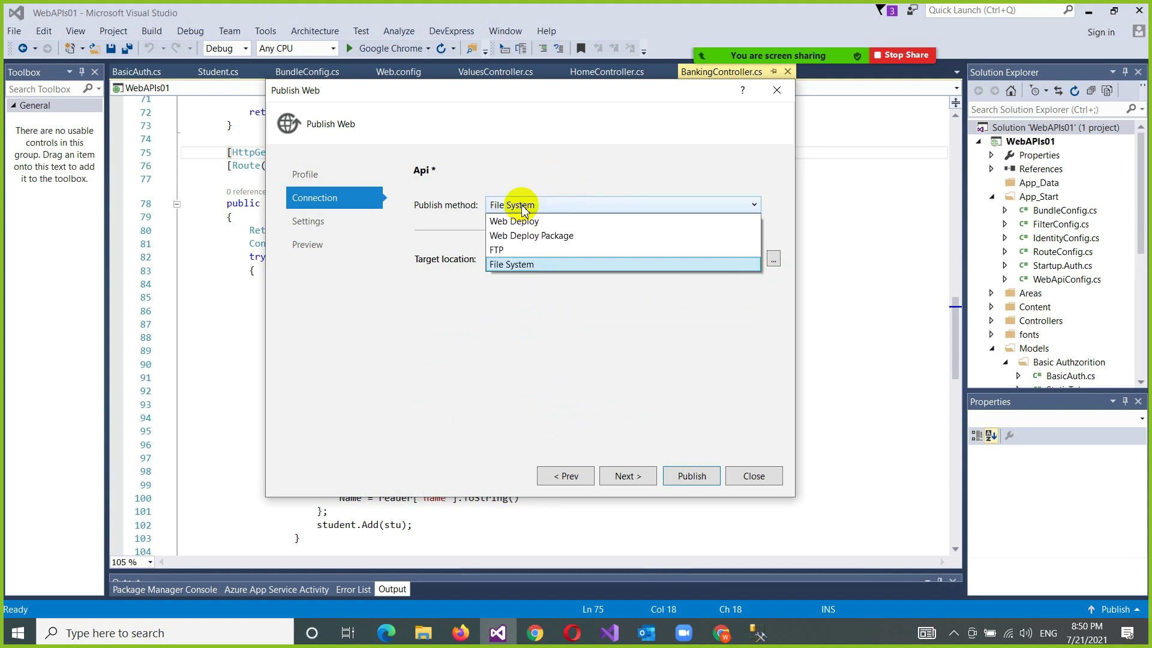
{"action": "left_click", "coordinate": [511, 251]}
Step: Open site1's temporary address from the SmarterASP.NET control panel in a new tab
{"action": "left_click", "coordinate": [519, 259]}
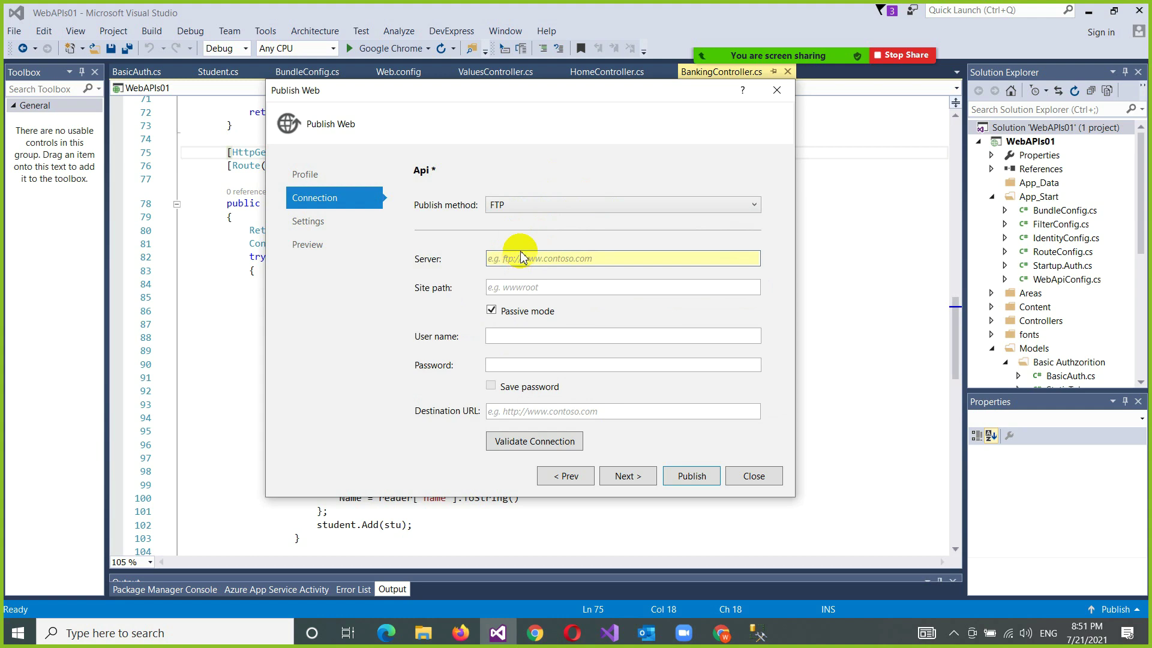
{"action": "left_click", "coordinate": [722, 633]}
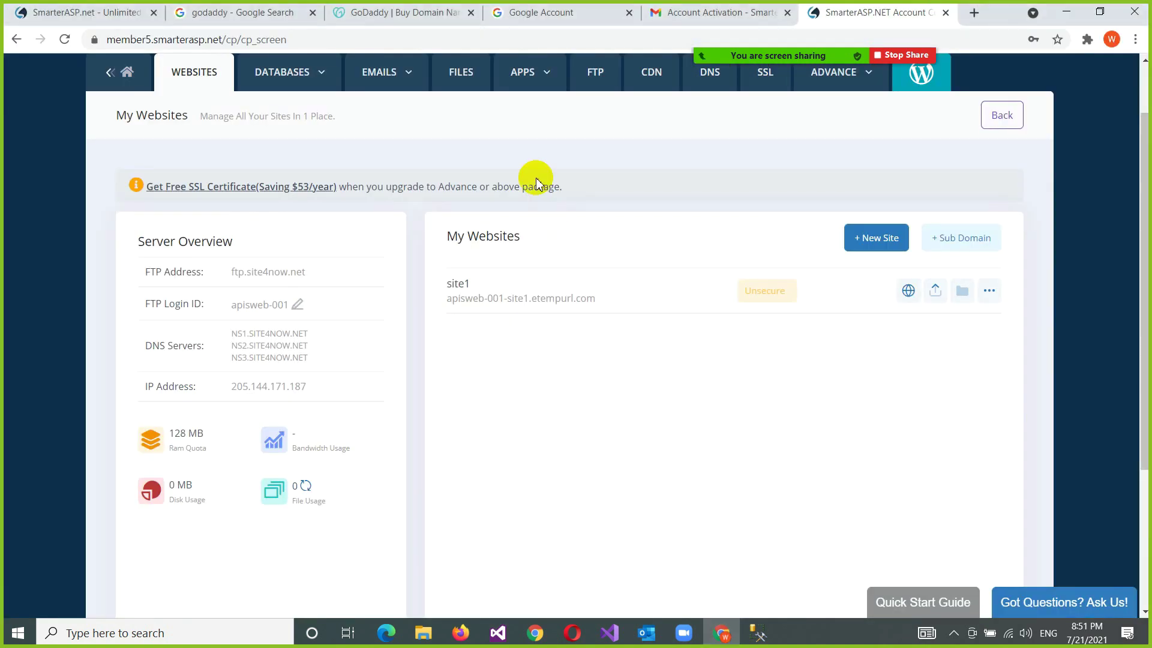
{"action": "left_click", "coordinate": [517, 299]}
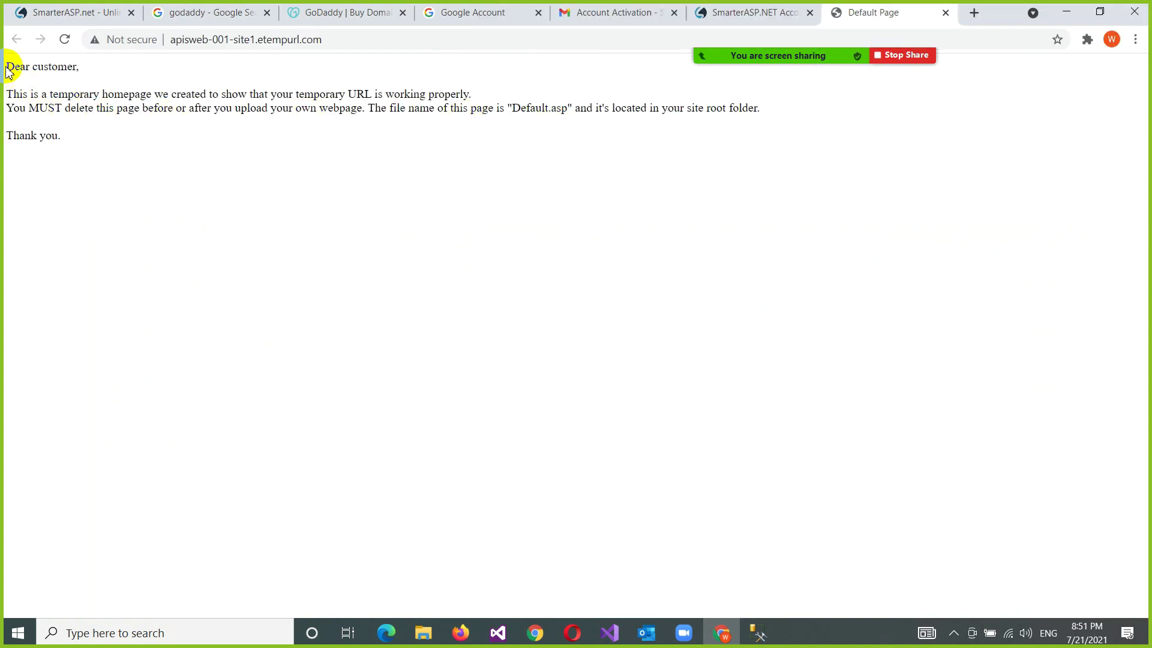
Step: Look over the text and web address of site1's placeholder Default Page
{"action": "left_click_drag", "start_coordinate": [6, 66], "coordinate": [82, 67]}
{"action": "left_click_drag", "start_coordinate": [49, 105], "coordinate": [72, 134]}
{"action": "left_click", "coordinate": [380, 156]}
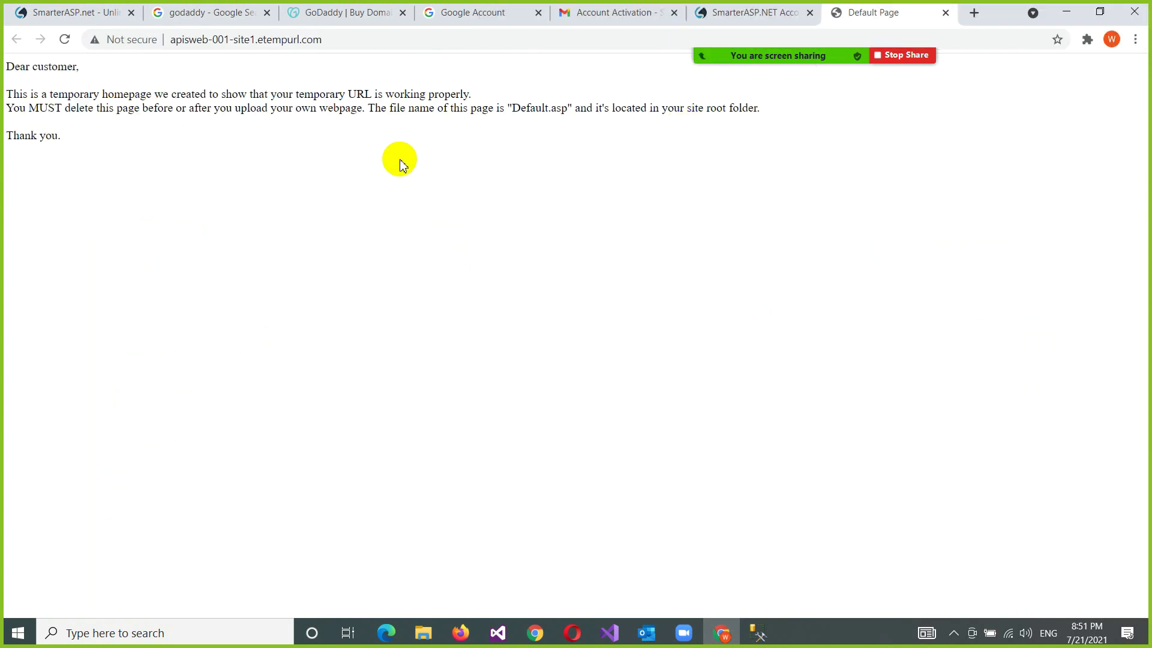
{"action": "left_click_drag", "start_coordinate": [342, 39], "coordinate": [147, 37]}
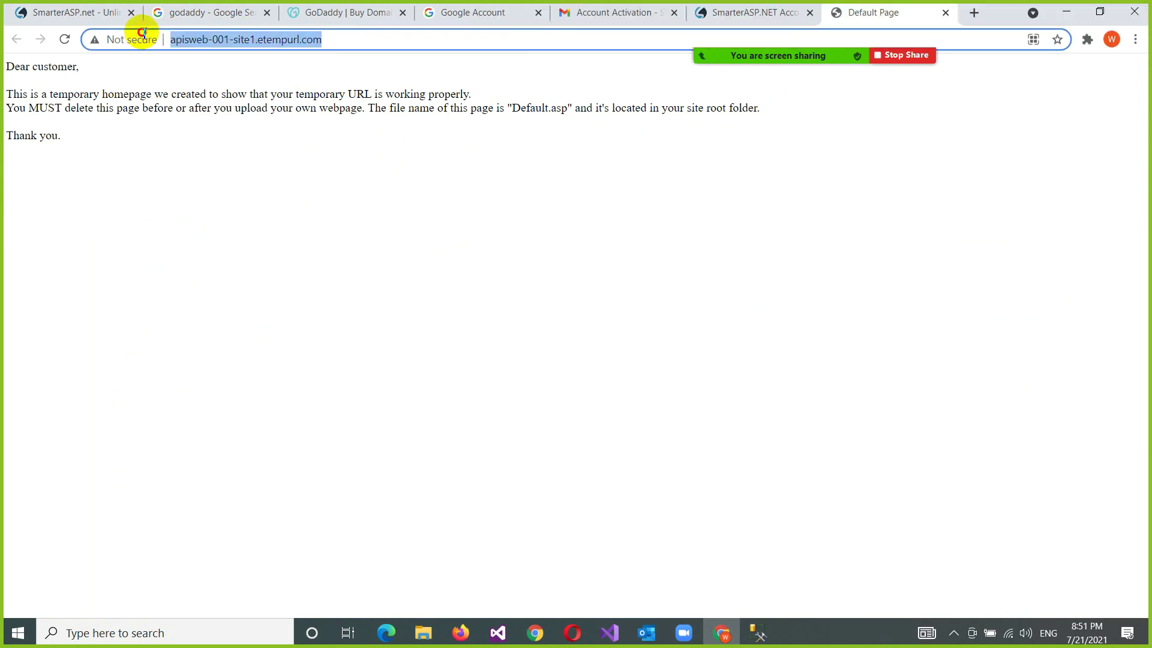
{"action": "left_click", "coordinate": [472, 137]}
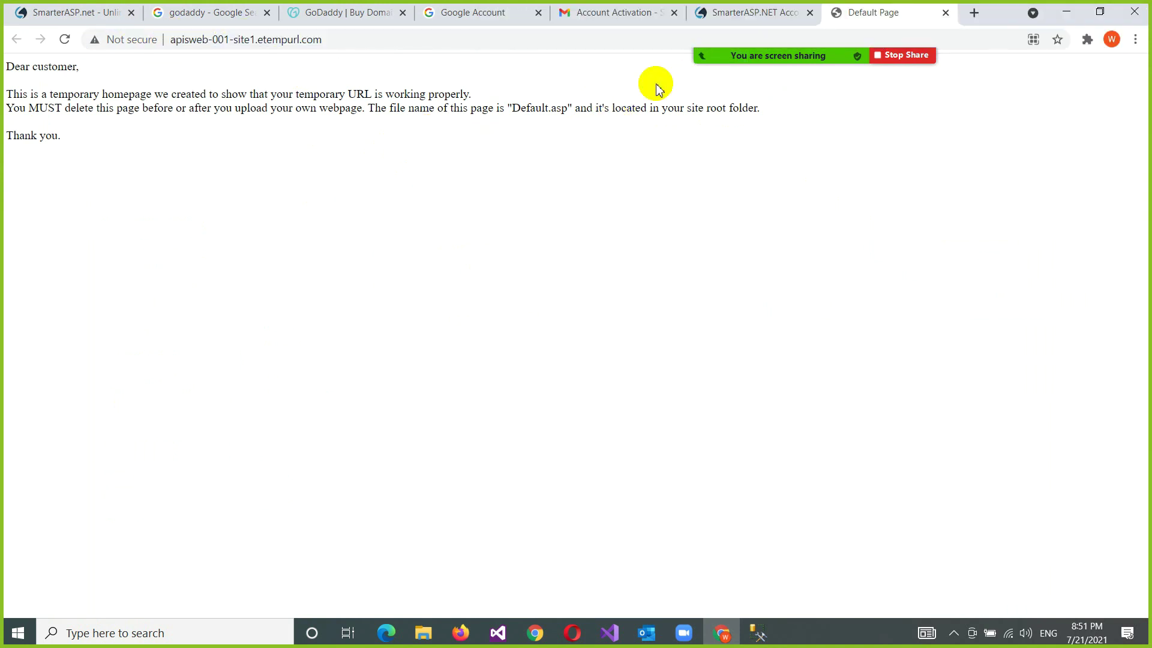
Step: Show site1's Web Deploy info in the control panel and copy its Service URL
{"action": "left_click", "coordinate": [729, 13]}
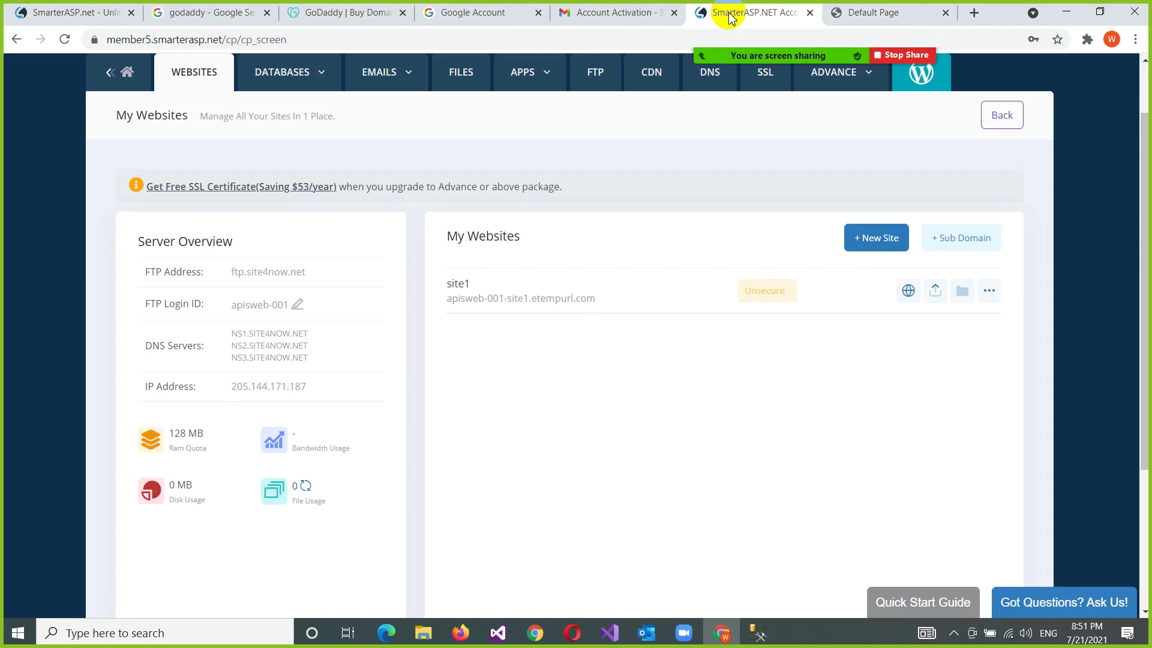
{"action": "left_click", "coordinate": [935, 294]}
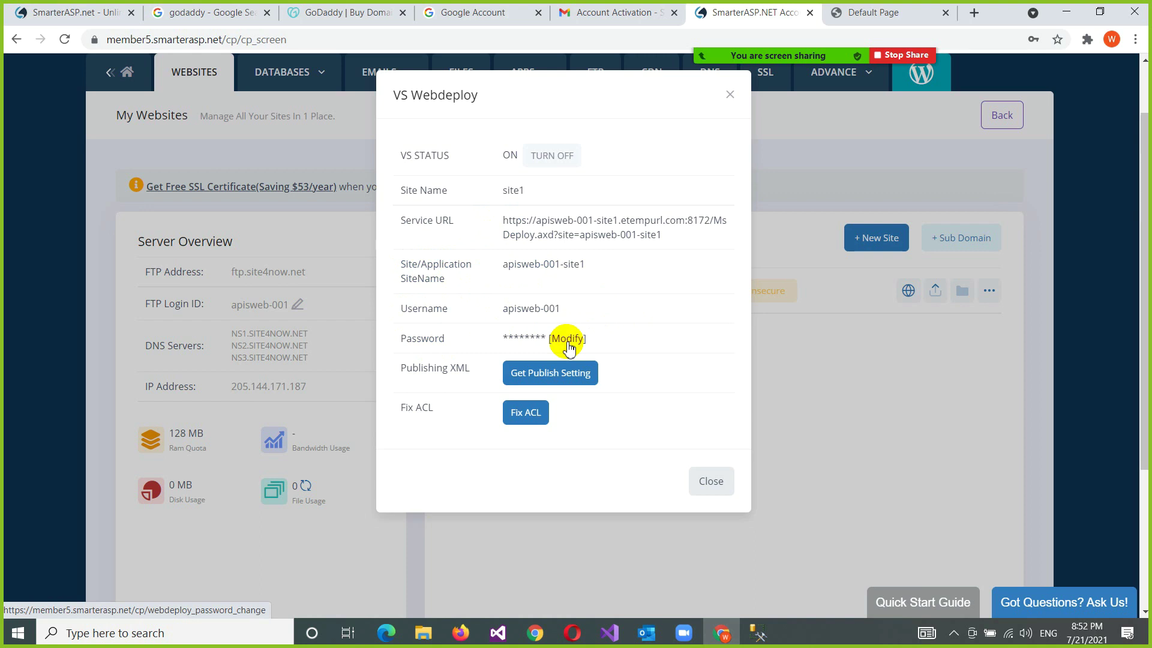
{"action": "left_click_drag", "start_coordinate": [504, 219], "coordinate": [677, 235]}
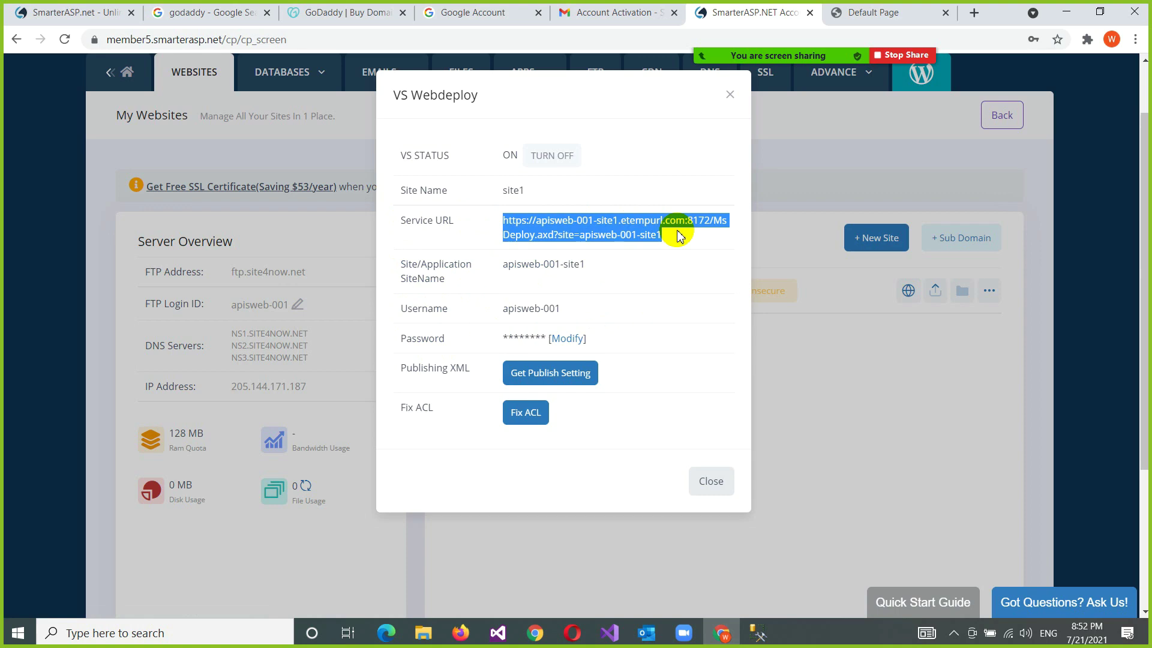
{"action": "left_click", "coordinate": [499, 633]}
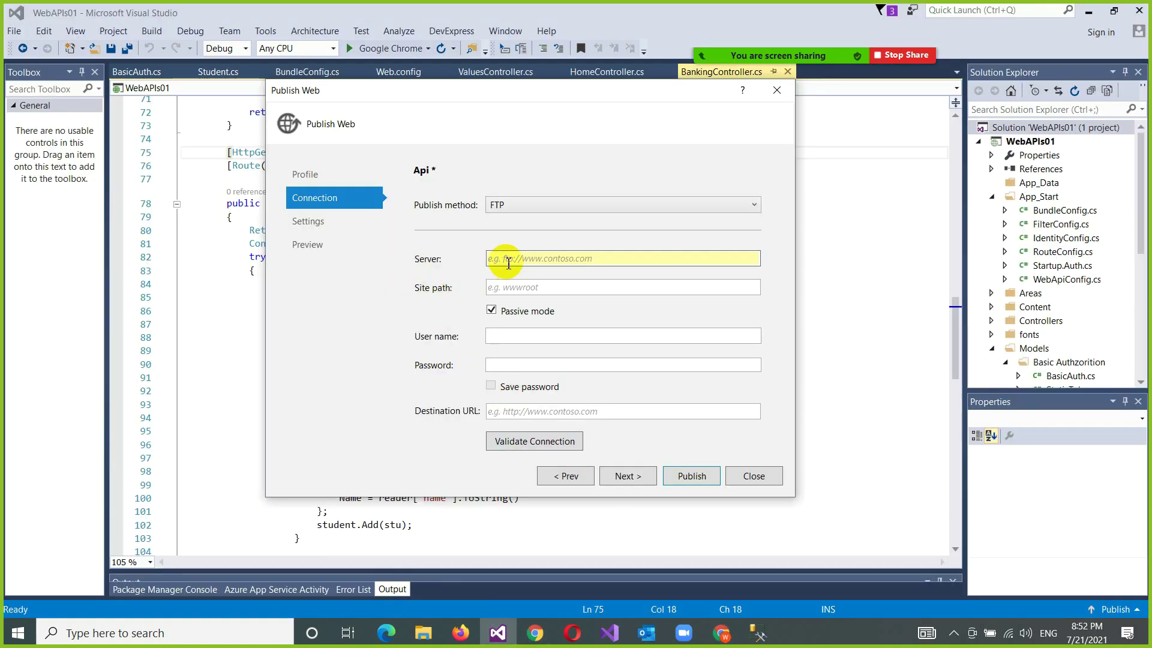
Step: Paste the Web Deploy Service URL into Server and the copied site name into Site path
{"action": "key", "text": "ctrl+v"}
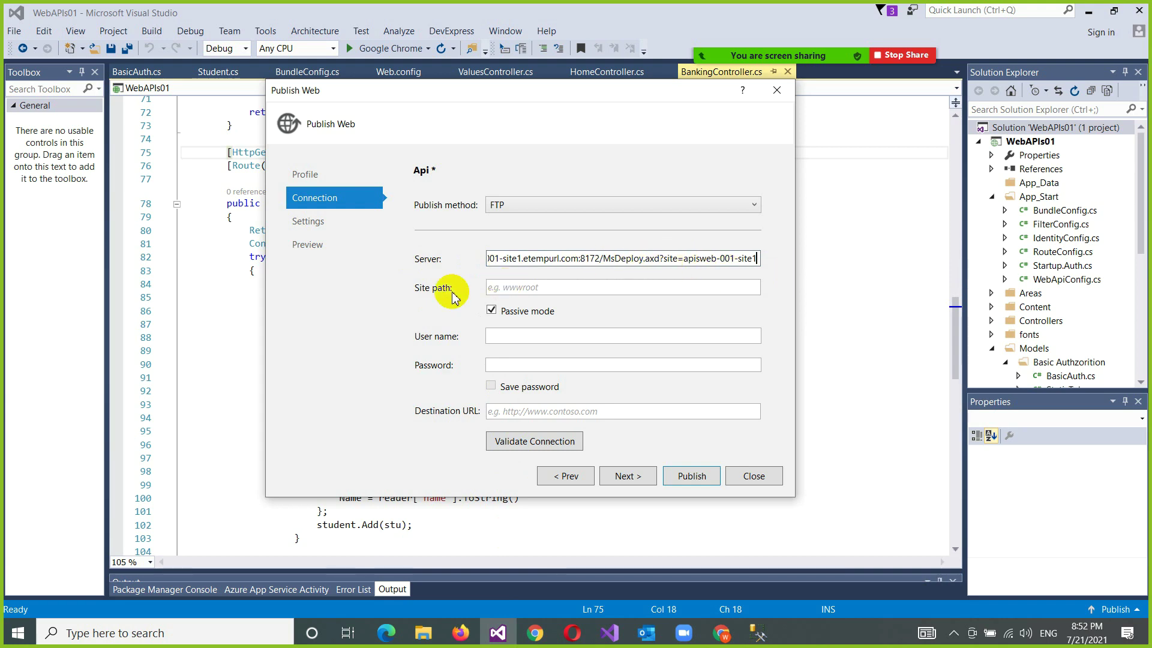
{"action": "left_click", "coordinate": [512, 286]}
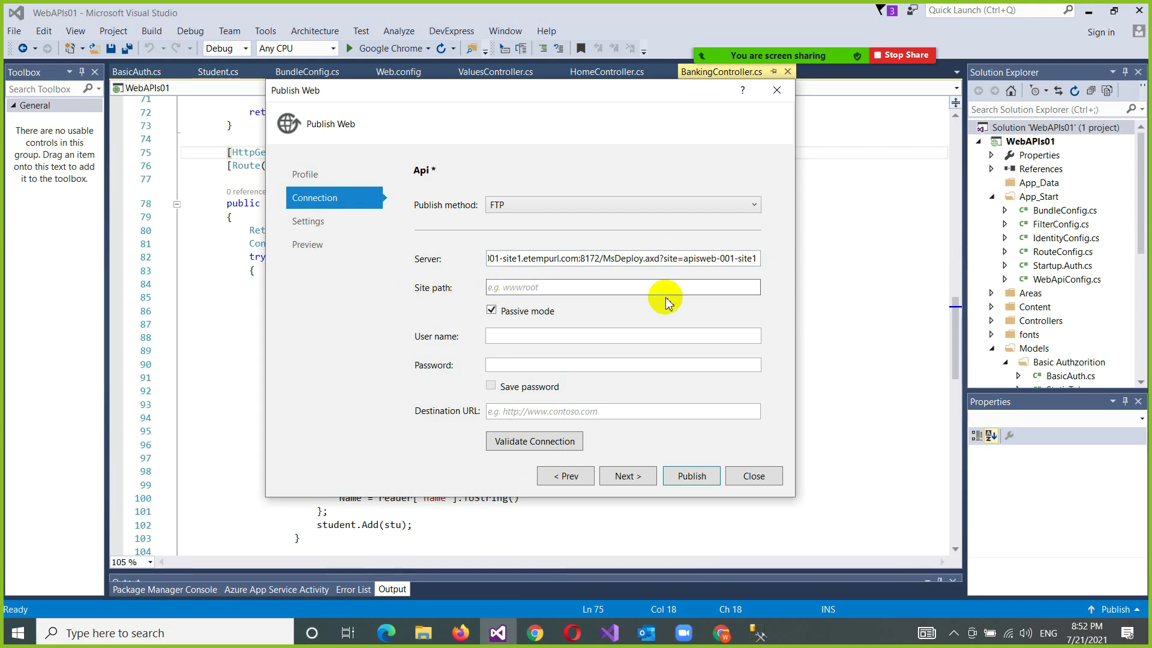
{"action": "left_click", "coordinate": [722, 633]}
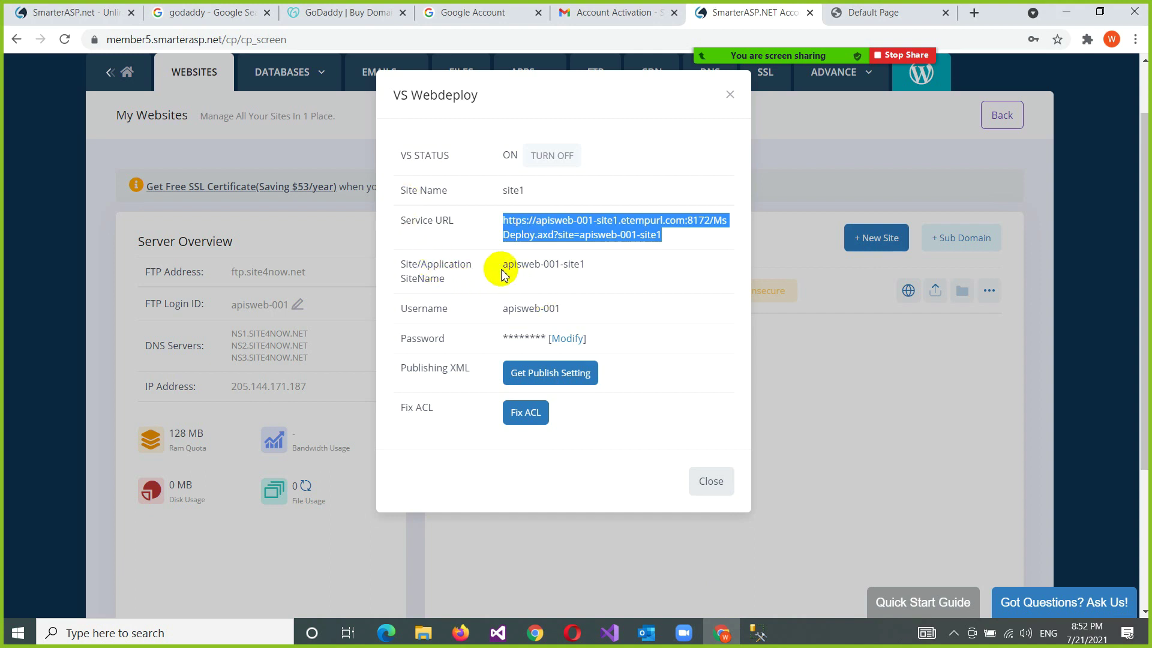
{"action": "left_click_drag", "start_coordinate": [503, 264], "coordinate": [602, 269]}
{"action": "key", "text": "ctrl+c"}
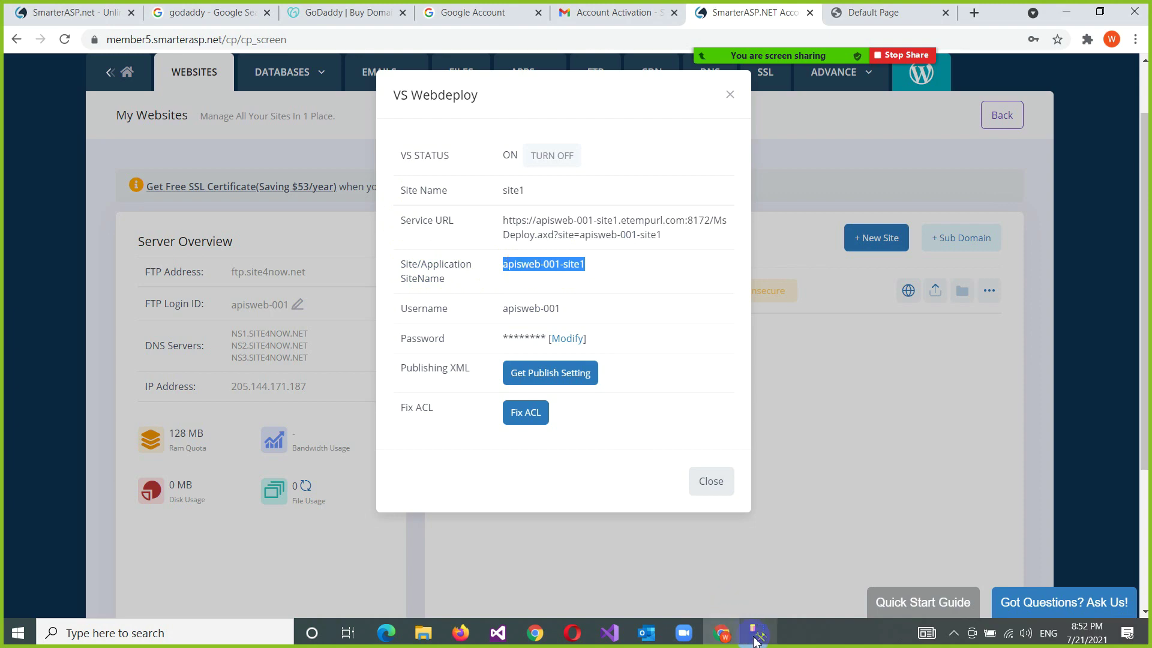
{"action": "left_click", "coordinate": [499, 633]}
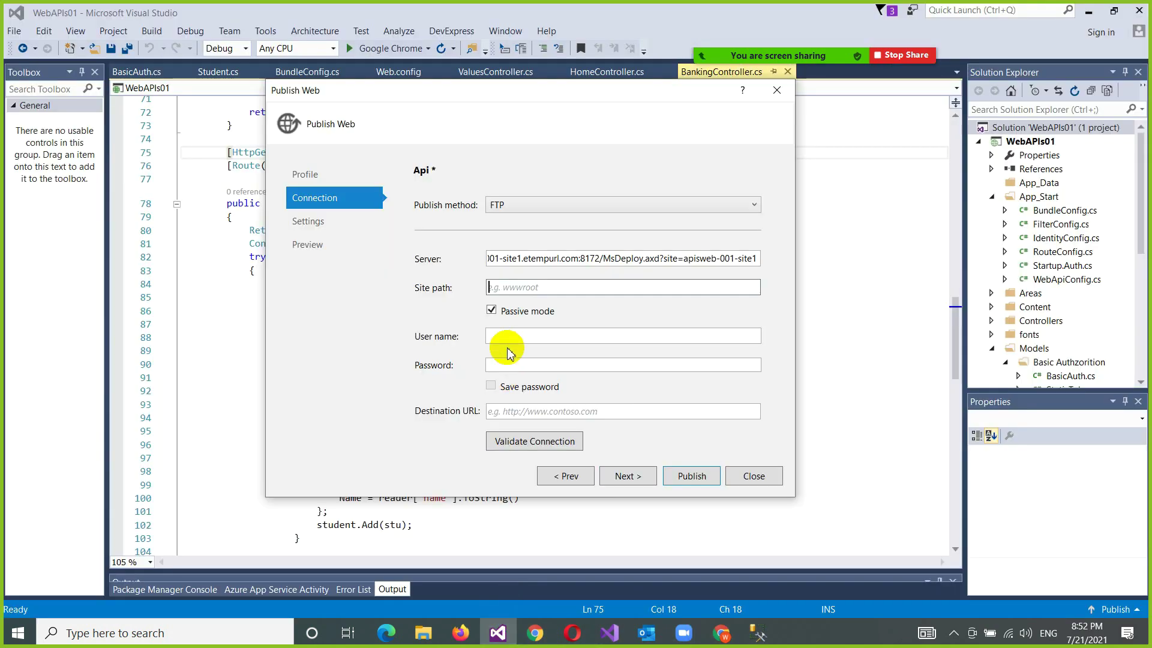
{"action": "left_click", "coordinate": [521, 289]}
{"action": "key", "text": "ctrl+v"}
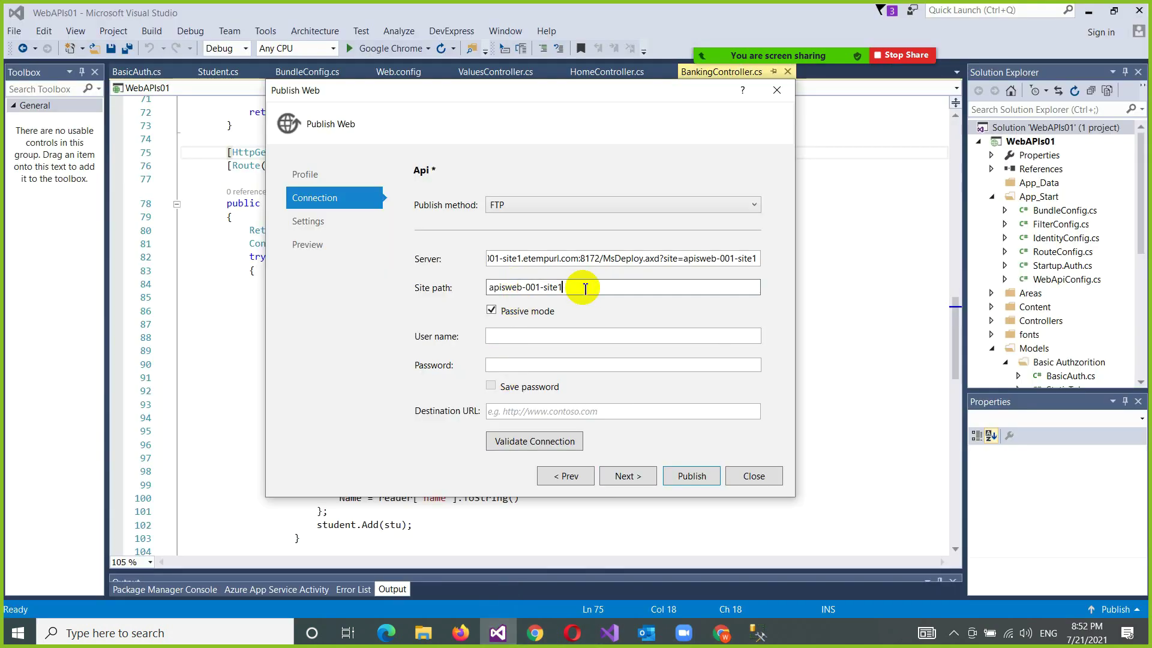
Step: Paste the copied Web Deploy username into User name and type the account password
{"action": "left_click", "coordinate": [509, 339]}
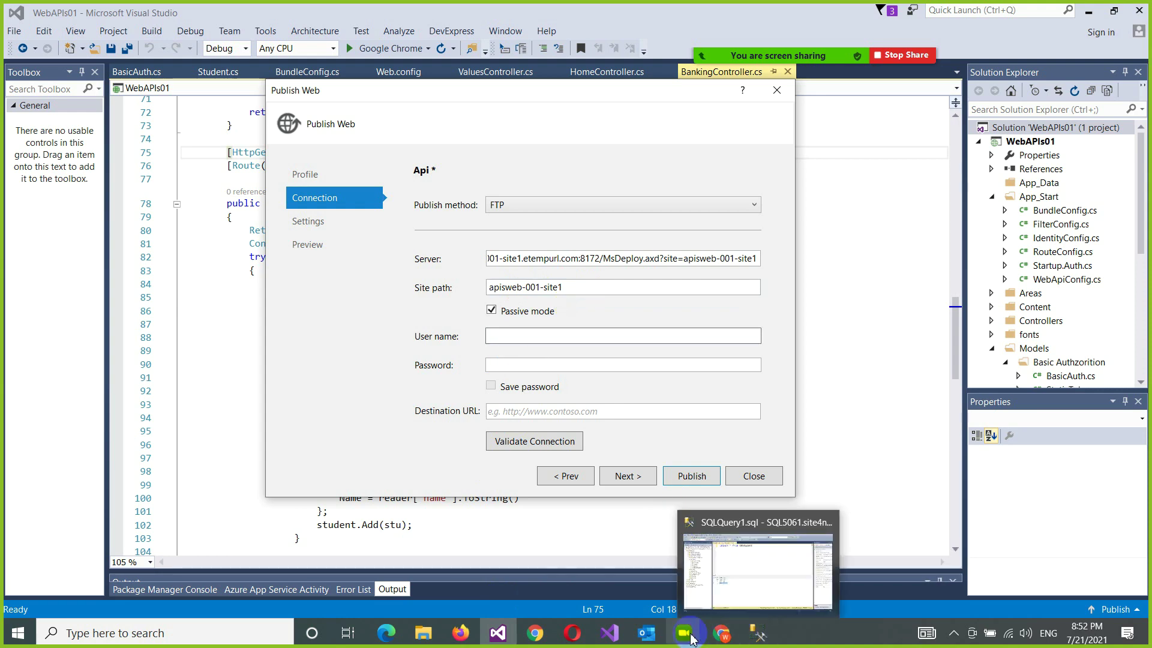
{"action": "left_click", "coordinate": [723, 633]}
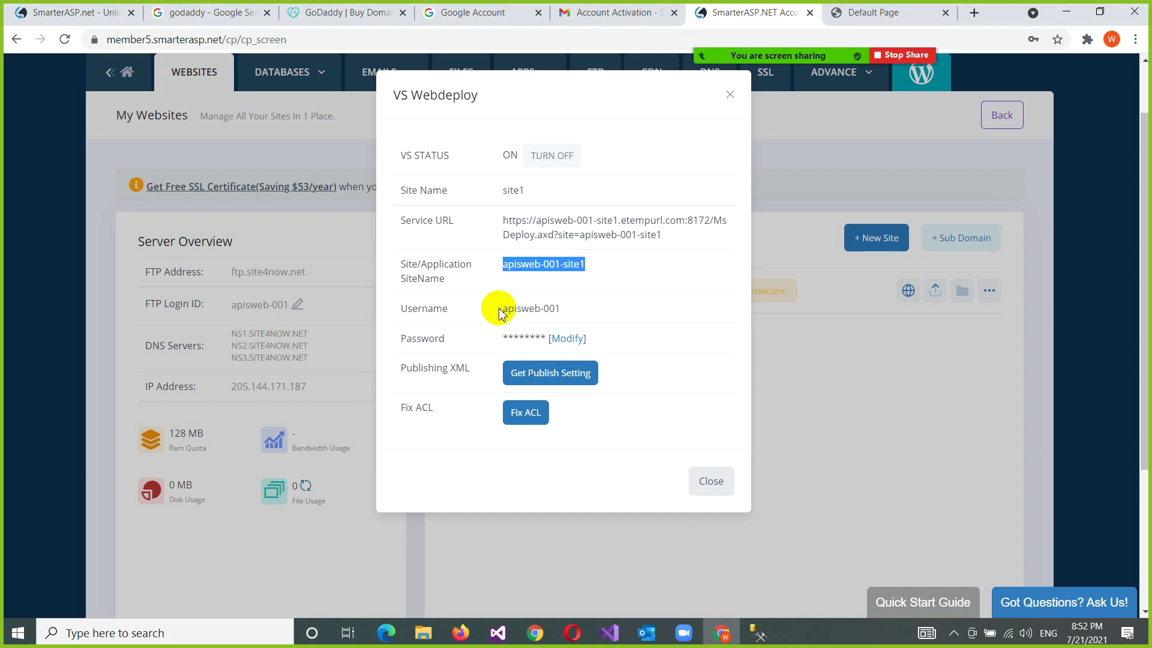
{"action": "left_click_drag", "start_coordinate": [503, 309], "coordinate": [570, 314]}
{"action": "key", "text": "ctrl+c"}
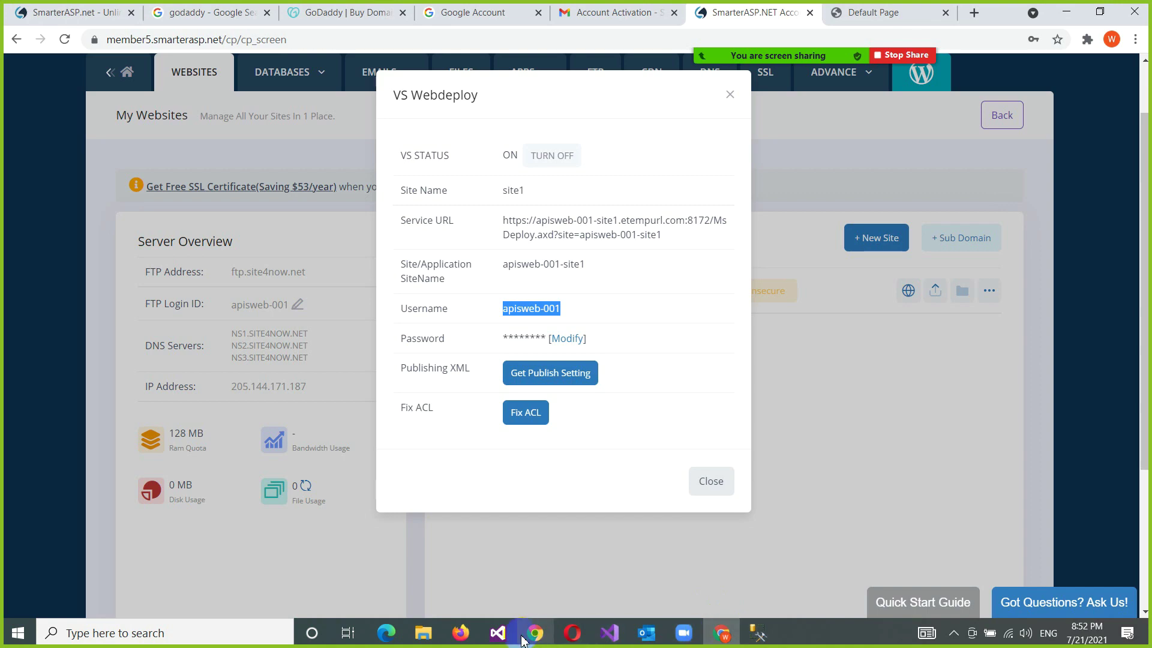
{"action": "left_click", "coordinate": [498, 633]}
{"action": "left_click", "coordinate": [551, 335]}
{"action": "key", "text": "ctrl+v"}
{"action": "left_click", "coordinate": [526, 365]}
{"action": "type", "text": "***"}
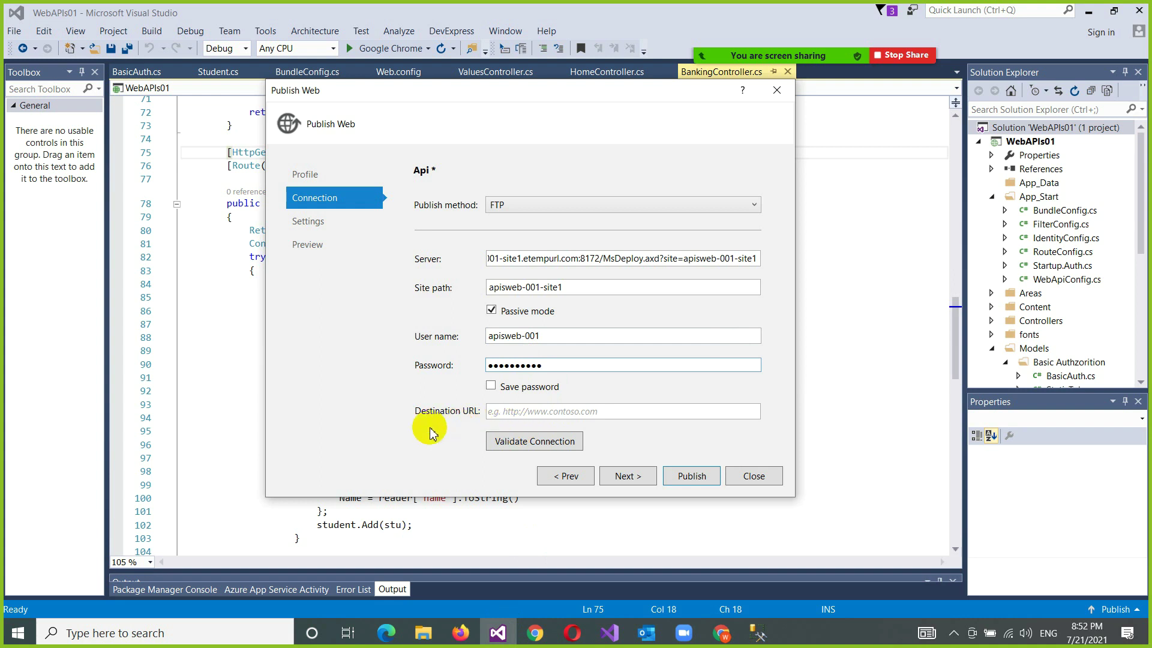
{"action": "left_click", "coordinate": [513, 411]}
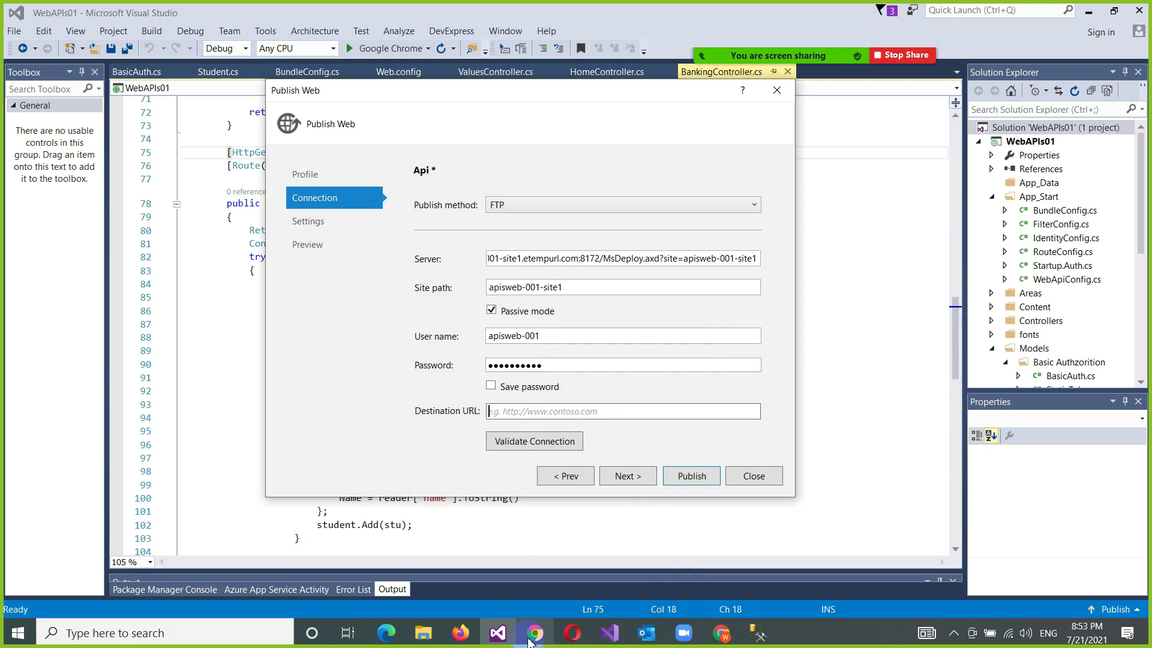
{"action": "left_click", "coordinate": [721, 633]}
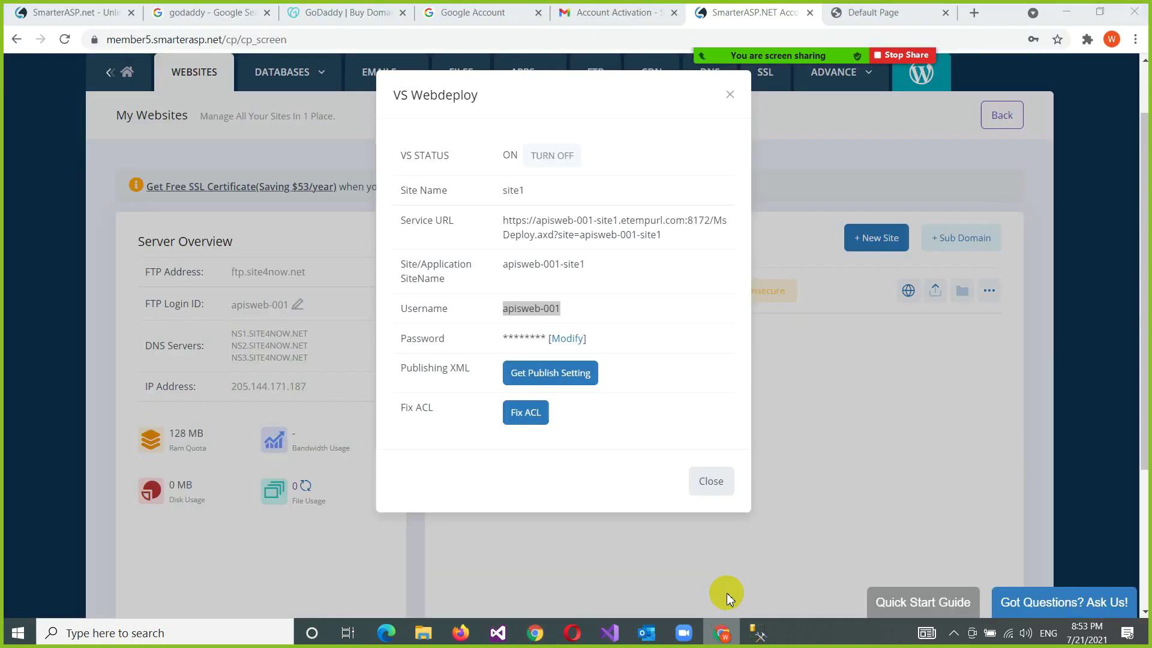
{"action": "left_click", "coordinate": [549, 375]}
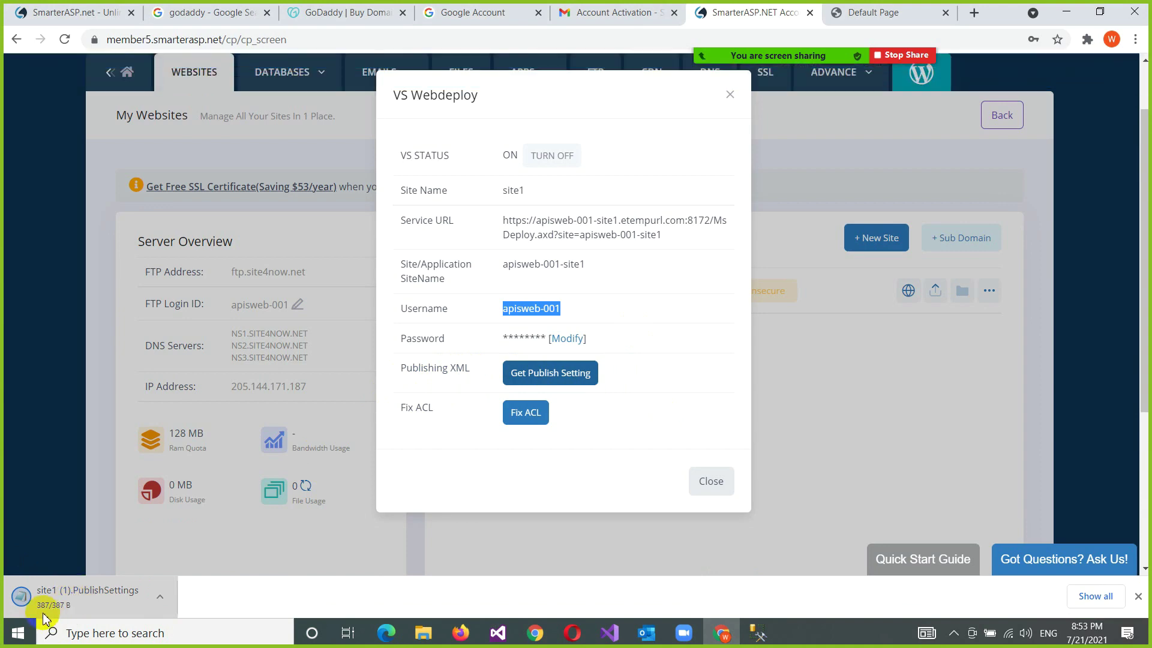
{"action": "left_click", "coordinate": [25, 589]}
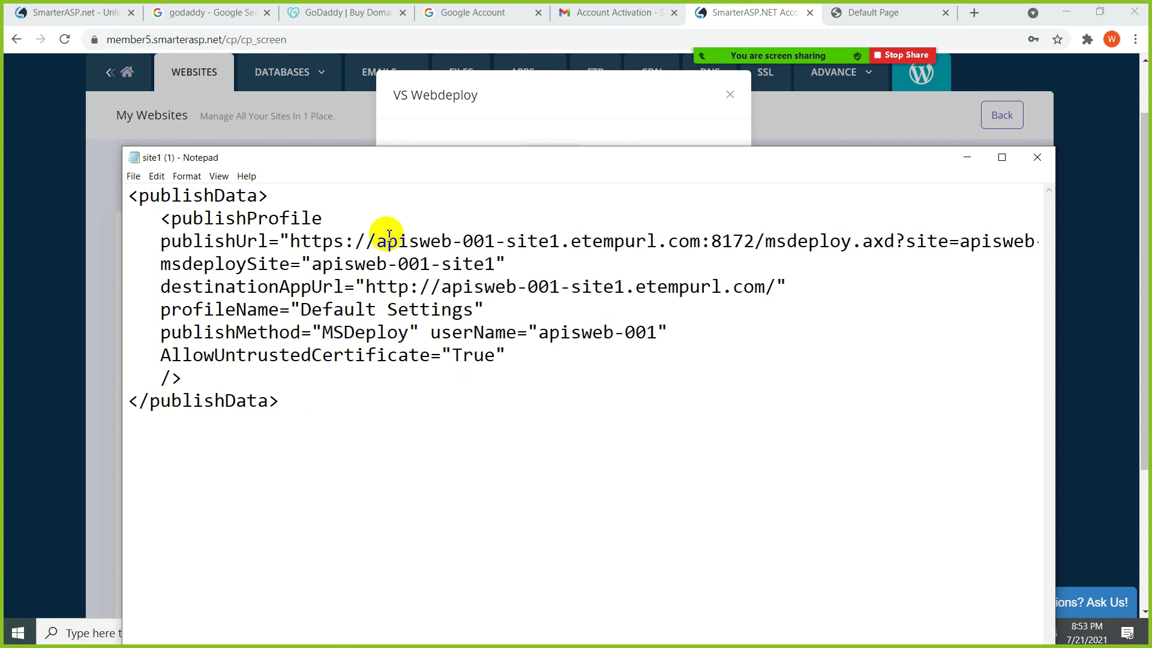
{"action": "left_click_drag", "start_coordinate": [160, 286], "coordinate": [817, 293]}
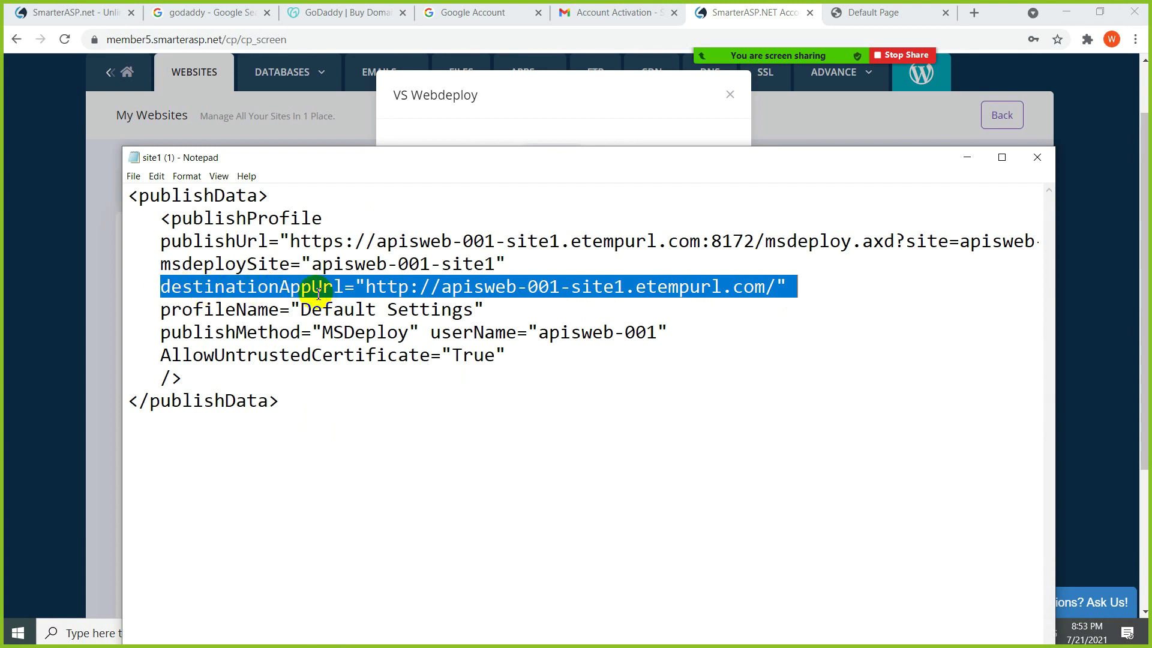
{"action": "left_click_drag", "start_coordinate": [366, 289], "coordinate": [774, 299]}
{"action": "key", "text": "ctrl+c"}
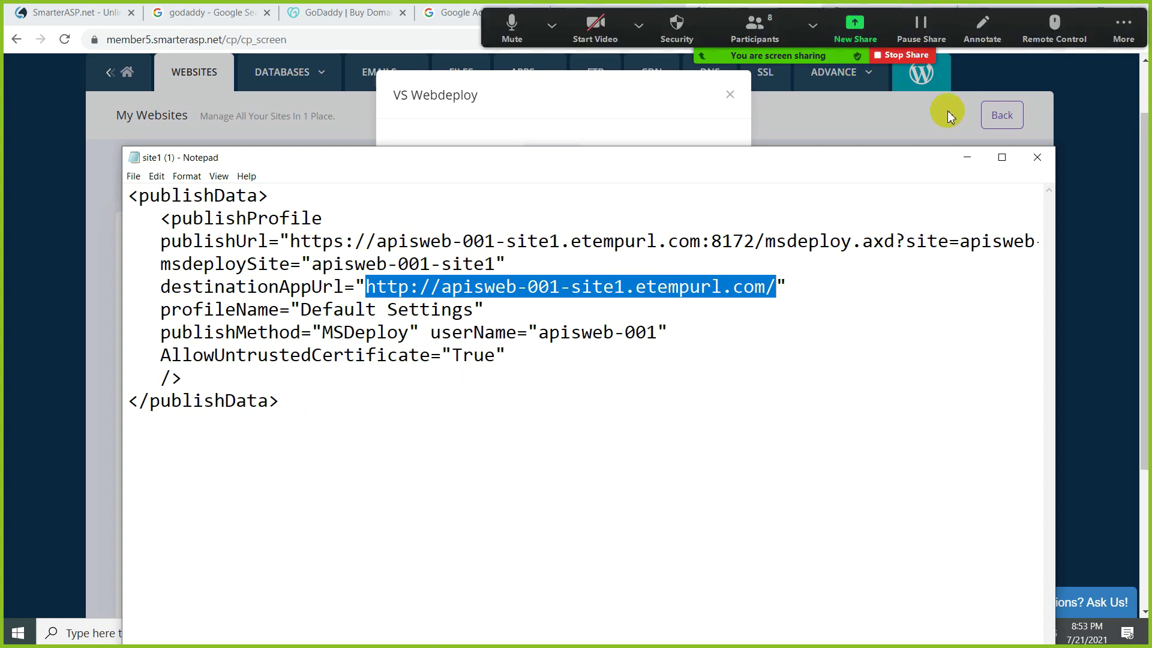
{"action": "left_click", "coordinate": [967, 157]}
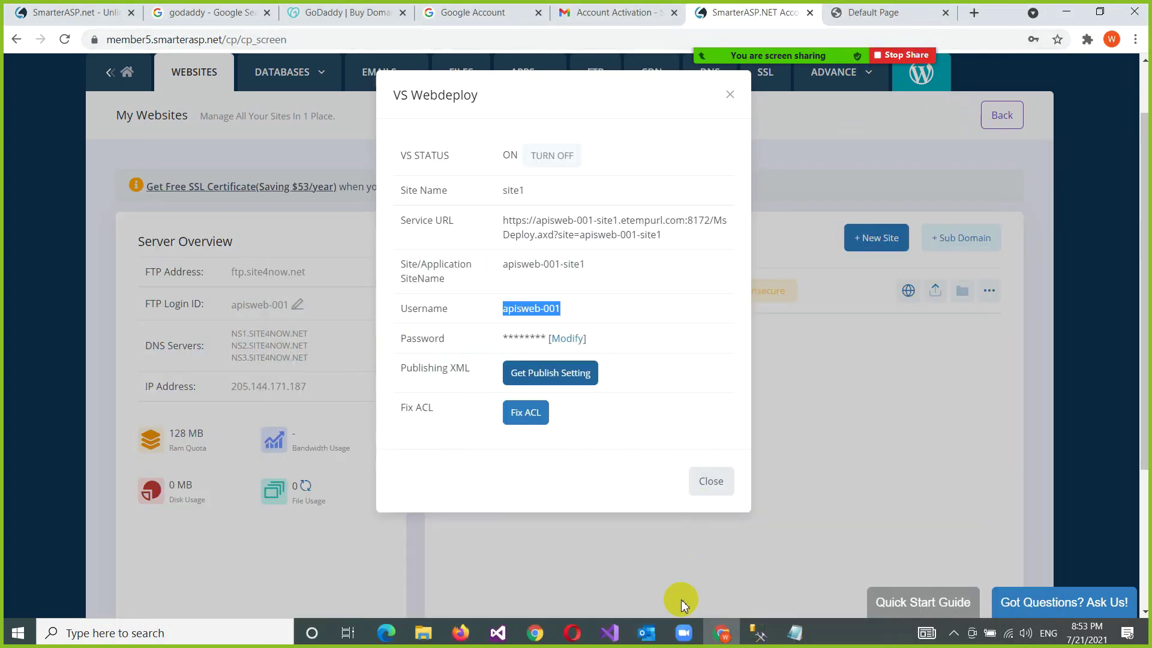
{"action": "left_click", "coordinate": [497, 633]}
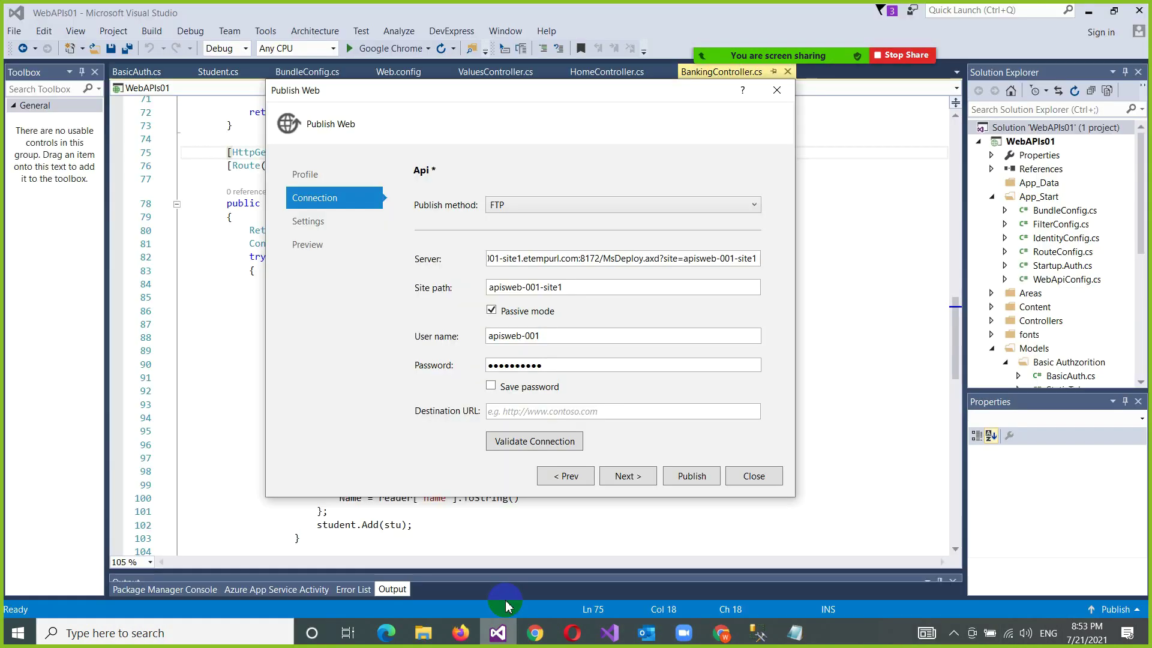
{"action": "key", "text": "ctrl+v"}
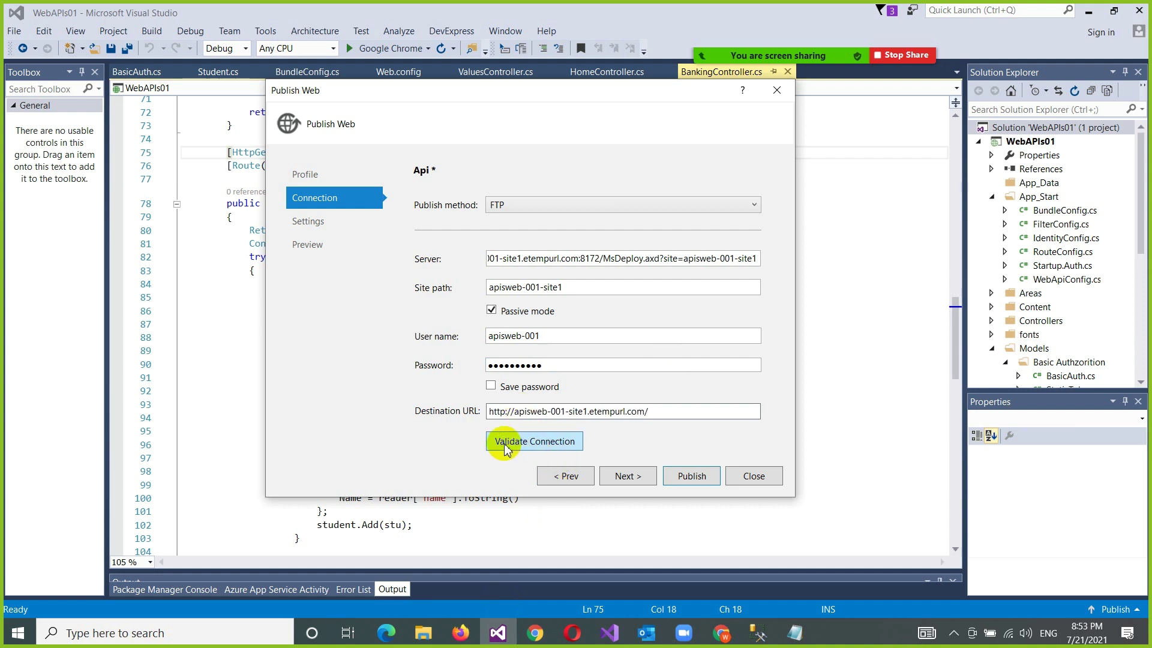
{"action": "left_click", "coordinate": [522, 448]}
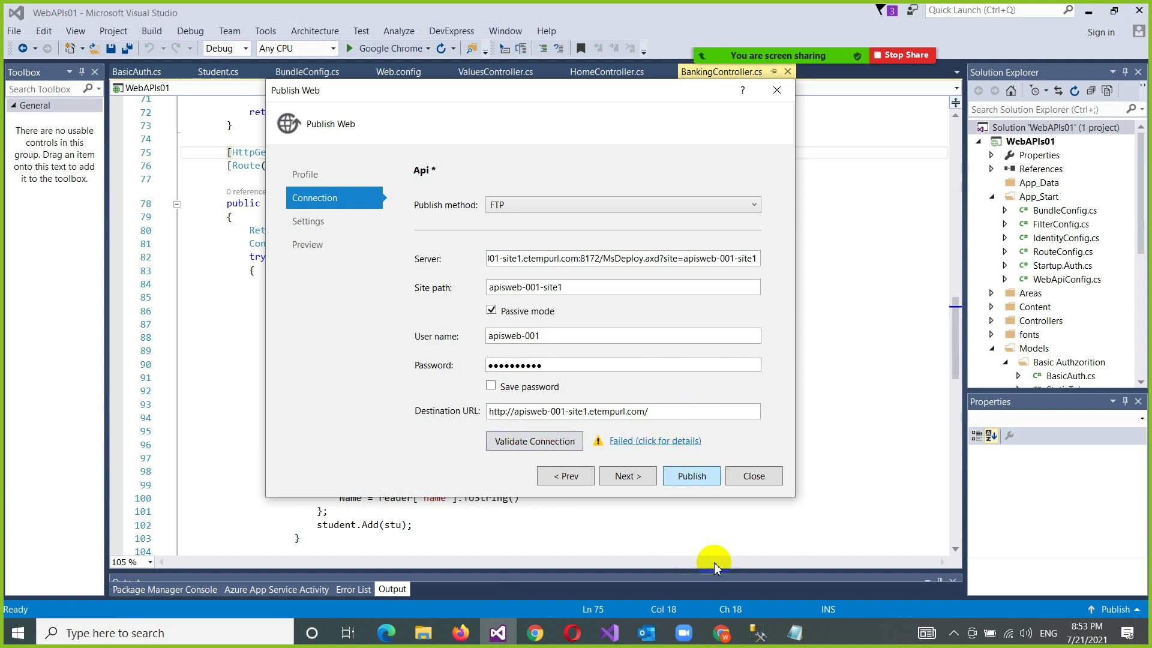
{"action": "left_click", "coordinate": [797, 633]}
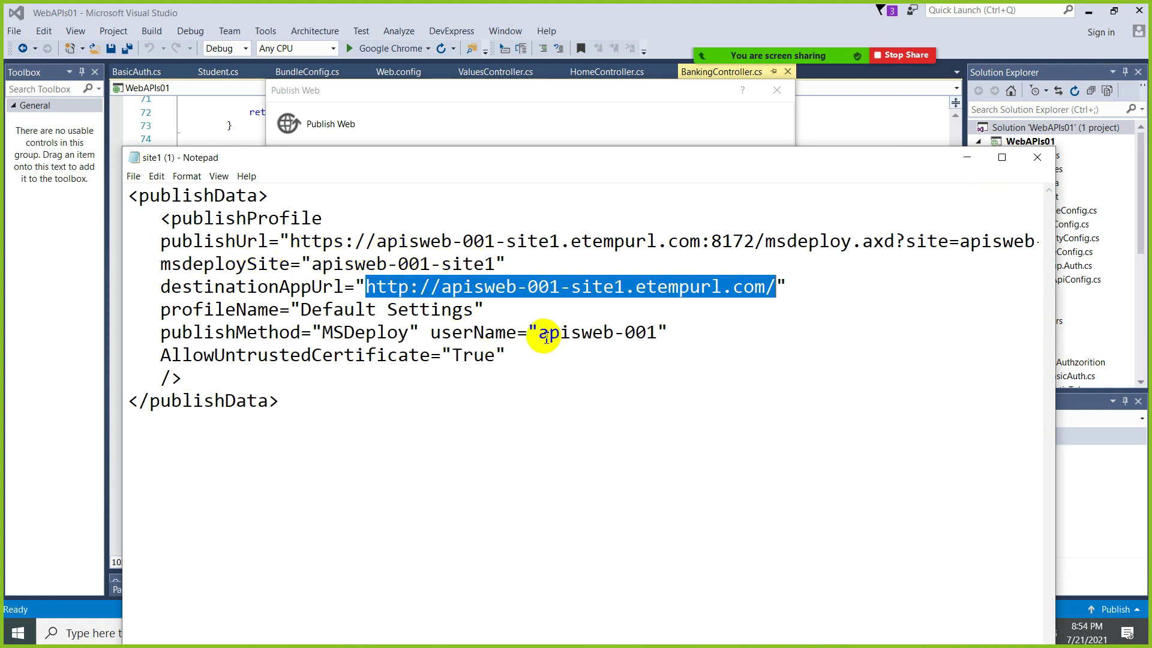
Step: Retype the publish password several times, validating the connection after each attempt
{"action": "left_click", "coordinate": [976, 159]}
{"action": "double_click", "coordinate": [556, 365]}
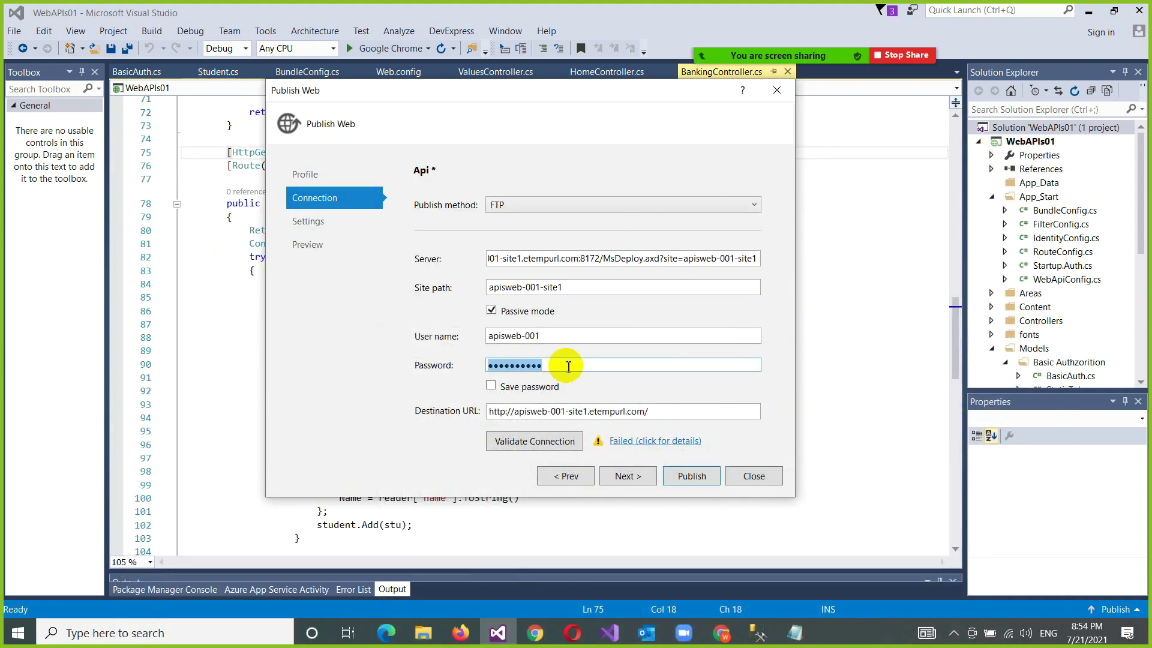
{"action": "type", "text": "a"}
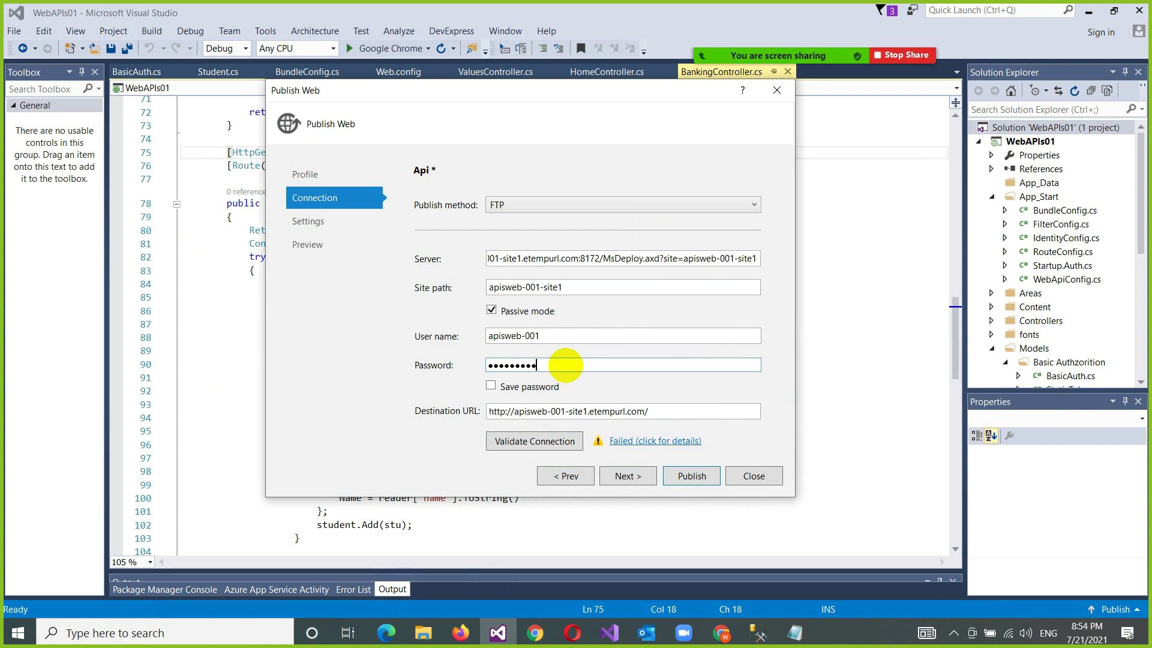
{"action": "left_click", "coordinate": [546, 441]}
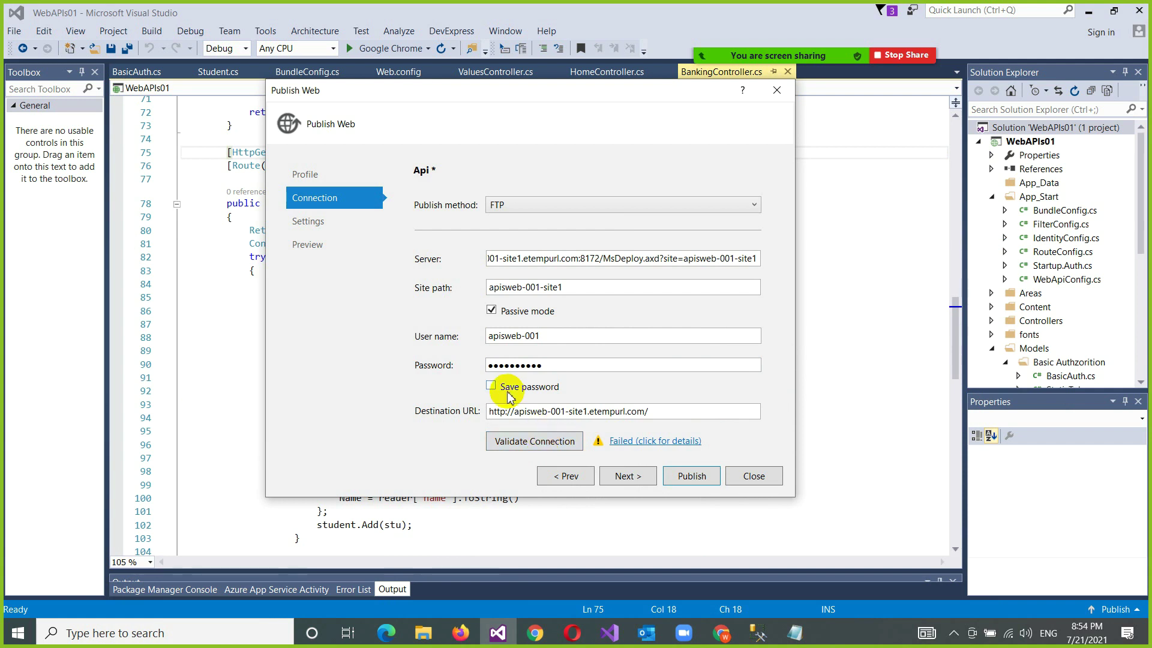
{"action": "left_click_drag", "start_coordinate": [584, 366], "coordinate": [465, 371]}
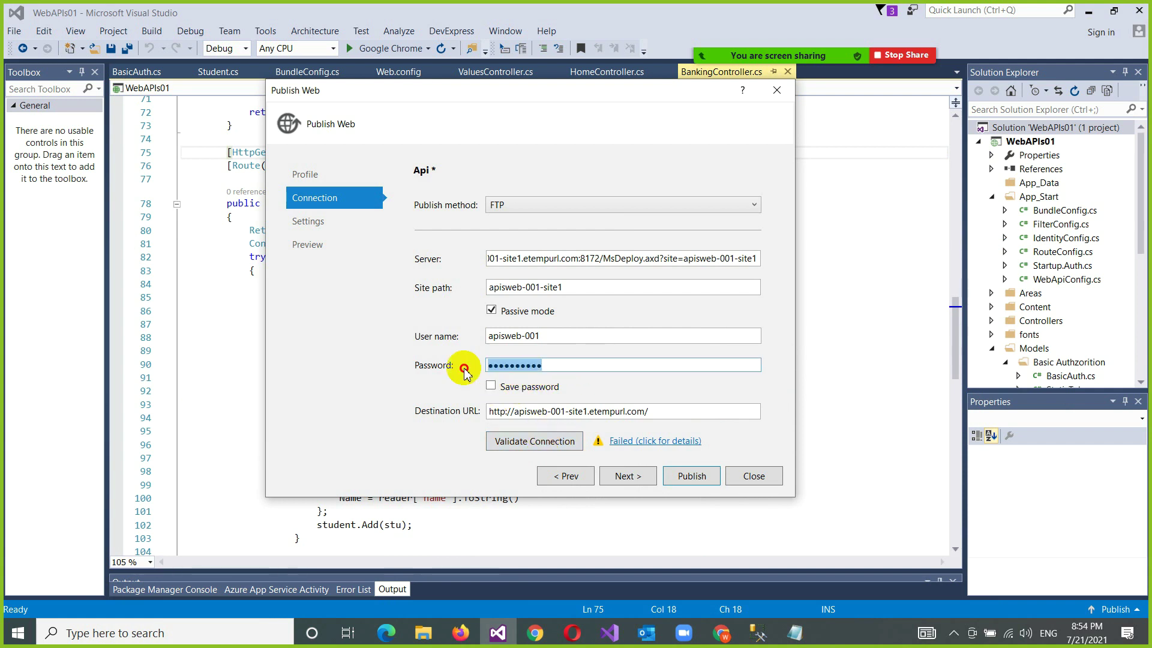
{"action": "type", "text": "••"}
{"action": "left_click", "coordinate": [506, 444]}
{"action": "left_click", "coordinate": [555, 371]}
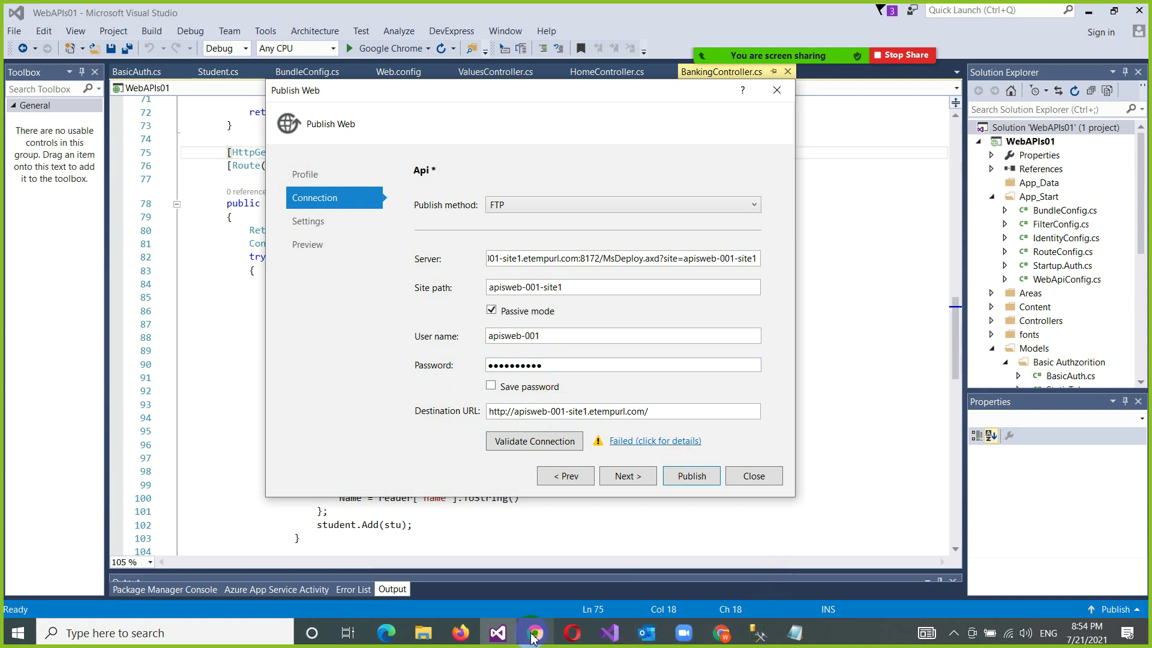
{"action": "left_click_drag", "start_coordinate": [548, 366], "coordinate": [462, 366]}
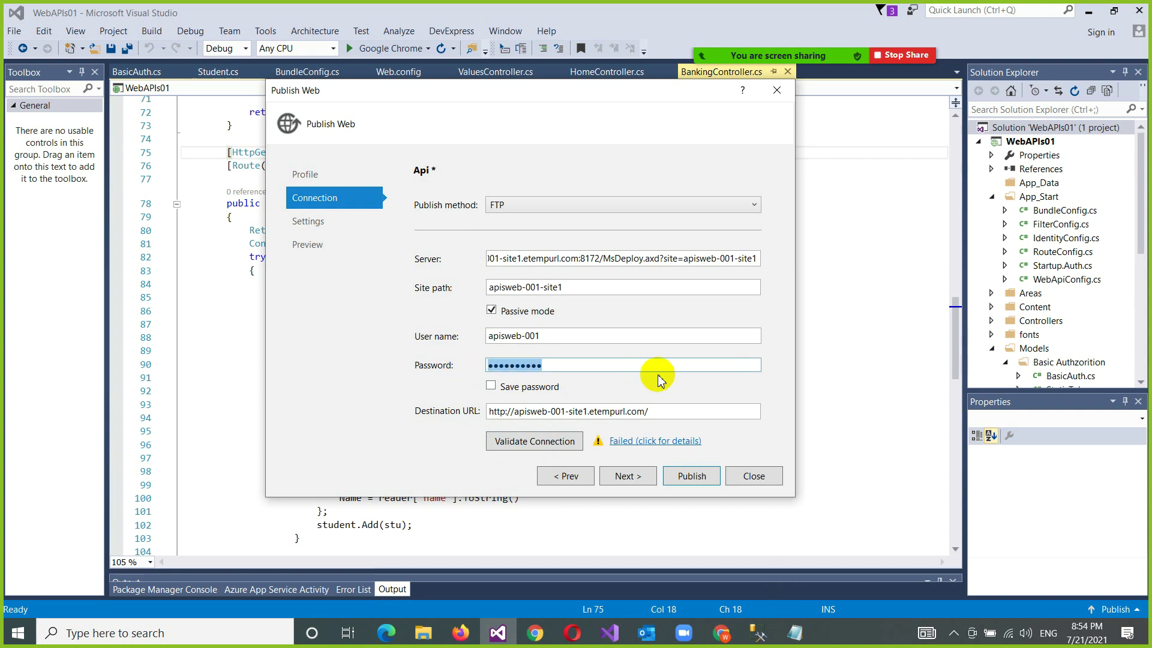
{"action": "type", "text": "•••••••"}
{"action": "left_click", "coordinate": [549, 445]}
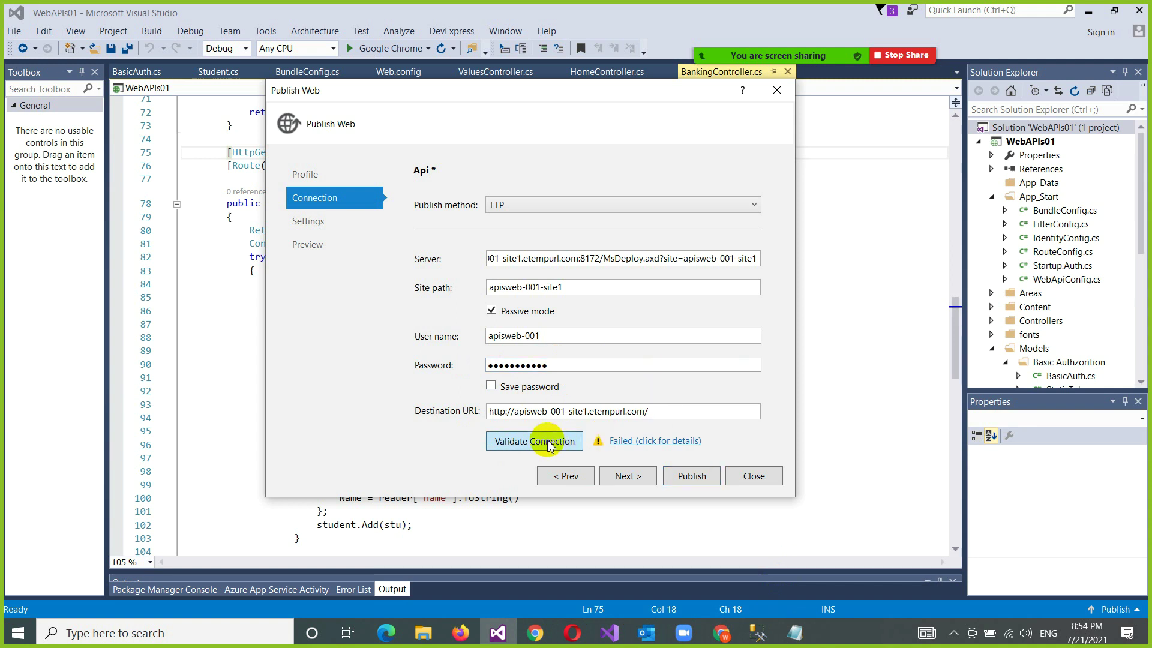
Step: Turn off Passive mode and validate the connection again, which still fails
{"action": "left_click", "coordinate": [568, 367]}
{"action": "double_click", "coordinate": [567, 367]}
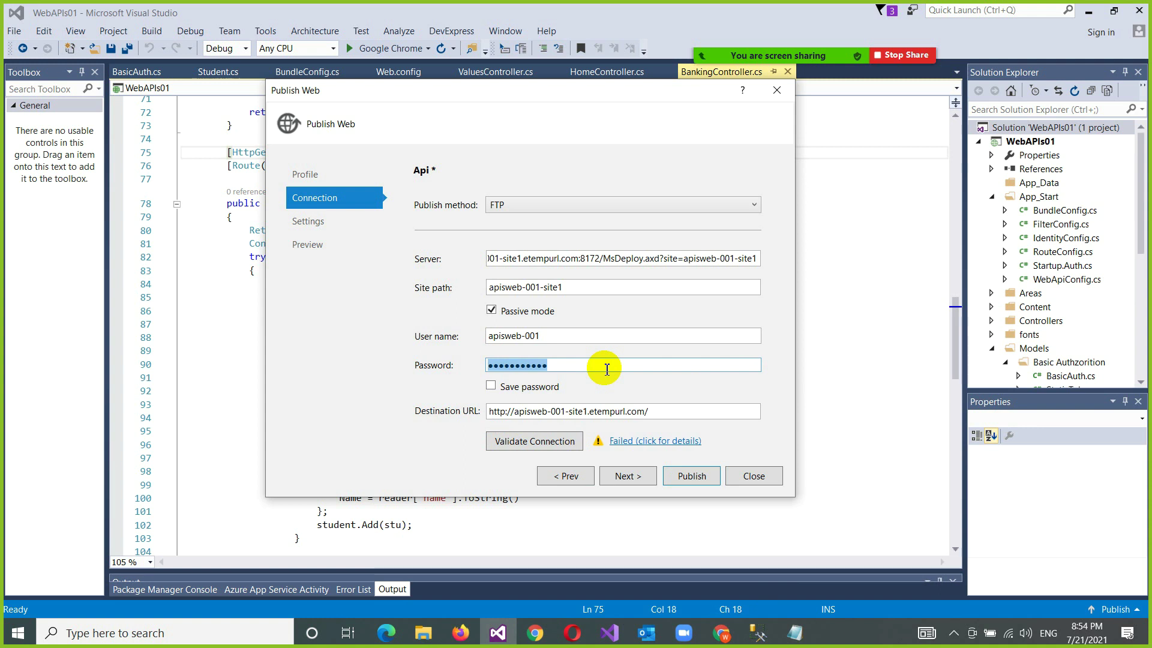
{"action": "left_click", "coordinate": [492, 312]}
{"action": "left_click", "coordinate": [534, 444]}
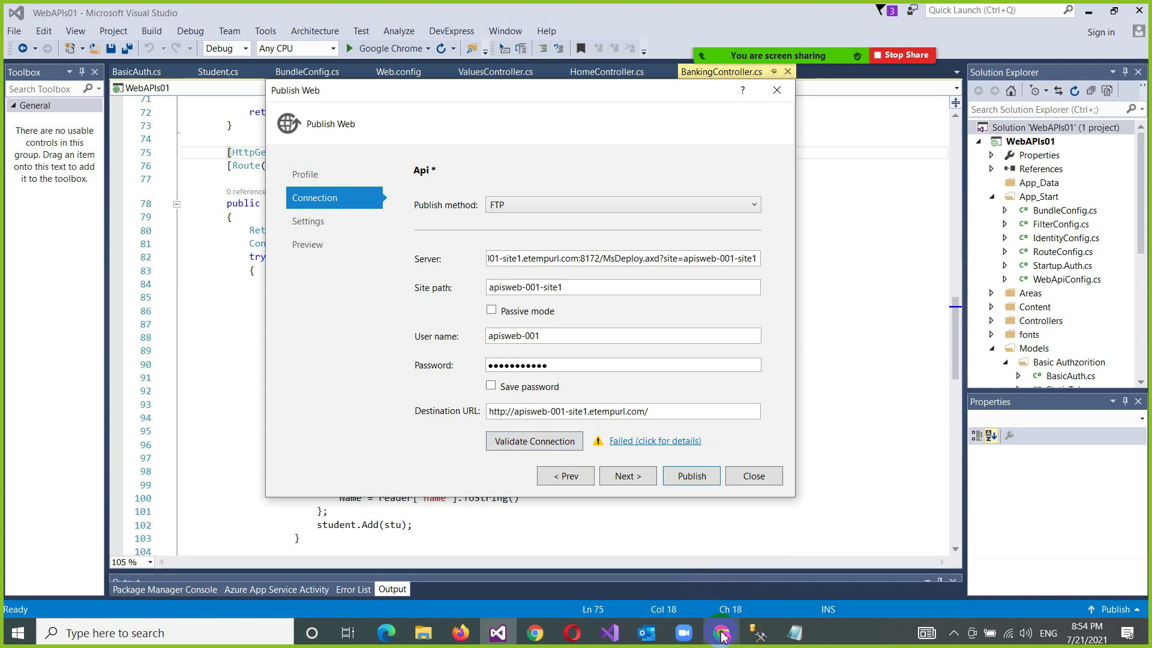
{"action": "left_click", "coordinate": [722, 633]}
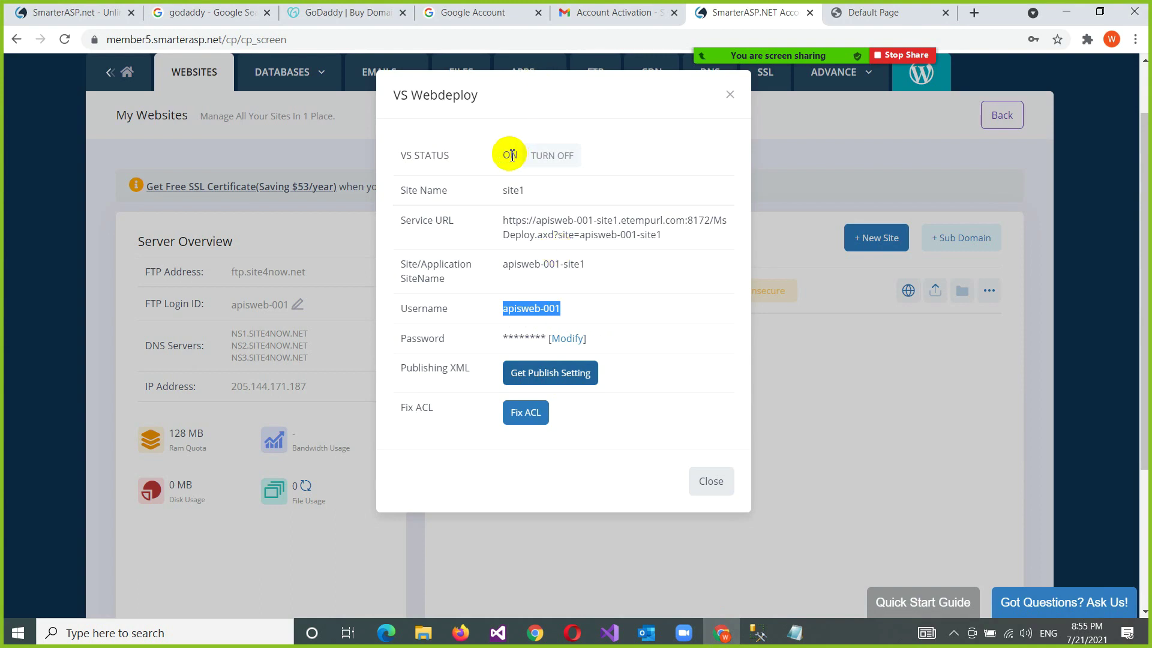
Step: Modify the Web Deploy password, entering and confirming a new one, and decline Chrome's save prompt
{"action": "left_click", "coordinate": [565, 339]}
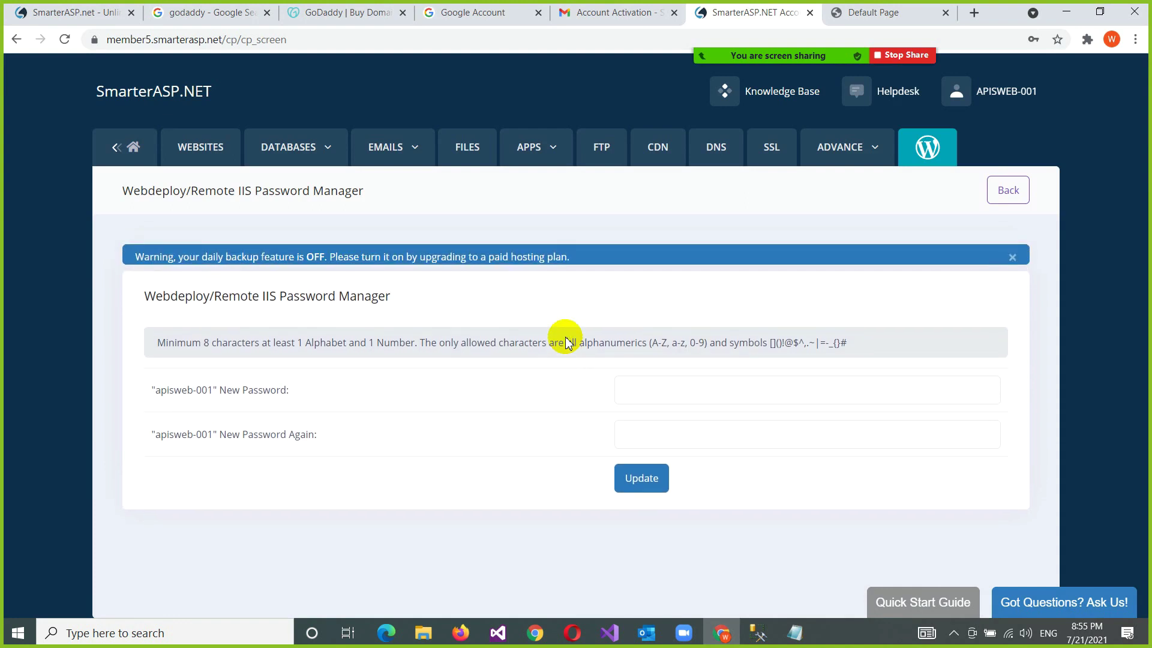
{"action": "left_click", "coordinate": [647, 403]}
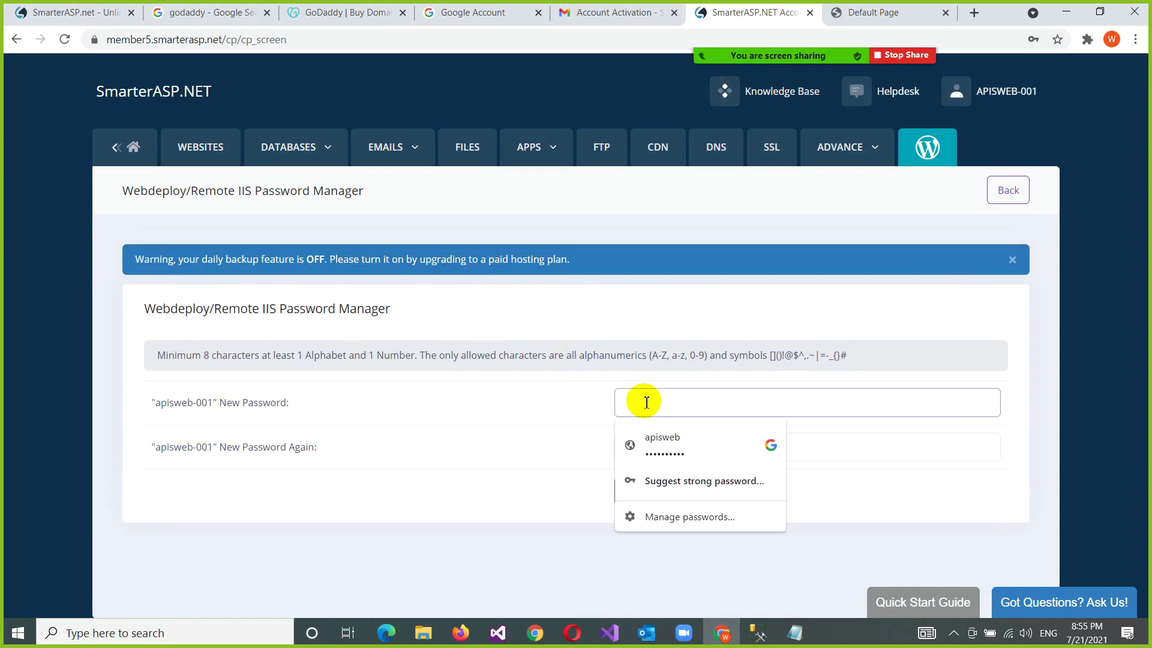
{"action": "type", "text": "•••"}
{"action": "left_click", "coordinate": [839, 447]}
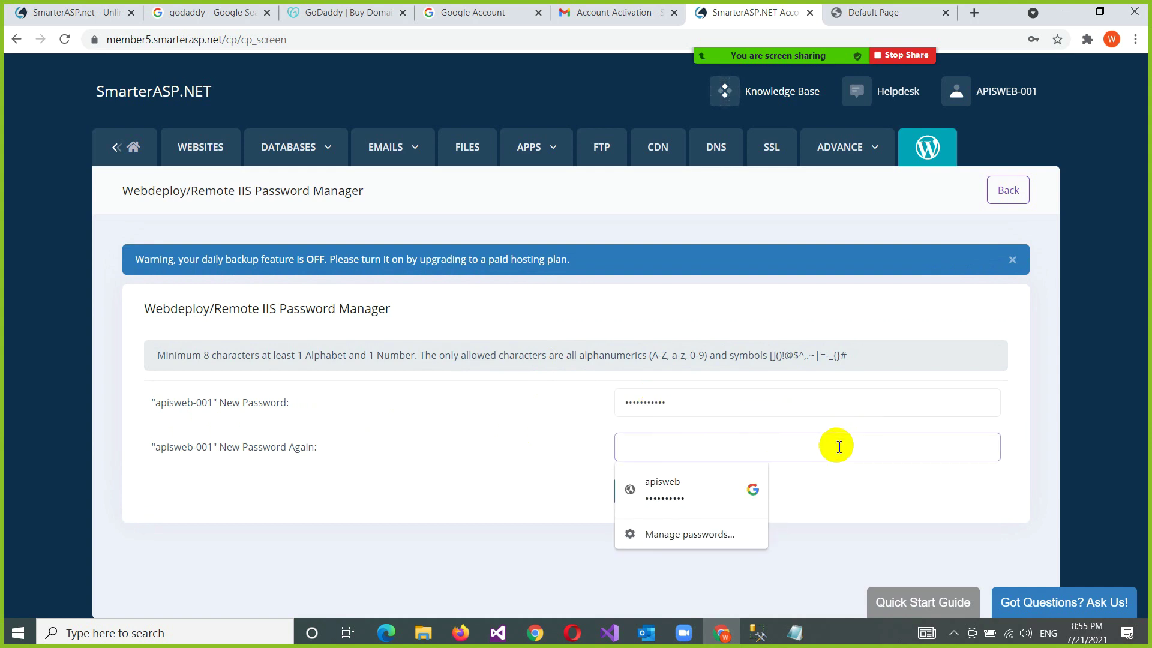
{"action": "type", "text": "•••"}
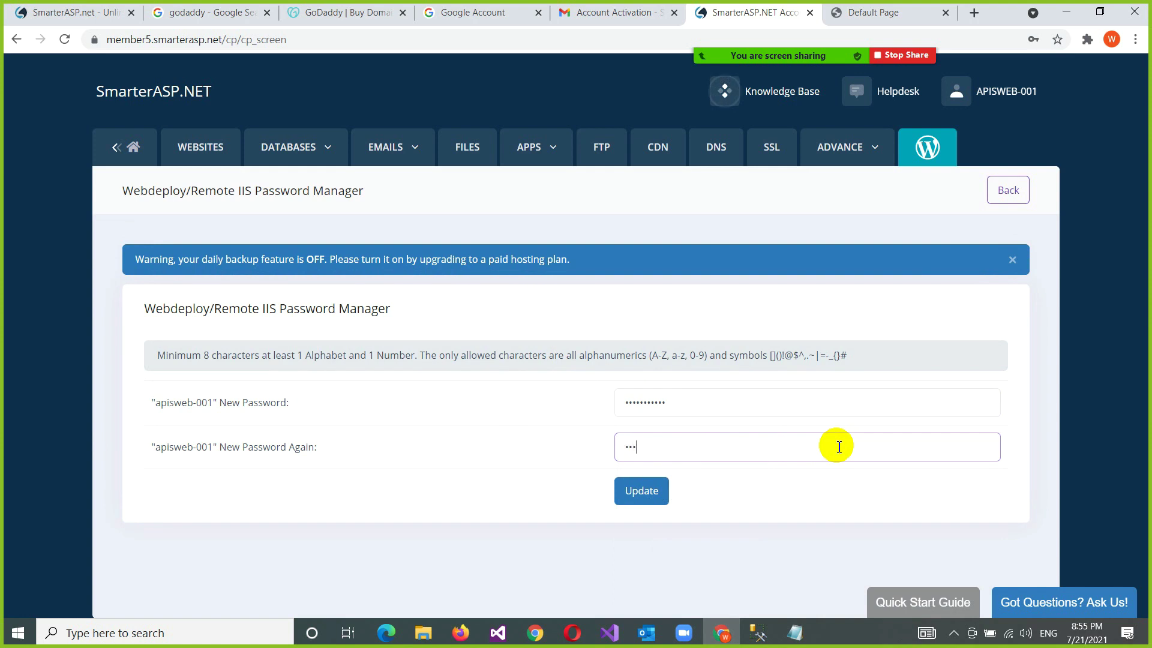
{"action": "type", "text": "••••••••"}
{"action": "left_click", "coordinate": [650, 500]}
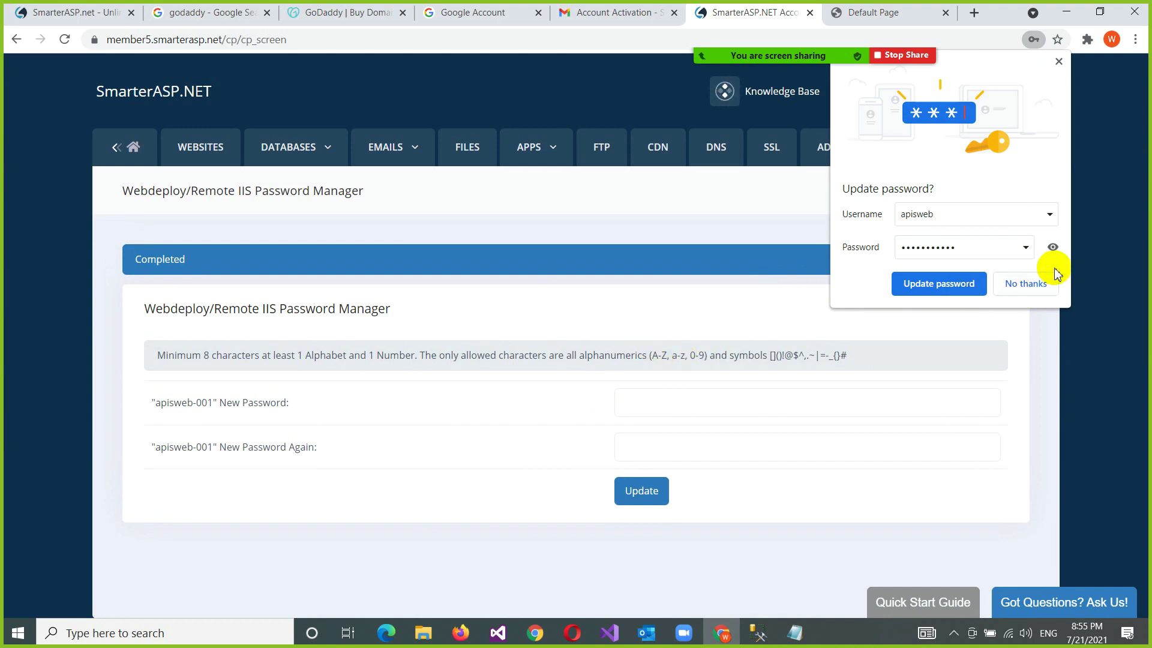
{"action": "left_click", "coordinate": [1027, 284]}
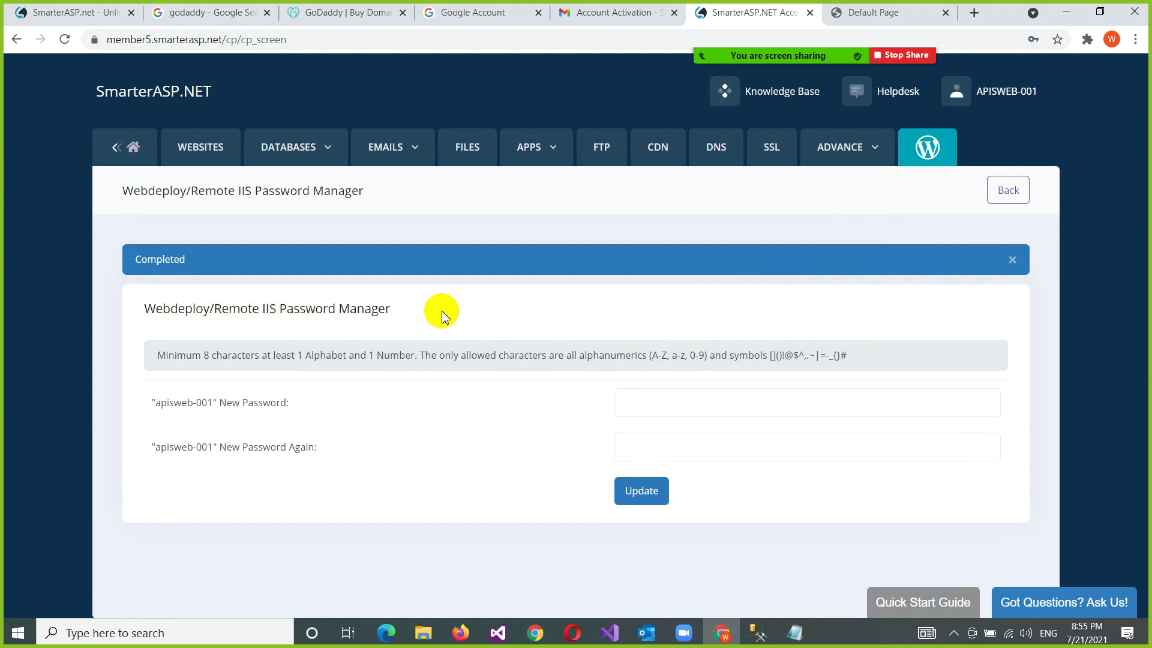
{"action": "left_click", "coordinate": [201, 150]}
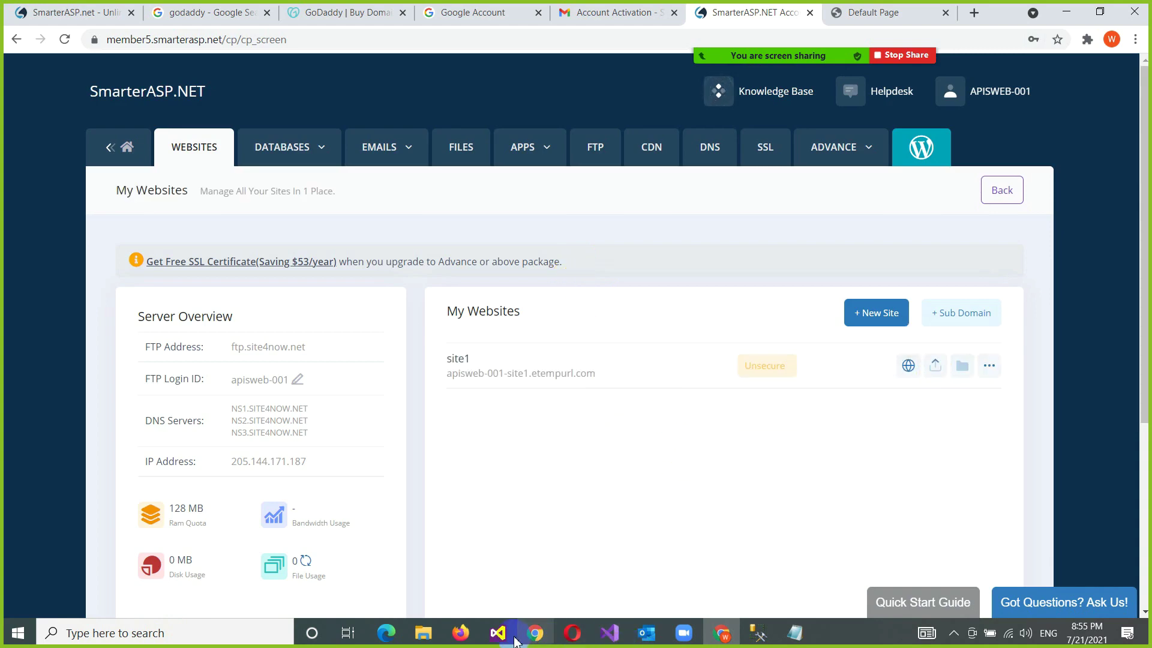
Step: Enter the new password in Publish Web and validate the connection again, which still fails
{"action": "left_click", "coordinate": [534, 639]}
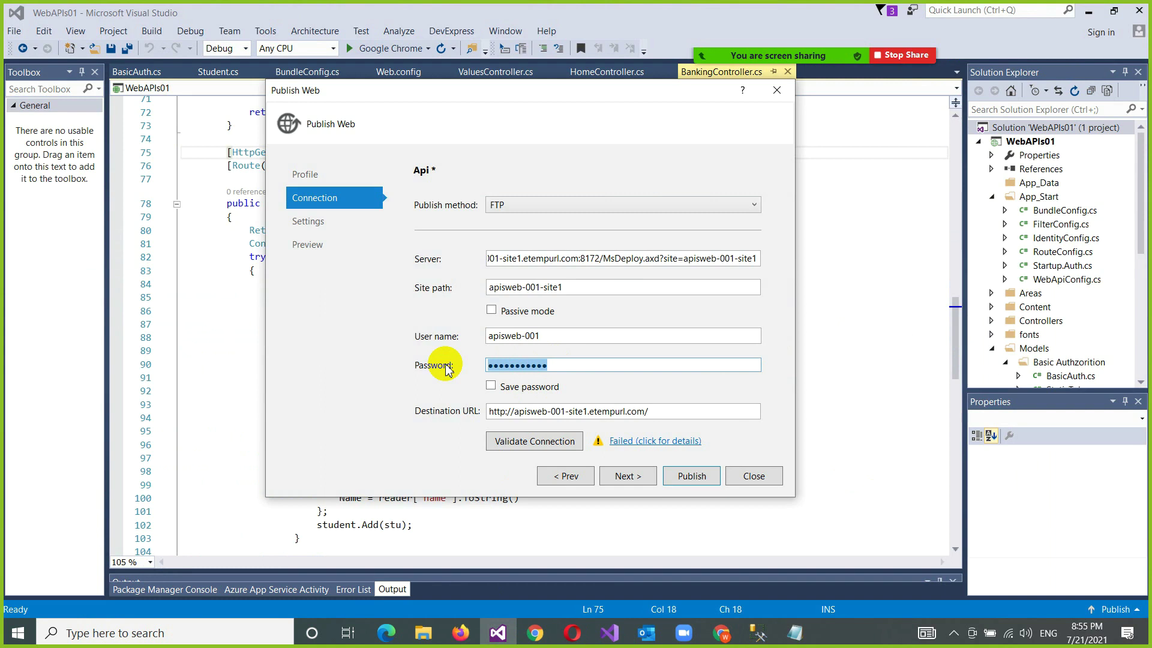
{"action": "type", "text": "••"}
{"action": "left_click", "coordinate": [507, 444]}
{"action": "left_click", "coordinate": [507, 442]}
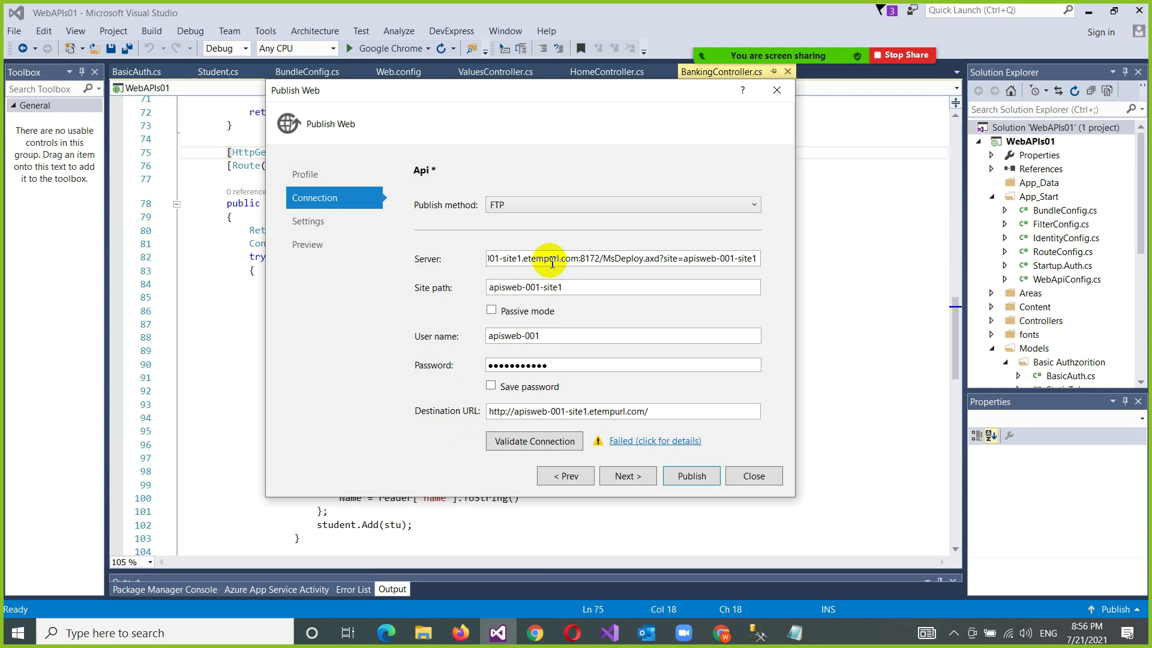
{"action": "left_click_drag", "start_coordinate": [574, 287], "coordinate": [447, 294]}
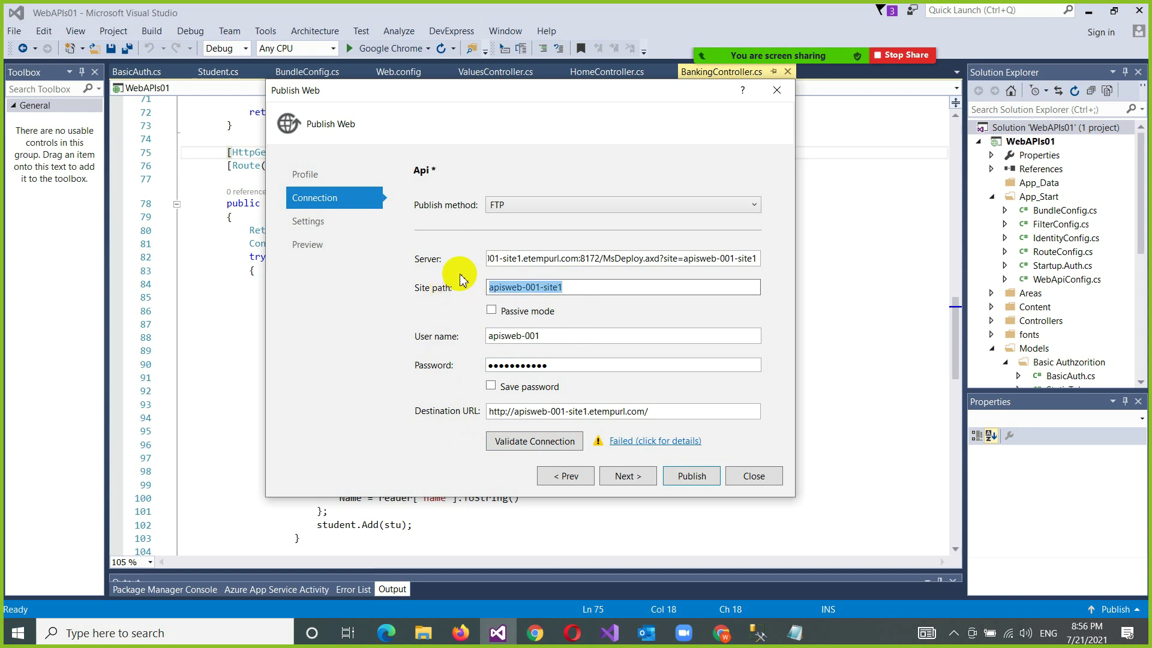
{"action": "left_click", "coordinate": [522, 259]}
{"action": "left_click", "coordinate": [720, 637]}
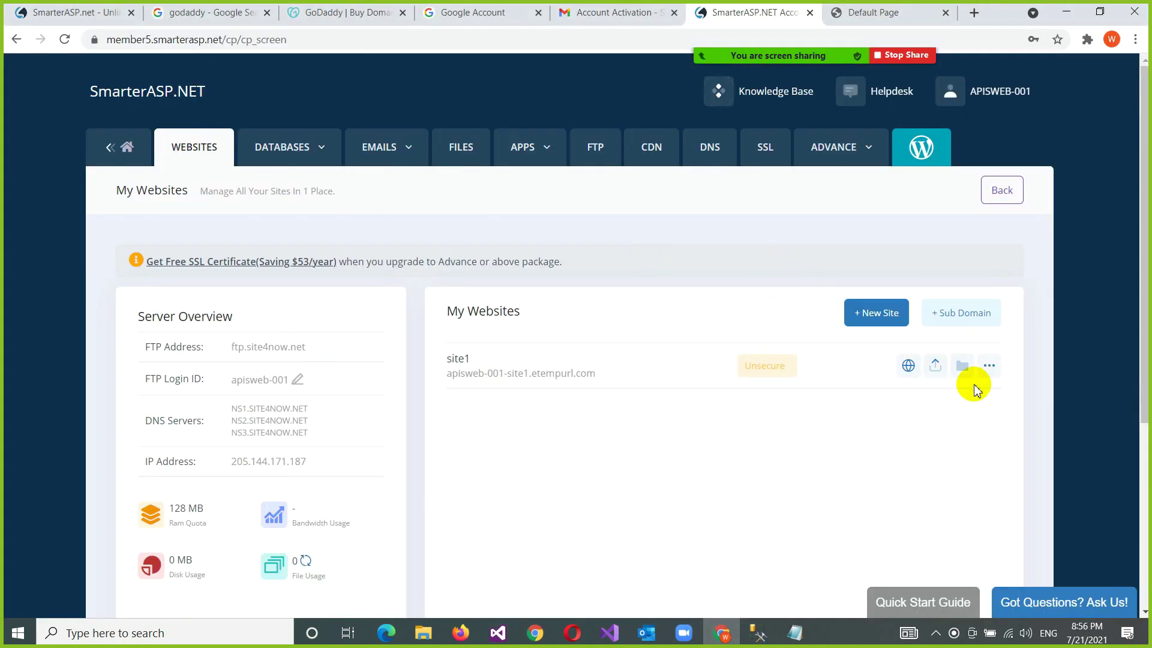
Step: Compare site1's Web Deploy Service URL and site name with the MSDeploy entries in Notepad
{"action": "left_click", "coordinate": [937, 368]}
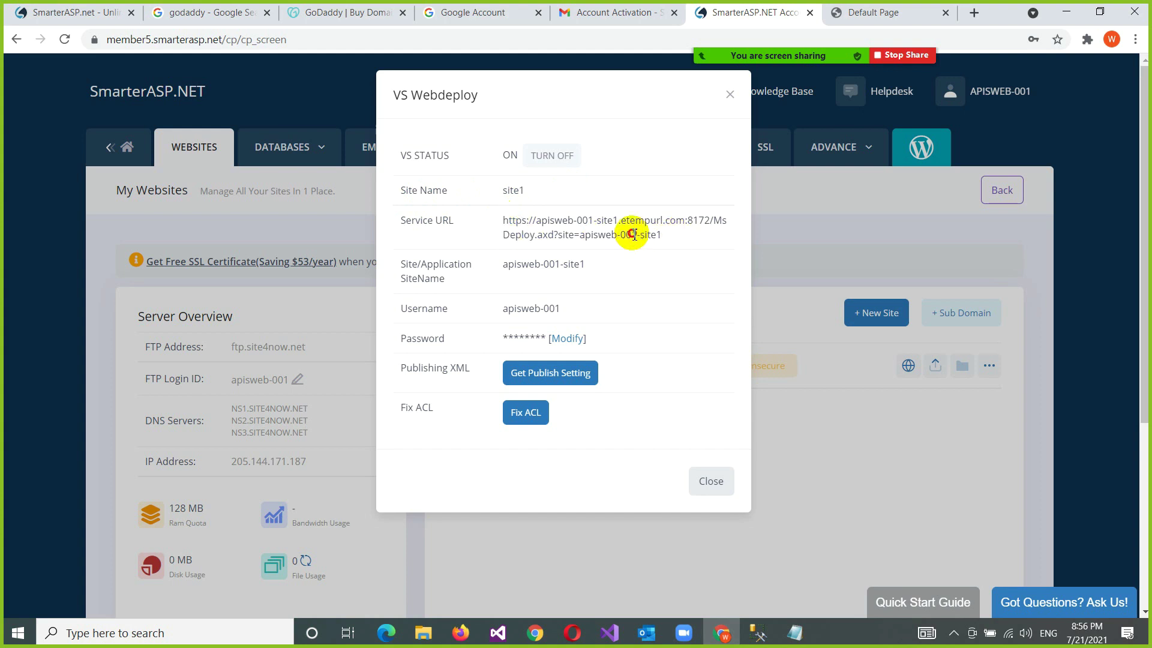
{"action": "triple_click", "coordinate": [507, 216]}
{"action": "left_click_drag", "start_coordinate": [503, 264], "coordinate": [627, 267]}
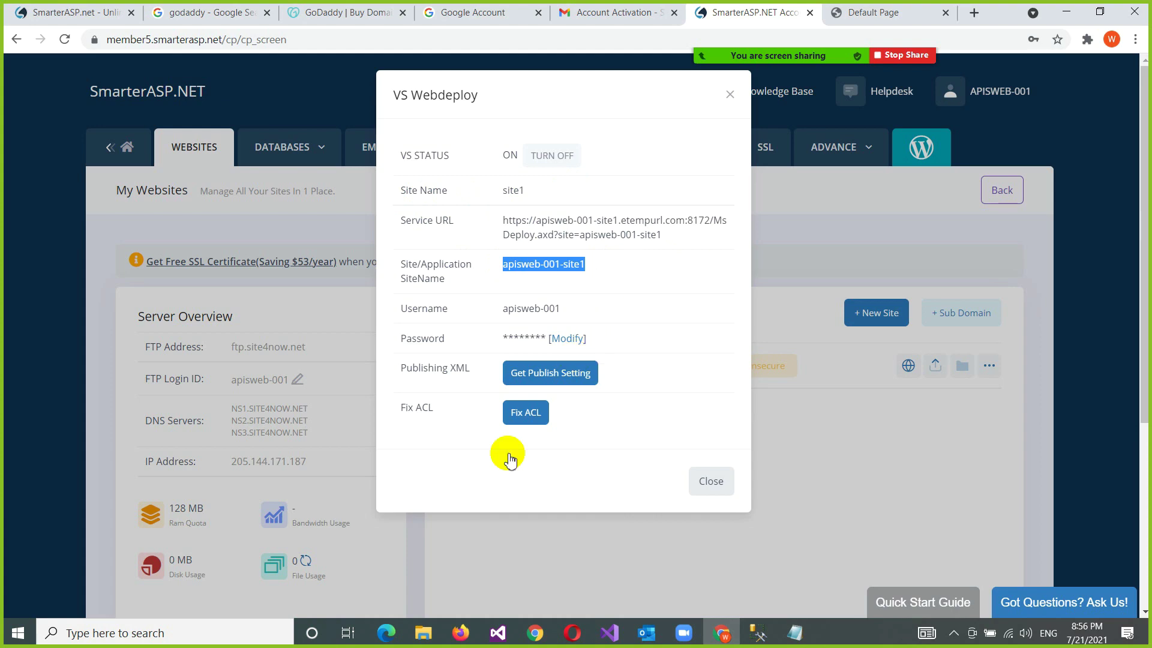
{"action": "left_click", "coordinate": [795, 633]}
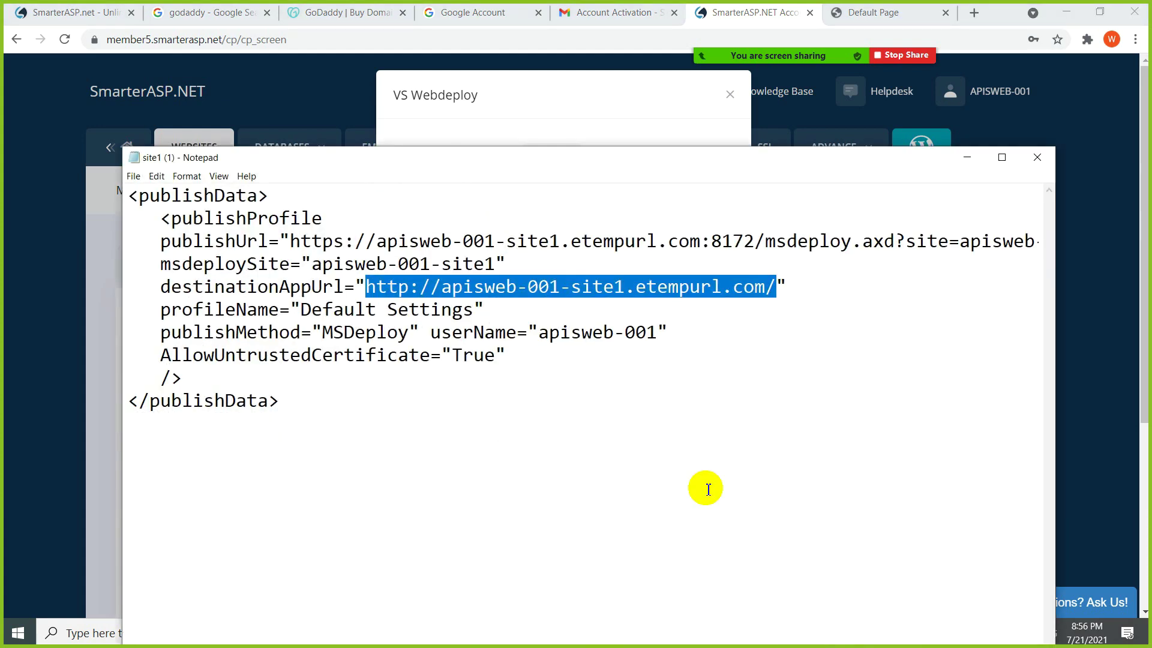
{"action": "triple_click", "coordinate": [663, 331]}
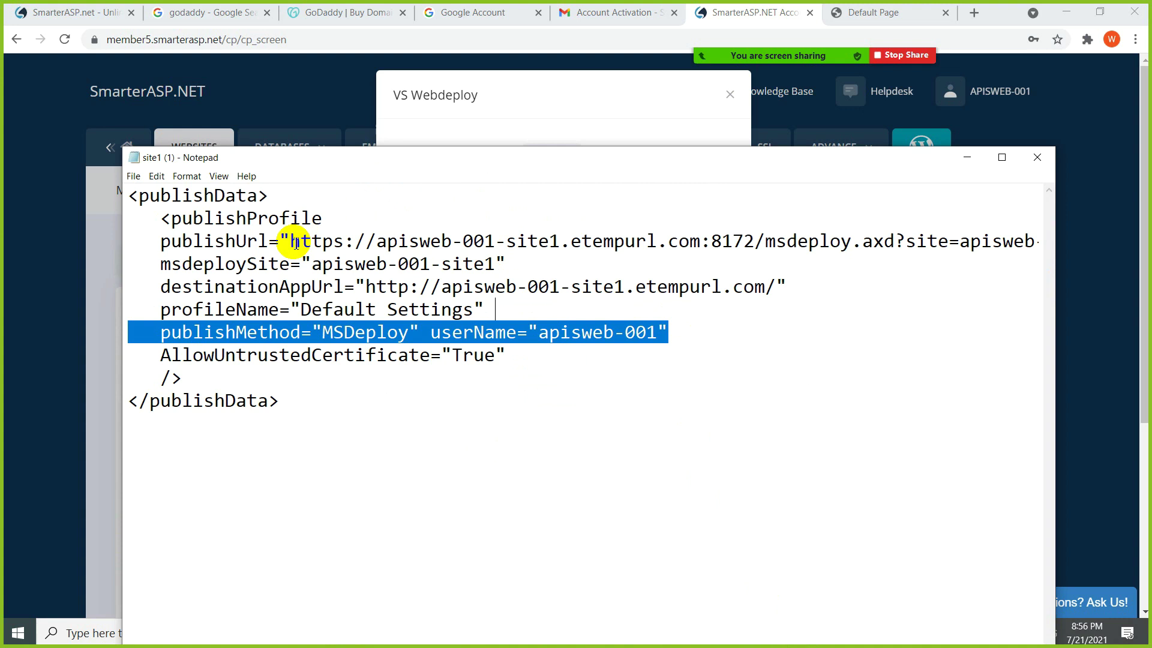
{"action": "left_click", "coordinate": [967, 158]}
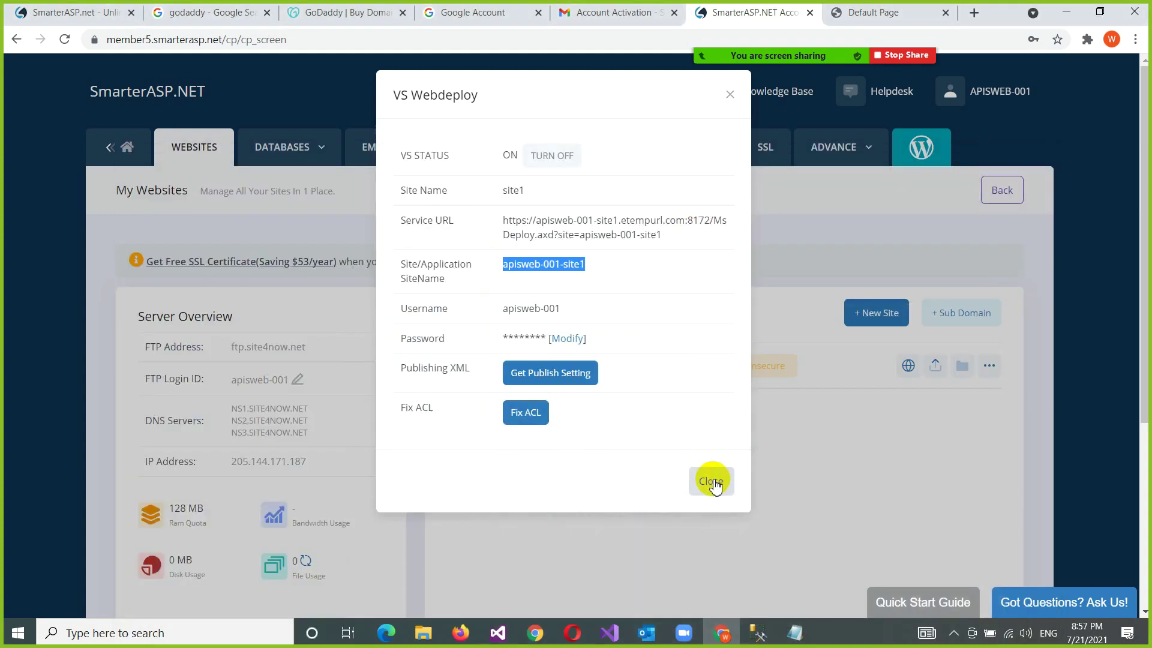
Step: Turn Web Deploy off for site1, then reopen its details, turn it back on and close
{"action": "left_click", "coordinate": [547, 155]}
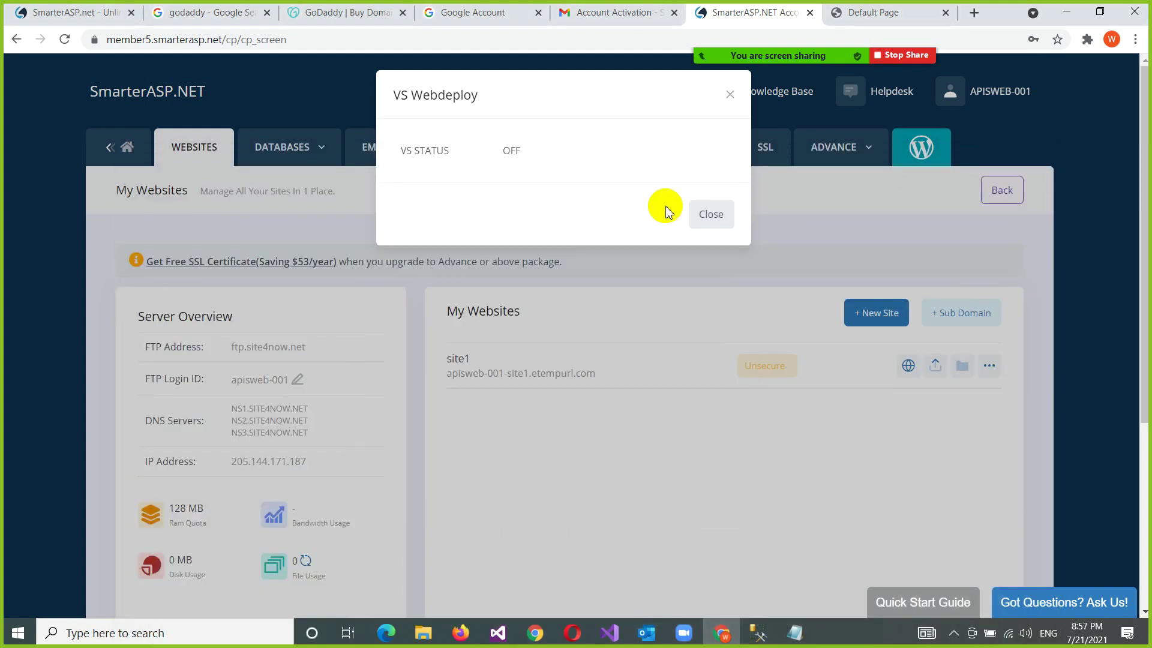
{"action": "left_click", "coordinate": [524, 152]}
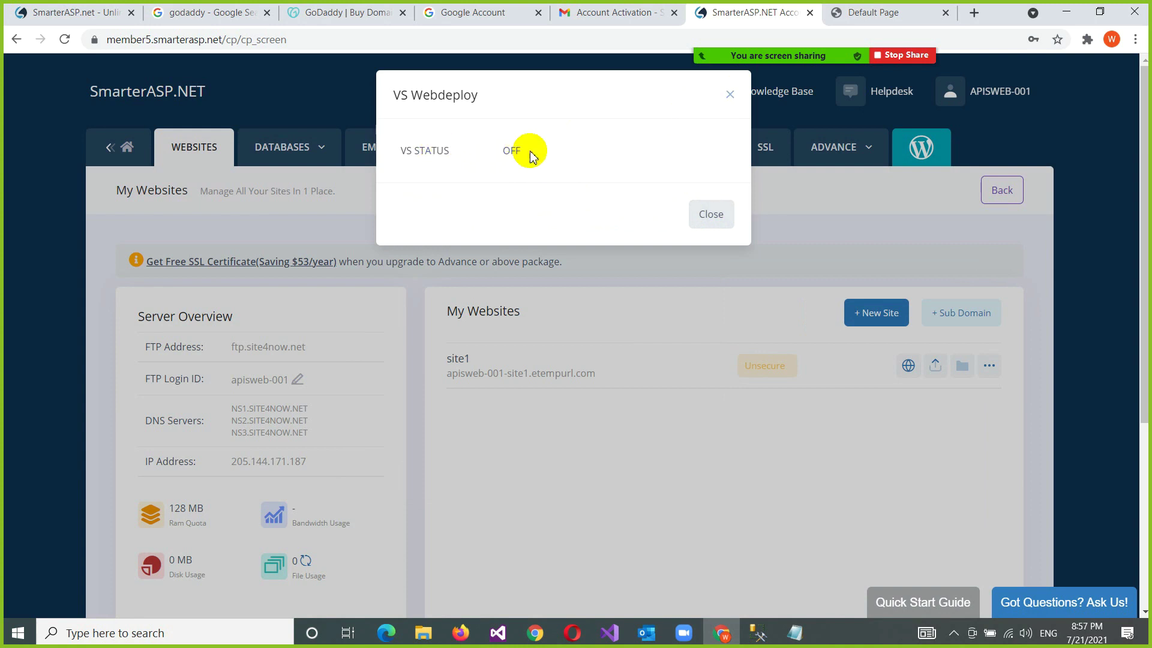
{"action": "left_click", "coordinate": [730, 96]}
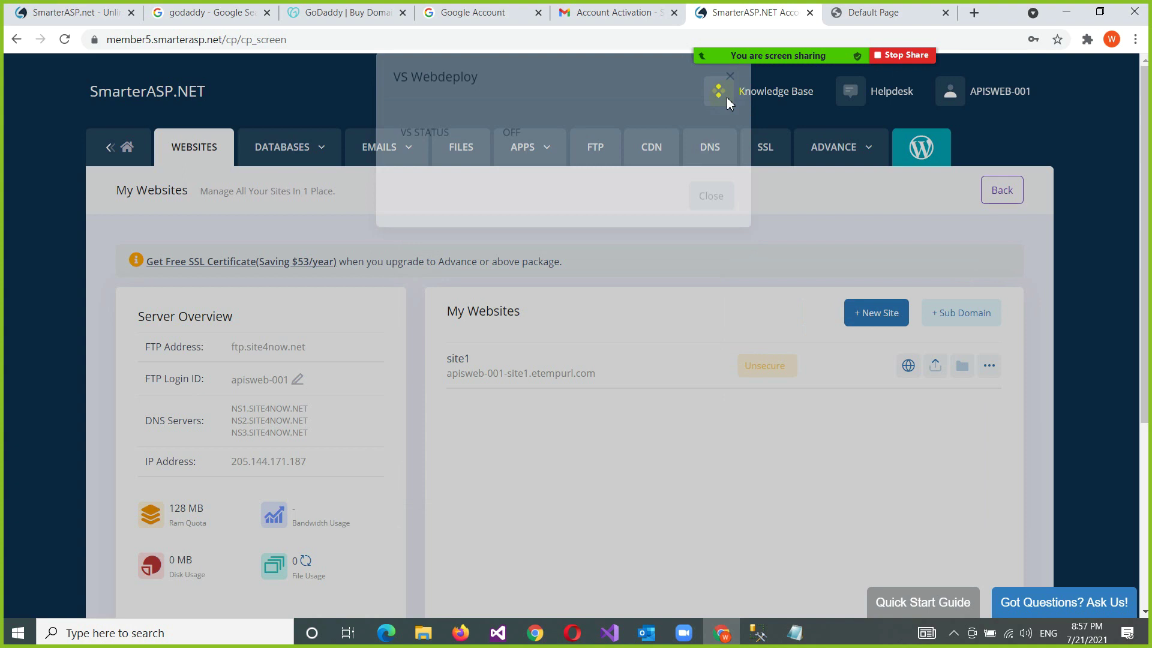
{"action": "left_click", "coordinate": [936, 368]}
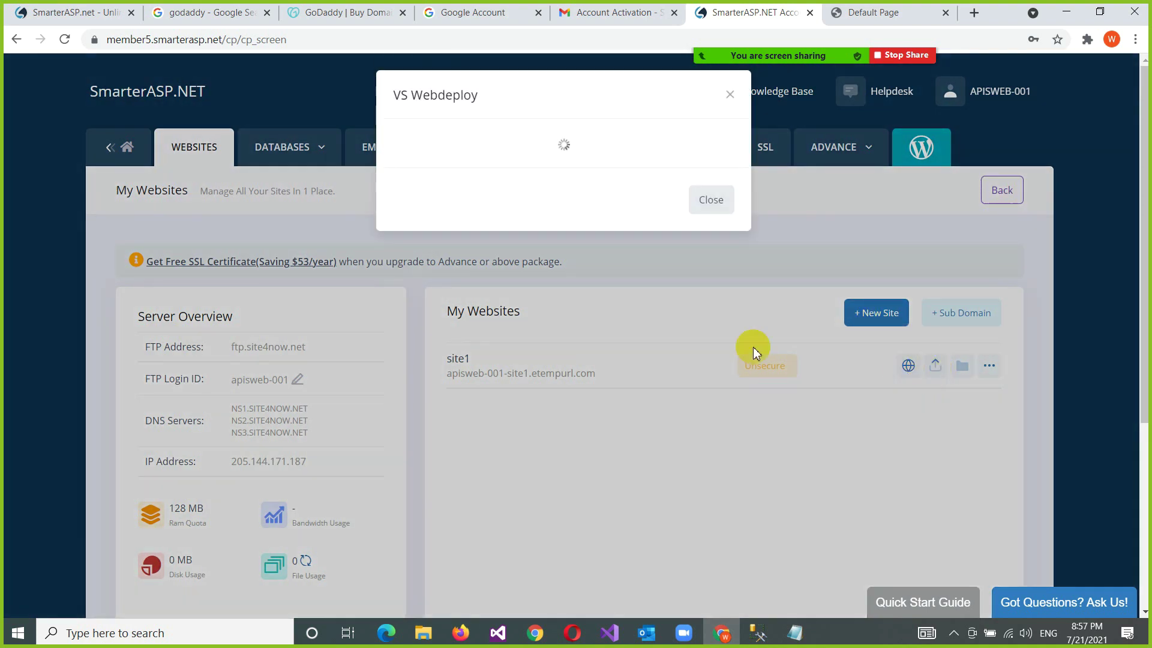
{"action": "left_click", "coordinate": [561, 157]}
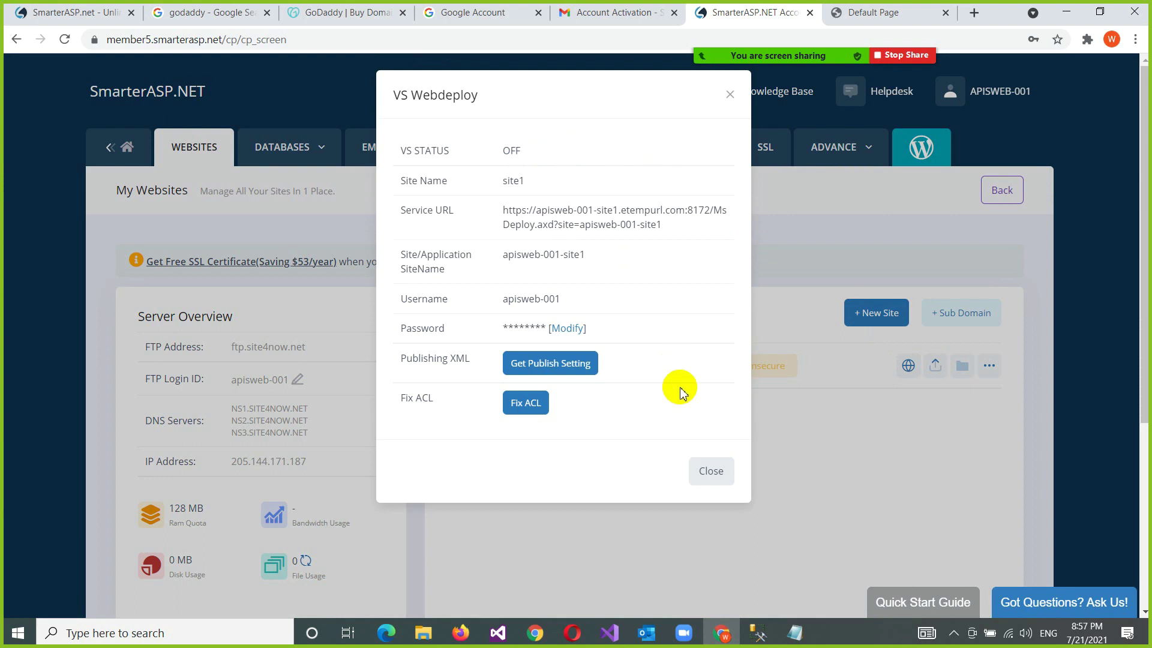
{"action": "scroll", "coordinate": [680, 395], "scroll_direction": "down", "scroll_amount": 1}
{"action": "left_click", "coordinate": [712, 473]}
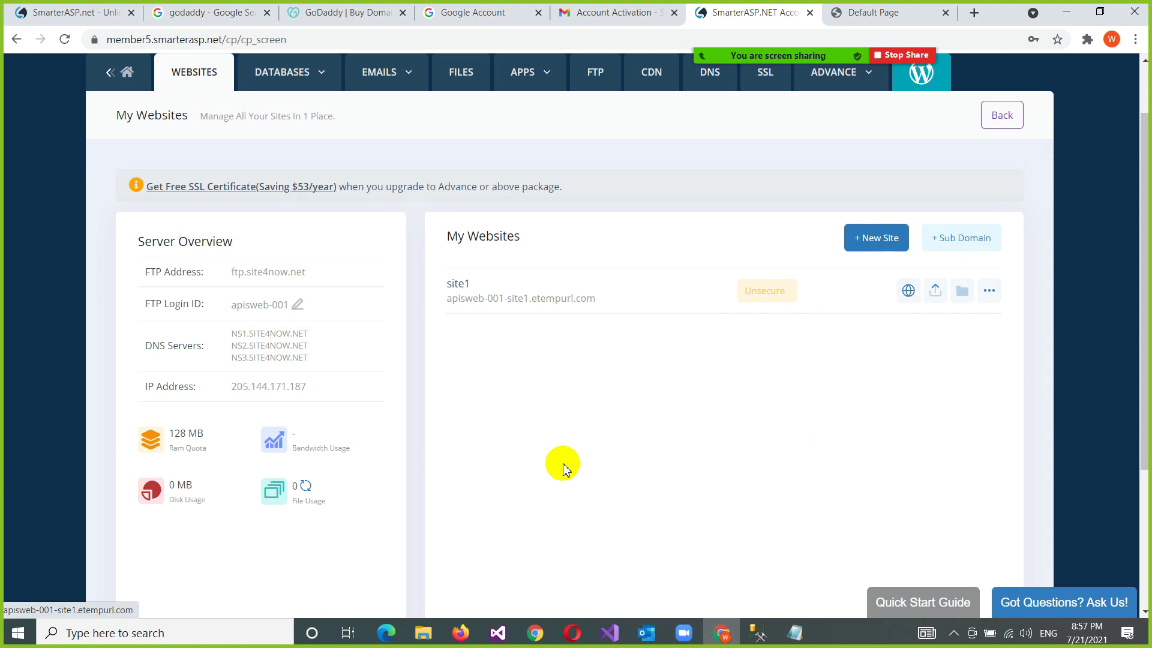
Step: Turn passive mode back on and switch the publish method to Web Deploy
{"action": "mouse_move", "coordinate": [502, 641]}
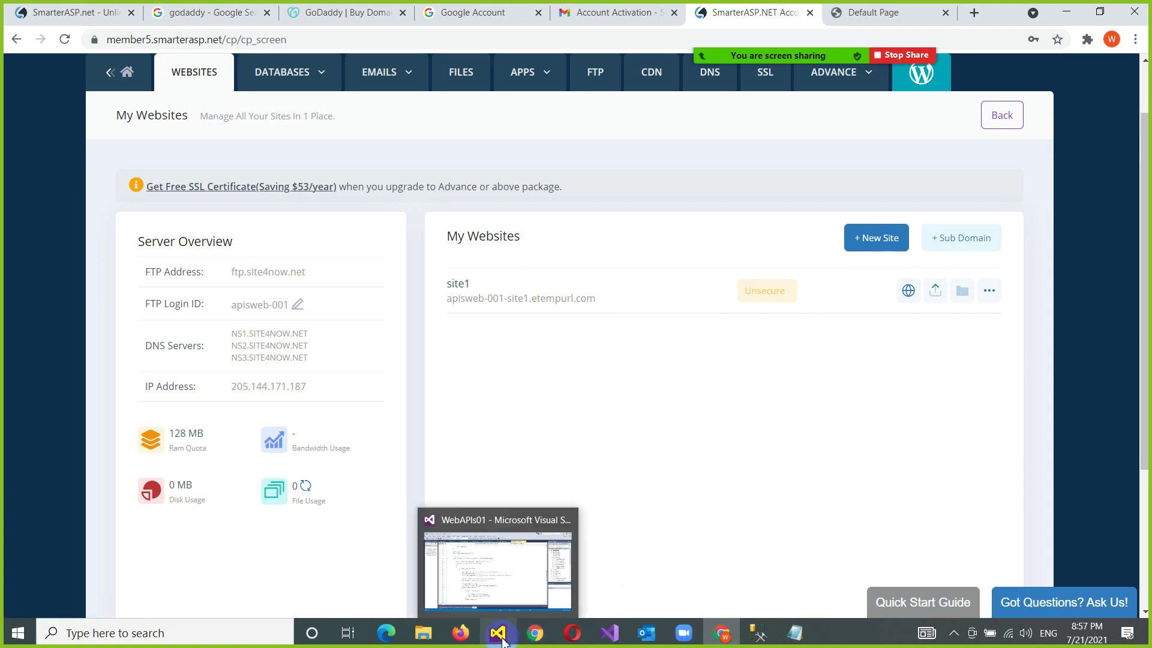
{"action": "left_click", "coordinate": [501, 561]}
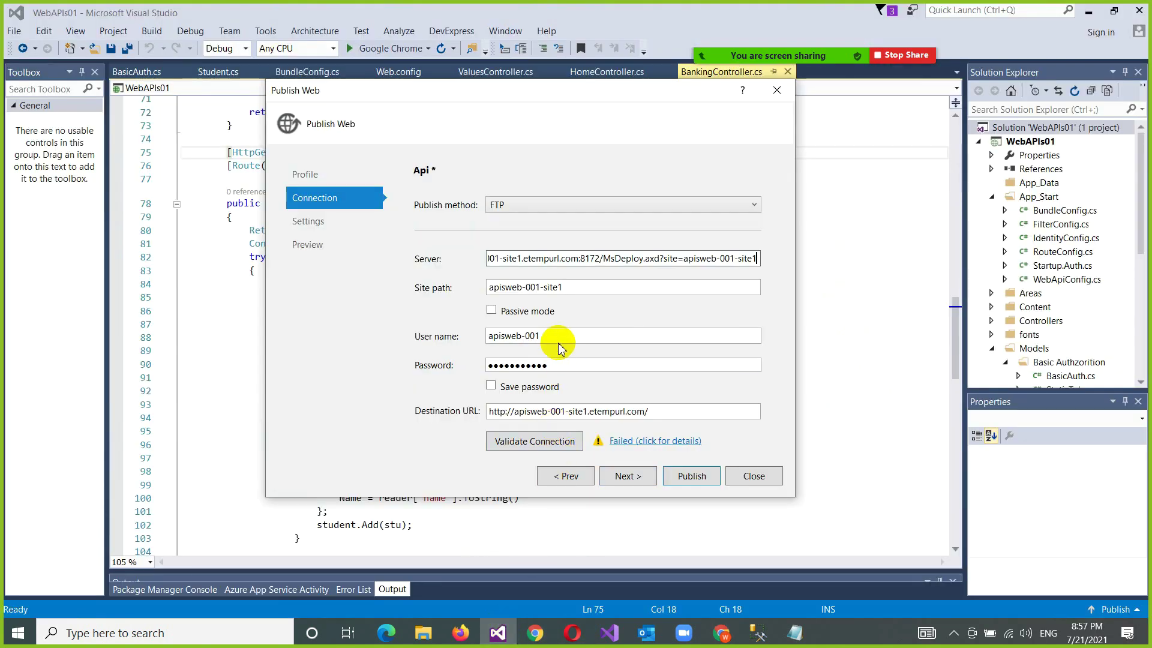
{"action": "left_click", "coordinate": [490, 312]}
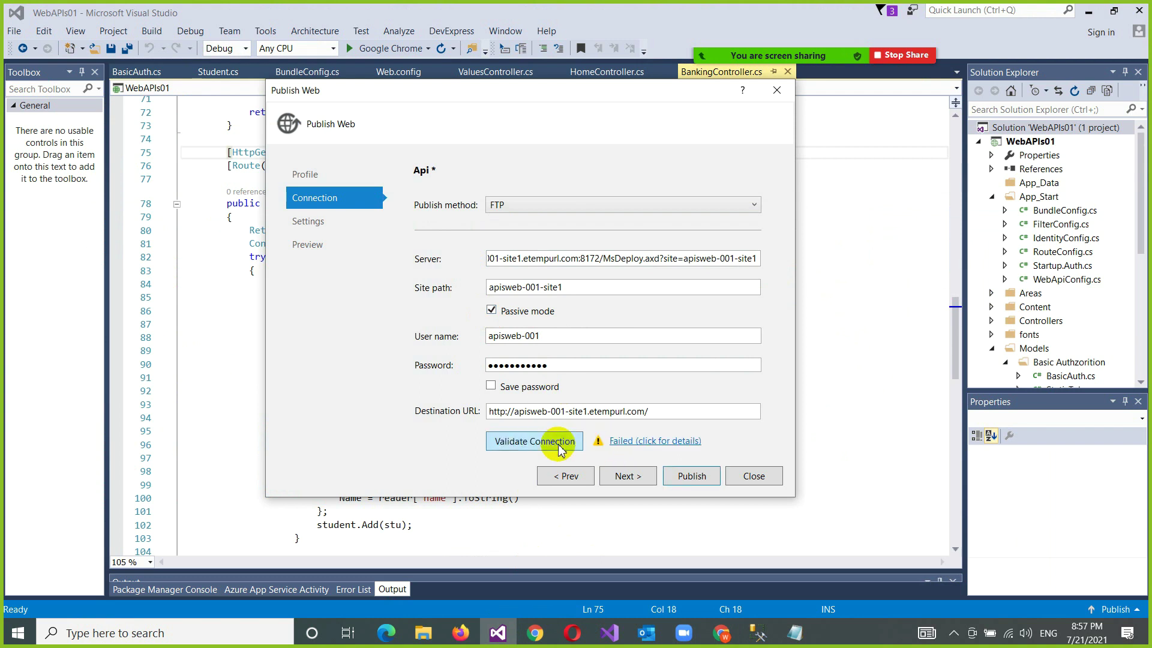
{"action": "left_click", "coordinate": [532, 206]}
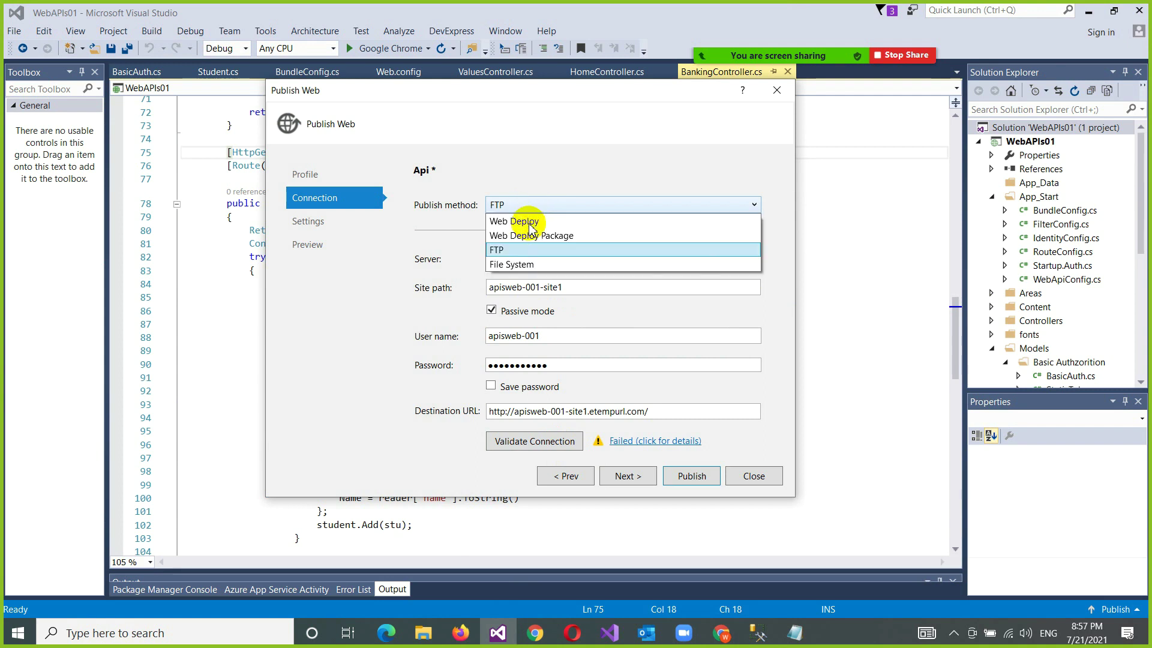
{"action": "left_click", "coordinate": [520, 223]}
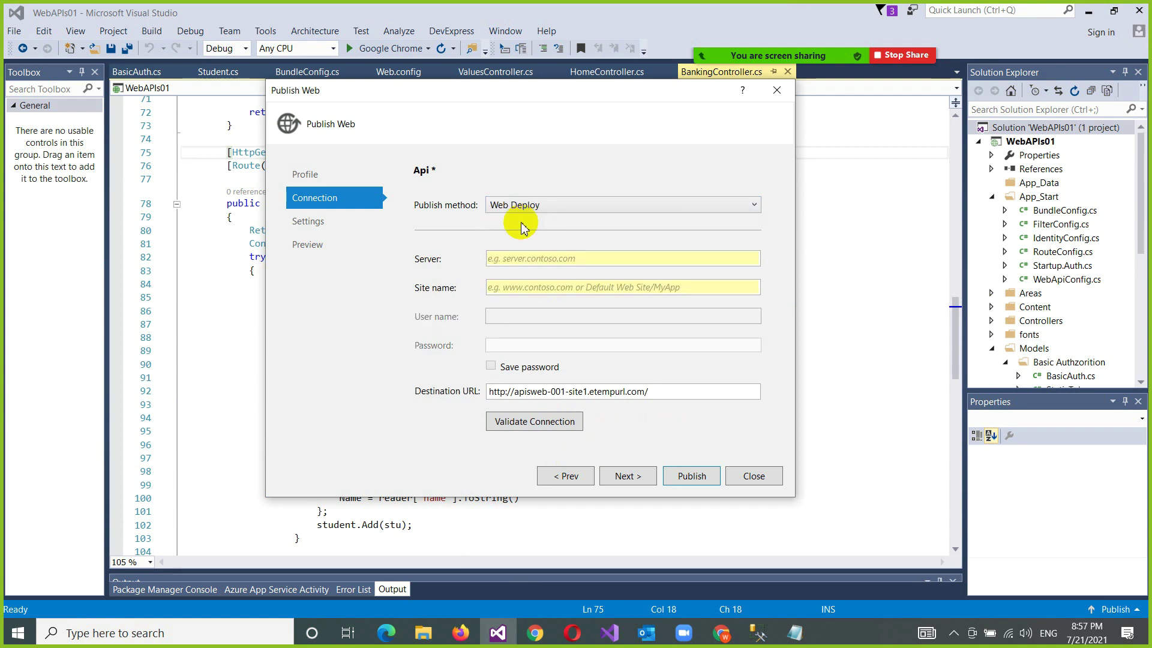
{"action": "left_click", "coordinate": [507, 257]}
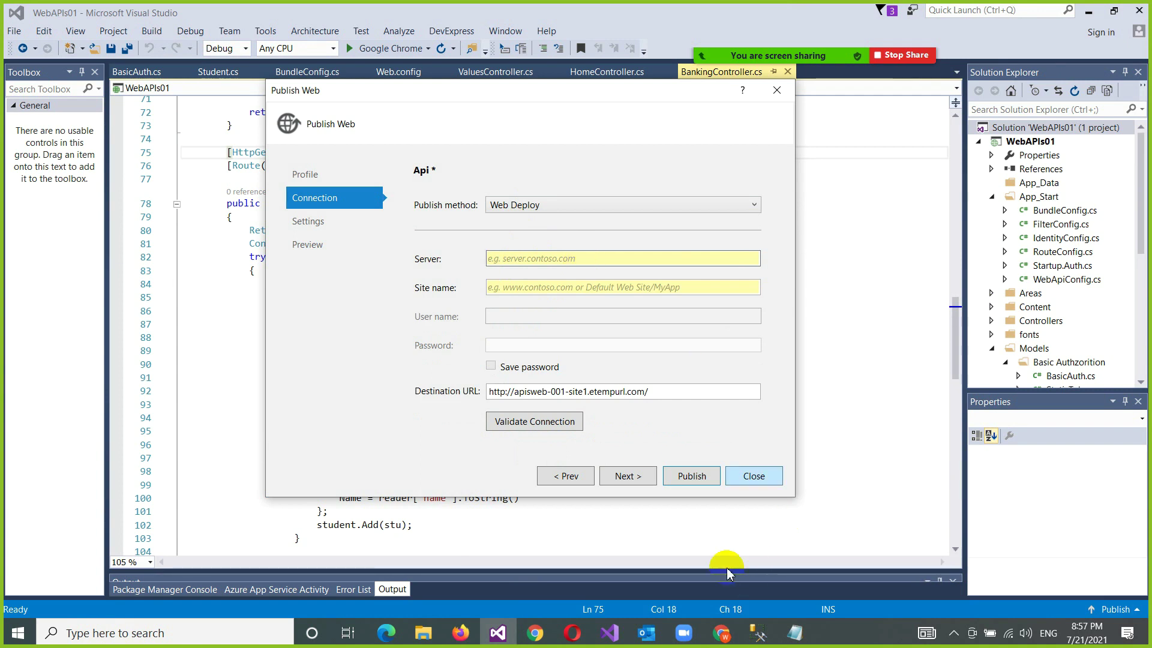
Step: Copy the Service URL from SmarterASP's Web Deploy info into the Server field
{"action": "left_click", "coordinate": [758, 636]}
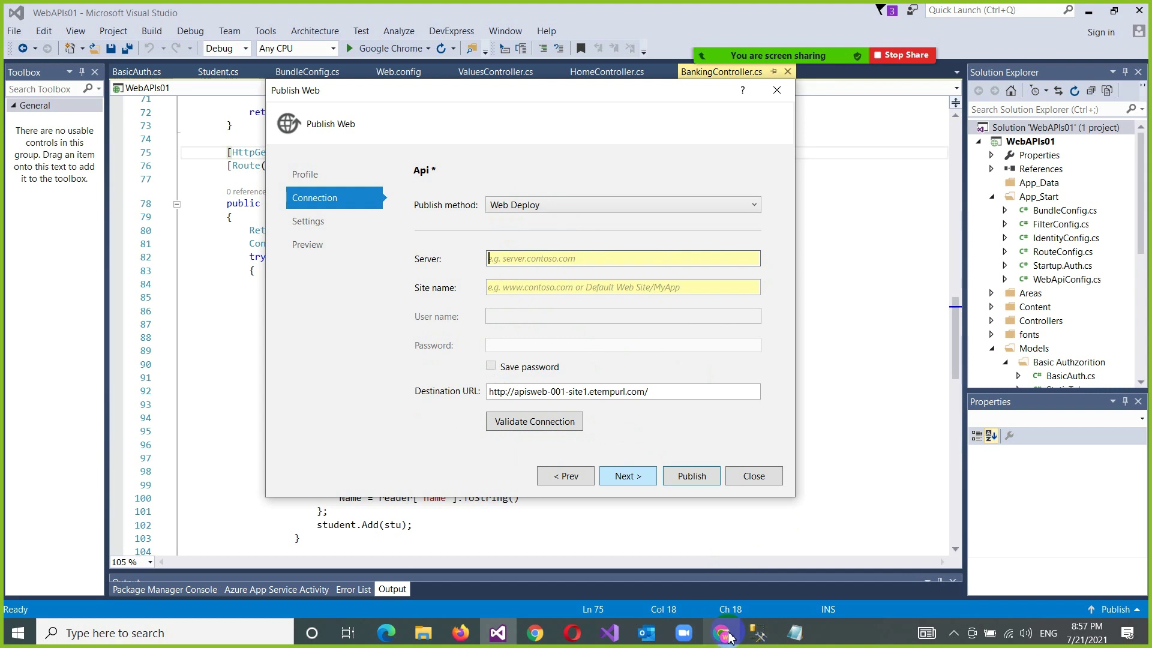
{"action": "mouse_move", "coordinate": [722, 635]}
{"action": "left_click", "coordinate": [690, 570]}
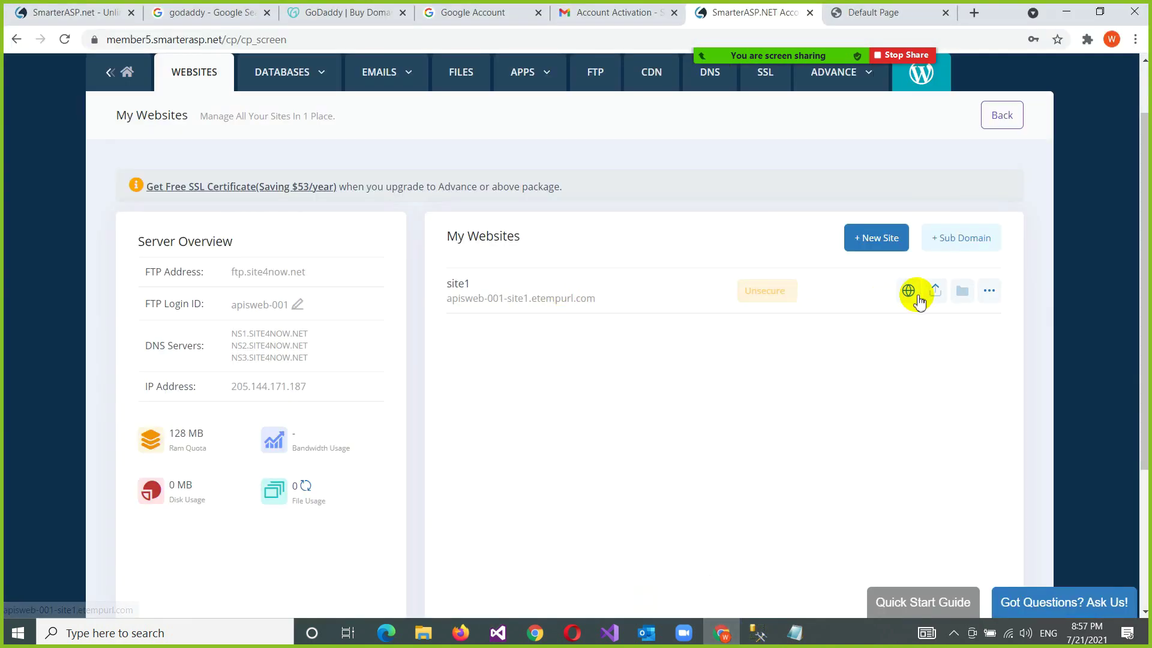
{"action": "left_click", "coordinate": [935, 291]}
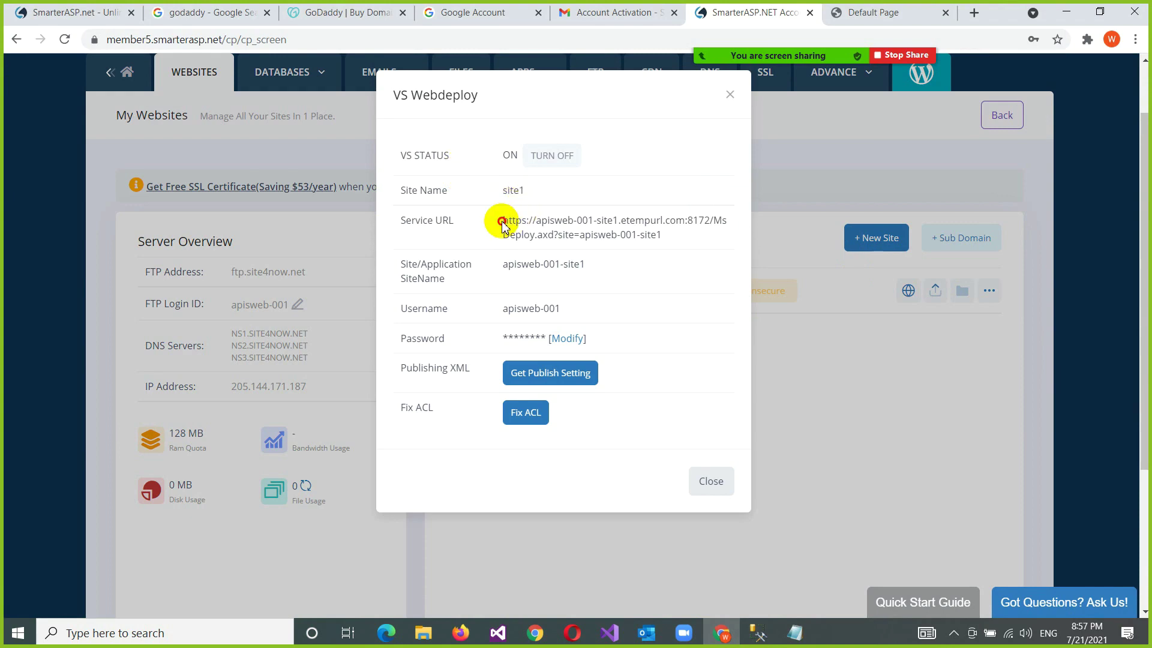
{"action": "left_click_drag", "start_coordinate": [502, 221], "coordinate": [666, 237]}
{"action": "key", "text": "ctrl+c"}
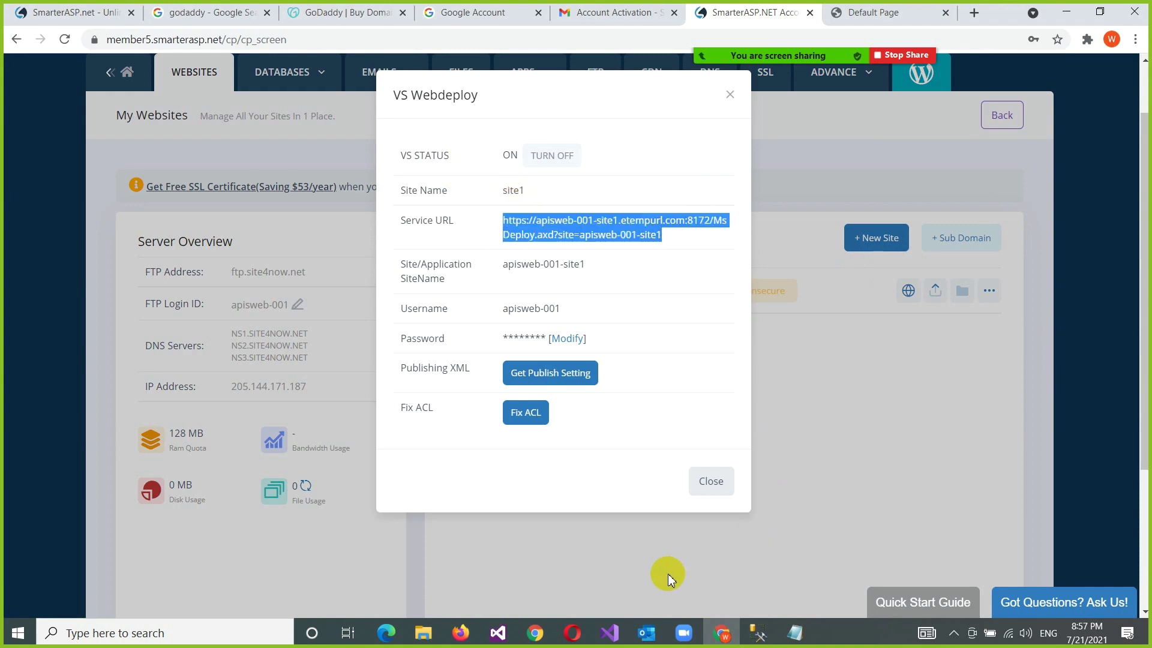
{"action": "left_click", "coordinate": [498, 633]}
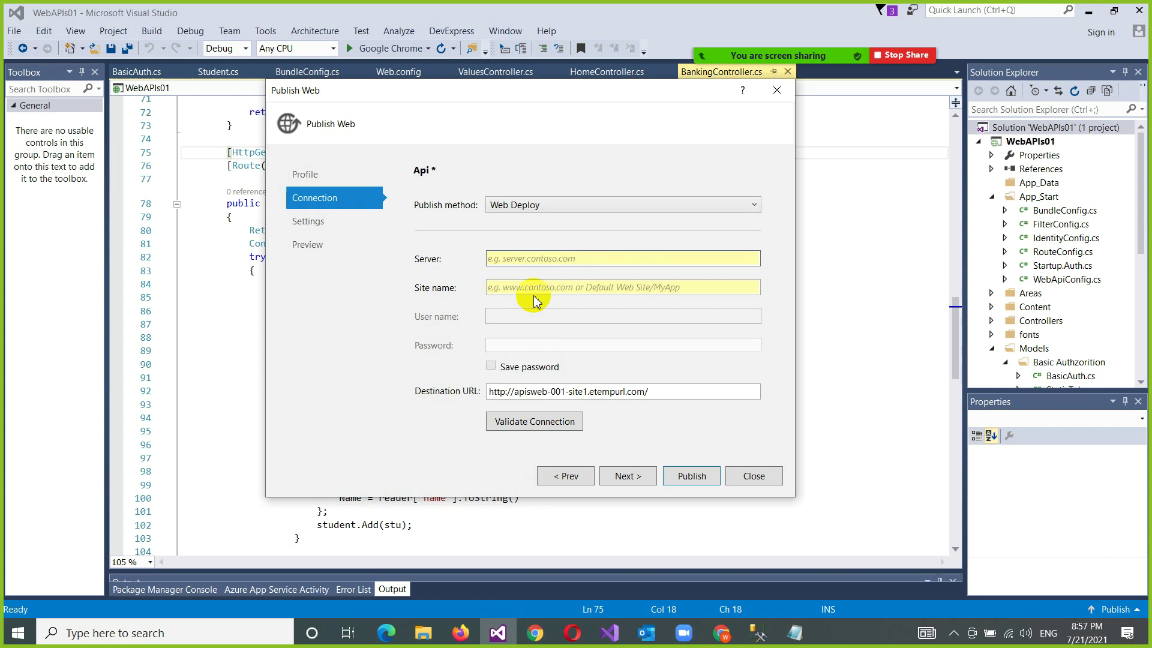
{"action": "key", "text": "ctrl+v"}
Step: Copy the hosted site name from the Web Deploy info into Site name
{"action": "left_click", "coordinate": [496, 287]}
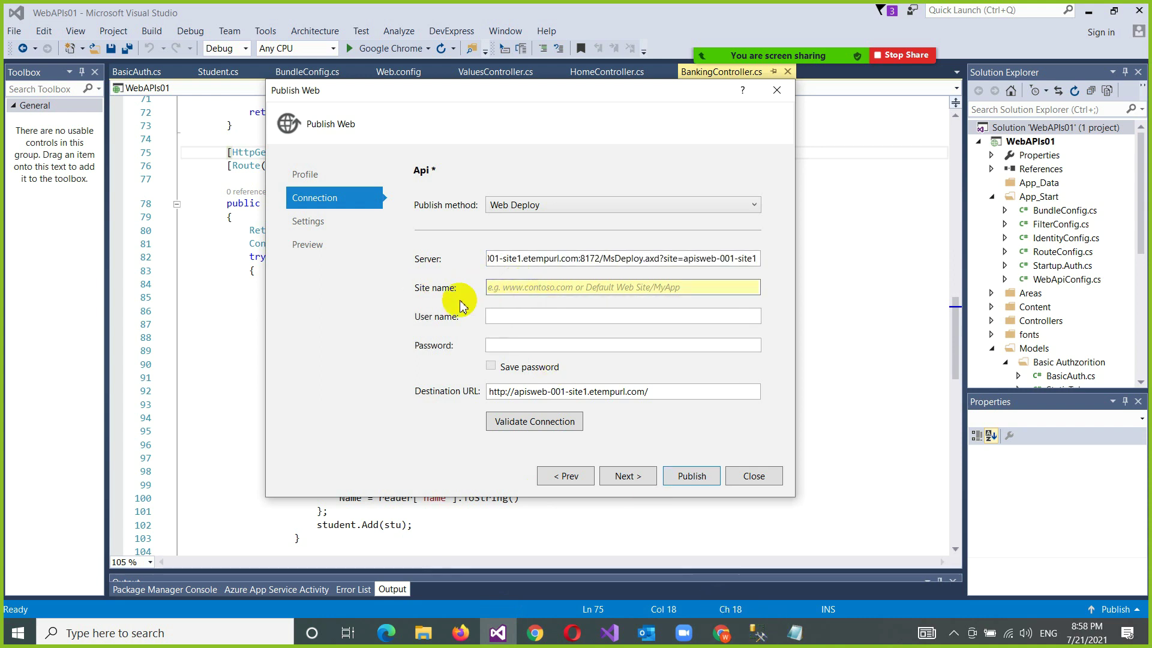
{"action": "left_click", "coordinate": [721, 633]}
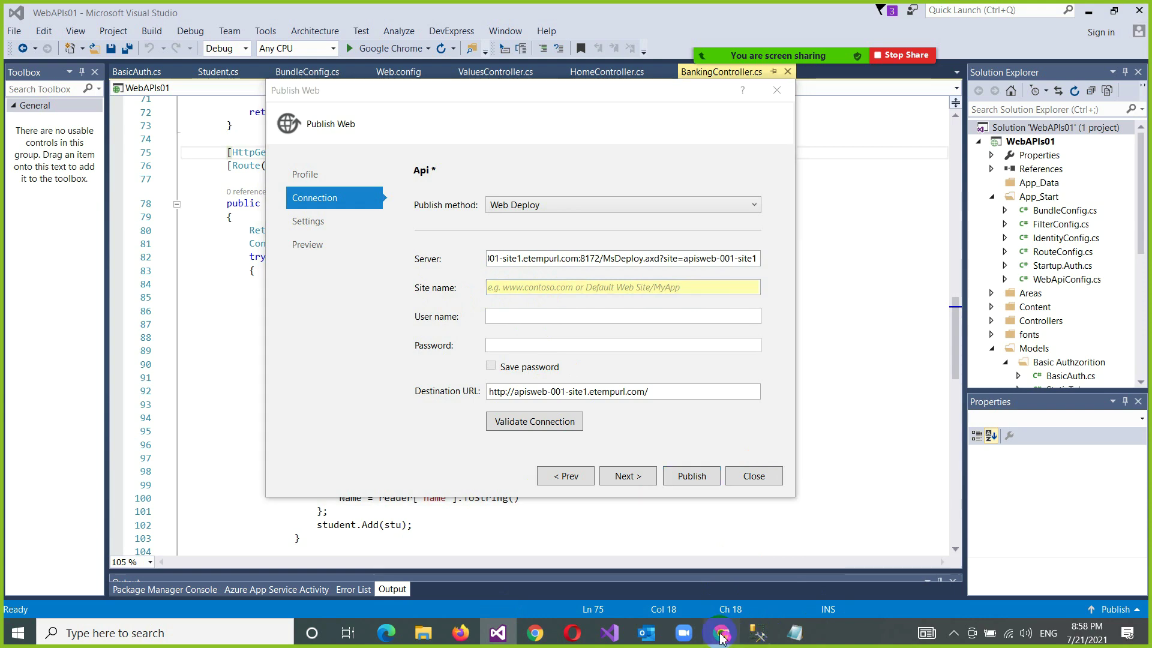
{"action": "left_click_drag", "start_coordinate": [504, 271], "coordinate": [605, 271]}
{"action": "key", "text": "ctrl+c"}
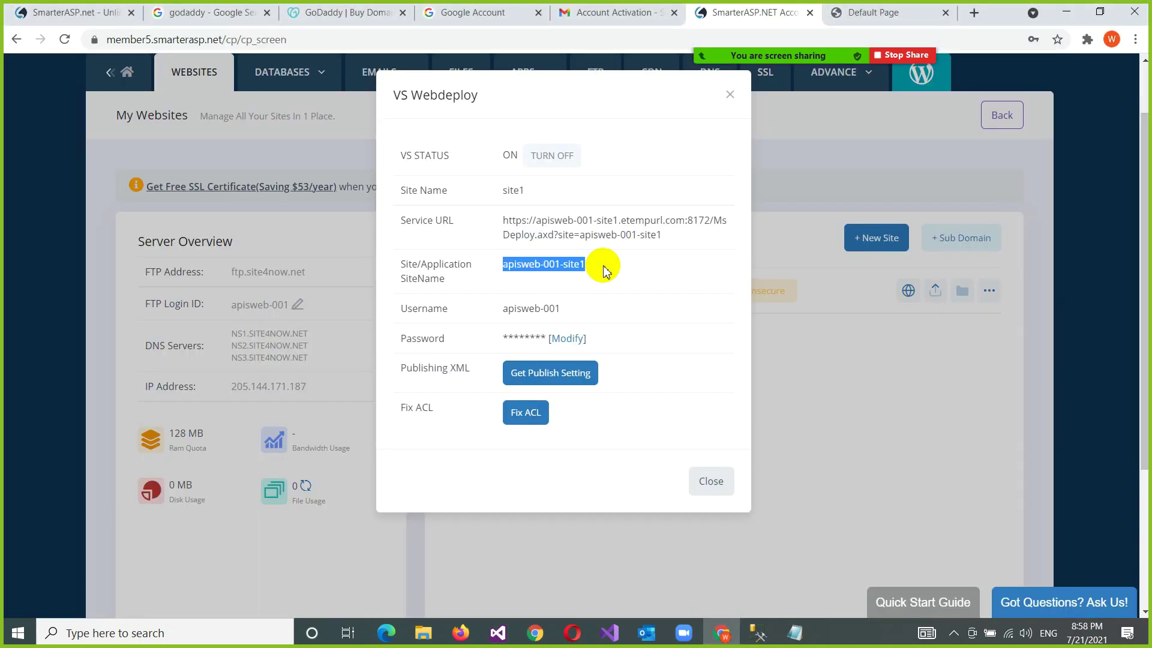
{"action": "left_click", "coordinate": [498, 633]}
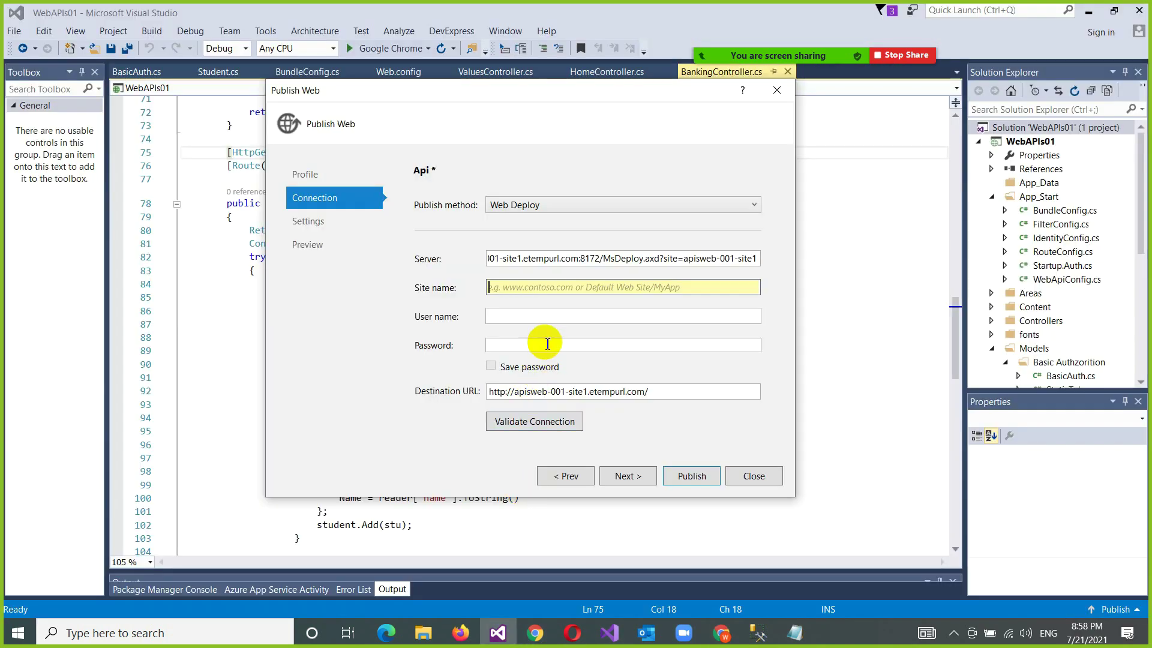
{"action": "key", "text": "ctrl+v"}
Step: Paste the deployment username, fill the password, and validate the connection
{"action": "left_click", "coordinate": [513, 315]}
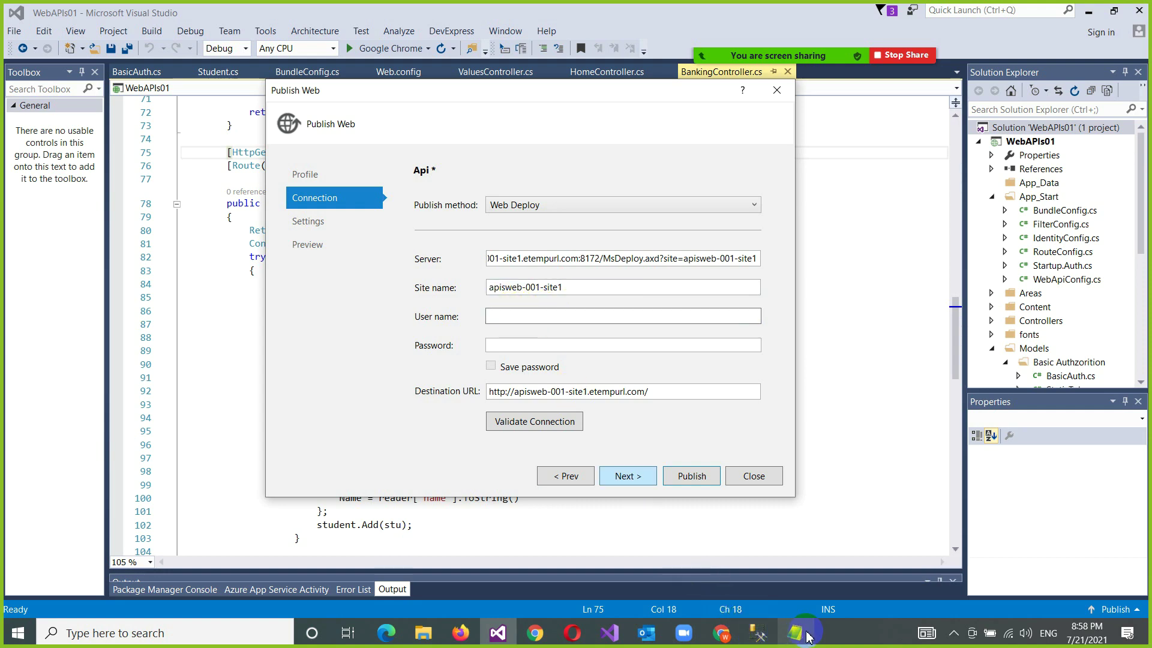
{"action": "left_click", "coordinate": [722, 633]}
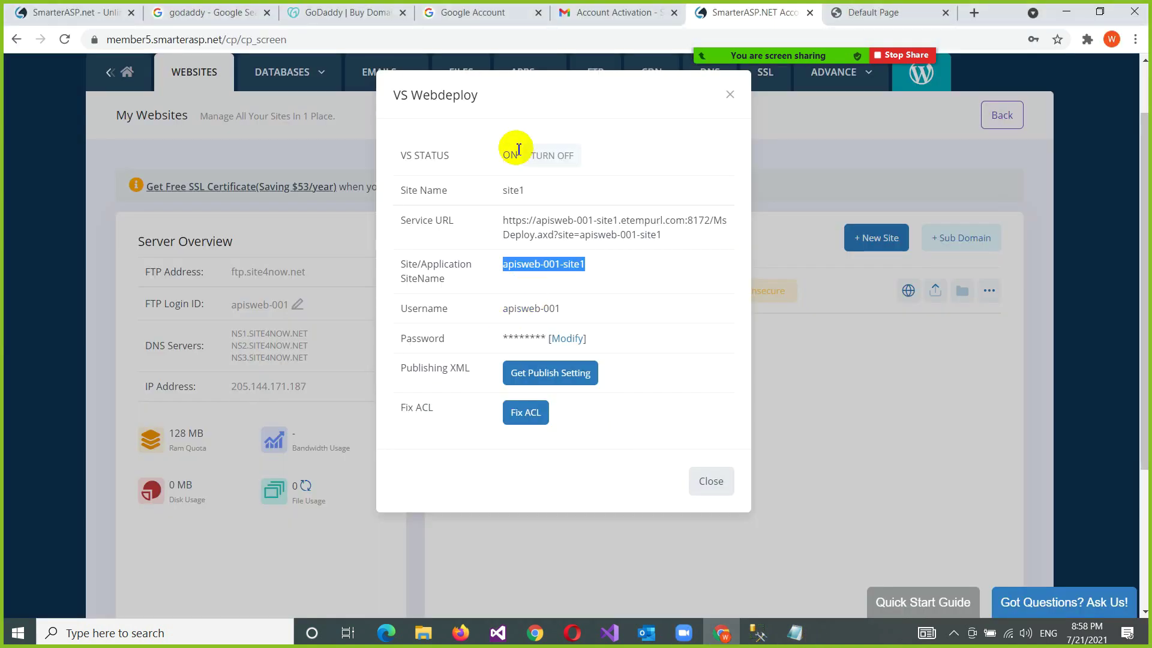
{"action": "double_click", "coordinate": [418, 97]}
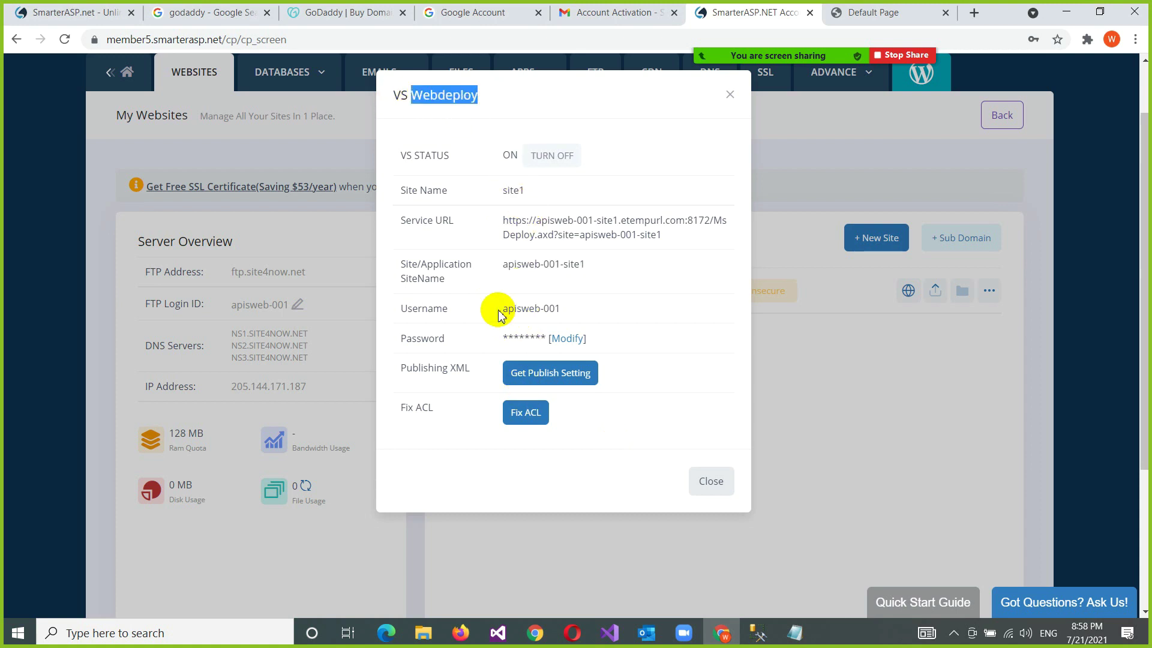
{"action": "left_click_drag", "start_coordinate": [499, 315], "coordinate": [576, 316]}
{"action": "key", "text": "ctrl+c"}
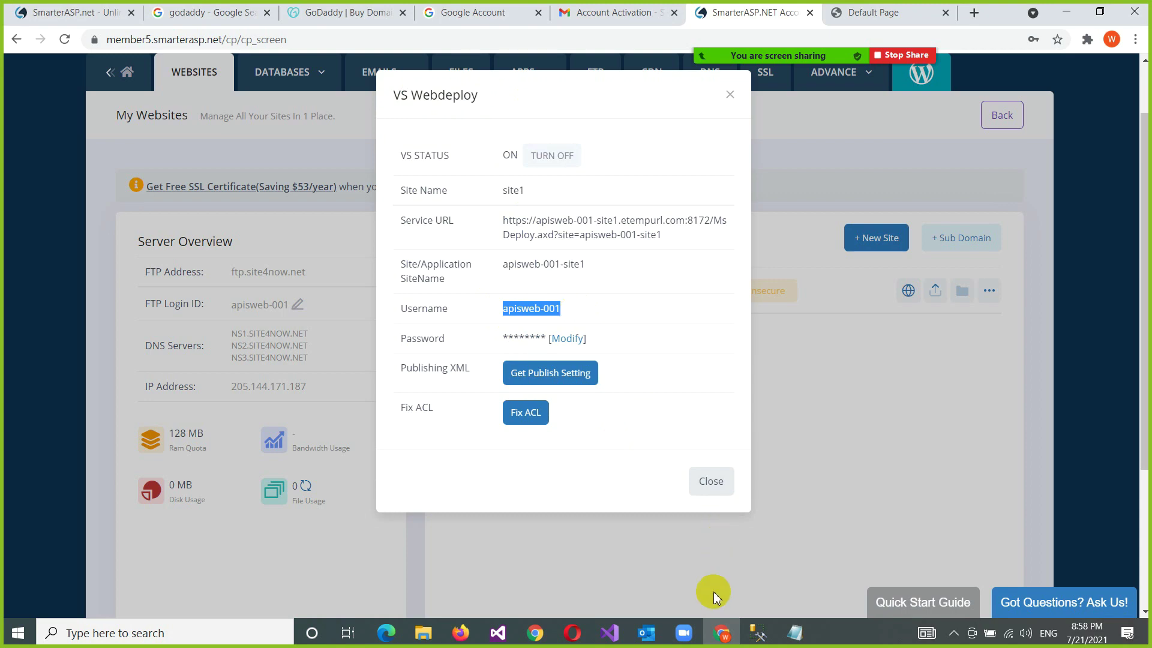
{"action": "left_click", "coordinate": [498, 633]}
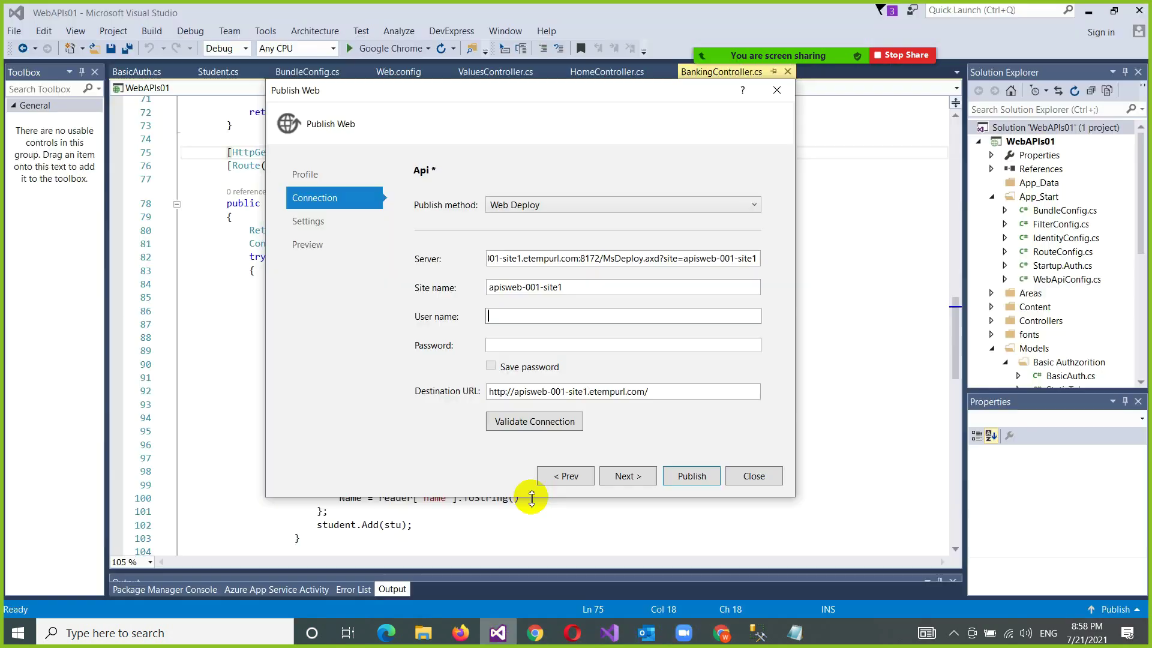
{"action": "left_click", "coordinate": [553, 324]}
{"action": "key", "text": "ctrl+v"}
{"action": "left_click", "coordinate": [537, 343]}
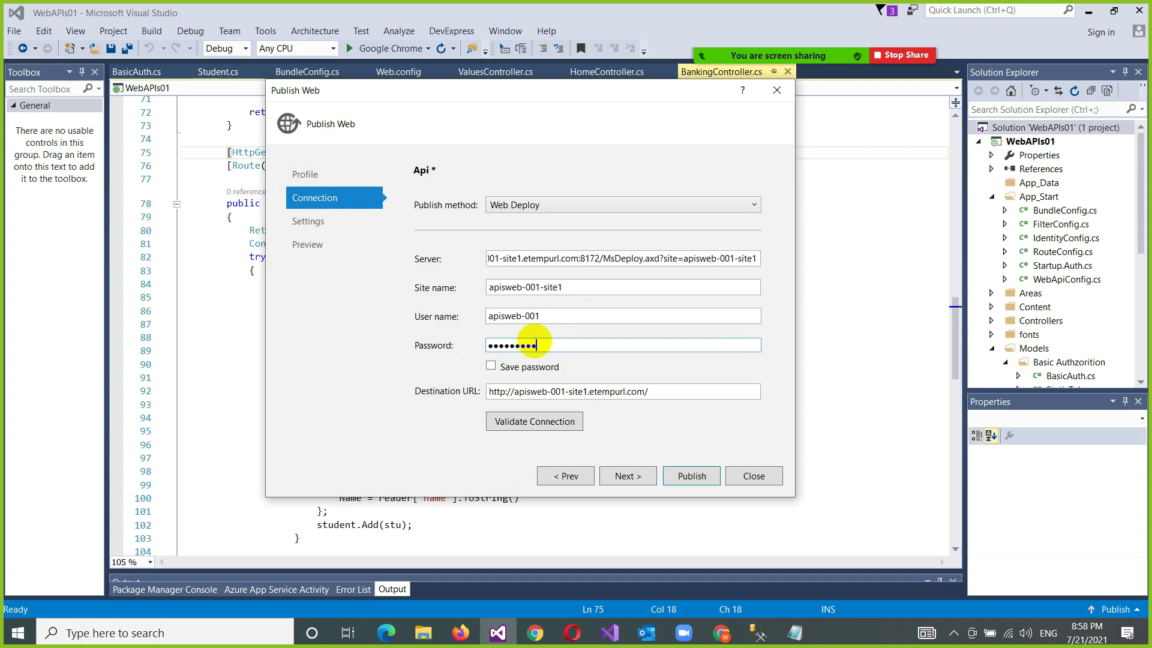
{"action": "left_click", "coordinate": [564, 422]}
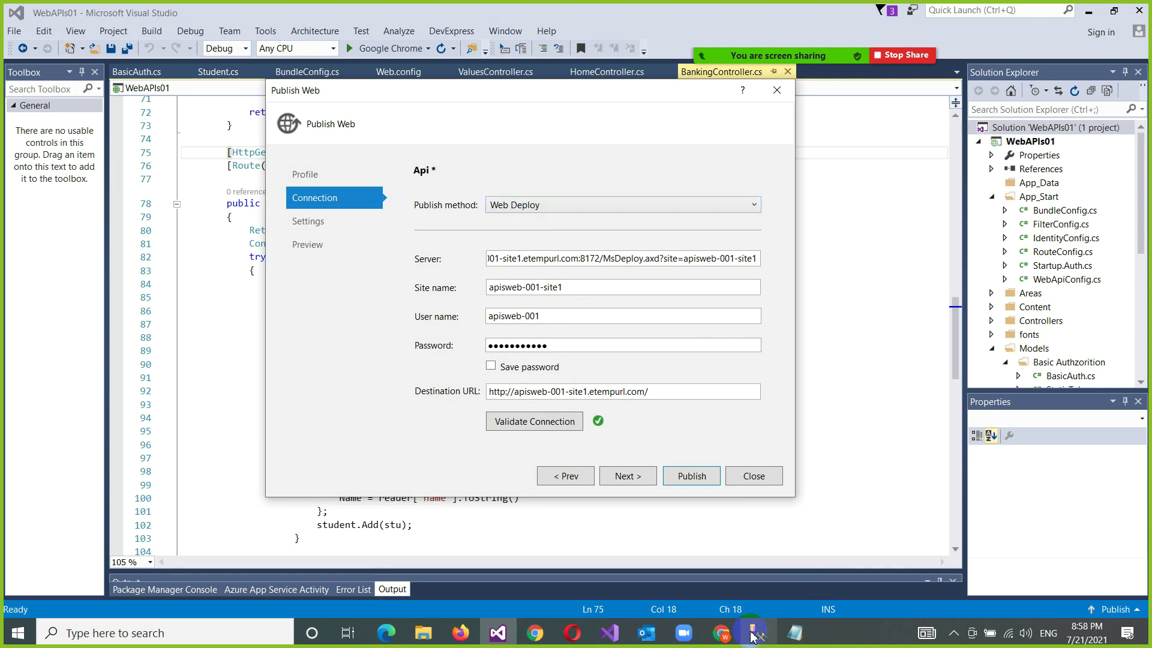
Step: Select the destination URL in the publish connection settings
{"action": "left_click", "coordinate": [722, 633]}
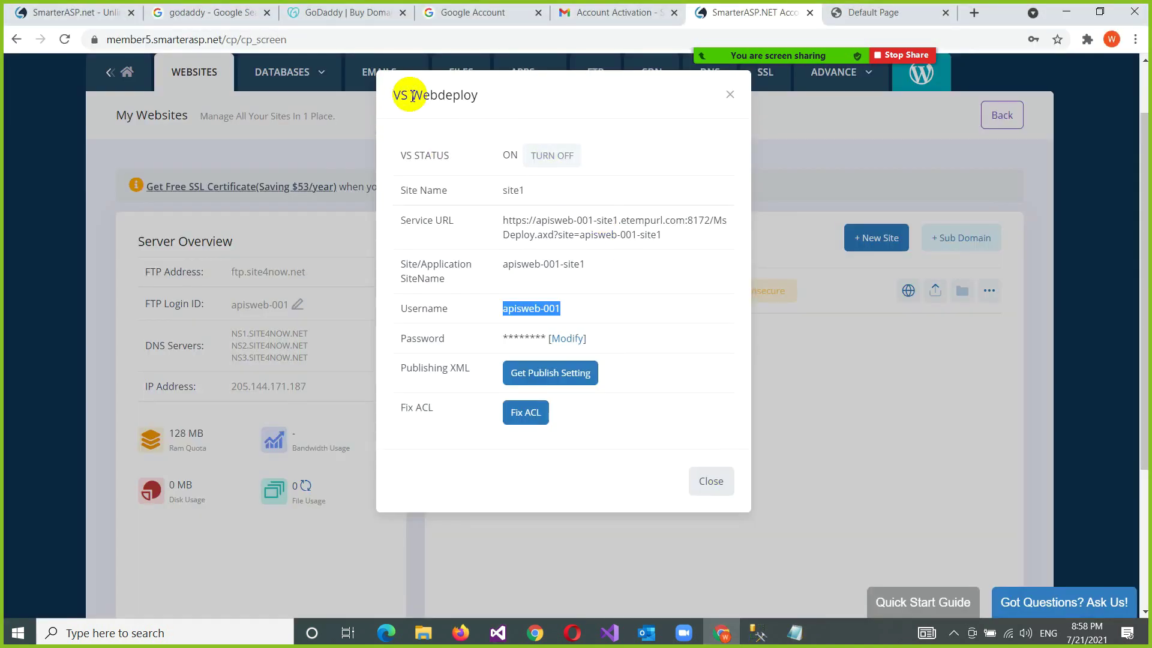
{"action": "double_click", "coordinate": [445, 95]}
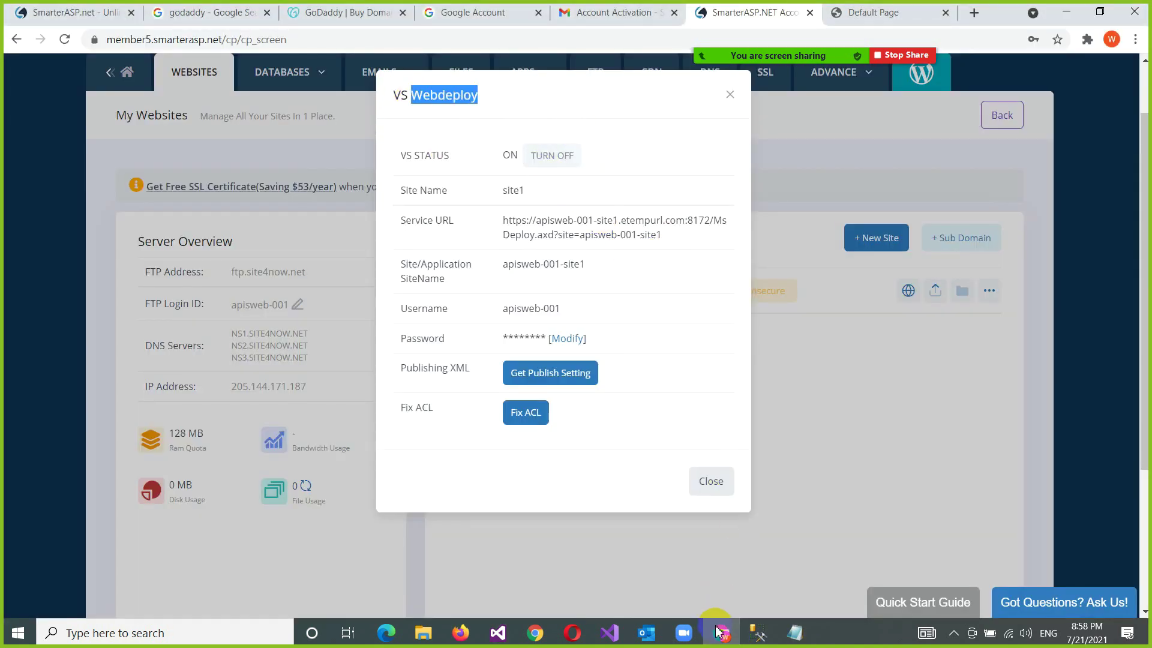
{"action": "left_click", "coordinate": [507, 640]}
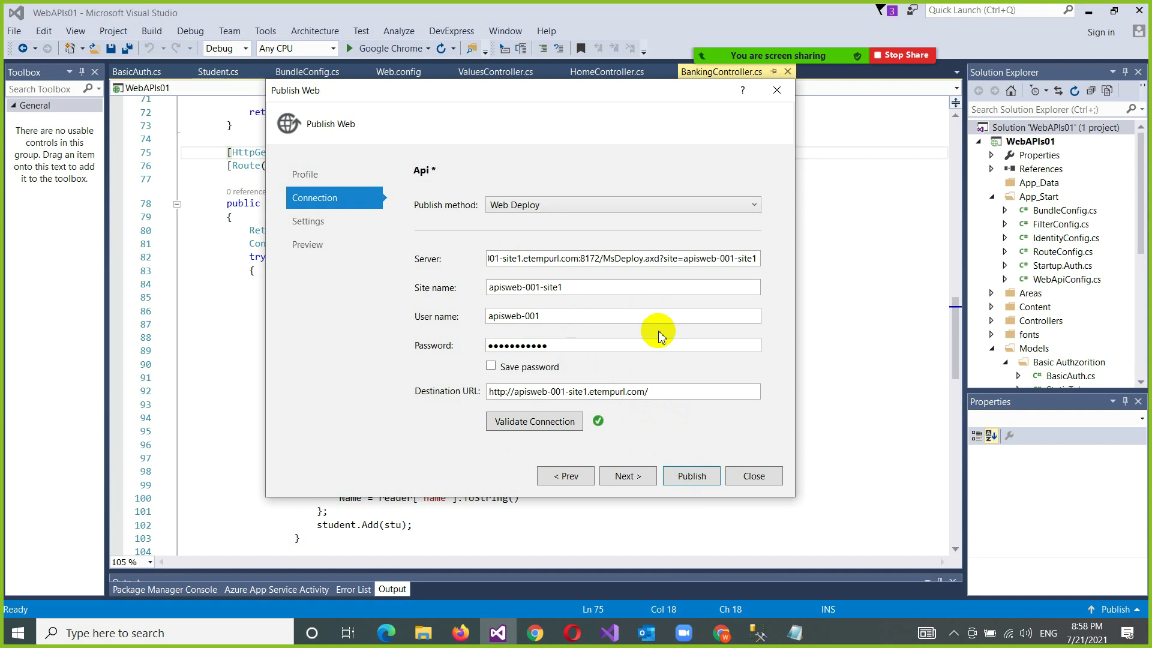
{"action": "left_click_drag", "start_coordinate": [647, 391], "coordinate": [485, 396]}
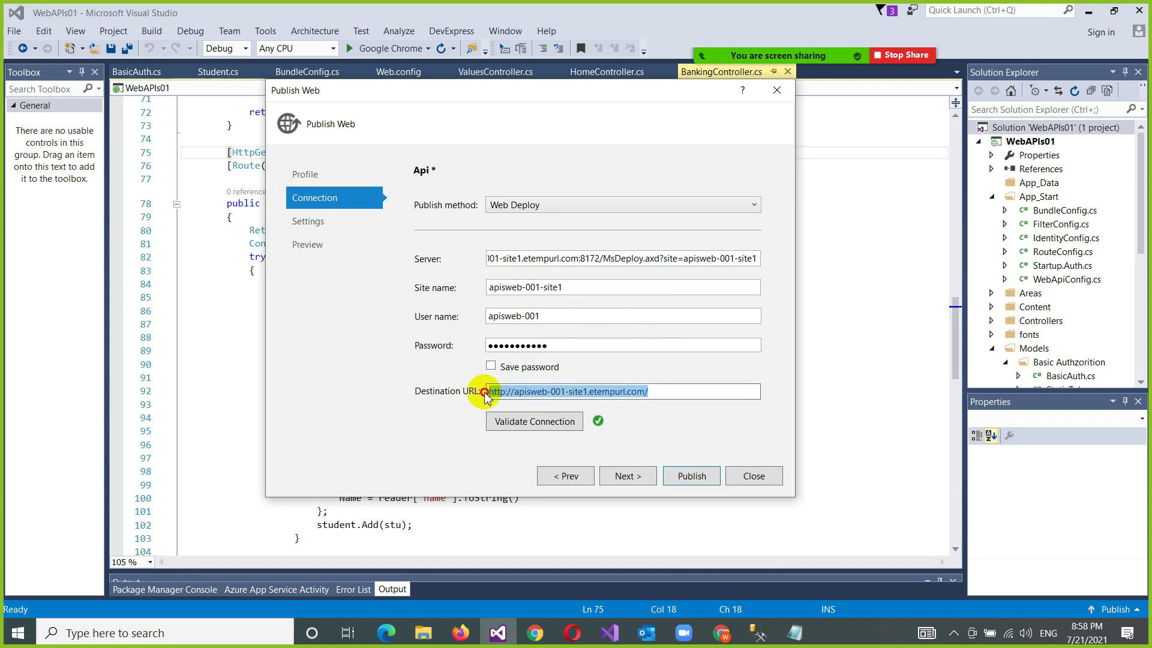
{"action": "left_click", "coordinate": [722, 633]}
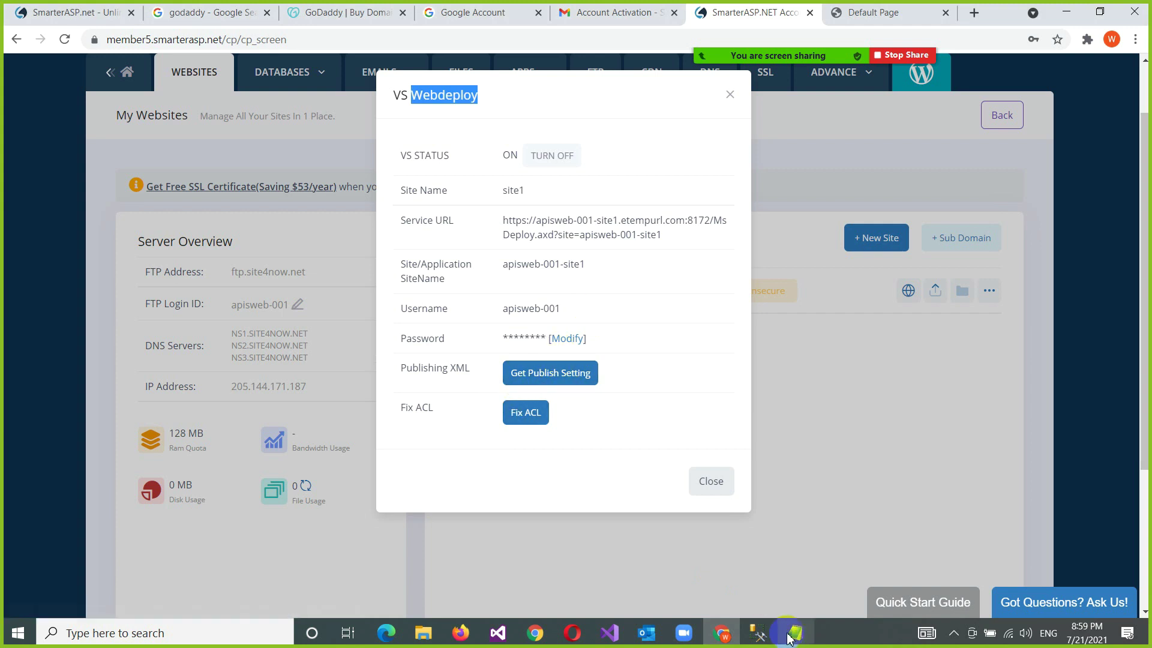
{"action": "mouse_move", "coordinate": [792, 640]}
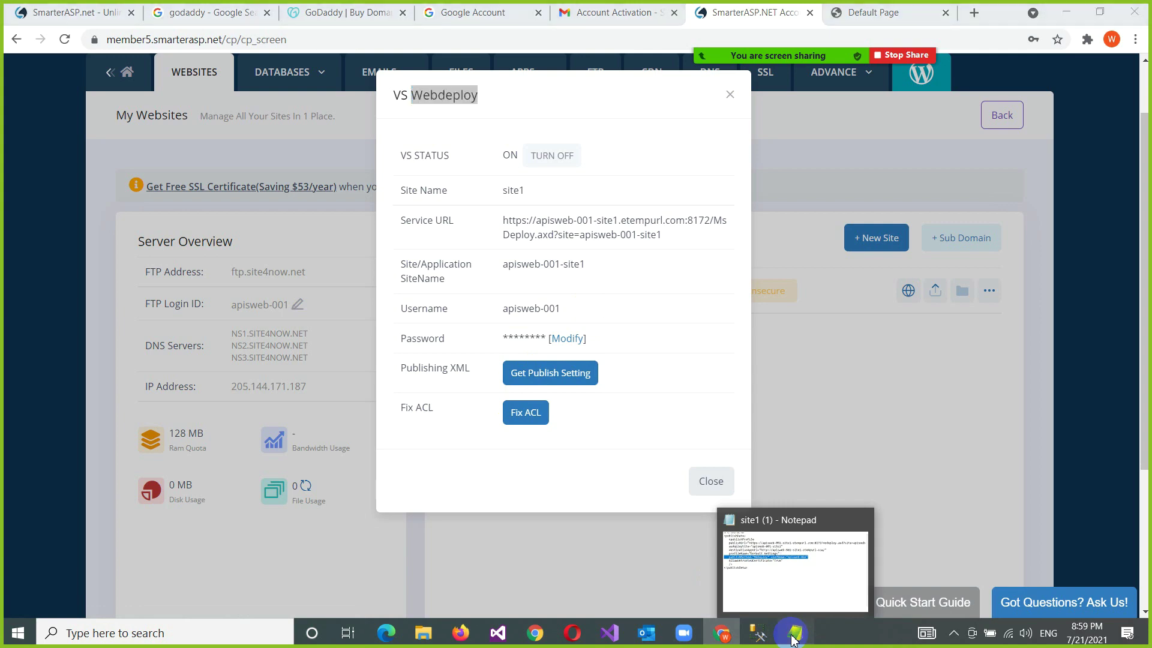
{"action": "left_click", "coordinate": [793, 636]}
{"action": "left_click_drag", "start_coordinate": [159, 287], "coordinate": [805, 291]}
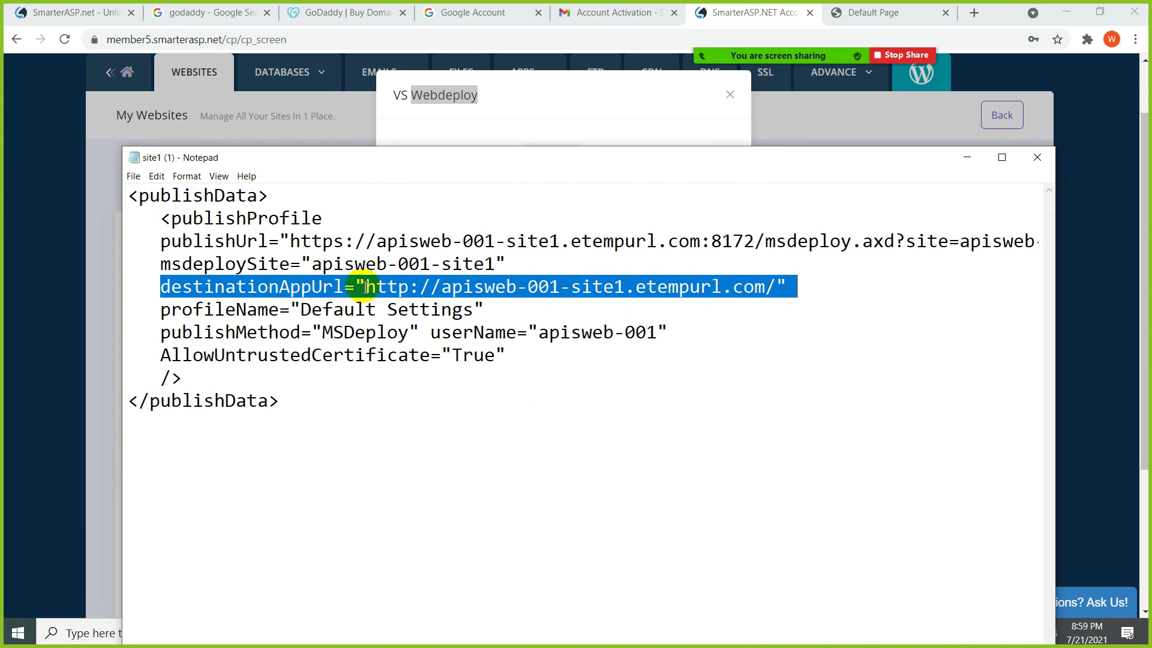
{"action": "double_click", "coordinate": [393, 287]}
{"action": "left_click_drag", "start_coordinate": [393, 287], "coordinate": [778, 292]}
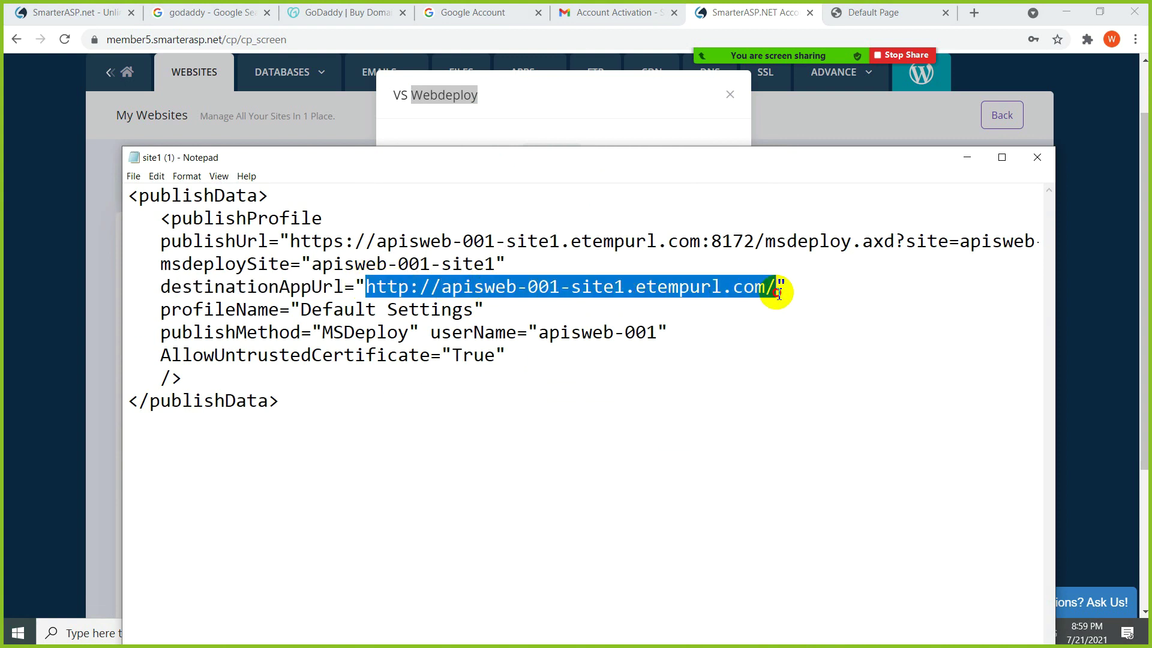
{"action": "left_click", "coordinate": [967, 157]}
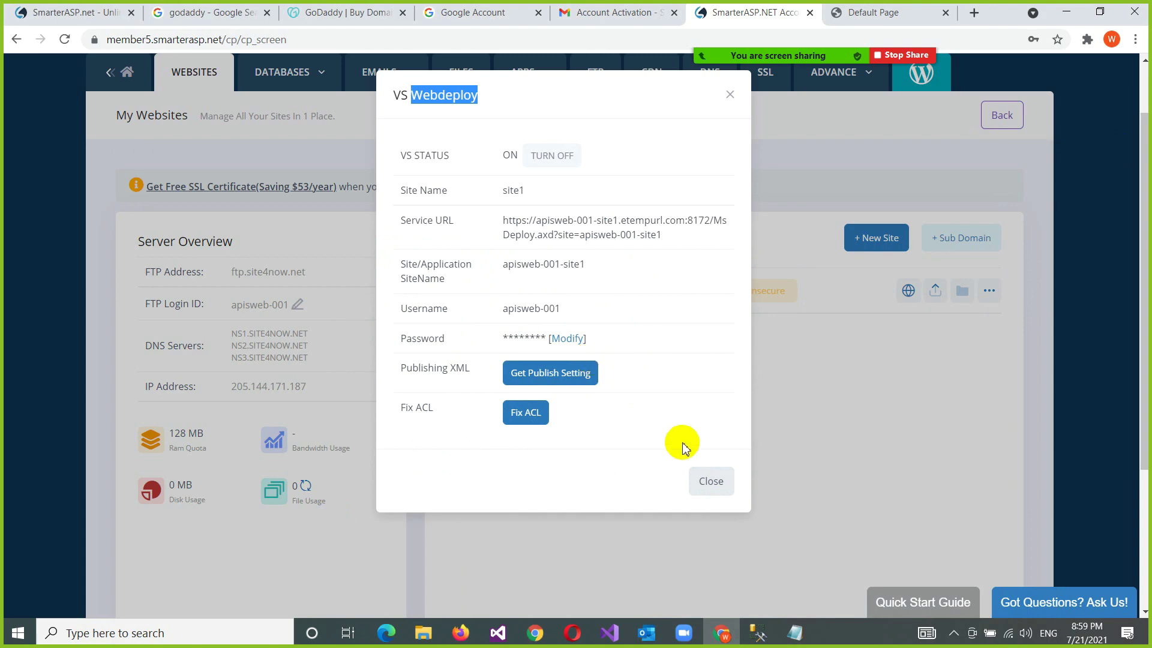
{"action": "left_click", "coordinate": [497, 634]}
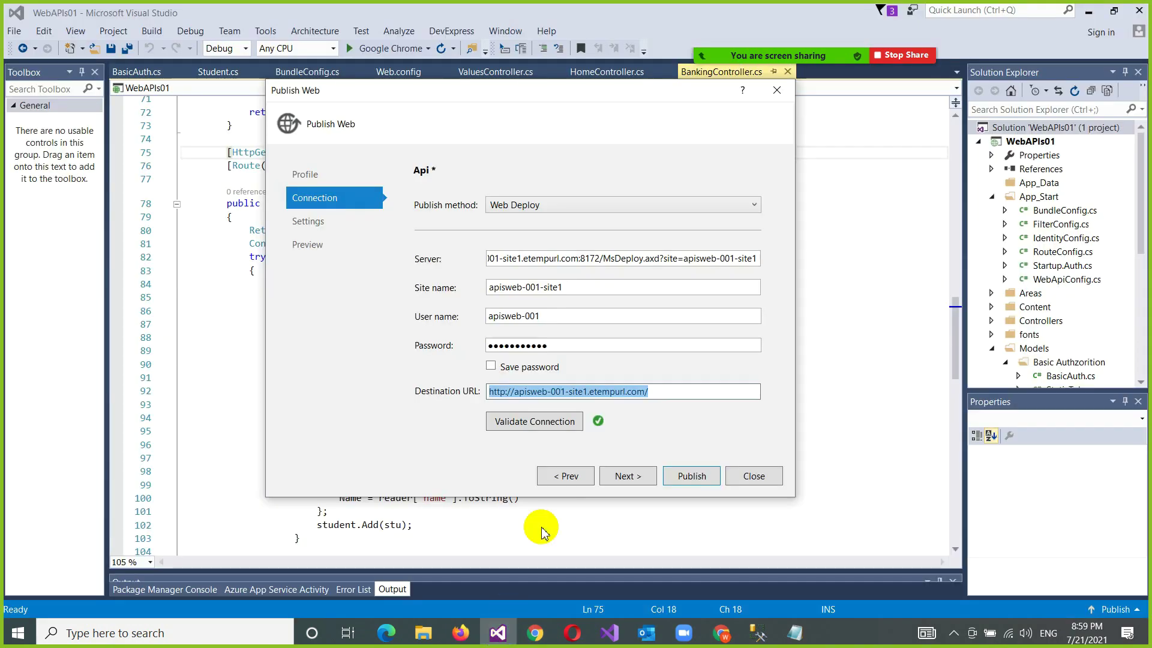
Step: Publish WebAPIs01 to apisweb-001-site1 and wait for Publish Succeeded
{"action": "left_click", "coordinate": [691, 477]}
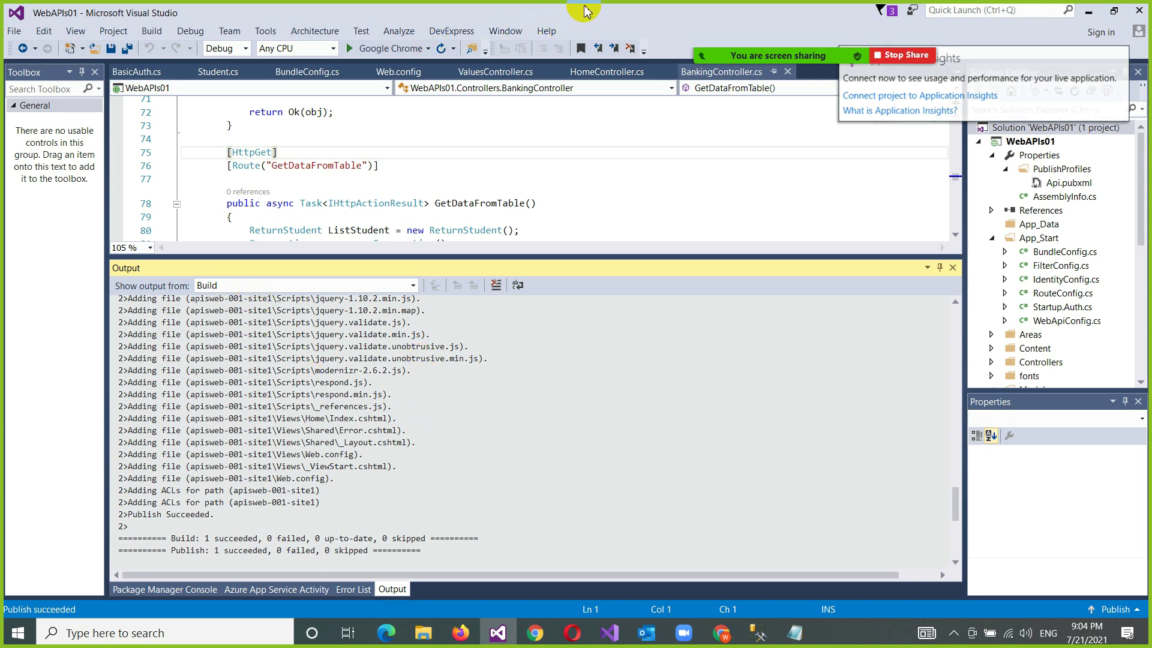
Step: Close the Web Deploy details, open site1 in a new tab, and check Publish Succeeded
{"action": "left_click", "coordinate": [723, 638]}
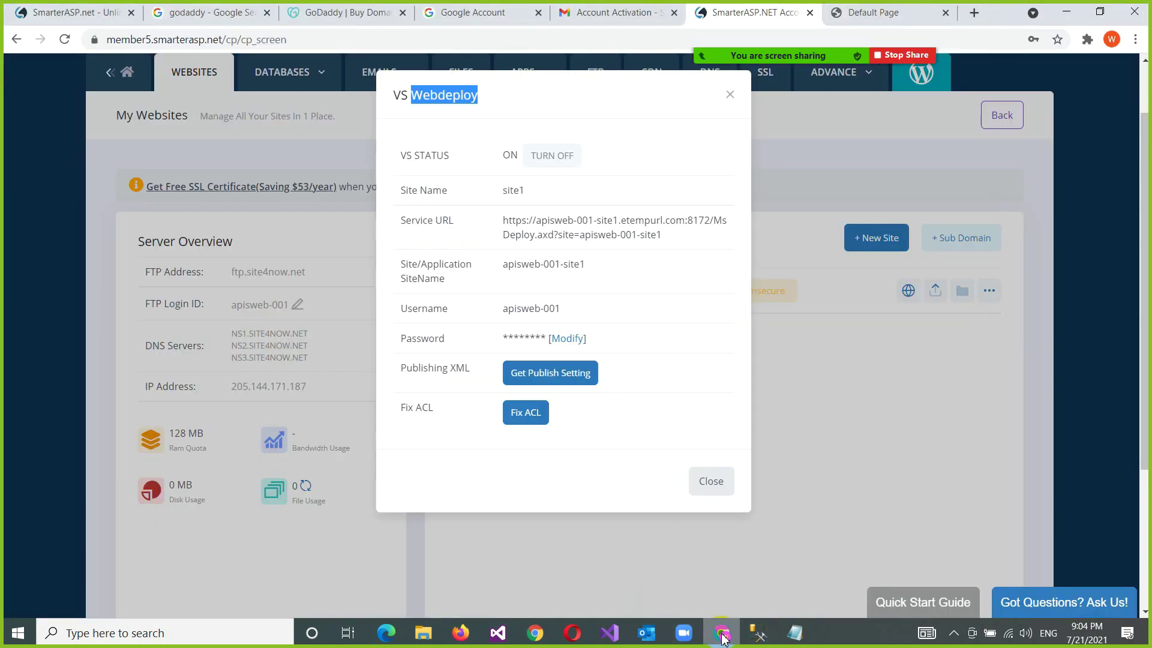
{"action": "left_click", "coordinate": [730, 97]}
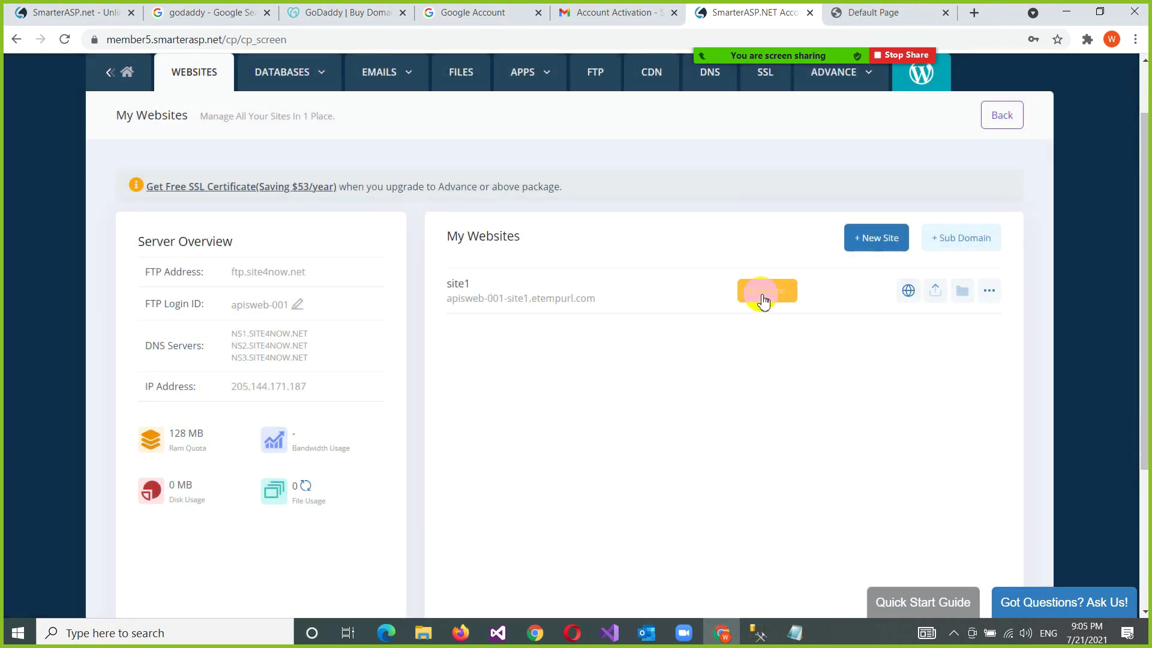
{"action": "left_click", "coordinate": [550, 299]}
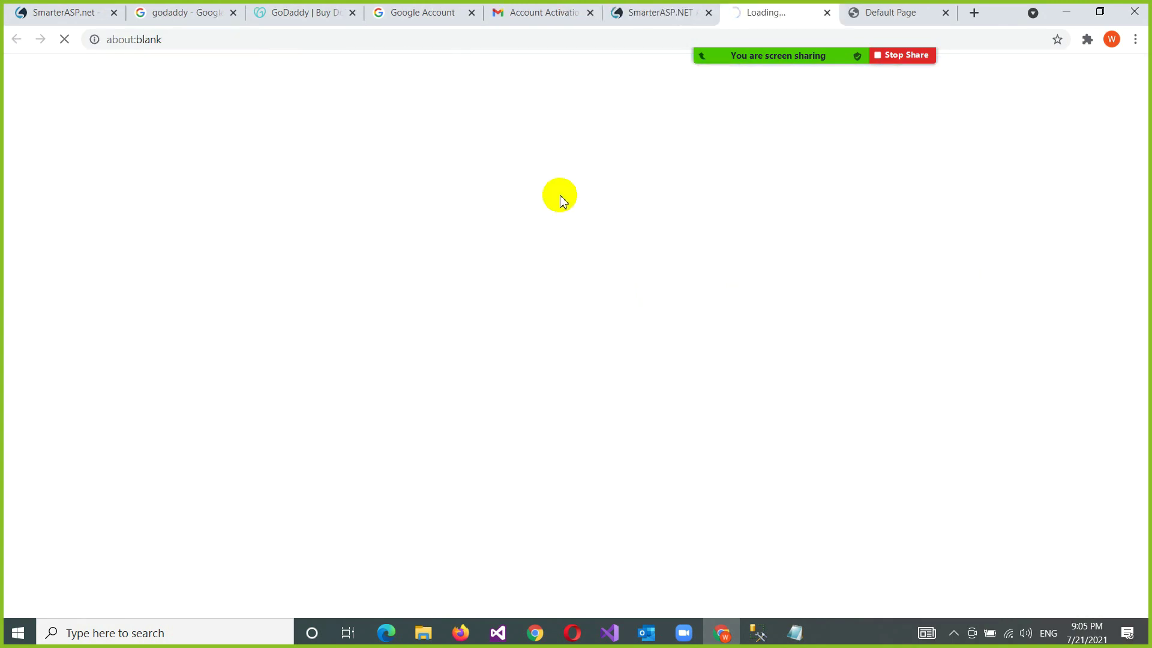
{"action": "left_click", "coordinate": [498, 633]}
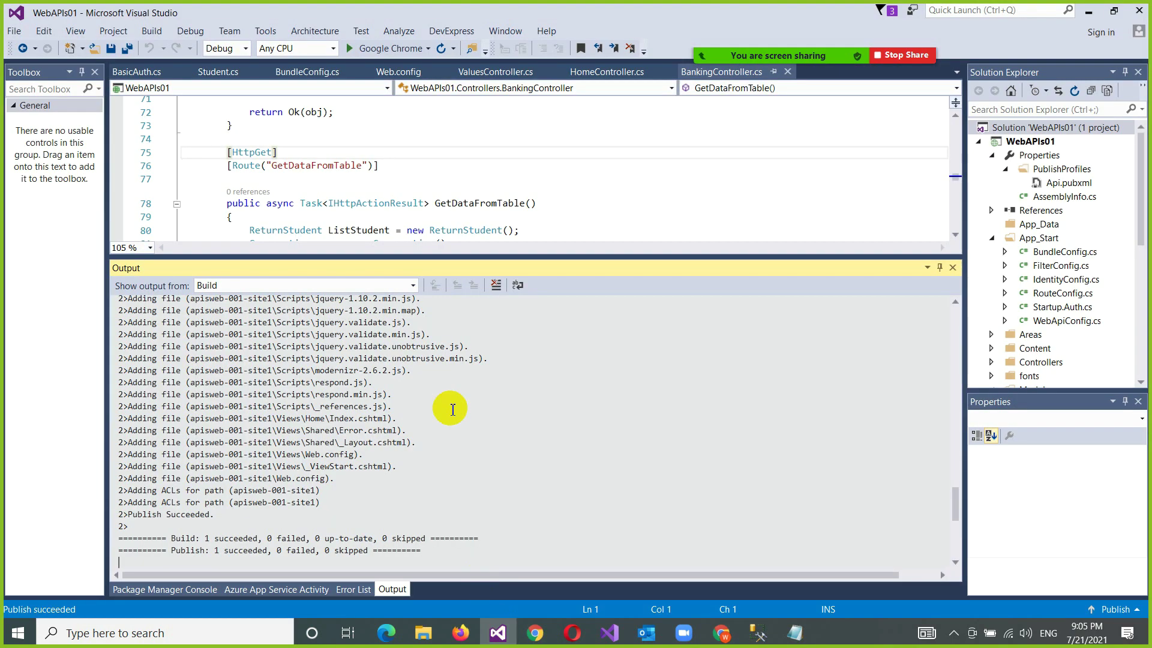
{"action": "left_click_drag", "start_coordinate": [171, 538], "coordinate": [439, 558]}
{"action": "left_click", "coordinate": [721, 633]}
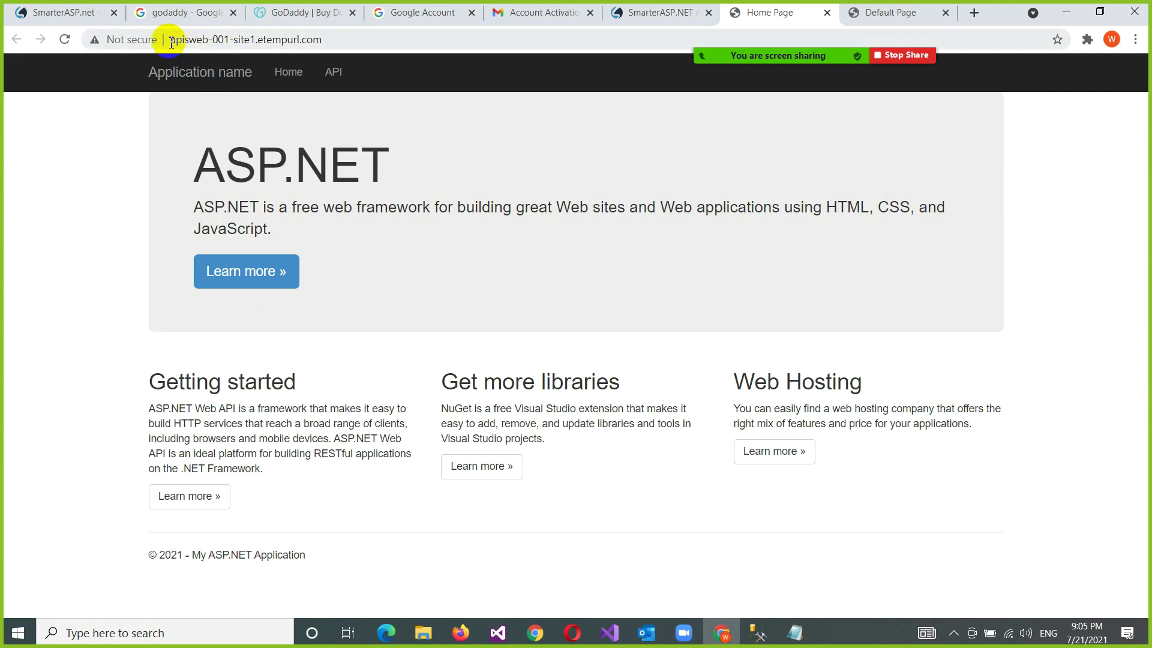
Step: Inspect the published site's address apisweb-001-site1.etempurl.com in the address bar
{"action": "left_click", "coordinate": [314, 38]}
{"action": "left_click", "coordinate": [314, 38]}
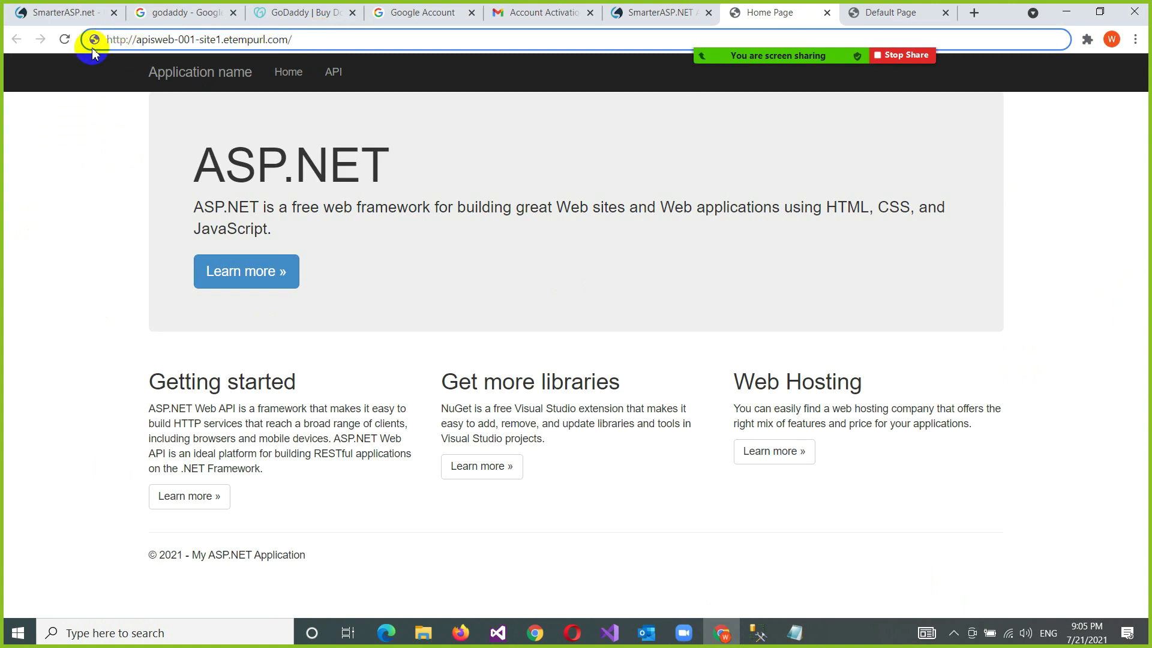
{"action": "key", "text": "ctrl+a"}
{"action": "left_click", "coordinate": [454, 138]}
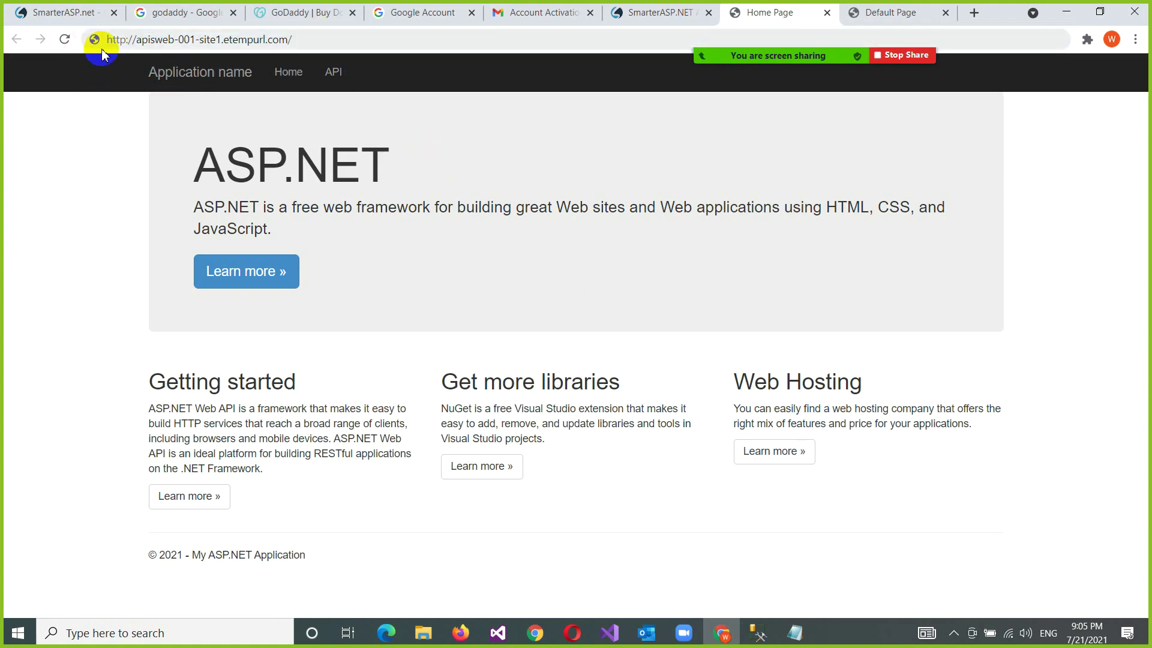
Step: Return to the SmarterASP.NET My Websites page listing site1
{"action": "left_click", "coordinate": [624, 14]}
{"action": "scroll", "coordinate": [226, 303], "scroll_direction": "up", "scroll_amount": 1}
{"action": "scroll", "coordinate": [252, 240], "scroll_direction": "up", "scroll_amount": 1}
{"action": "scroll", "coordinate": [276, 187], "scroll_direction": "down", "scroll_amount": 2}
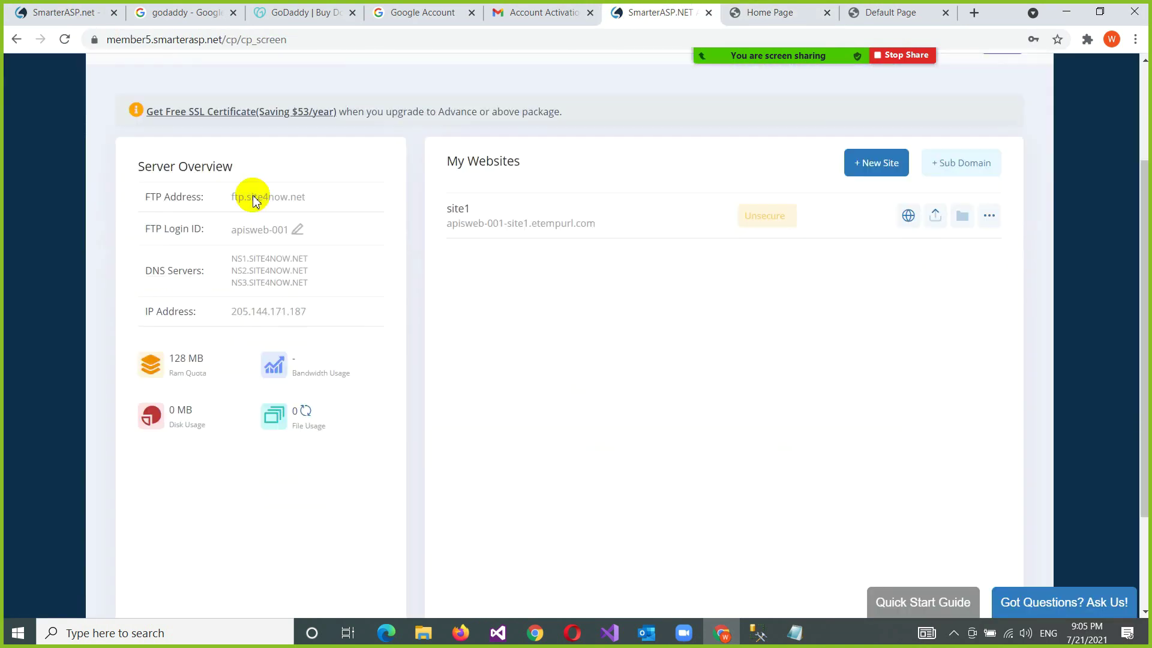
{"action": "scroll", "coordinate": [240, 210], "scroll_direction": "up", "scroll_amount": 3}
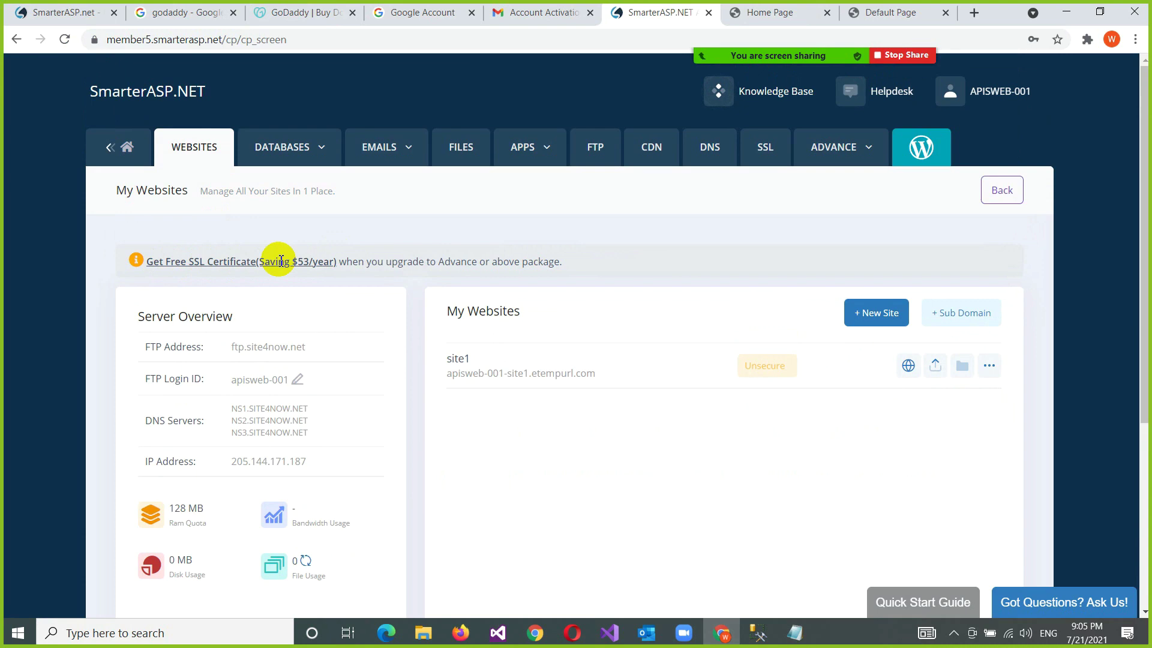
{"action": "left_click", "coordinate": [762, 12]}
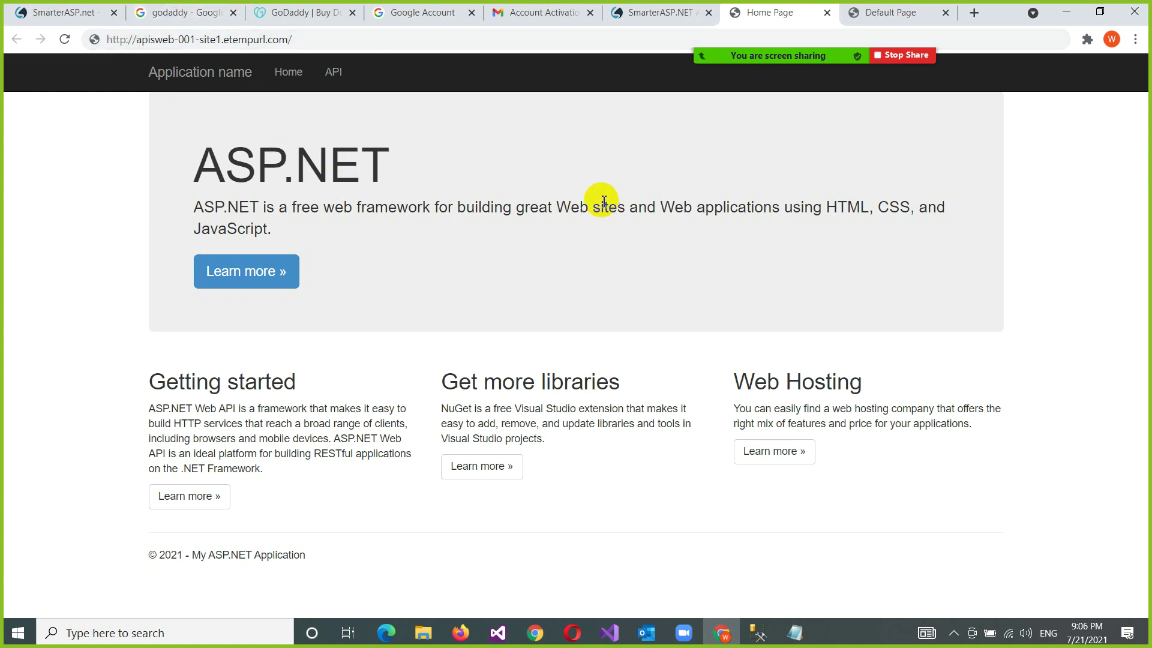
{"action": "left_click", "coordinate": [660, 13]}
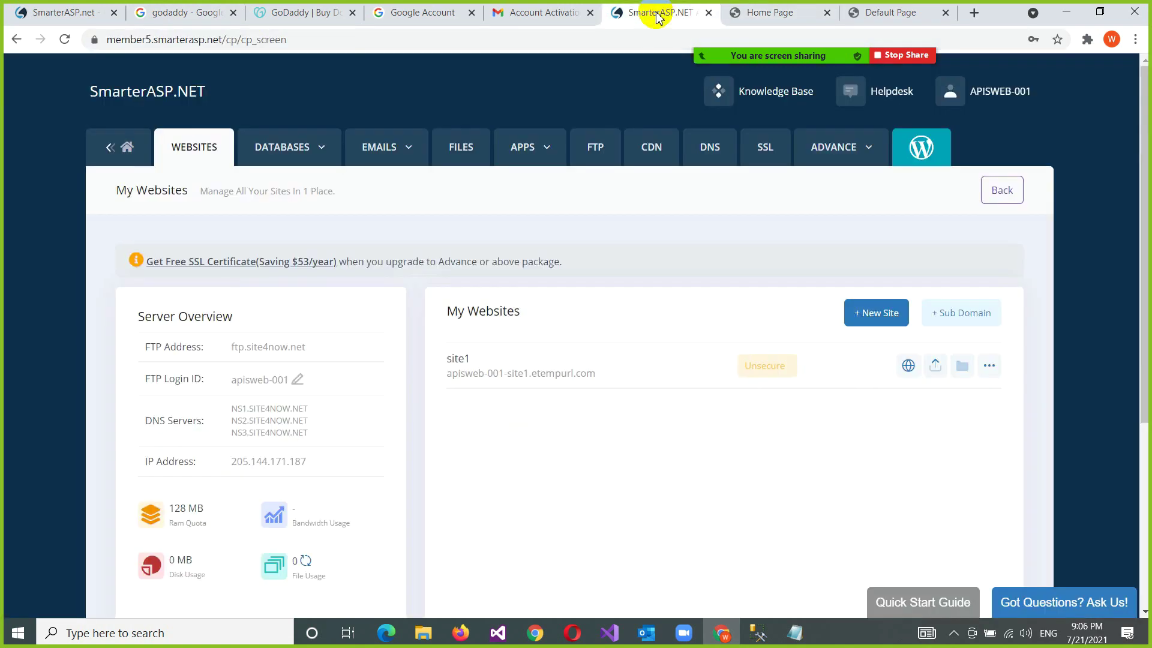
{"action": "scroll", "coordinate": [720, 384], "scroll_direction": "down", "scroll_amount": 4}
{"action": "scroll", "coordinate": [742, 382], "scroll_direction": "up", "scroll_amount": 4}
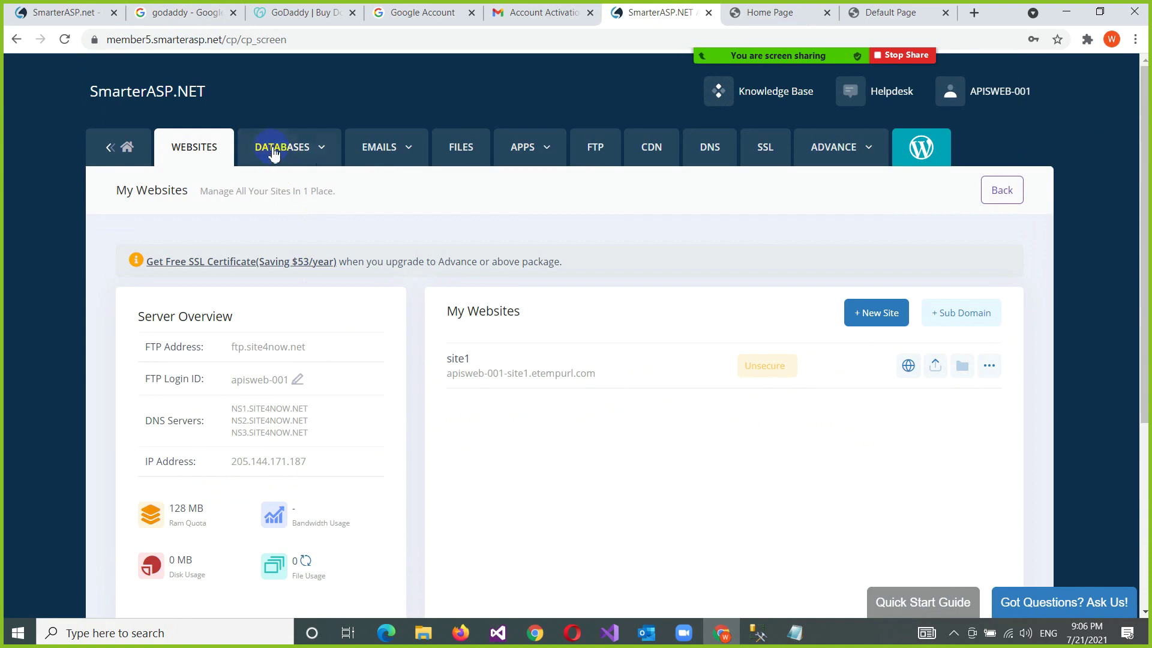
Step: Open site1's Web.config in the File Manager's online editor
{"action": "left_click", "coordinate": [962, 366]}
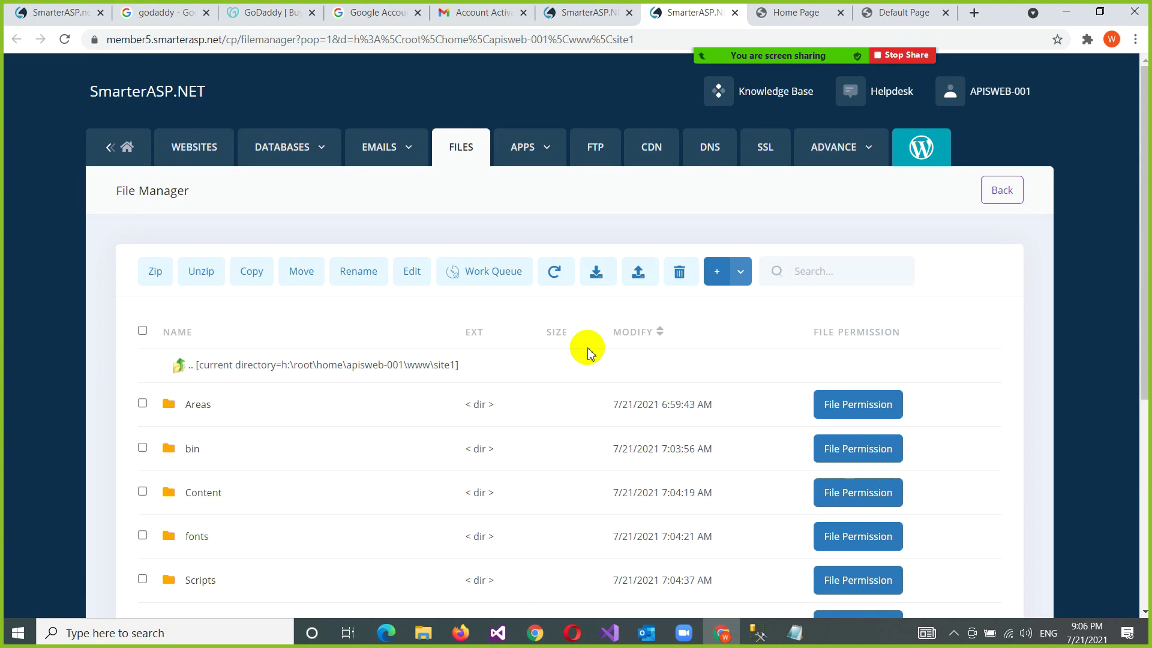
{"action": "scroll", "coordinate": [585, 351], "scroll_direction": "down", "scroll_amount": 6}
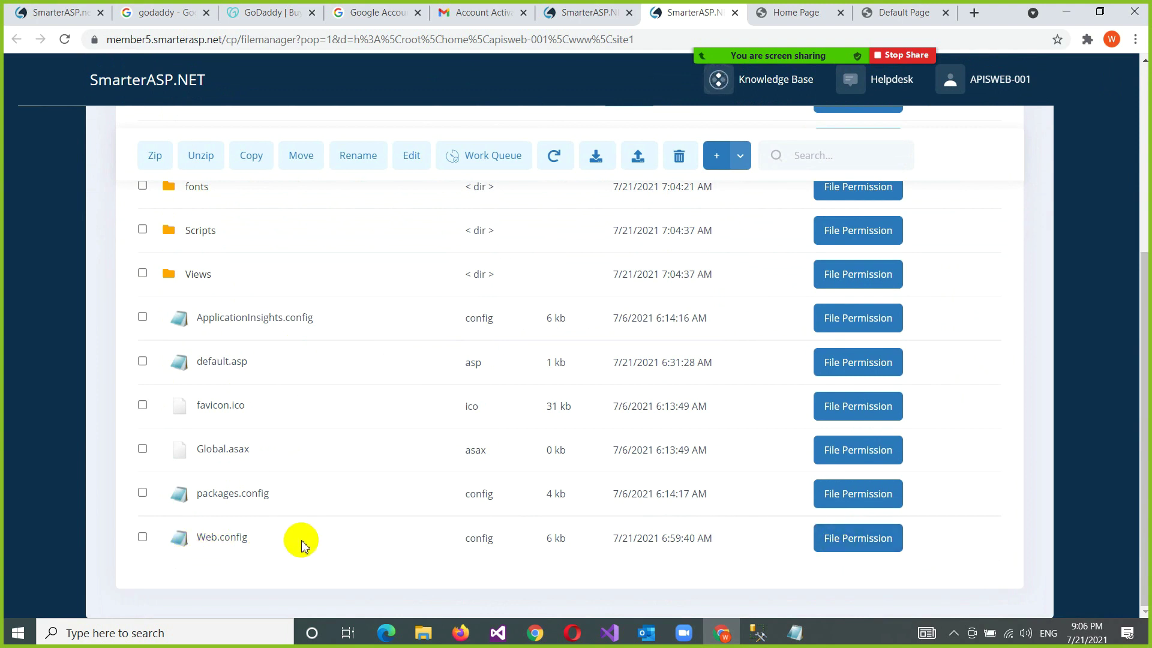
{"action": "left_click", "coordinate": [142, 537]}
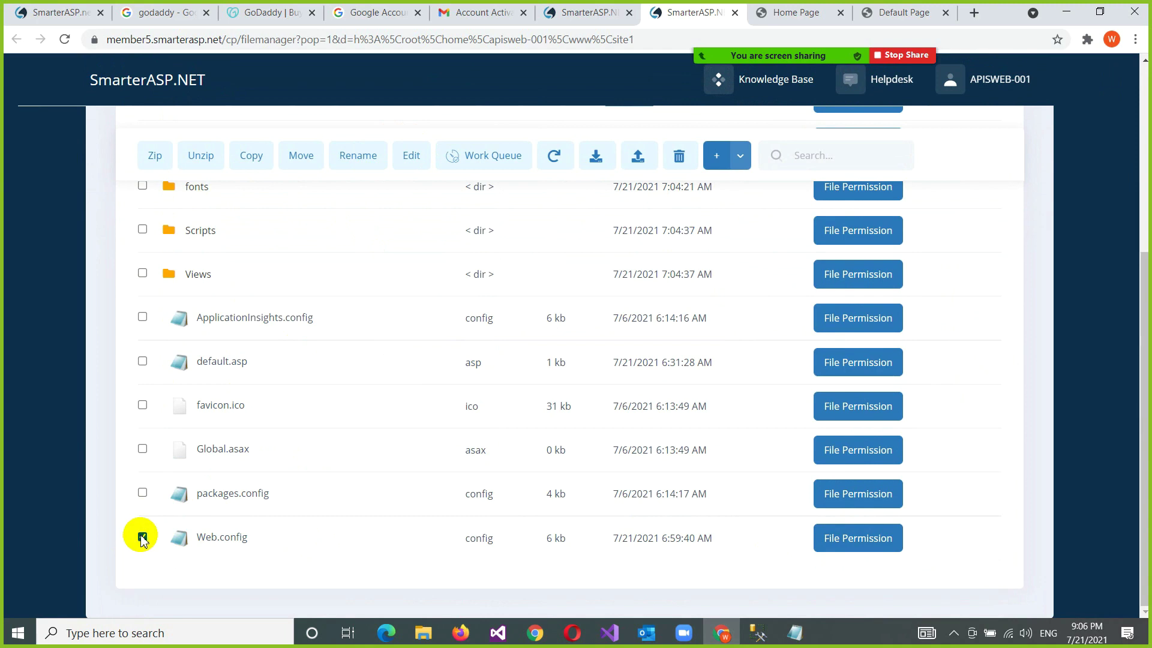
{"action": "left_click", "coordinate": [411, 156]}
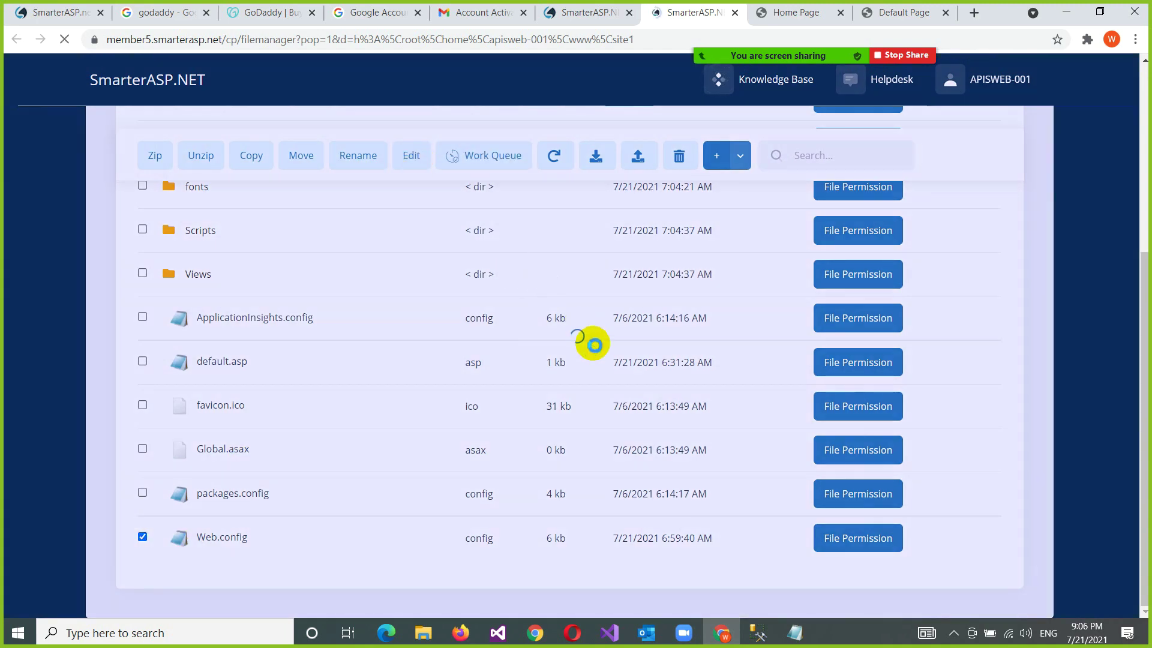
Step: Scroll to the appSettings and inspect the Database value DBASP001
{"action": "scroll", "coordinate": [486, 410], "scroll_direction": "down", "scroll_amount": 1}
{"action": "scroll", "coordinate": [486, 410], "scroll_direction": "down", "scroll_amount": 7}
{"action": "scroll", "coordinate": [456, 431], "scroll_direction": "down", "scroll_amount": 1}
{"action": "scroll", "coordinate": [456, 431], "scroll_direction": "up", "scroll_amount": 8}
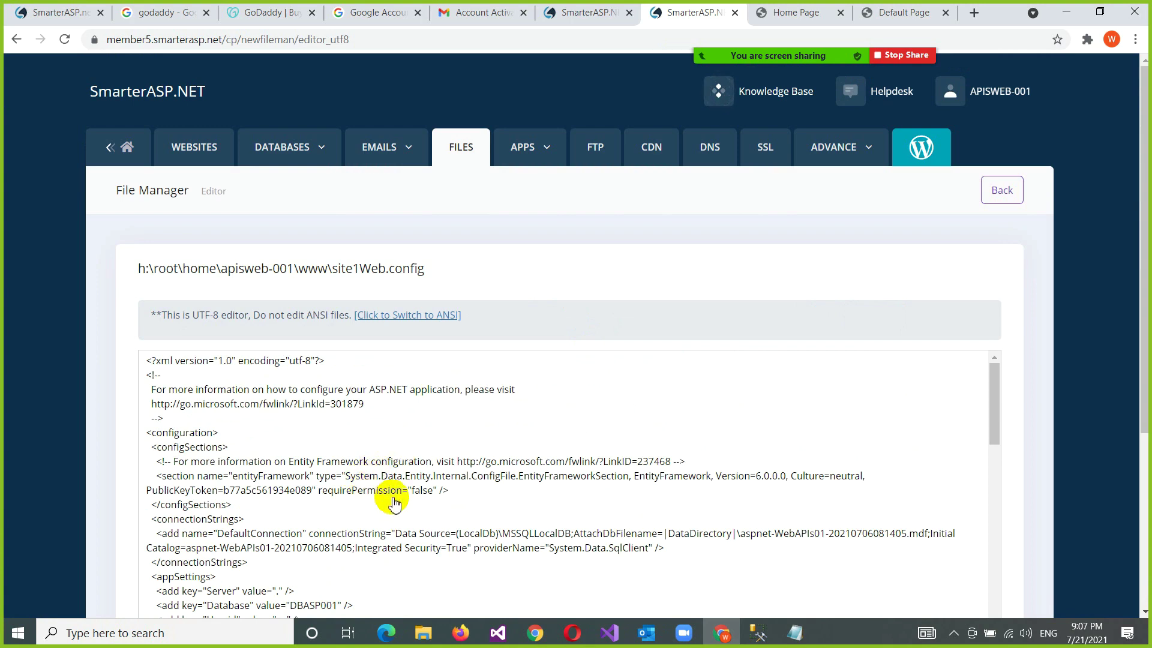
{"action": "scroll", "coordinate": [390, 498], "scroll_direction": "down", "scroll_amount": 1}
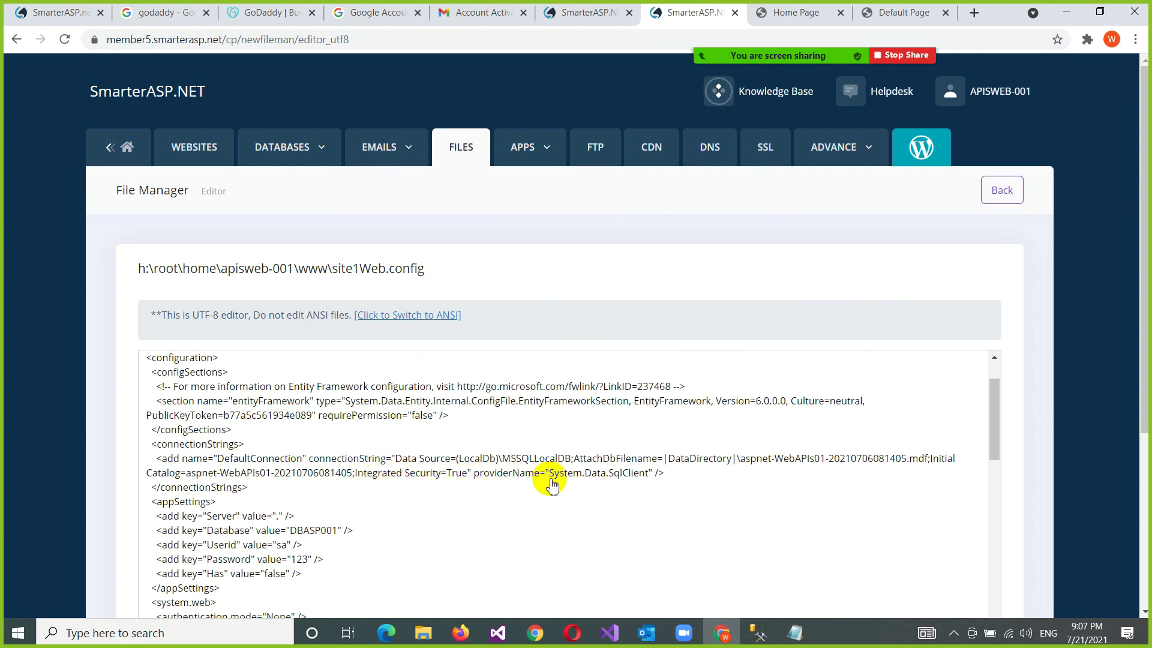
{"action": "scroll", "coordinate": [551, 483], "scroll_direction": "down", "scroll_amount": 1}
{"action": "left_click", "coordinate": [278, 470]}
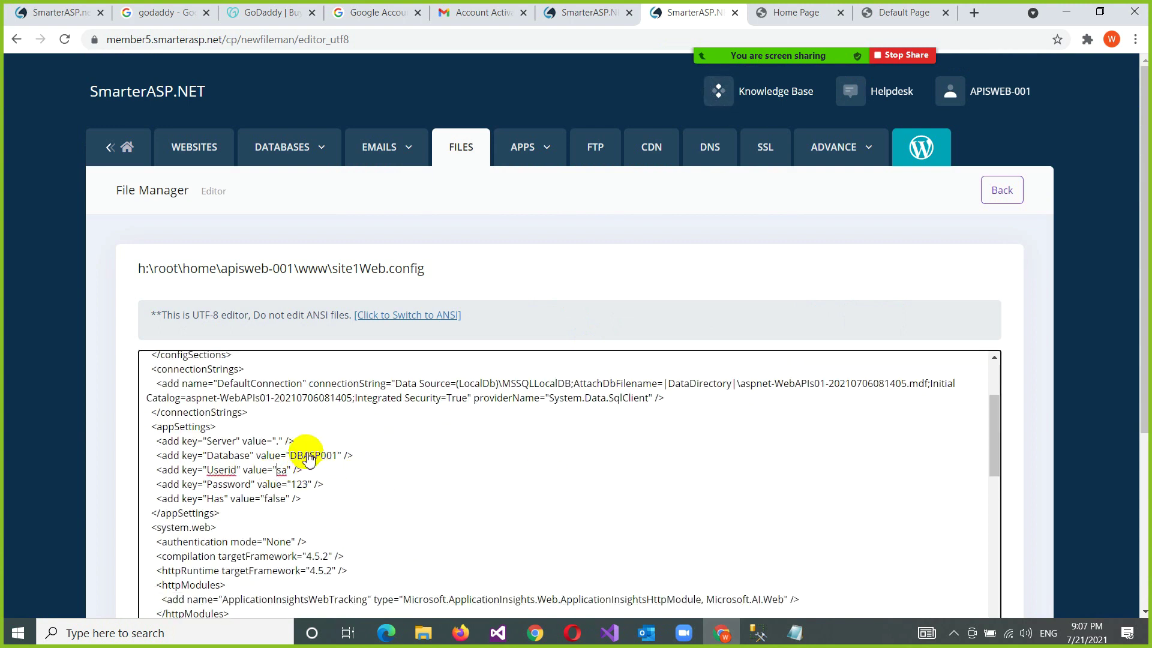
{"action": "double_click", "coordinate": [308, 457]}
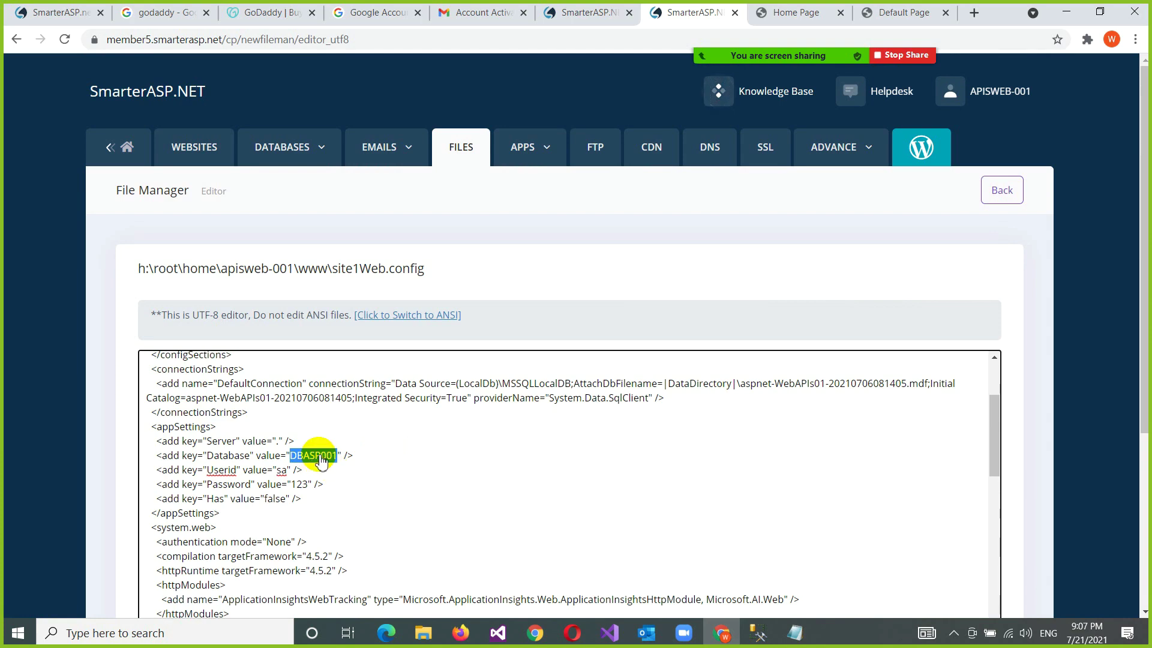
{"action": "scroll", "coordinate": [399, 455], "scroll_direction": "down", "scroll_amount": 1}
{"action": "scroll", "coordinate": [399, 455], "scroll_direction": "up", "scroll_amount": 1}
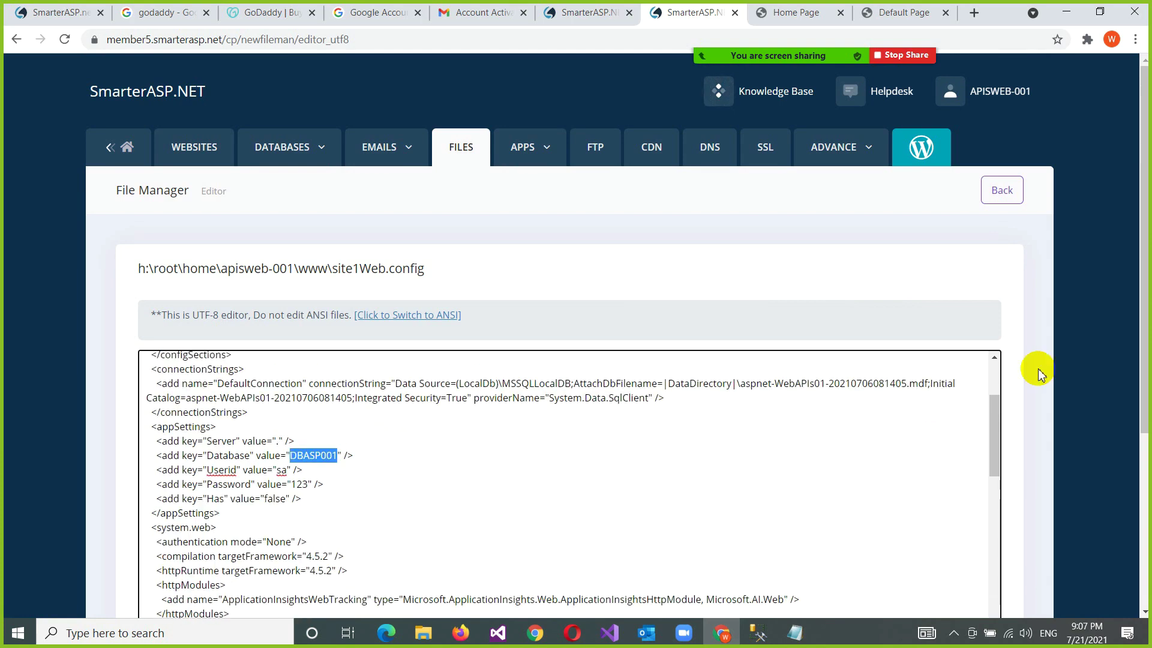
{"action": "left_click_drag", "start_coordinate": [1146, 348], "coordinate": [1147, 447]}
{"action": "scroll", "coordinate": [451, 354], "scroll_direction": "up", "scroll_amount": 3}
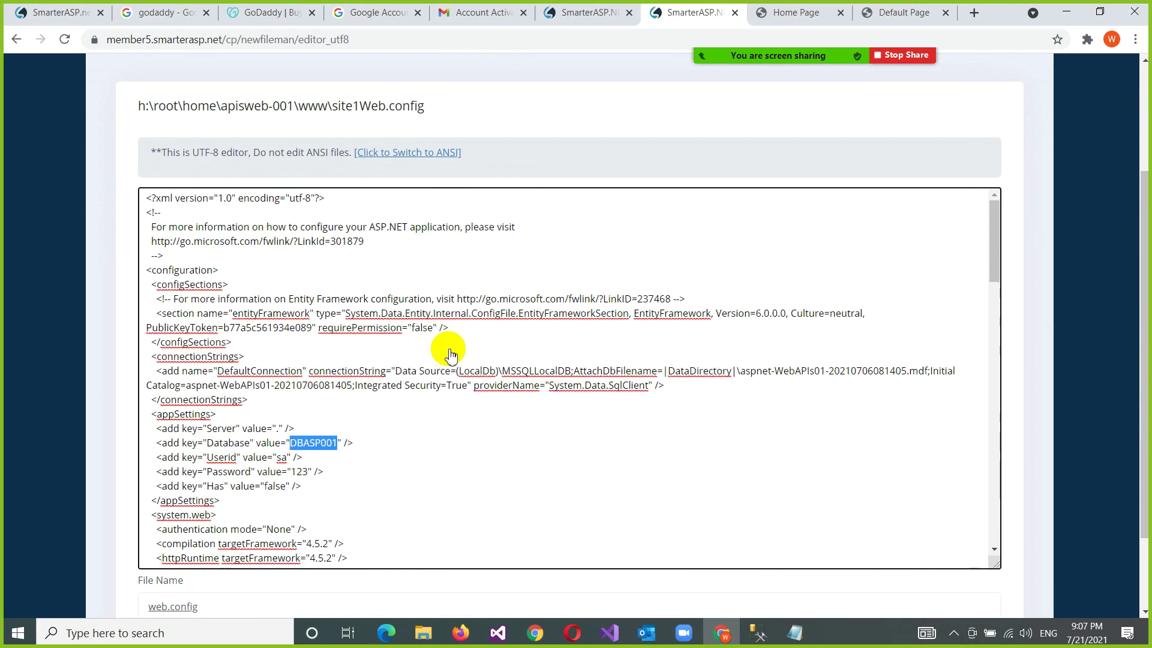
{"action": "left_click", "coordinate": [411, 273]}
Step: Finish reviewing Web.config and return to the My Websites overview
{"action": "scroll", "coordinate": [438, 271], "scroll_direction": "up", "scroll_amount": 3}
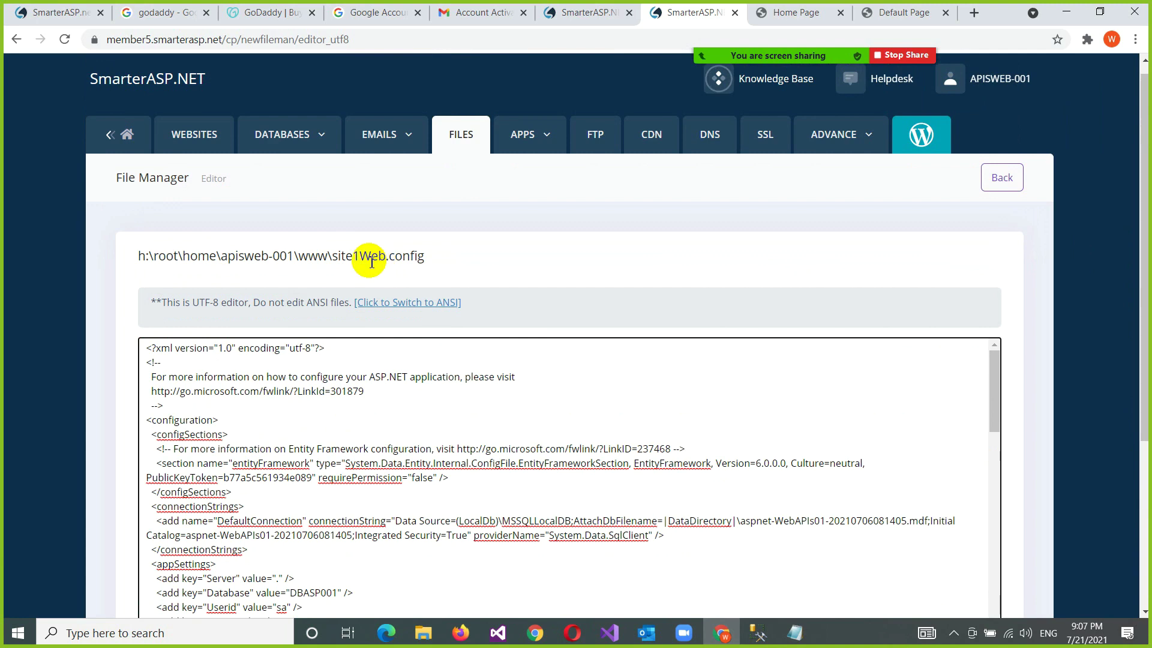
{"action": "scroll", "coordinate": [414, 489], "scroll_direction": "down", "scroll_amount": 2}
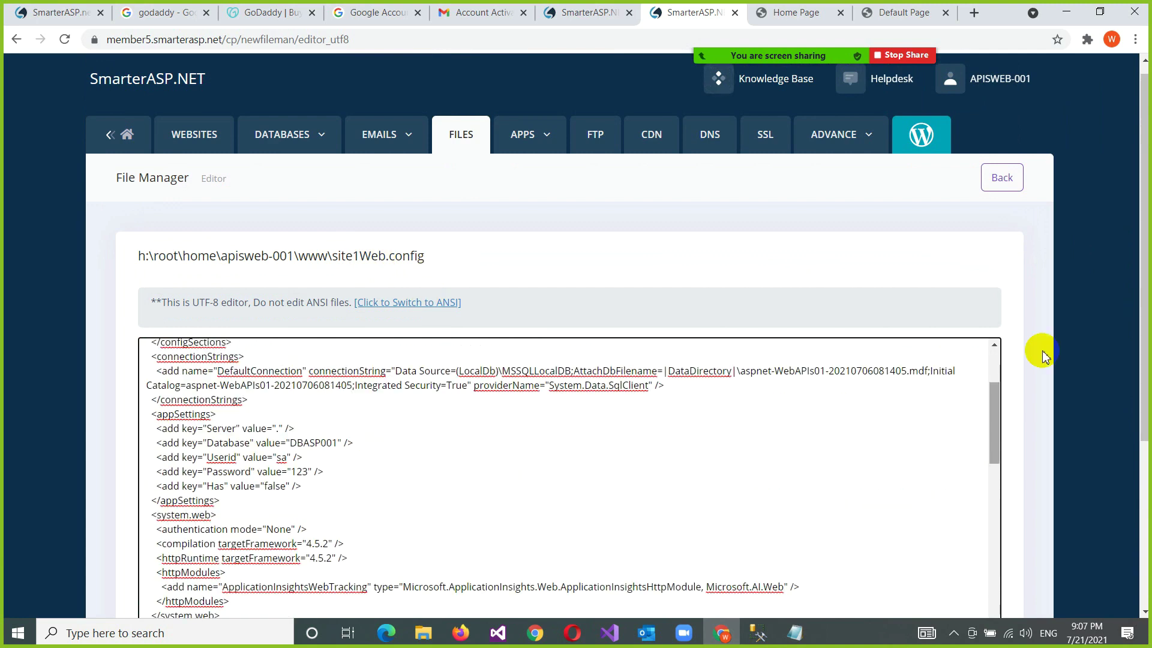
{"action": "left_click_drag", "start_coordinate": [1144, 354], "coordinate": [1144, 498]}
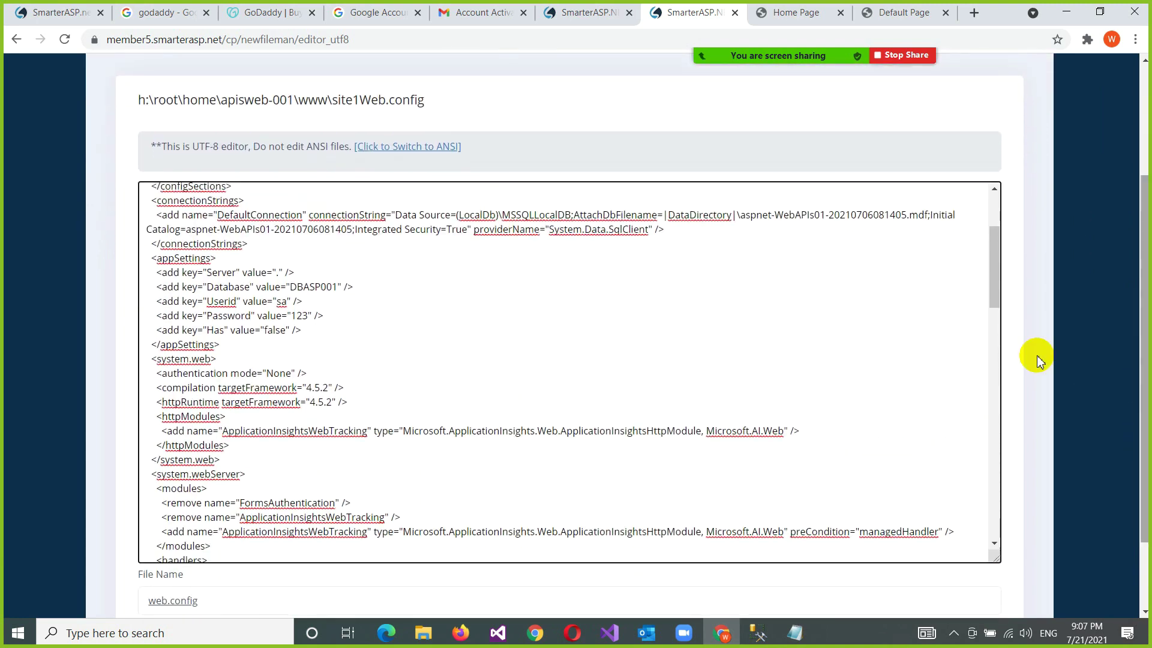
{"action": "left_click_drag", "start_coordinate": [985, 283], "coordinate": [997, 249]}
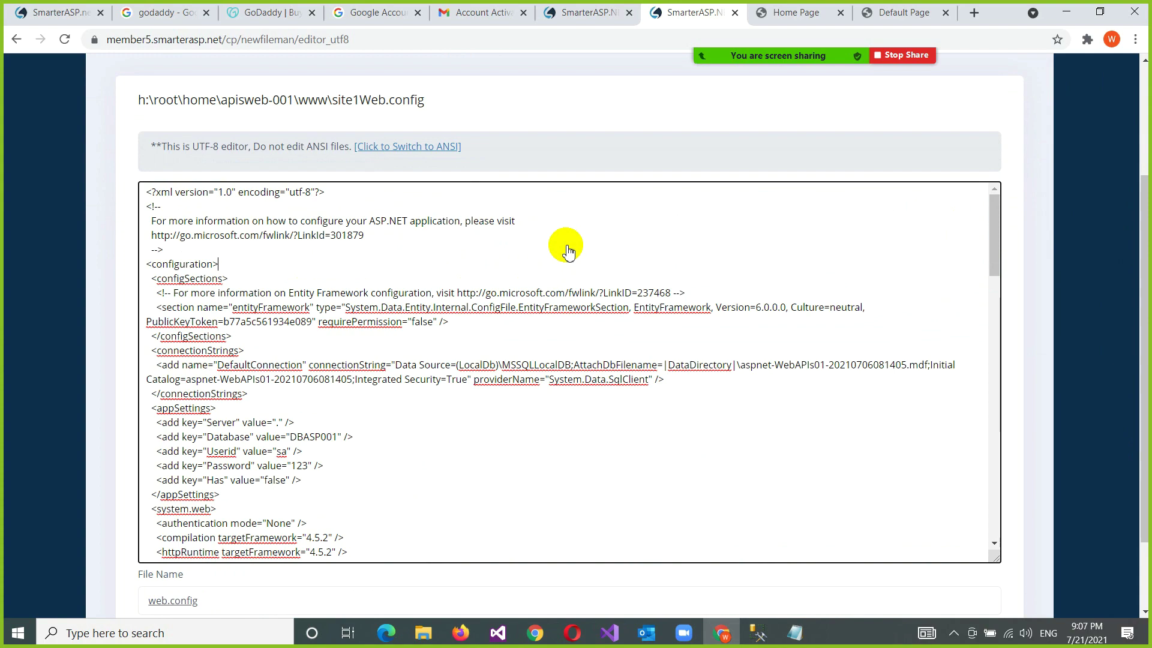
{"action": "scroll", "coordinate": [568, 251], "scroll_direction": "down", "scroll_amount": 10}
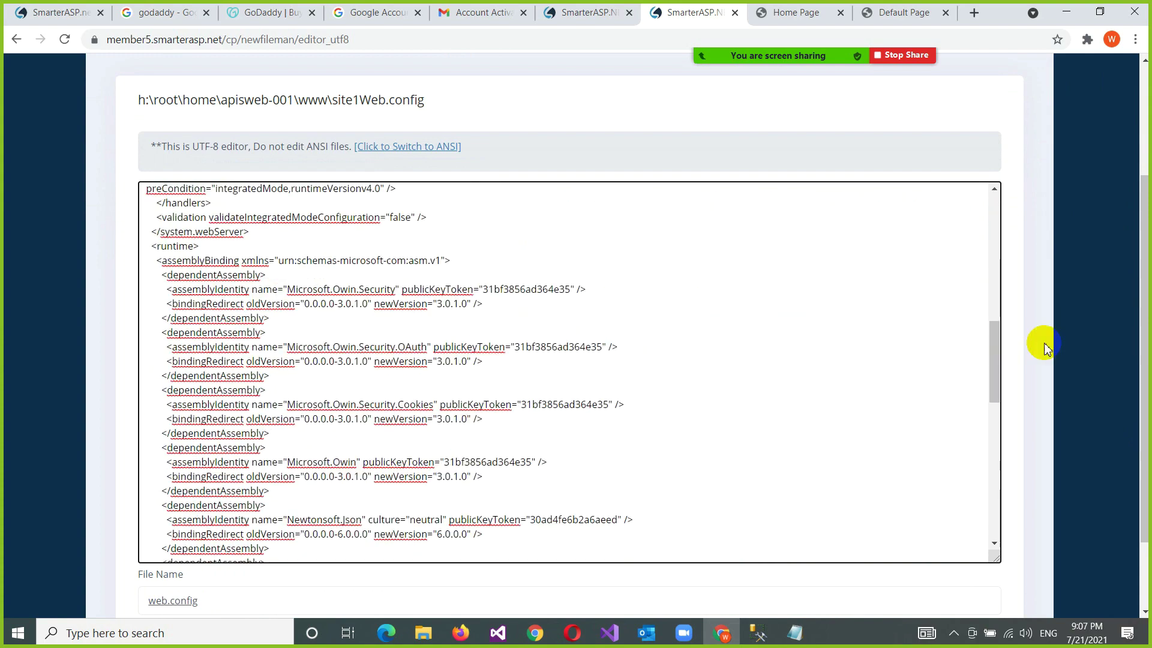
{"action": "scroll", "coordinate": [1044, 348], "scroll_direction": "down", "scroll_amount": 2}
{"action": "scroll", "coordinate": [694, 417], "scroll_direction": "down", "scroll_amount": 4}
{"action": "scroll", "coordinate": [399, 344], "scroll_direction": "up", "scroll_amount": 8}
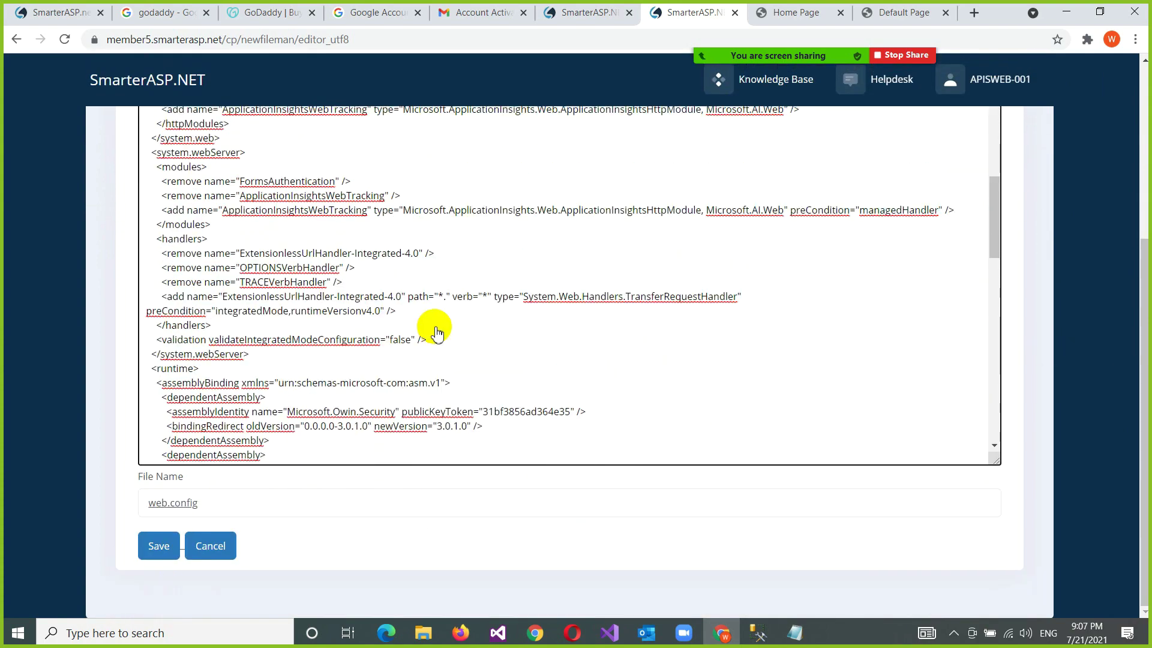
{"action": "scroll", "coordinate": [540, 309], "scroll_direction": "up", "scroll_amount": 6}
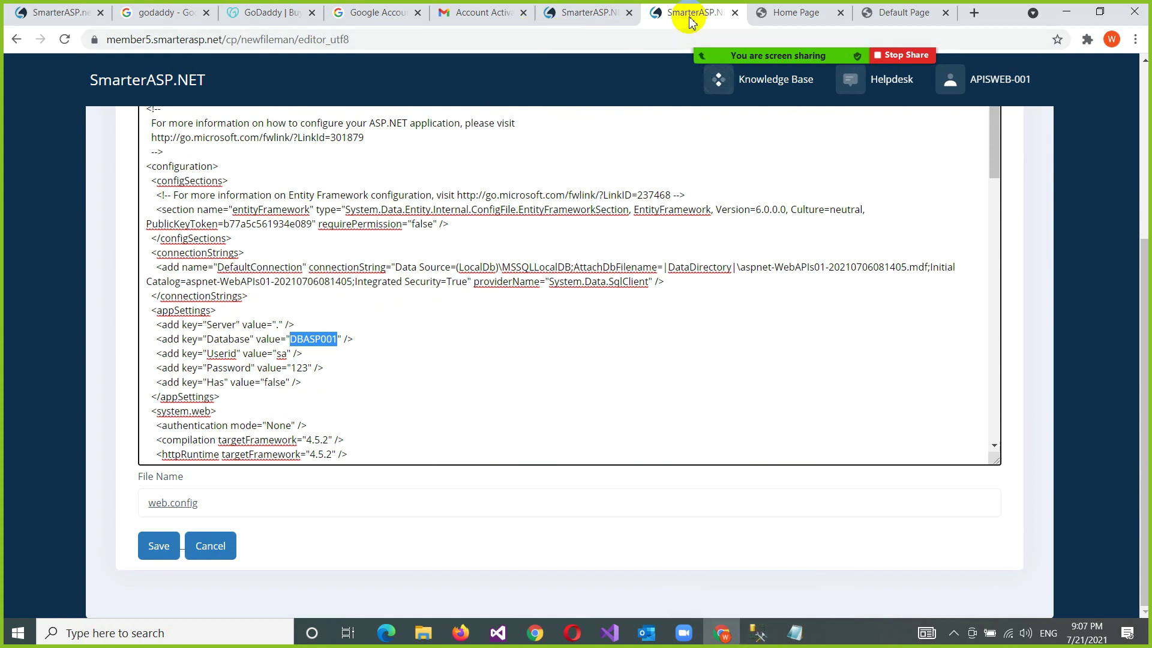
{"action": "left_click", "coordinate": [588, 14]}
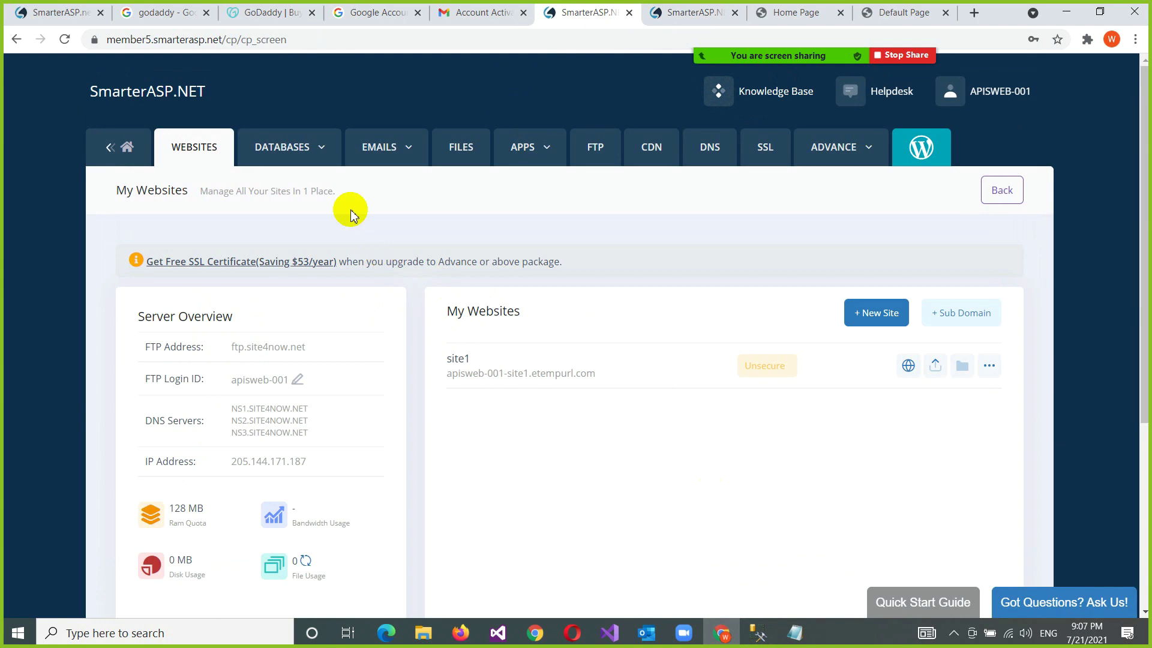
Step: Copy the MSSQL server name sql5061.site4now.net from Databases > MSSQL
{"action": "left_click", "coordinate": [284, 150]}
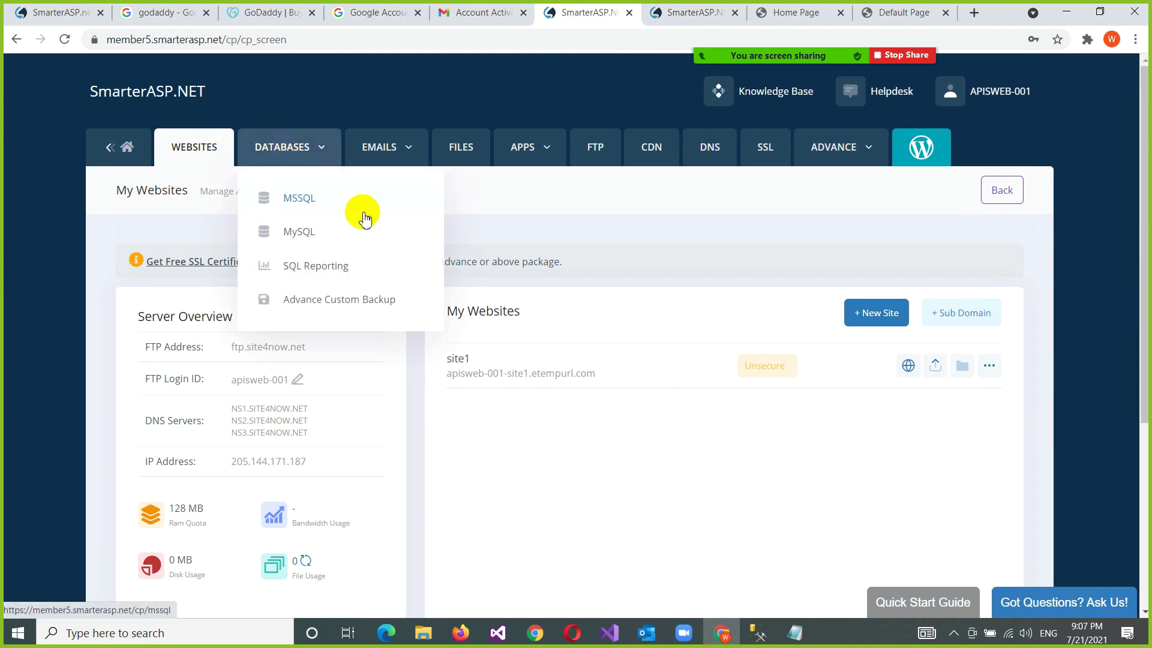
{"action": "left_click", "coordinate": [300, 195]}
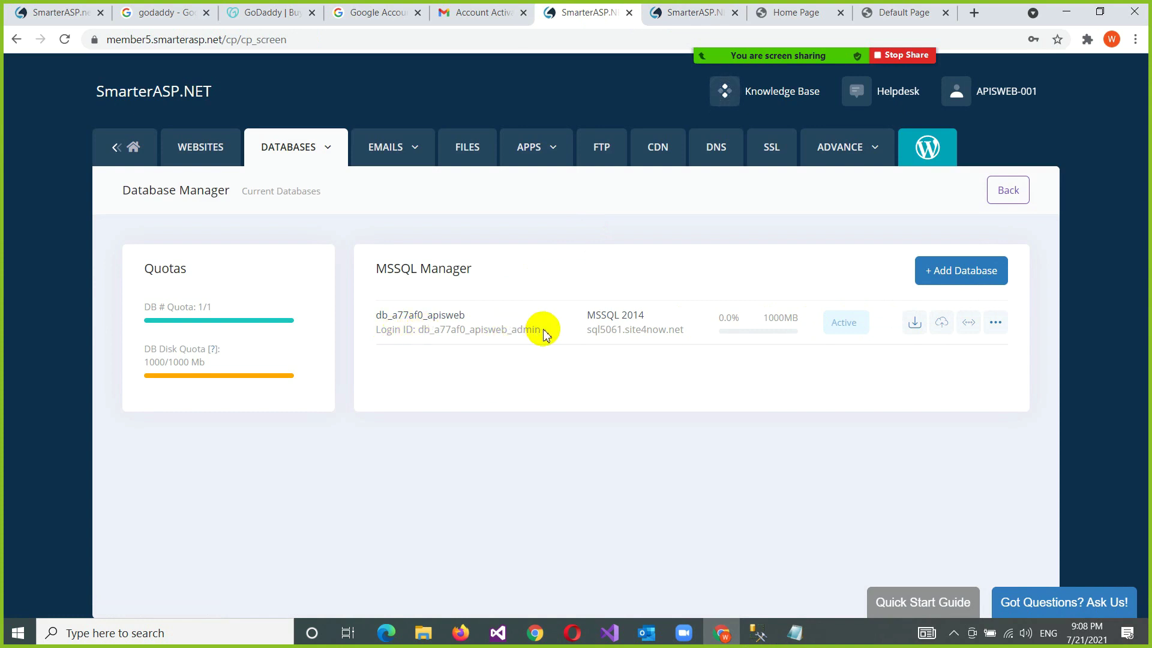
{"action": "left_click_drag", "start_coordinate": [586, 333], "coordinate": [688, 334]}
{"action": "key", "text": "ctrl+c"}
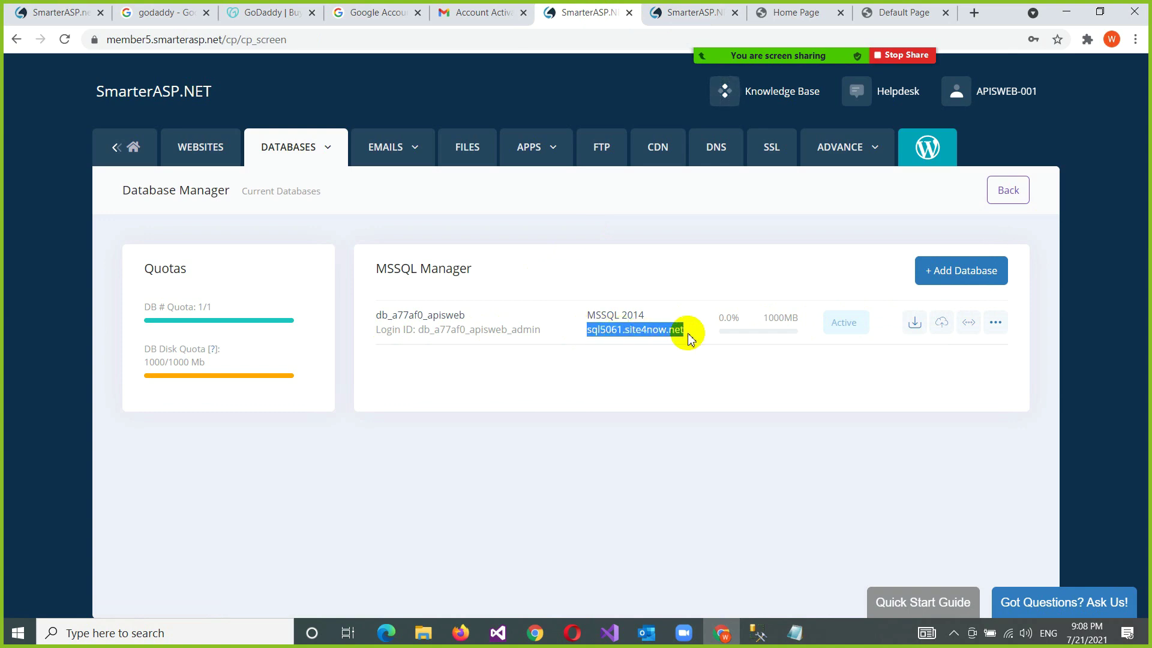
{"action": "left_click", "coordinate": [694, 17]}
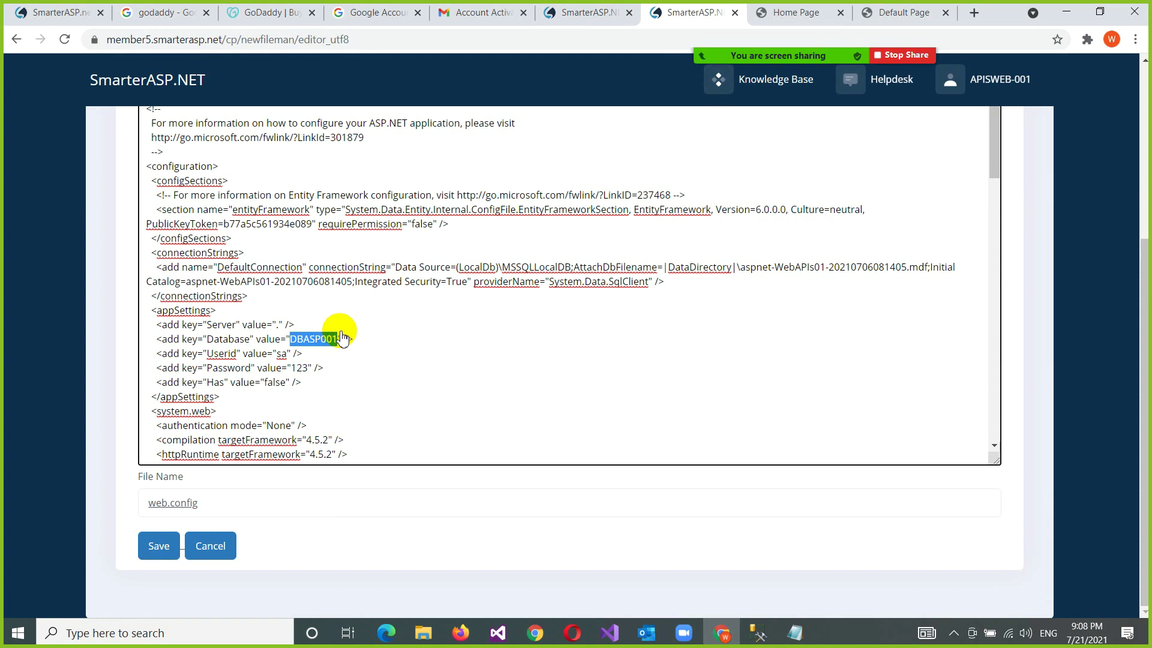
Step: Set appSettings Server to sql5061.site4now.net and Database to db_a77af0_apisweb
{"action": "left_click", "coordinate": [279, 327]}
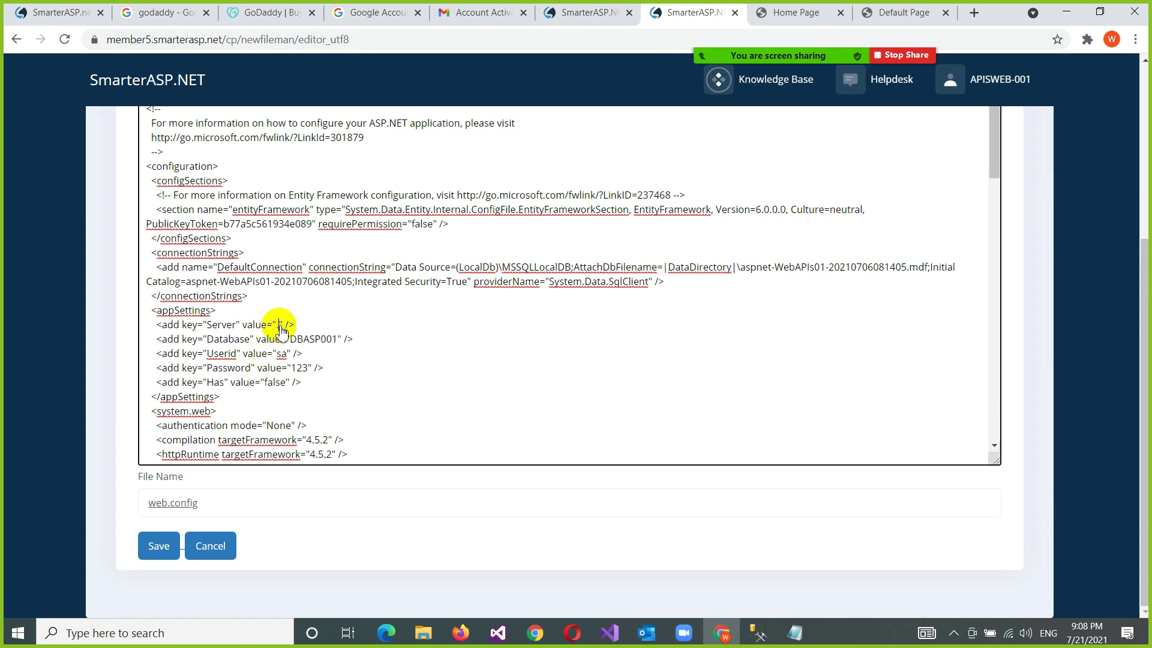
{"action": "key", "text": "ctrl+v"}
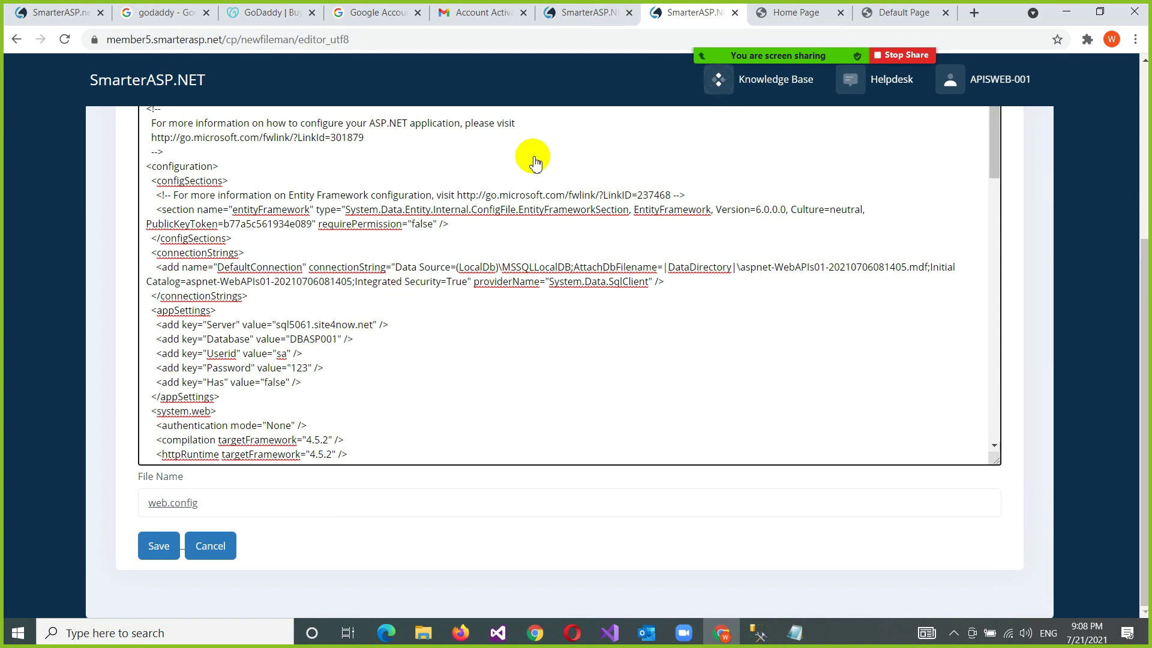
{"action": "left_click", "coordinate": [602, 15]}
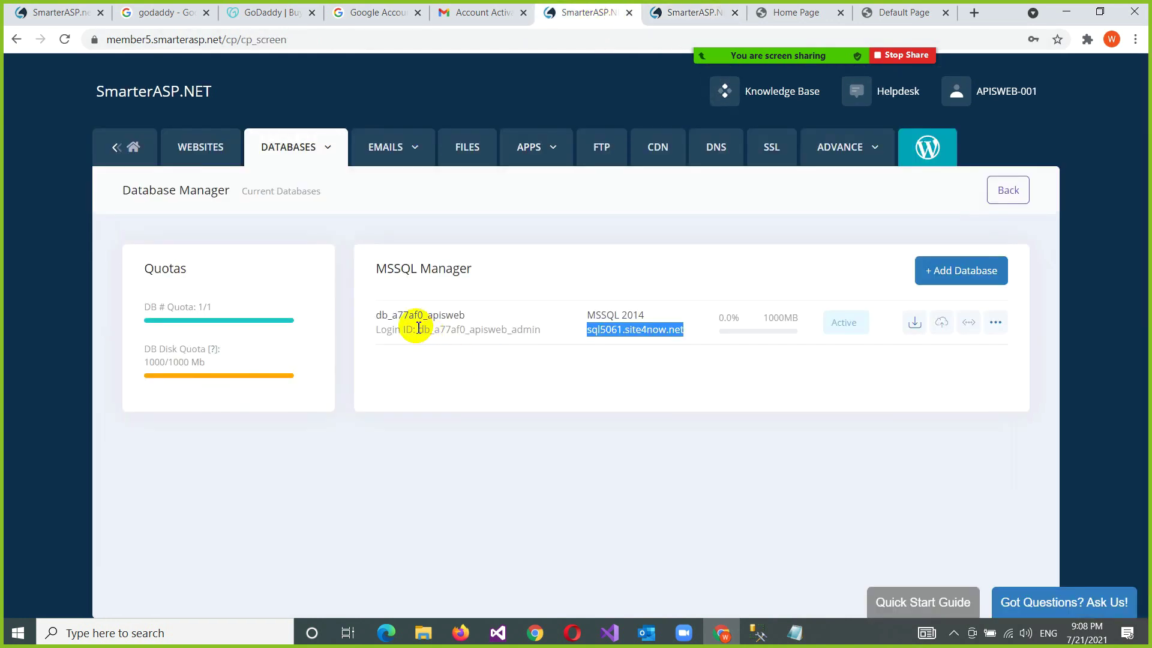
{"action": "left_click_drag", "start_coordinate": [380, 318], "coordinate": [485, 316]}
{"action": "key", "text": "ctrl+c"}
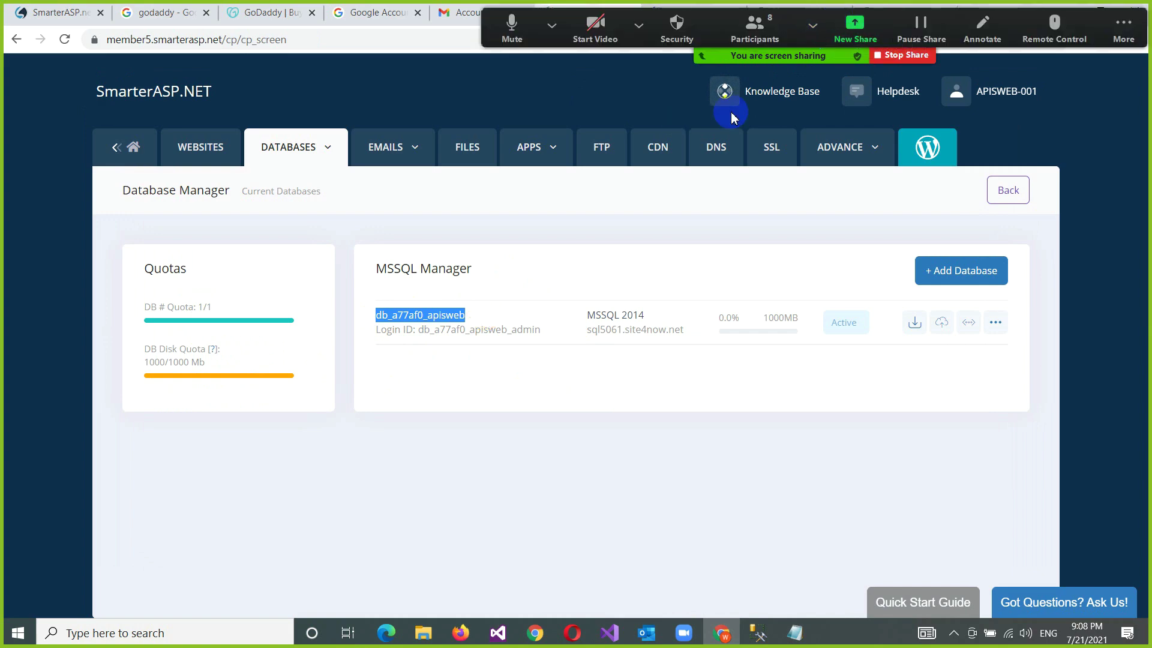
{"action": "left_click", "coordinate": [714, 13]}
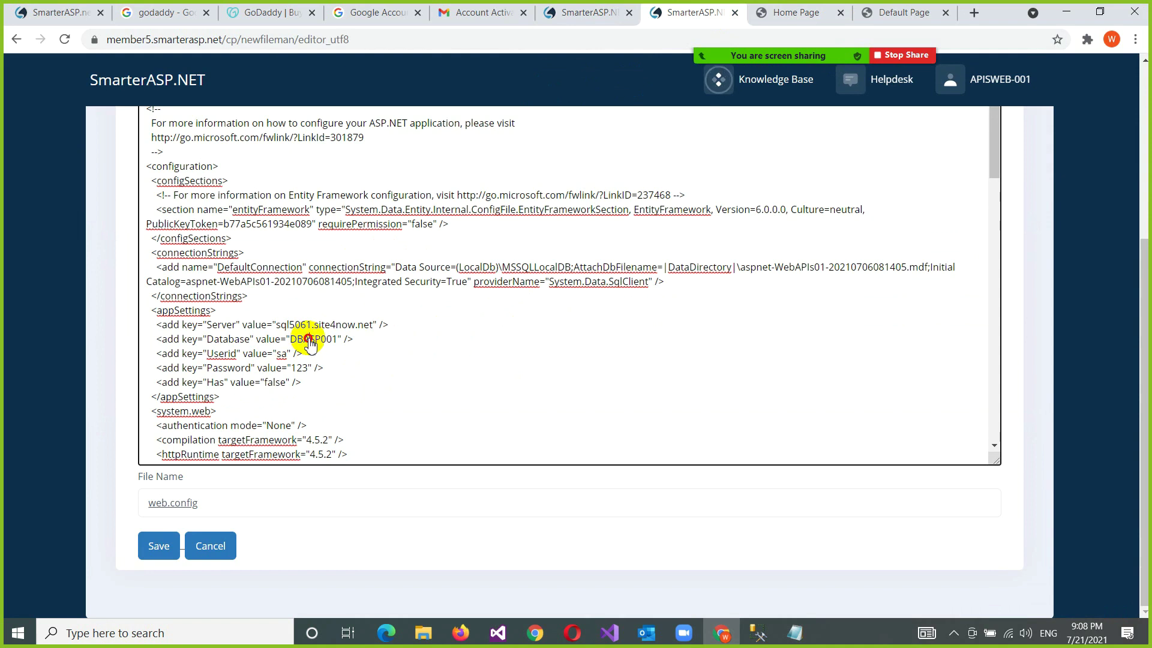
{"action": "double_click", "coordinate": [310, 339]}
{"action": "key", "text": "ctrl+v"}
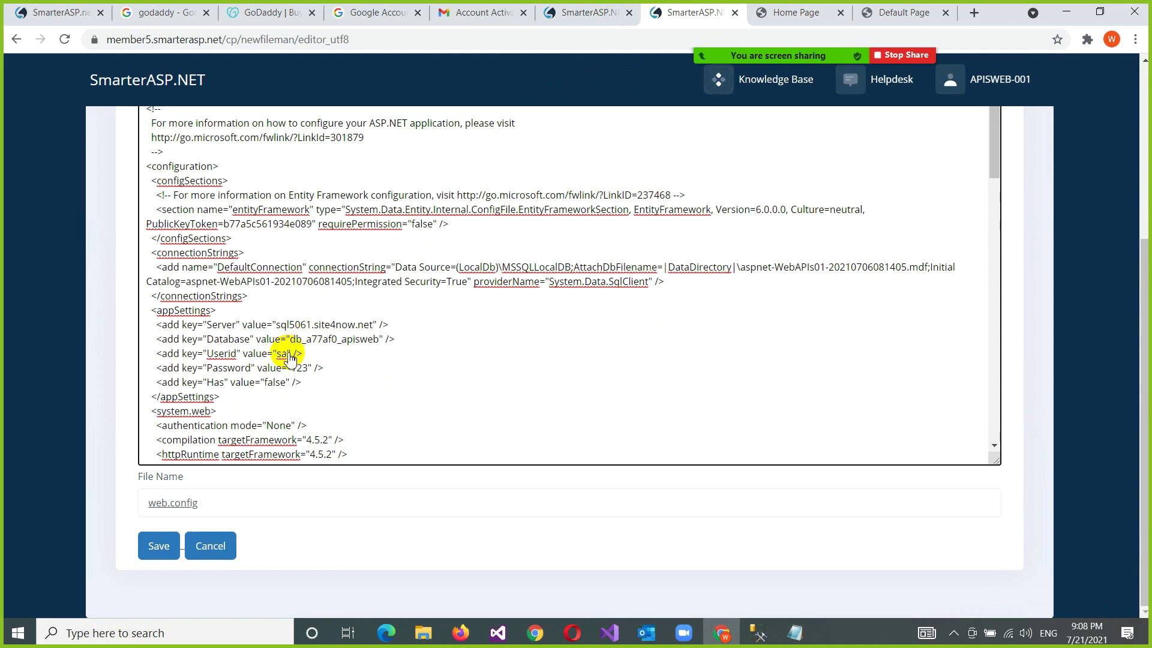
Step: Paste the hosted database login ID into Userid and save Web.config
{"action": "left_click", "coordinate": [579, 13]}
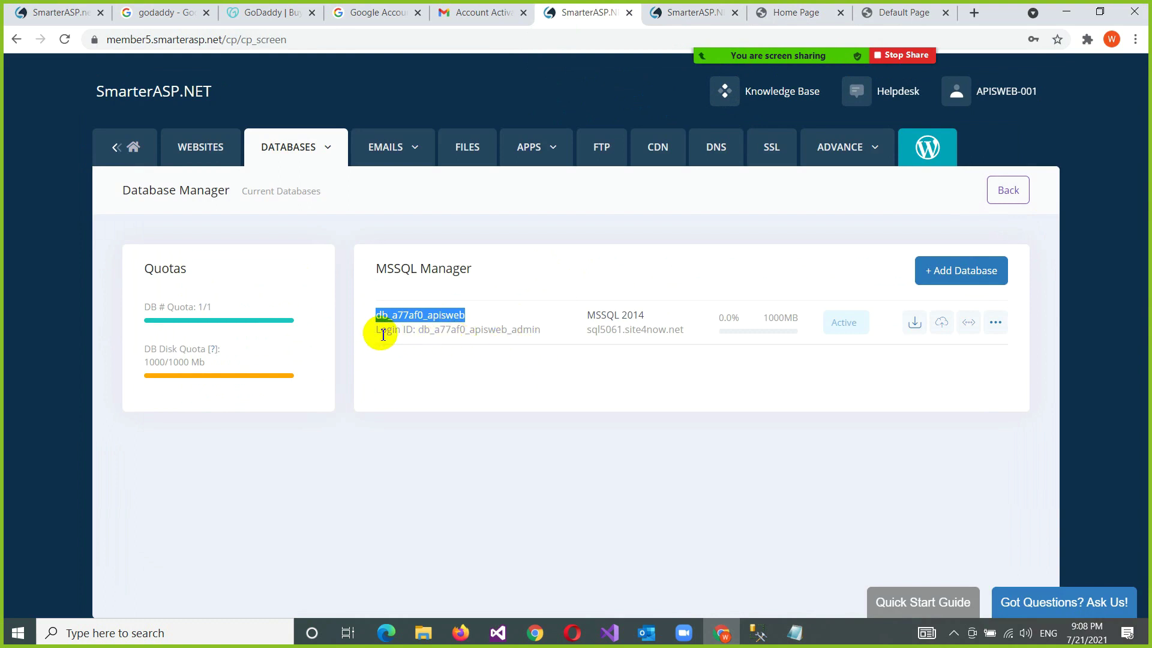
{"action": "left_click_drag", "start_coordinate": [422, 334], "coordinate": [542, 335]}
{"action": "key", "text": "ctrl+c"}
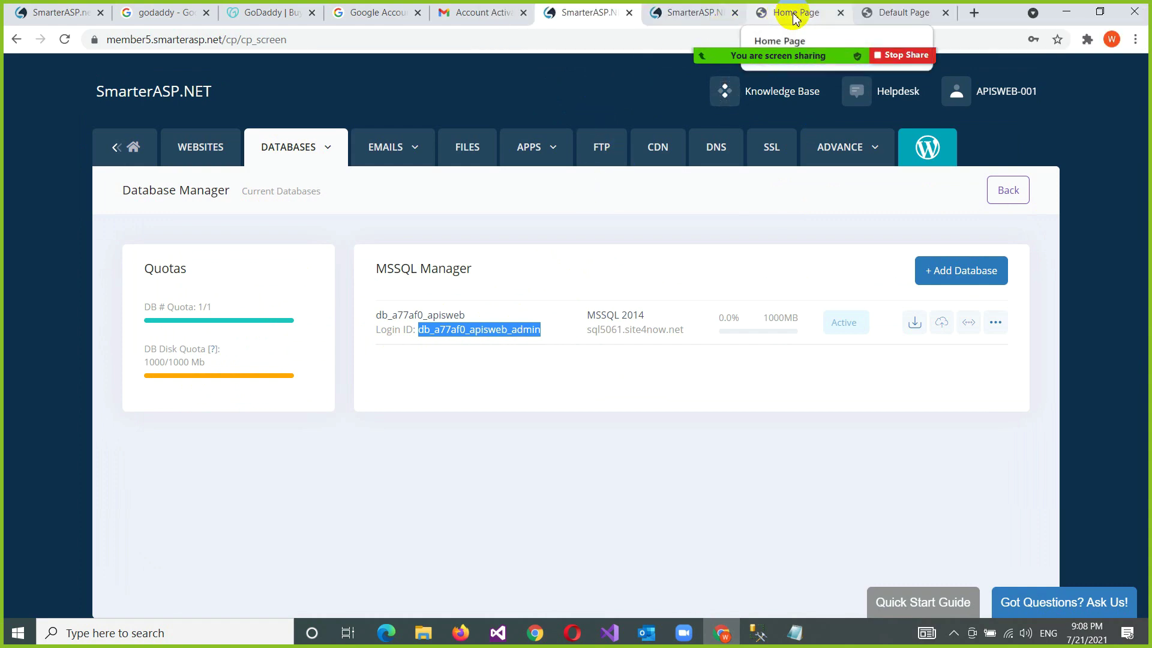
{"action": "left_click", "coordinate": [780, 13]}
{"action": "left_click", "coordinate": [724, 13]}
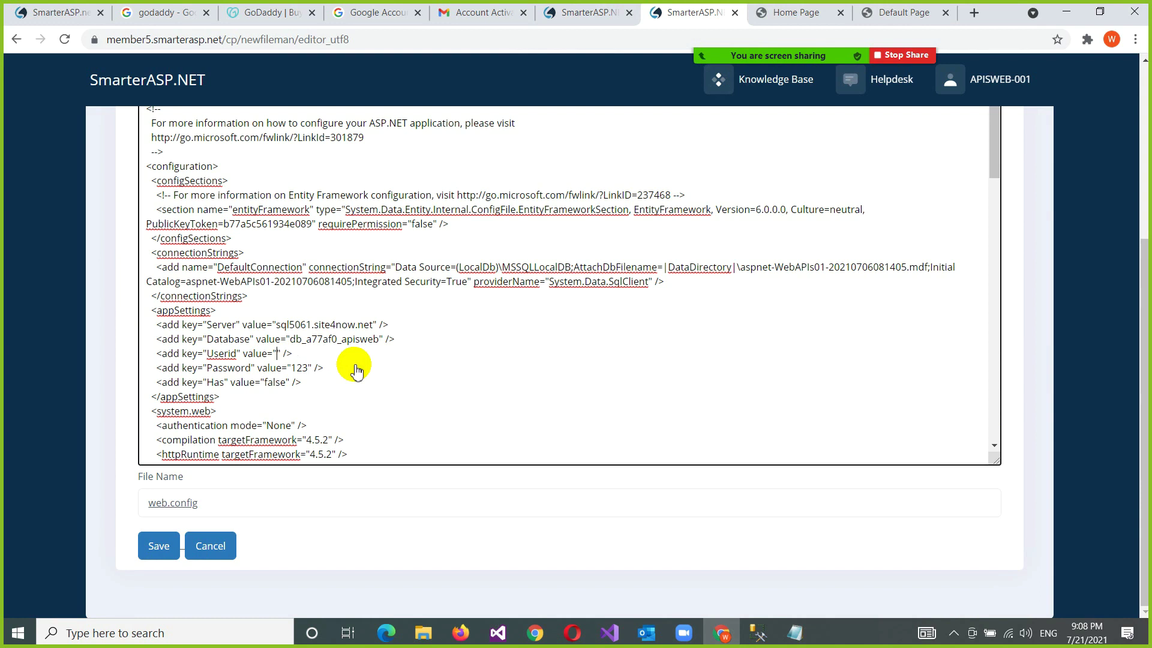
{"action": "key", "text": "ctrl+v"}
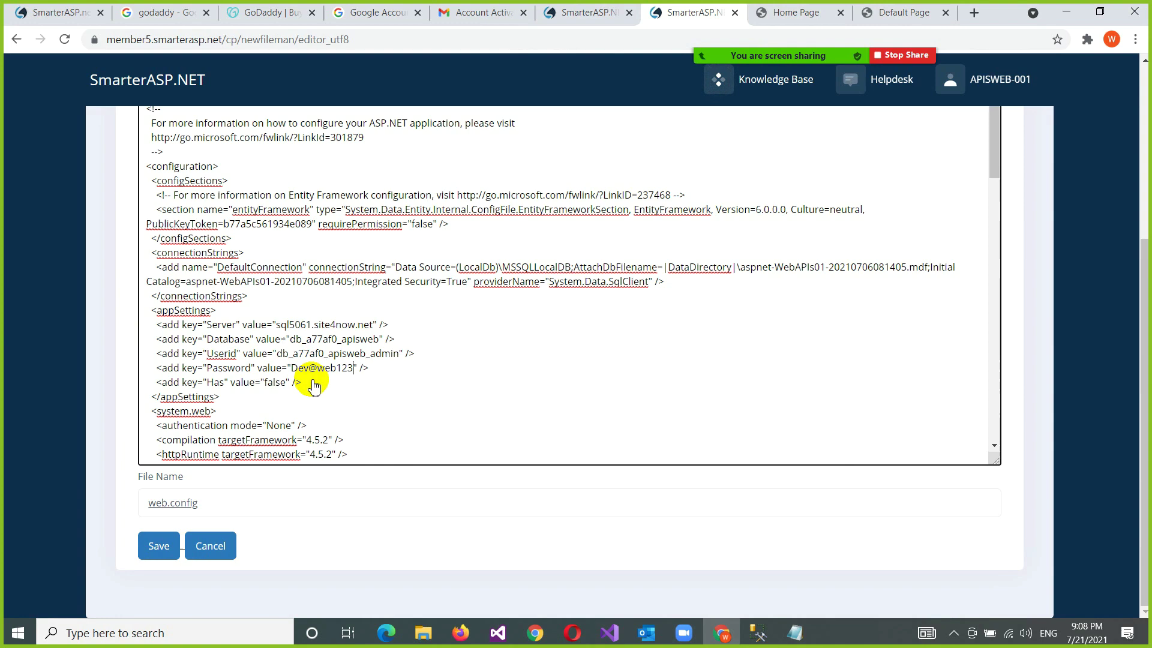
{"action": "left_click", "coordinate": [156, 546]}
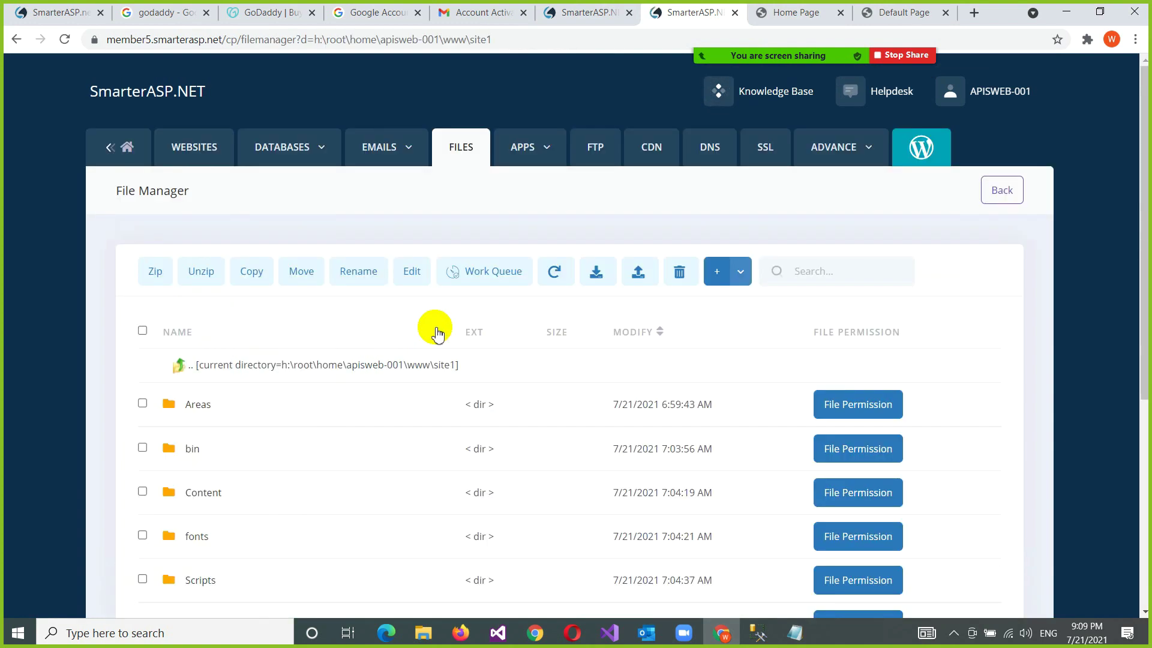
Step: Reload apisweb-001-site1.etempurl.com and confirm the ASP.NET Home Page still loads
{"action": "scroll", "coordinate": [380, 411], "scroll_direction": "down", "scroll_amount": 6}
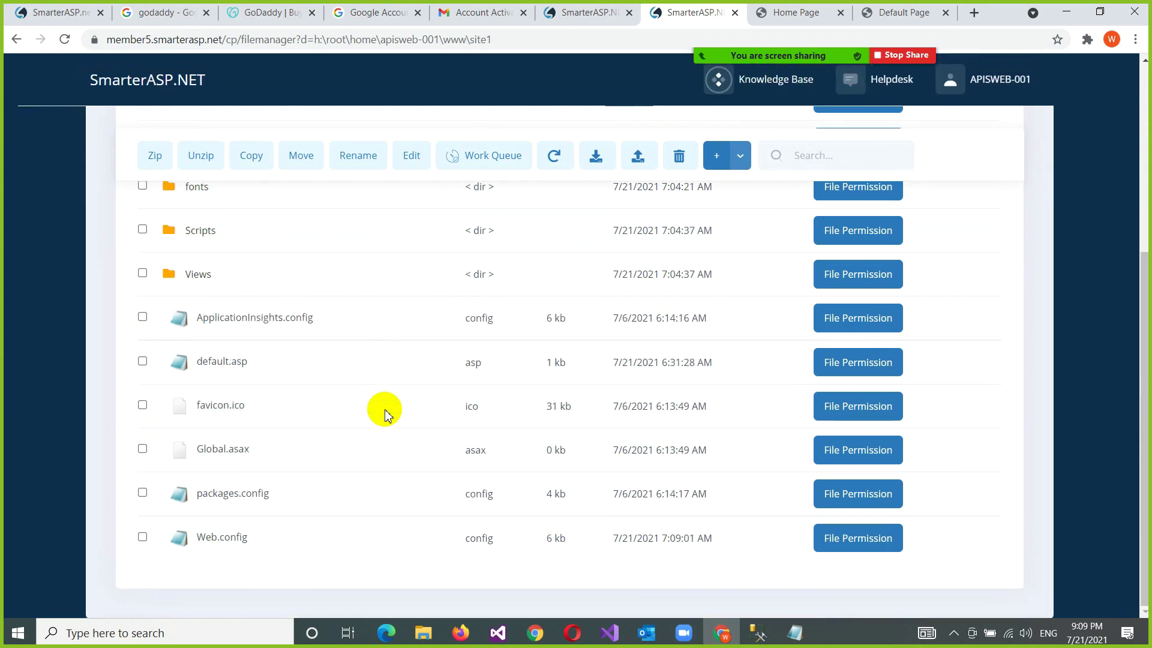
{"action": "scroll", "coordinate": [380, 411], "scroll_direction": "up", "scroll_amount": 6}
{"action": "left_click", "coordinate": [592, 15]}
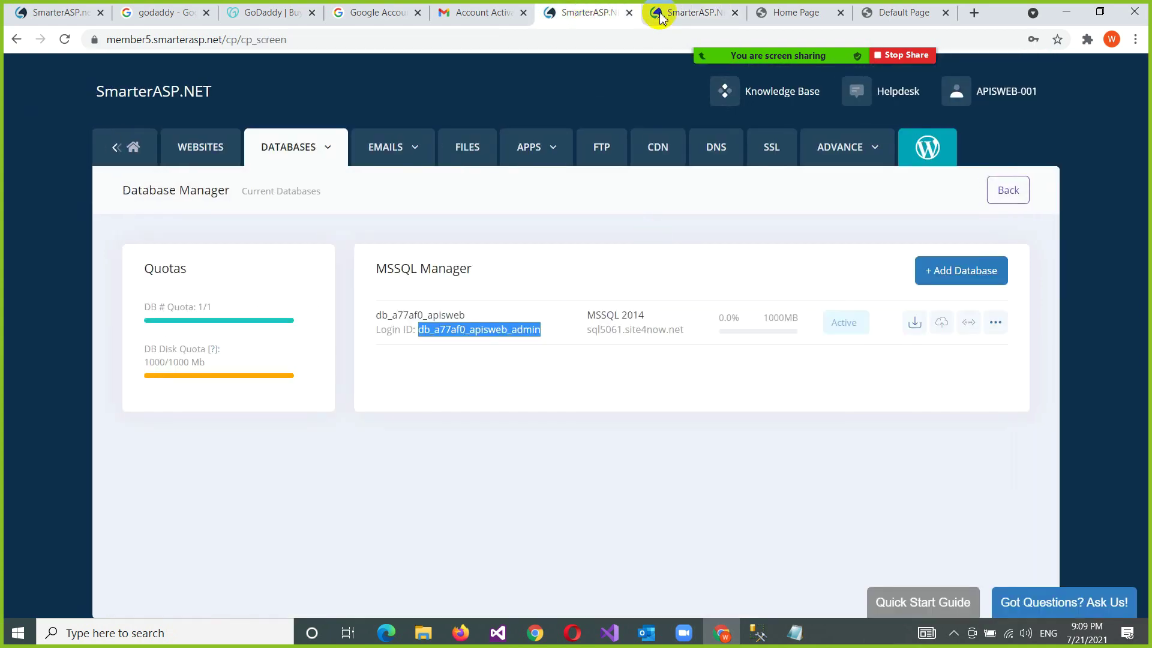
{"action": "left_click", "coordinate": [794, 18]}
{"action": "left_click", "coordinate": [438, 40]}
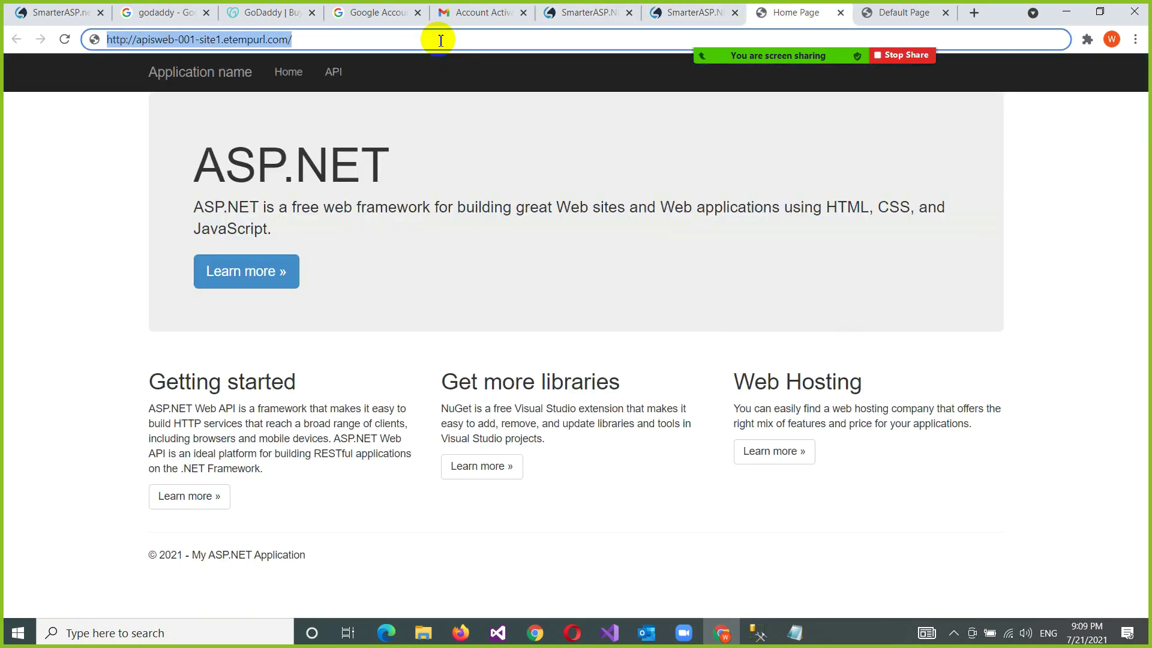
{"action": "key", "text": "Return"}
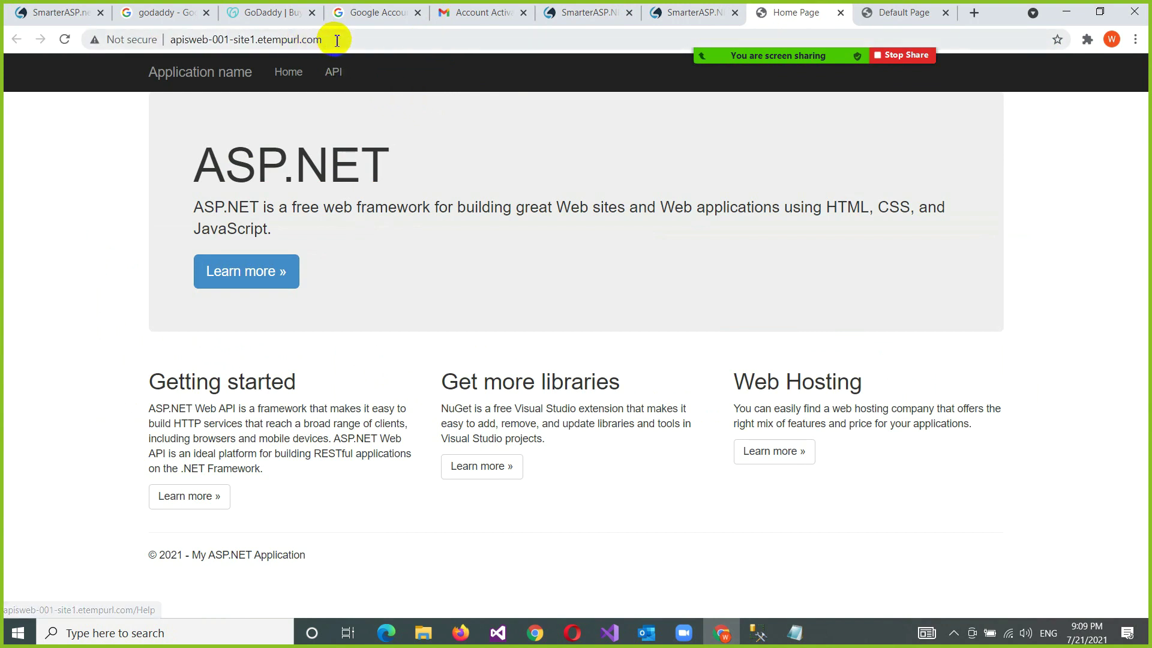
{"action": "left_click_drag", "start_coordinate": [334, 37], "coordinate": [166, 33]}
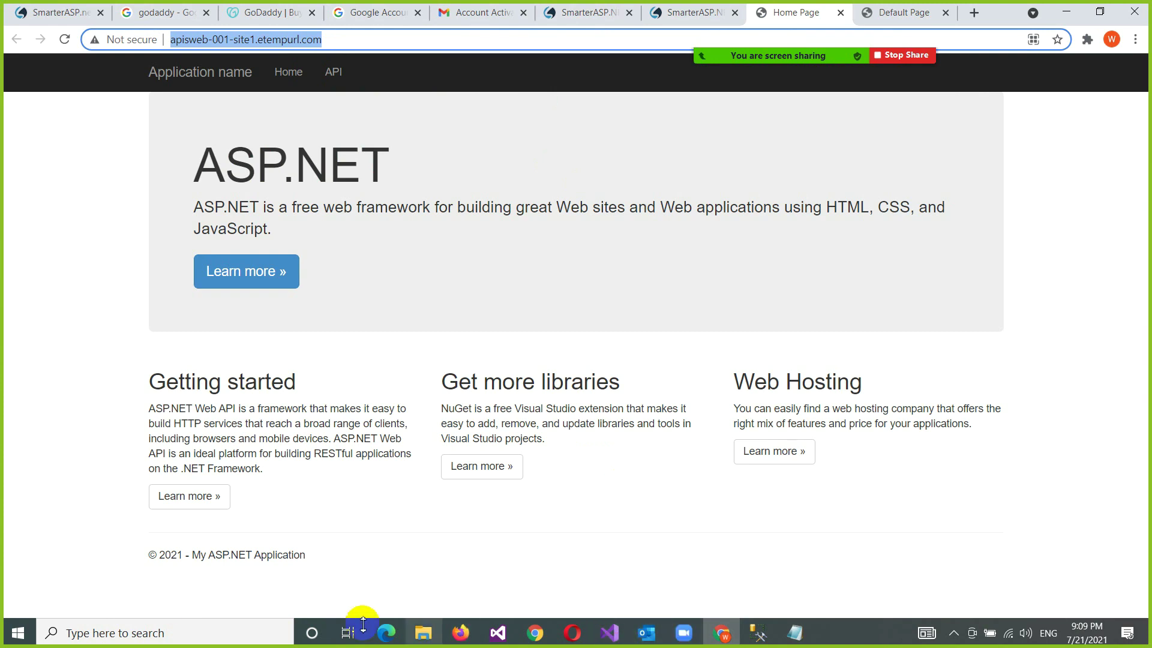
{"action": "left_click", "coordinate": [386, 633]}
Step: Launch Postman from Windows search by typing 'po'
{"action": "type", "text": "po"}
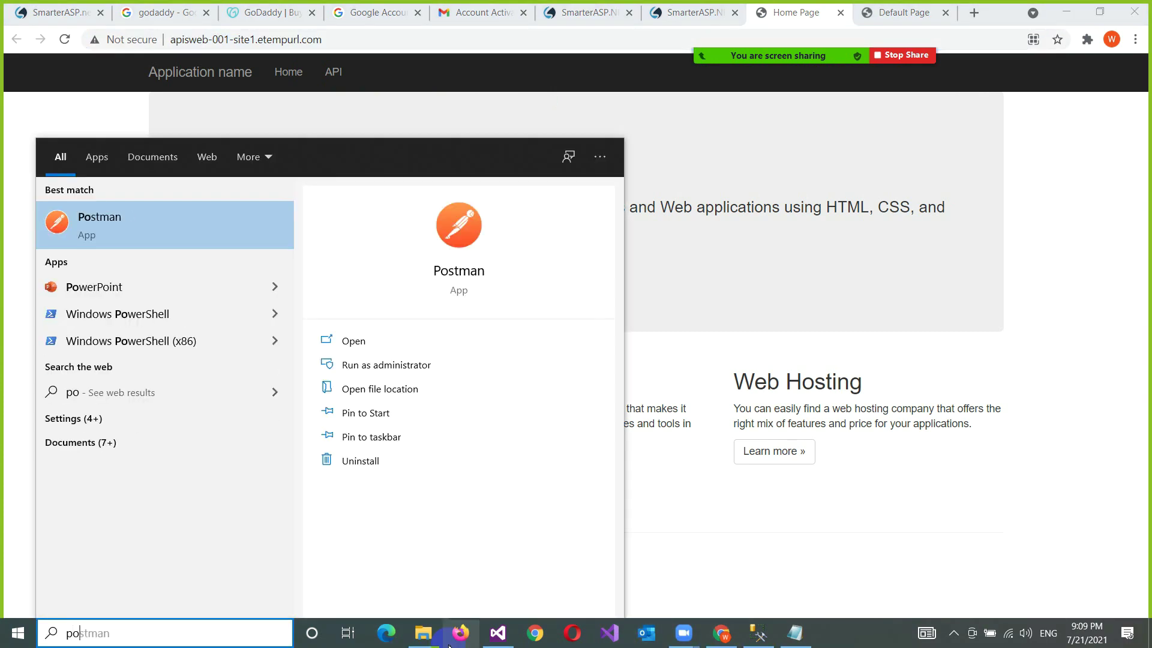
{"action": "key", "text": "Return"}
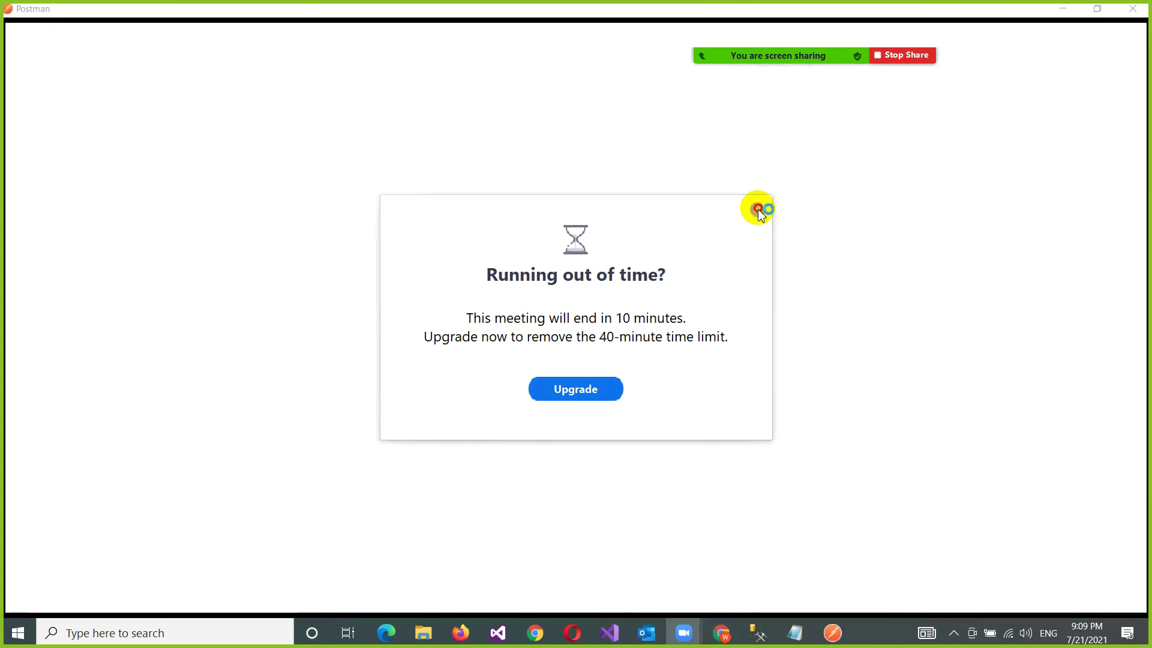
{"action": "left_click", "coordinate": [758, 209]}
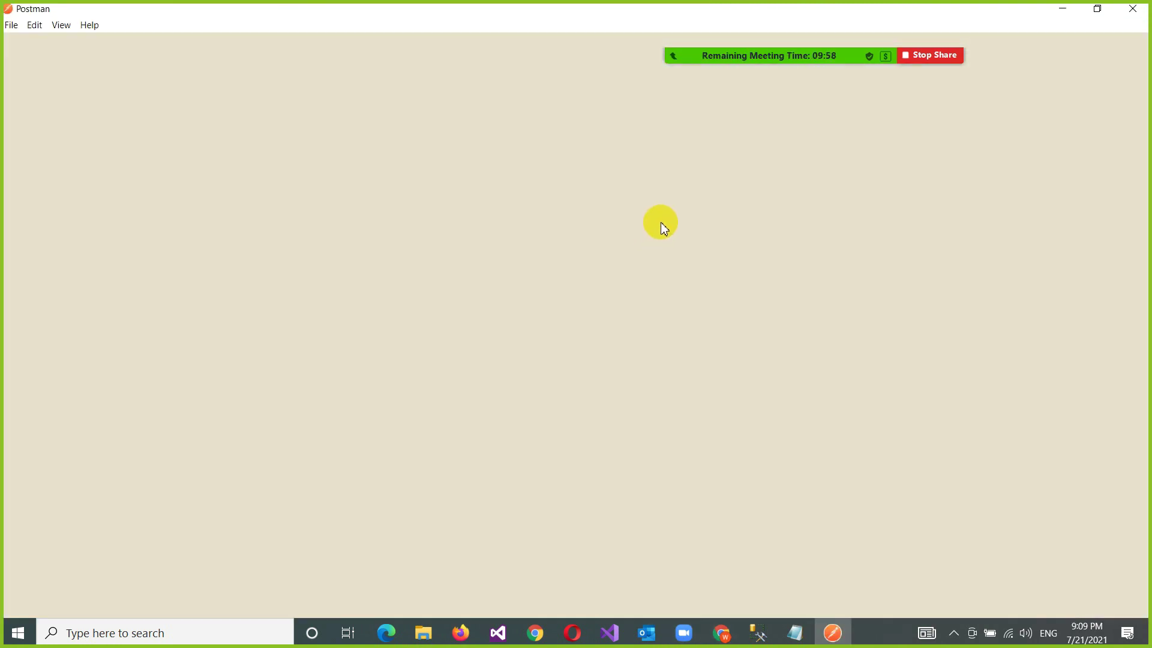
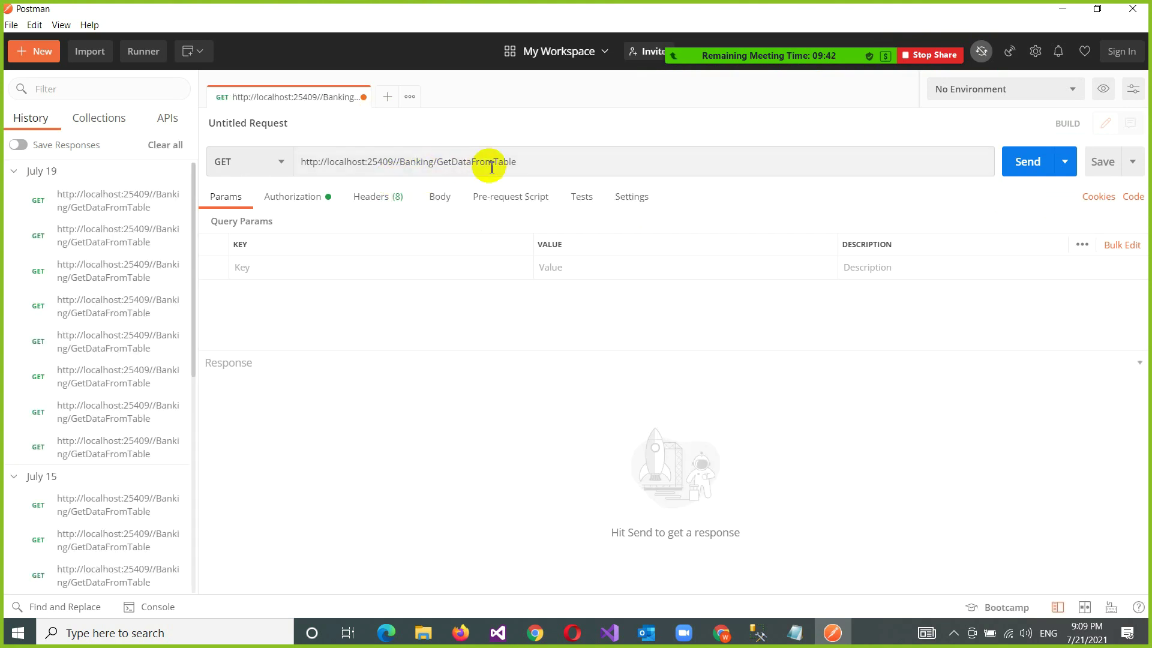
Step: Point the GetDataFromTable request URL at apisweb-001-site1.etempurl.com instead of localhost:25409
{"action": "left_click", "coordinate": [555, 162]}
{"action": "left_click", "coordinate": [396, 163]}
{"action": "left_click_drag", "start_coordinate": [396, 163], "coordinate": [296, 159]}
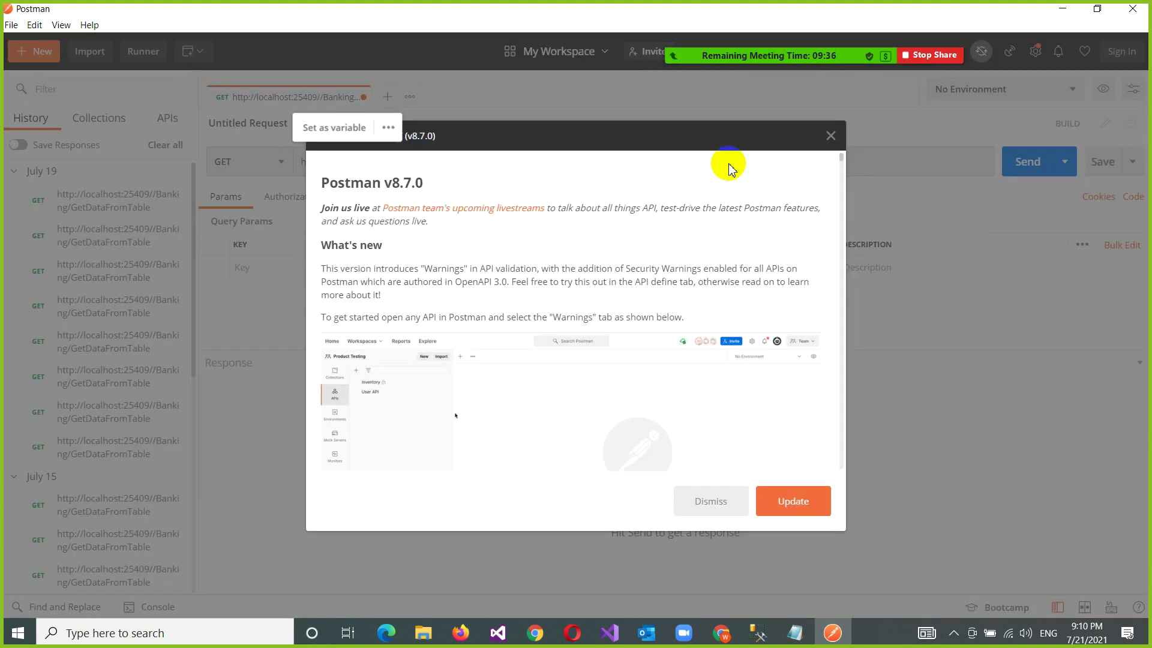
{"action": "left_click", "coordinate": [828, 144]}
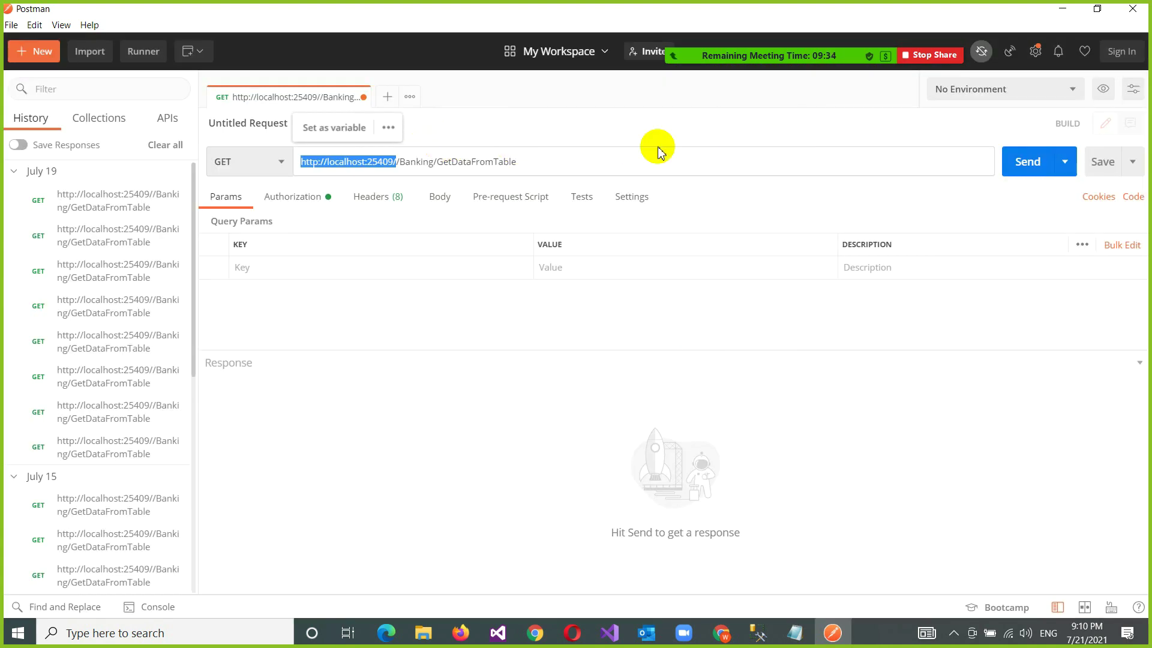
{"action": "type", "text": "http://apisweb-001-site1.etempurl.com/"}
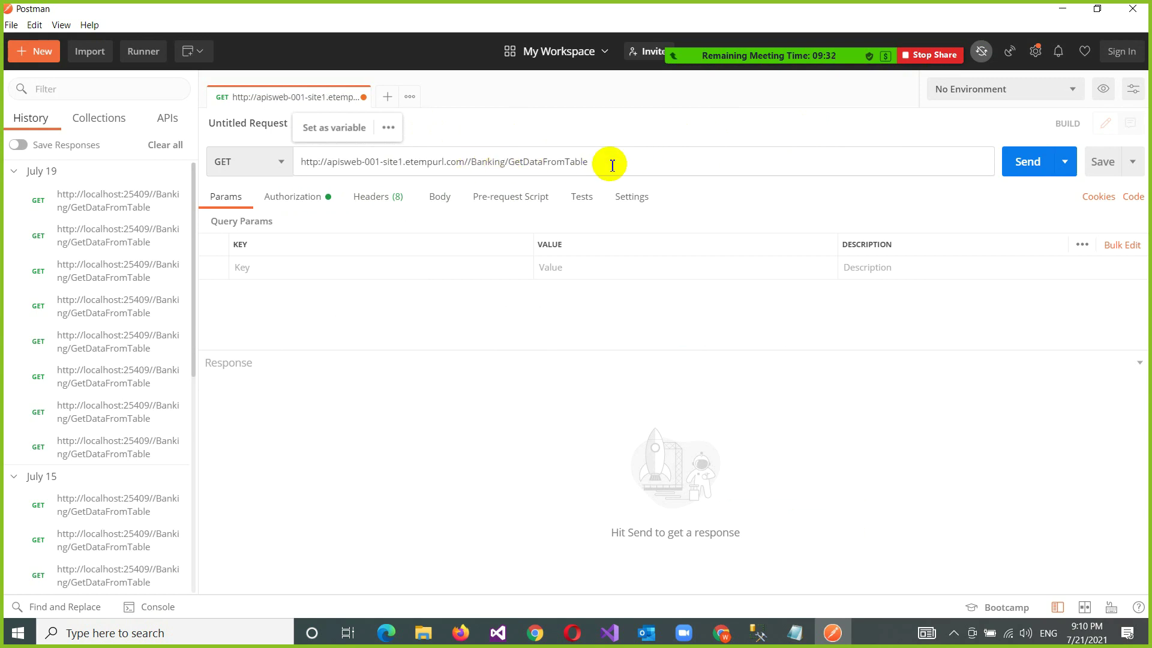
{"action": "key", "text": "BackSpace"}
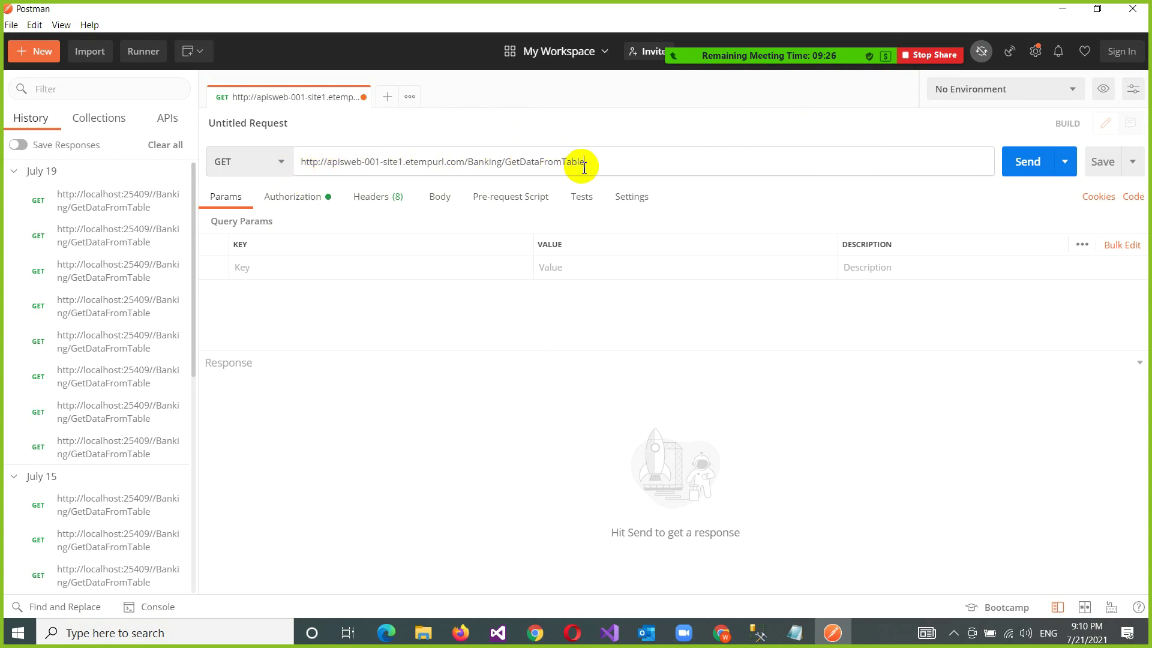
Step: Send the request with its Basic Auth credentials and get 401 Unauthorized back
{"action": "left_click", "coordinate": [310, 198]}
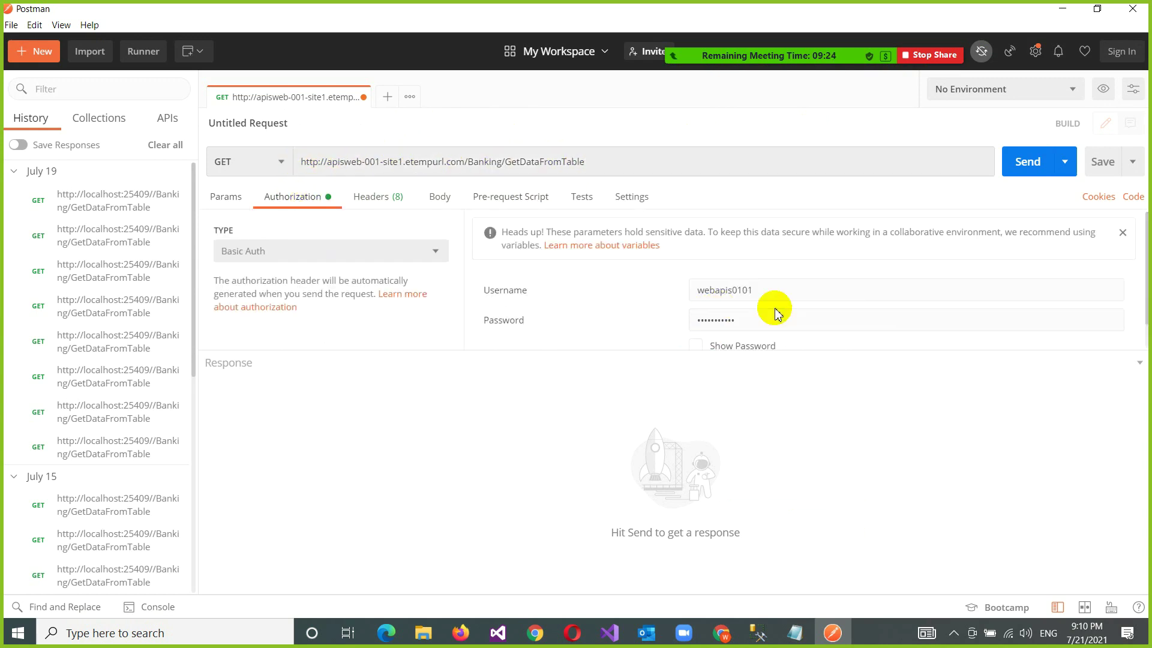
{"action": "left_click", "coordinate": [233, 200]}
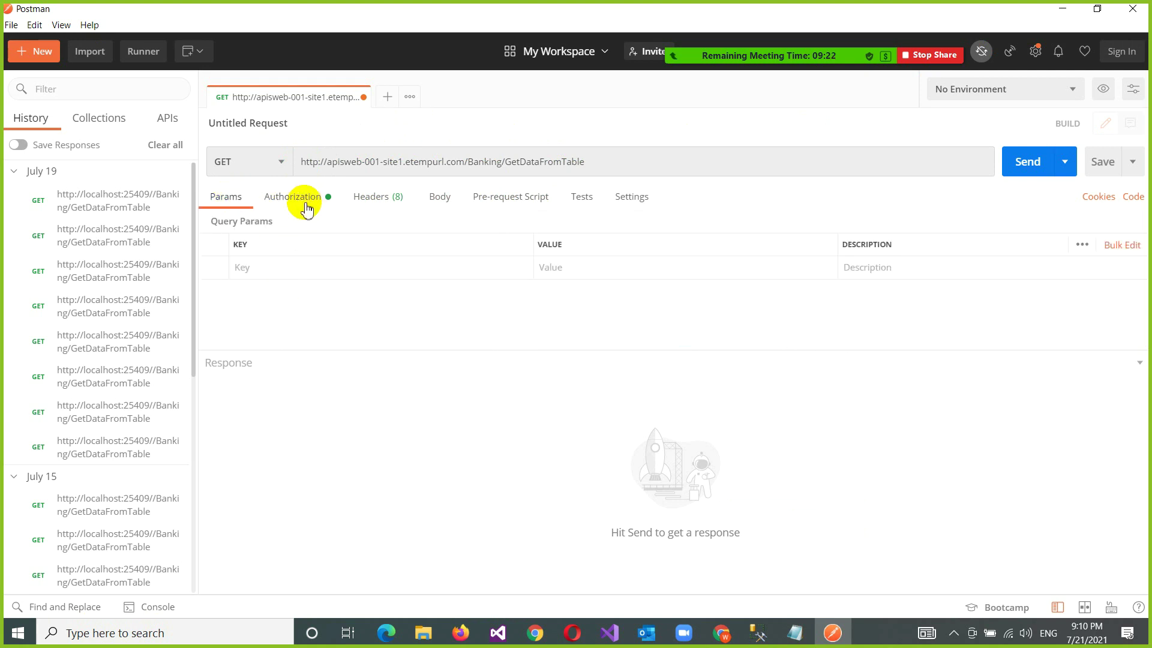
{"action": "left_click", "coordinate": [303, 199]}
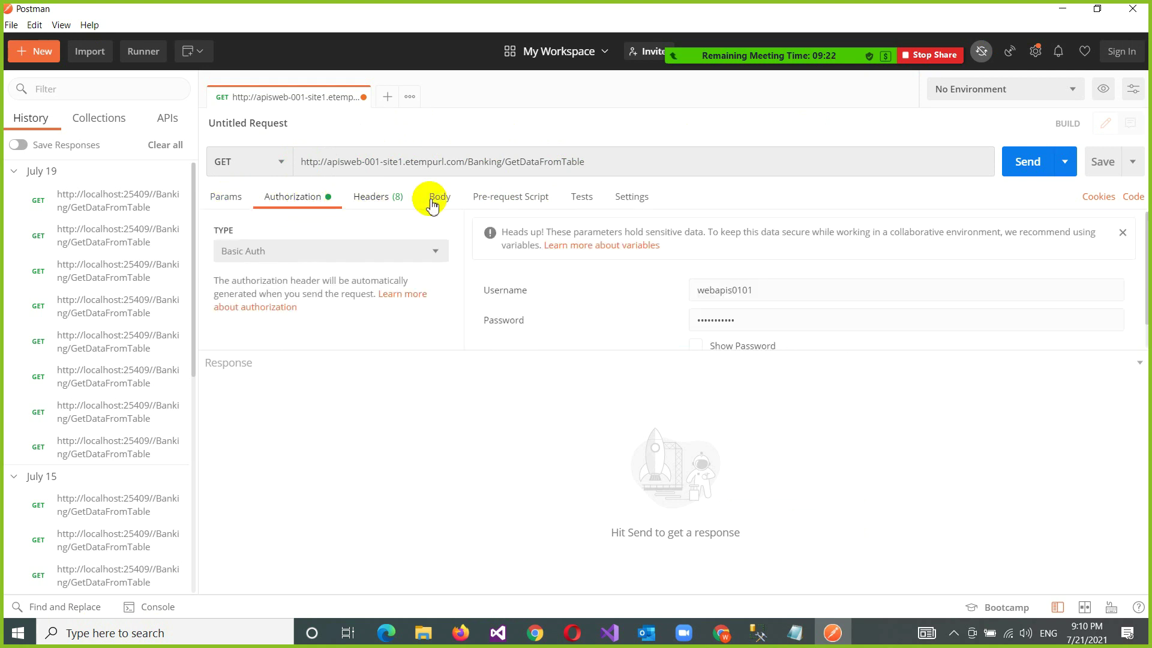
{"action": "left_click", "coordinate": [1030, 167]}
{"action": "left_click_drag", "start_coordinate": [623, 351], "coordinate": [619, 329]}
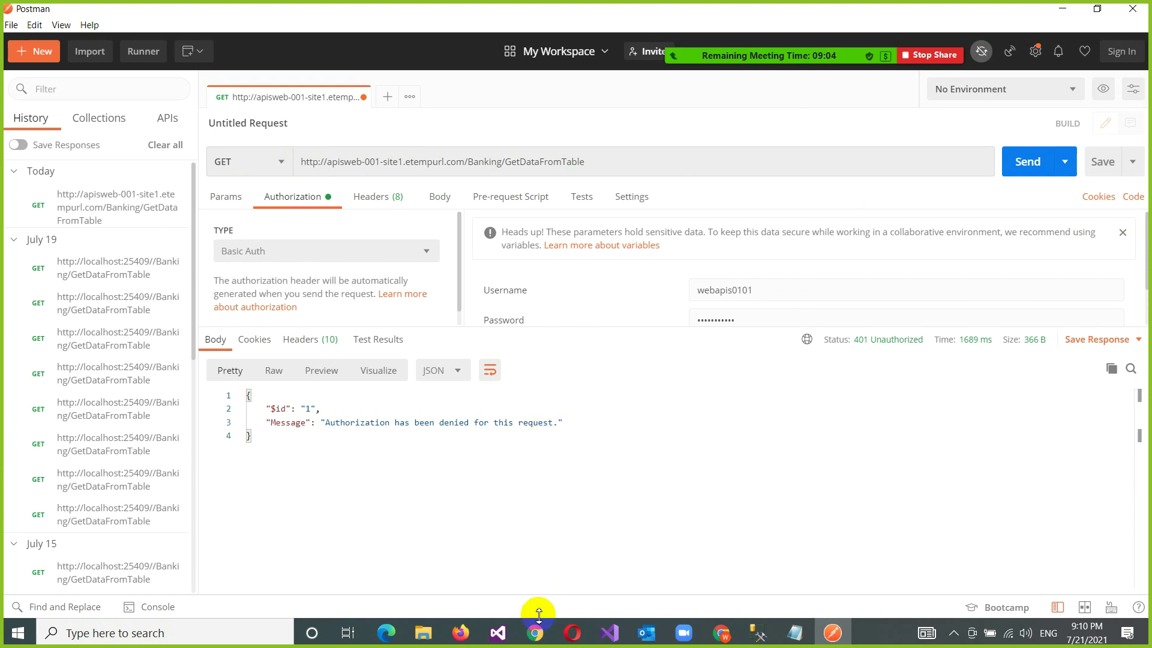
{"action": "left_click", "coordinate": [498, 633]}
Step: Delete the [Authorize] line above [BasicAuth] in BankingController.cs and save the file
{"action": "scroll", "coordinate": [393, 187], "scroll_direction": "up", "scroll_amount": 9}
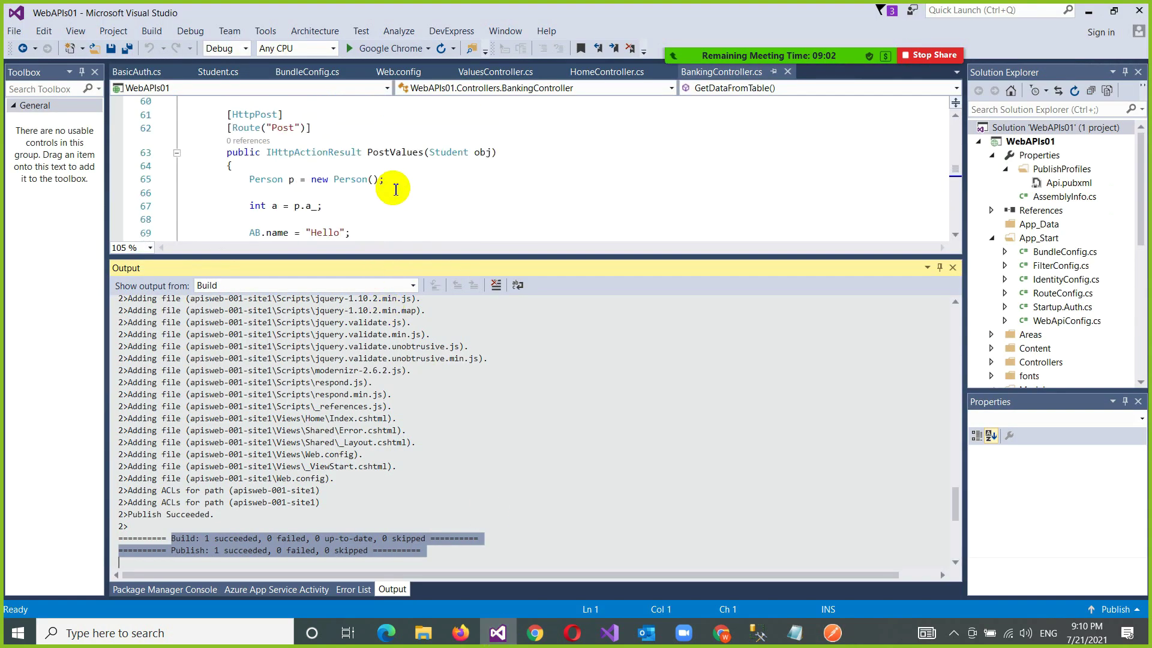
{"action": "scroll", "coordinate": [395, 189], "scroll_direction": "up", "scroll_amount": 12}
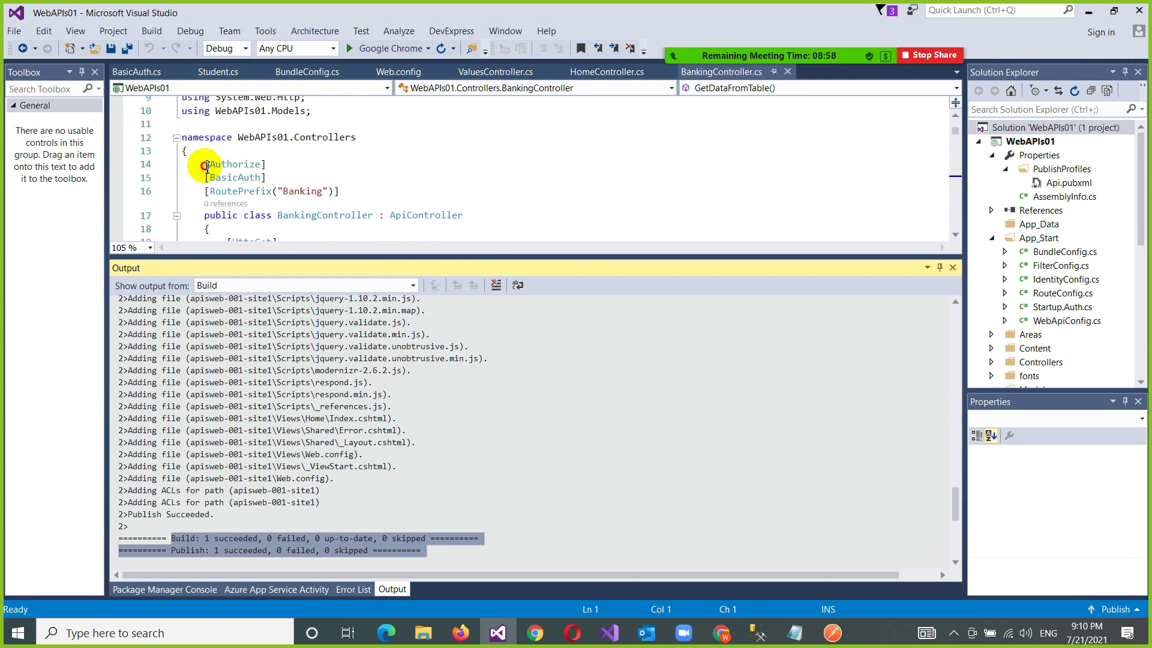
{"action": "left_click_drag", "start_coordinate": [206, 164], "coordinate": [334, 163]}
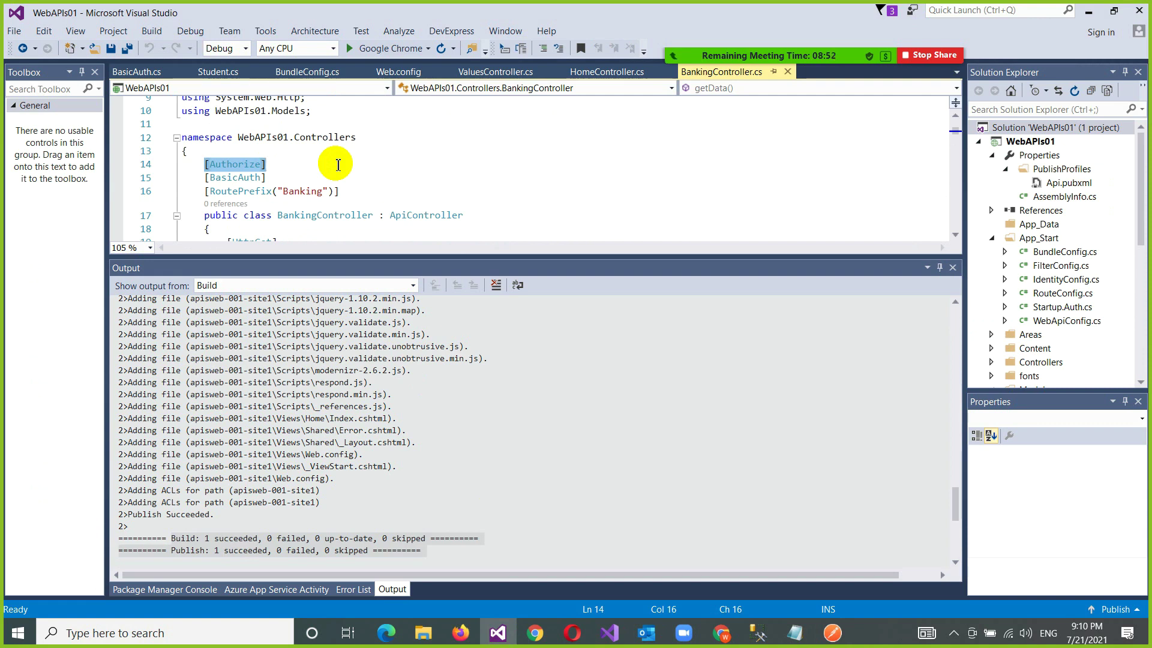
{"action": "left_click_drag", "start_coordinate": [321, 253], "coordinate": [308, 452]}
{"action": "left_click", "coordinate": [292, 169]}
{"action": "left_click_drag", "start_coordinate": [292, 169], "coordinate": [170, 165]}
{"action": "key", "text": "Delete"}
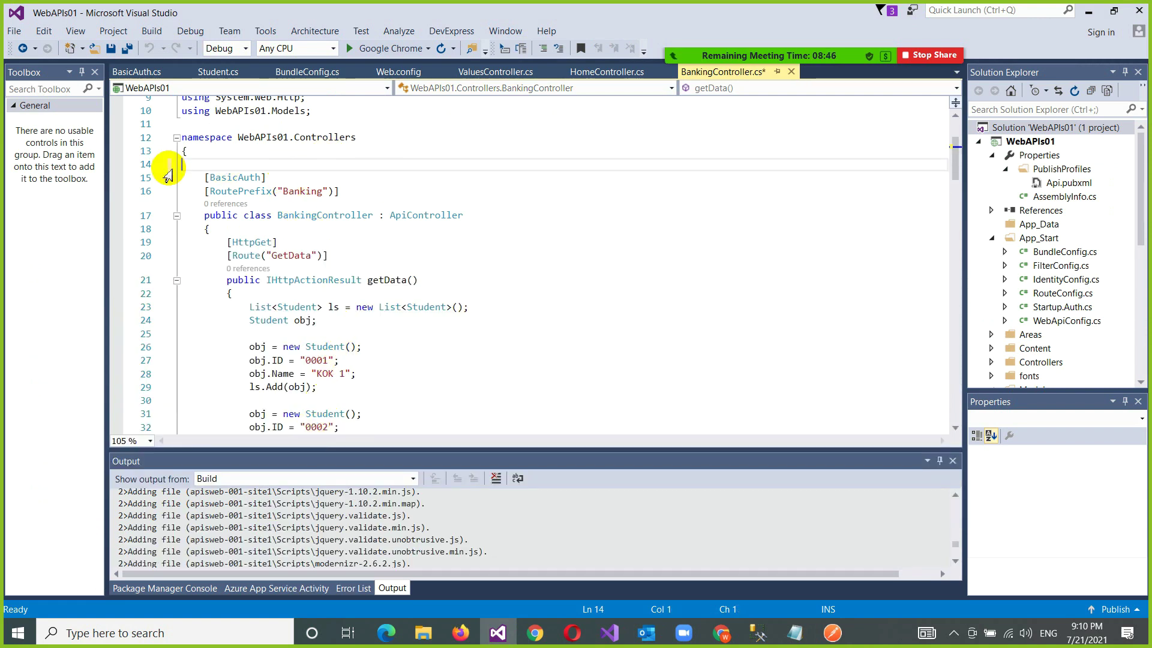
{"action": "left_click", "coordinate": [362, 176]}
{"action": "key", "text": "ctrl+s"}
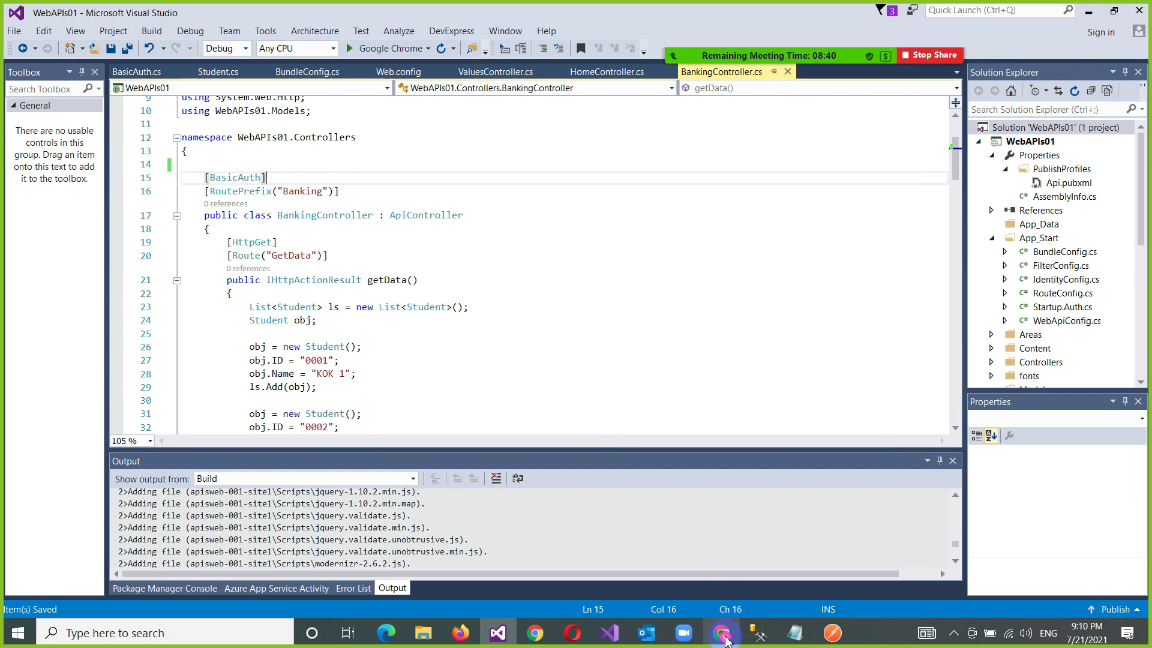
{"action": "left_click", "coordinate": [833, 633]}
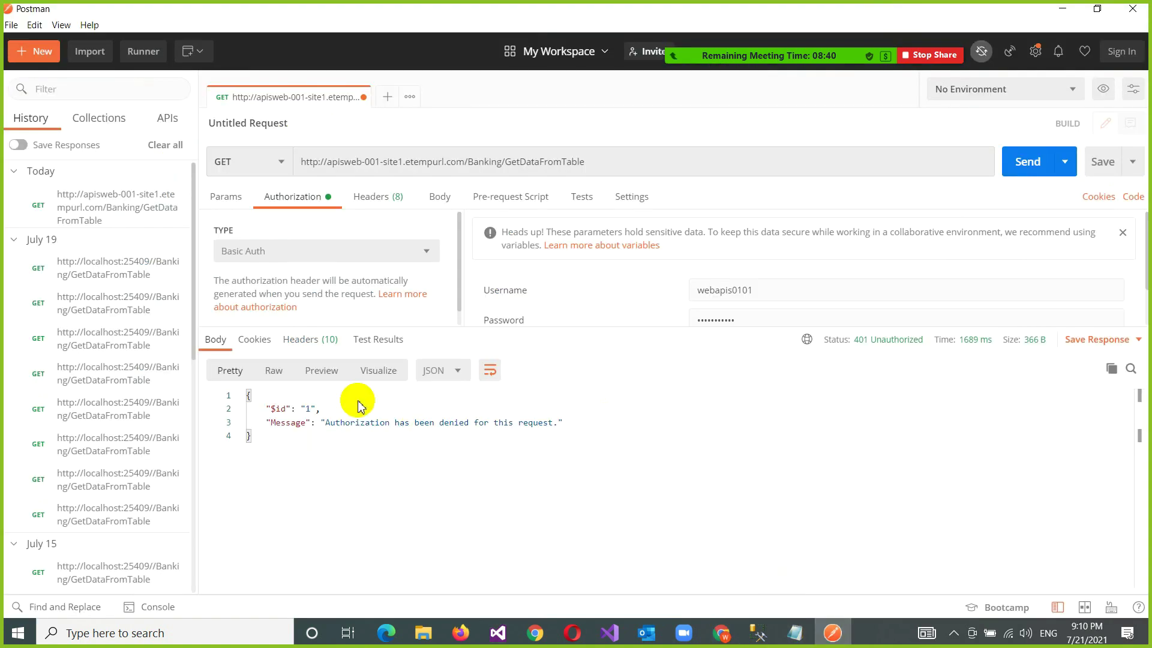
Step: Select the 'Authorization has been denied' JSON response and resize the request panel to show the auth fields
{"action": "left_click", "coordinate": [230, 399]}
{"action": "key", "text": "ctrl+a"}
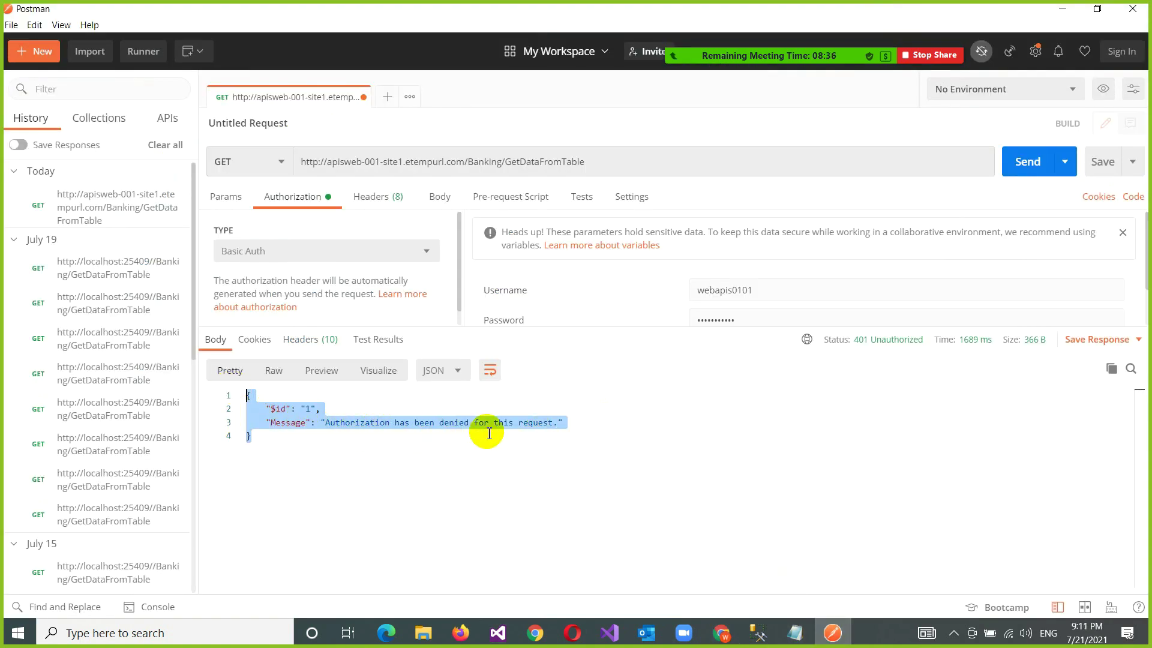
{"action": "left_click", "coordinate": [606, 447]}
{"action": "left_click_drag", "start_coordinate": [275, 437], "coordinate": [237, 399]}
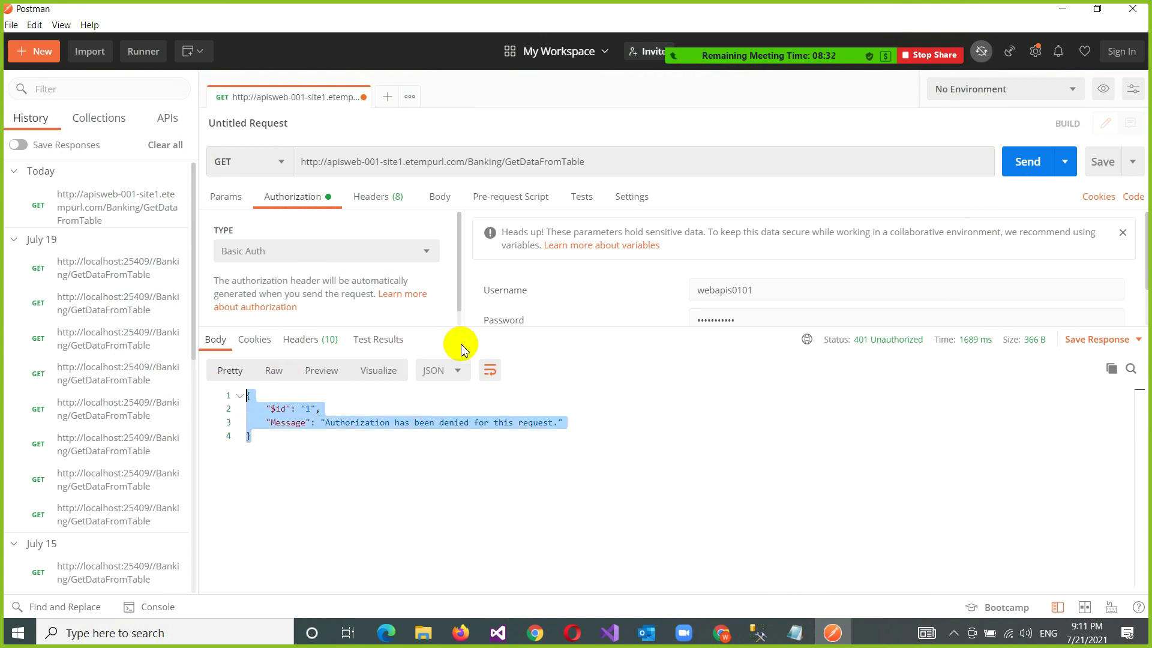
{"action": "left_click_drag", "start_coordinate": [515, 329], "coordinate": [516, 362]}
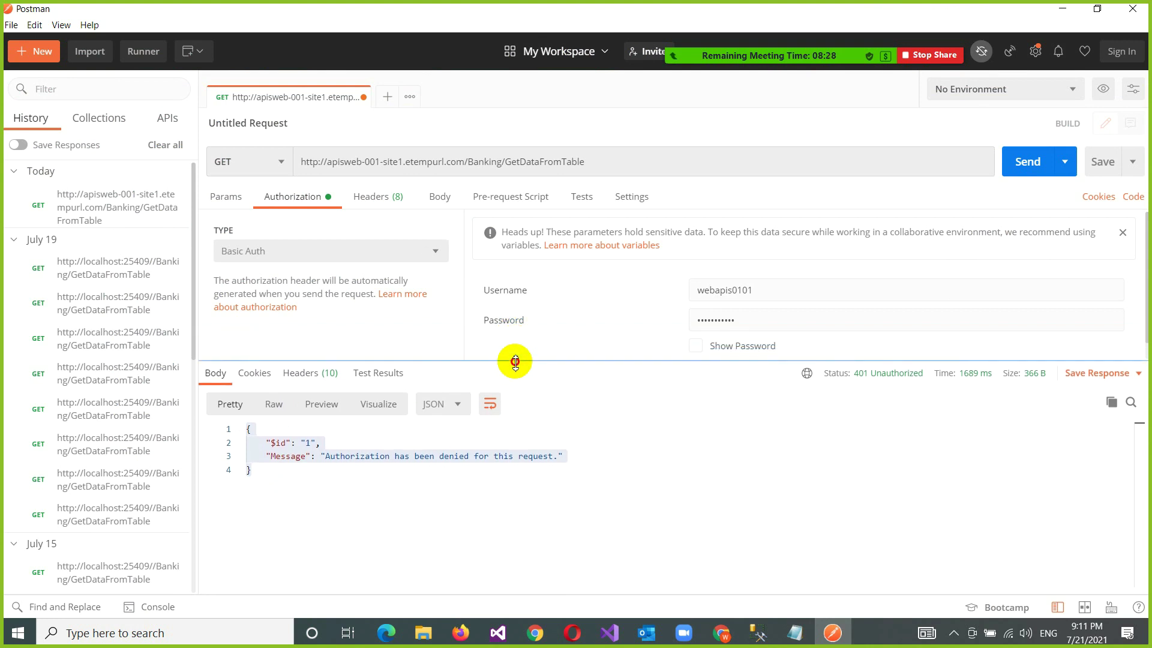
{"action": "left_click_drag", "start_coordinate": [515, 361], "coordinate": [516, 352]}
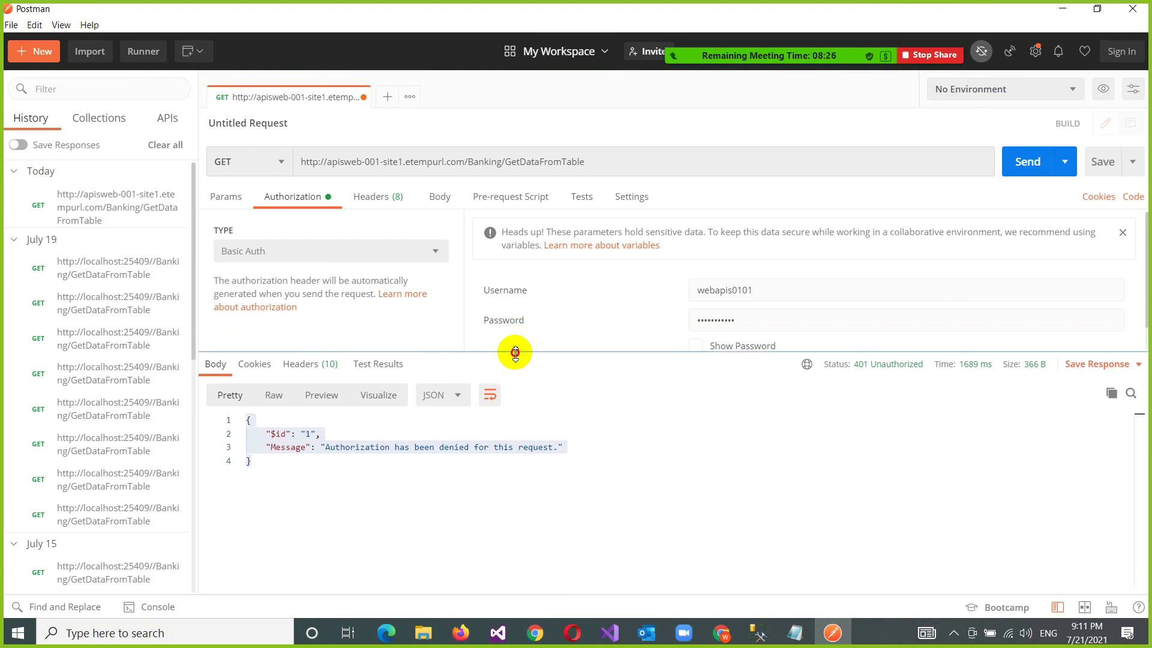
{"action": "left_click", "coordinate": [498, 633]}
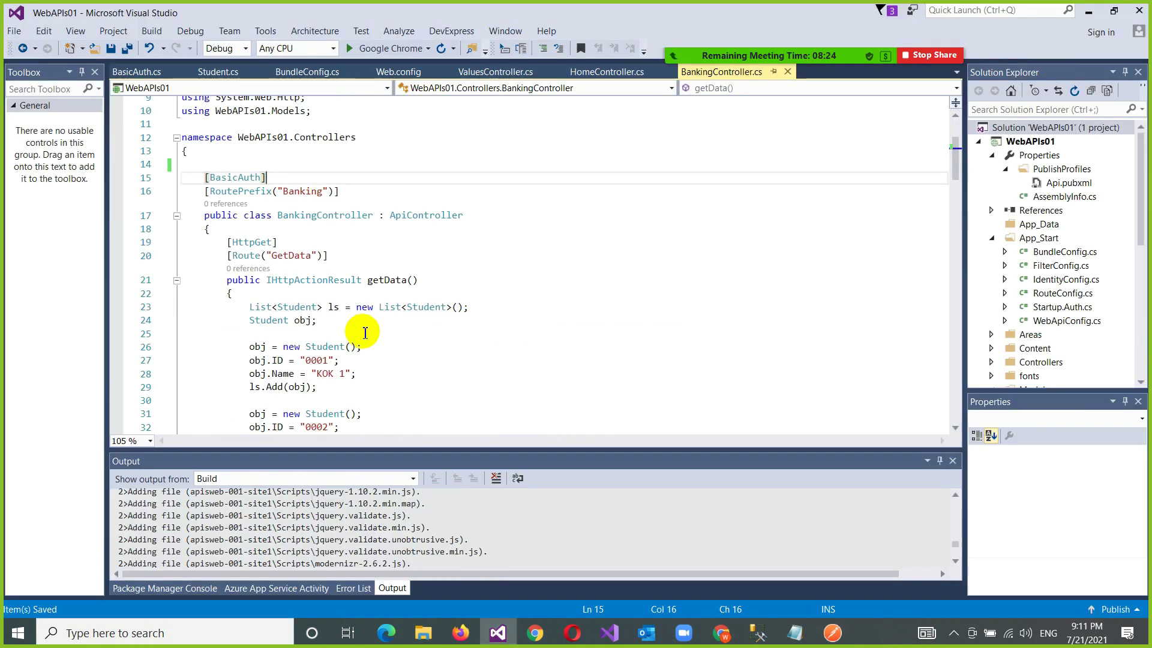
Step: Retype the [Authorize] attribute on the empty line above [BasicAuth]
{"action": "left_click", "coordinate": [243, 170]}
{"action": "type", "text": "[]"}
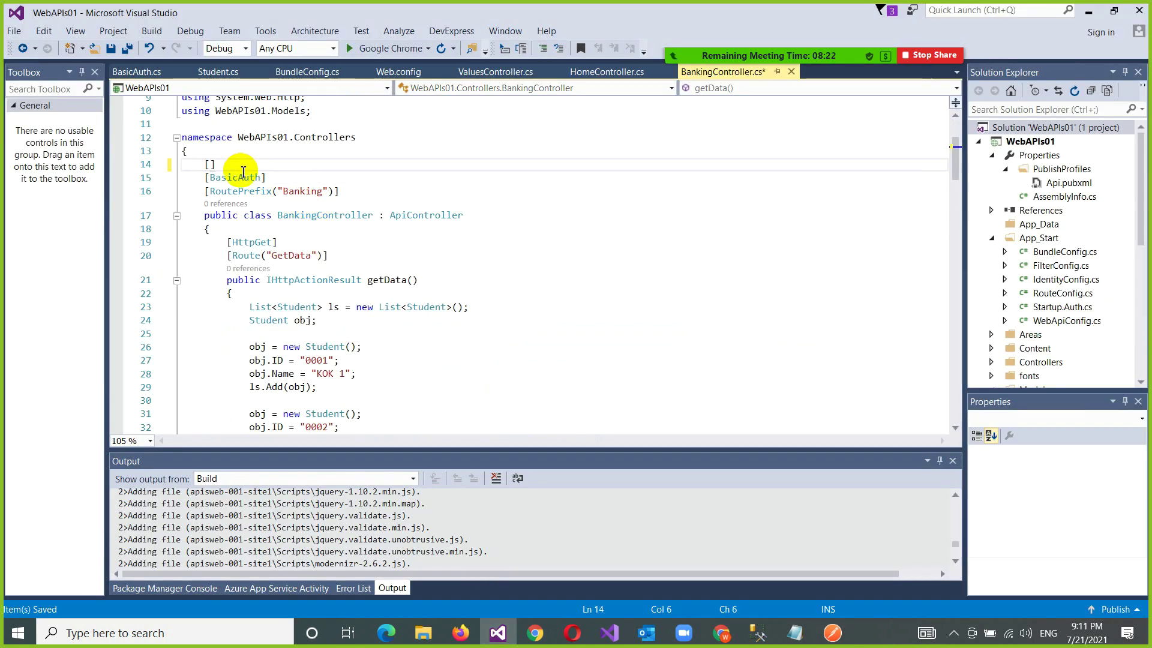
{"action": "type", "text": "c"}
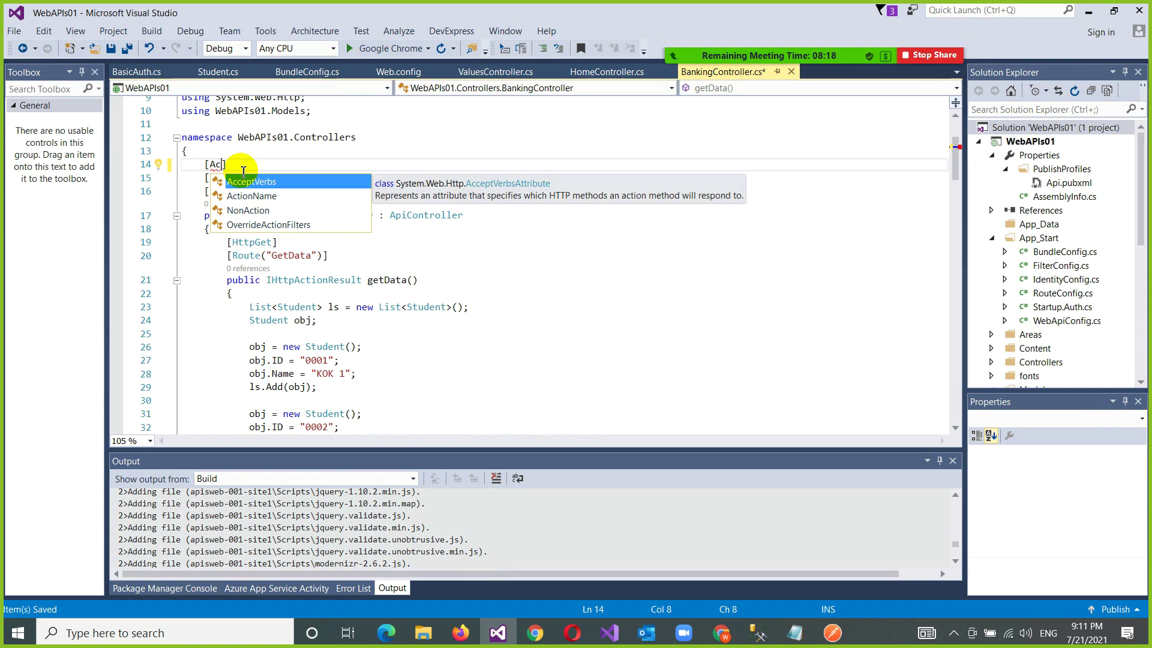
{"action": "key", "text": "BackSpace"}
{"action": "type", "text": "u"}
{"action": "key", "text": "Tab"}
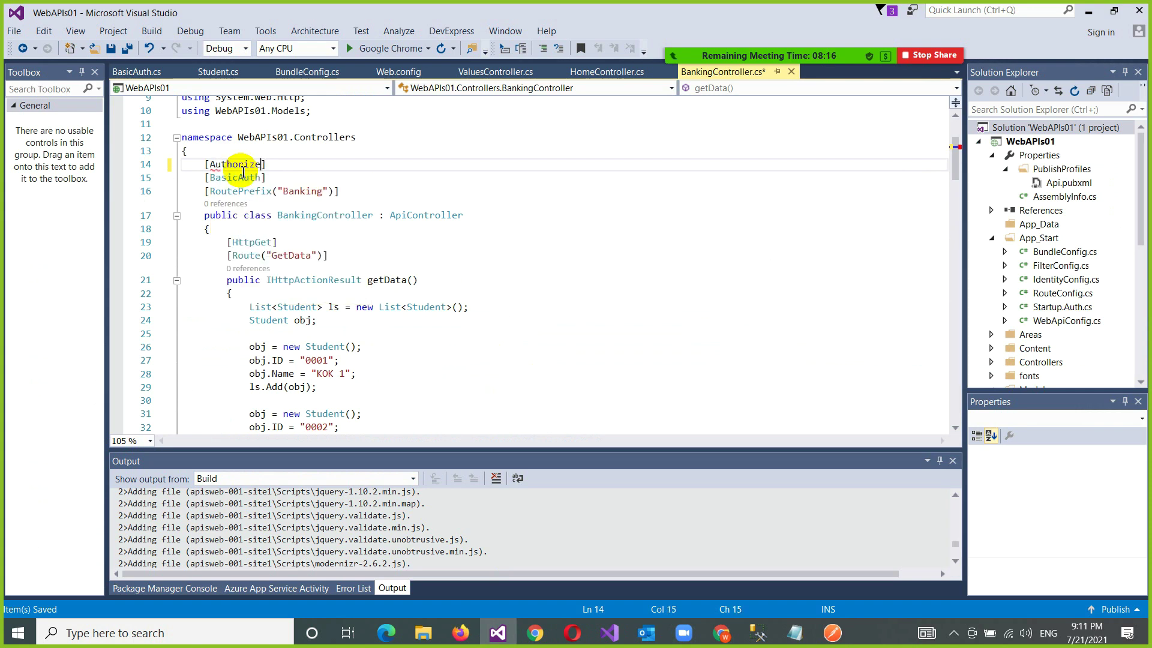
{"action": "left_click_drag", "start_coordinate": [266, 164], "coordinate": [204, 168]}
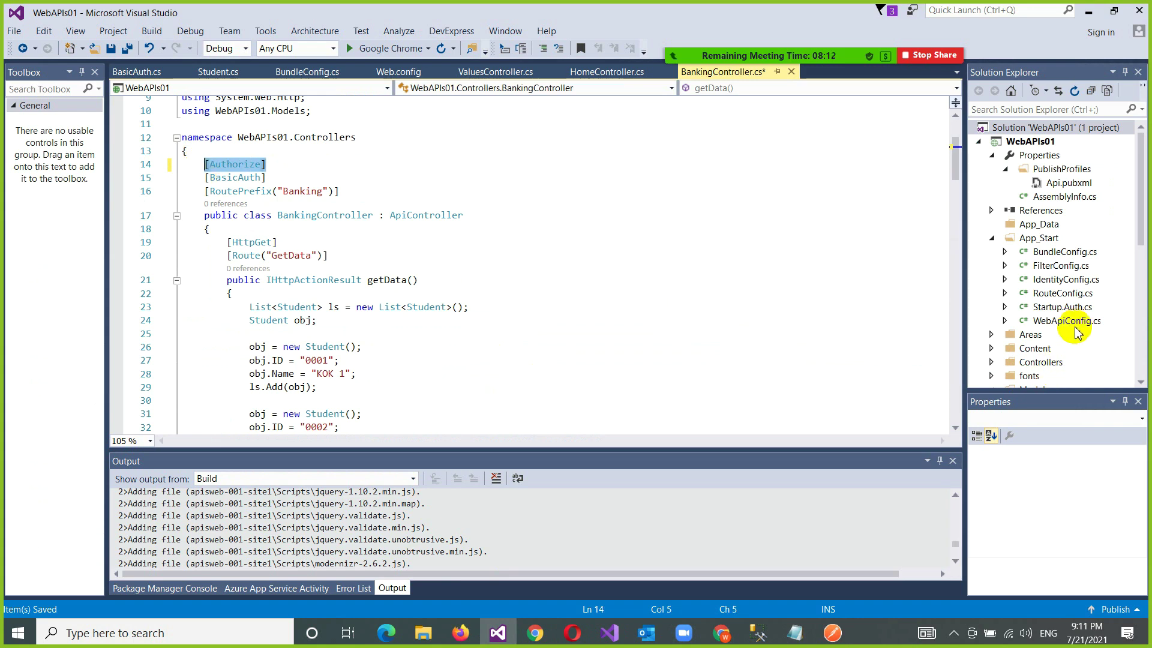
{"action": "scroll", "coordinate": [1059, 290], "scroll_direction": "down", "scroll_amount": 3}
{"action": "scroll", "coordinate": [1038, 186], "scroll_direction": "up", "scroll_amount": 2}
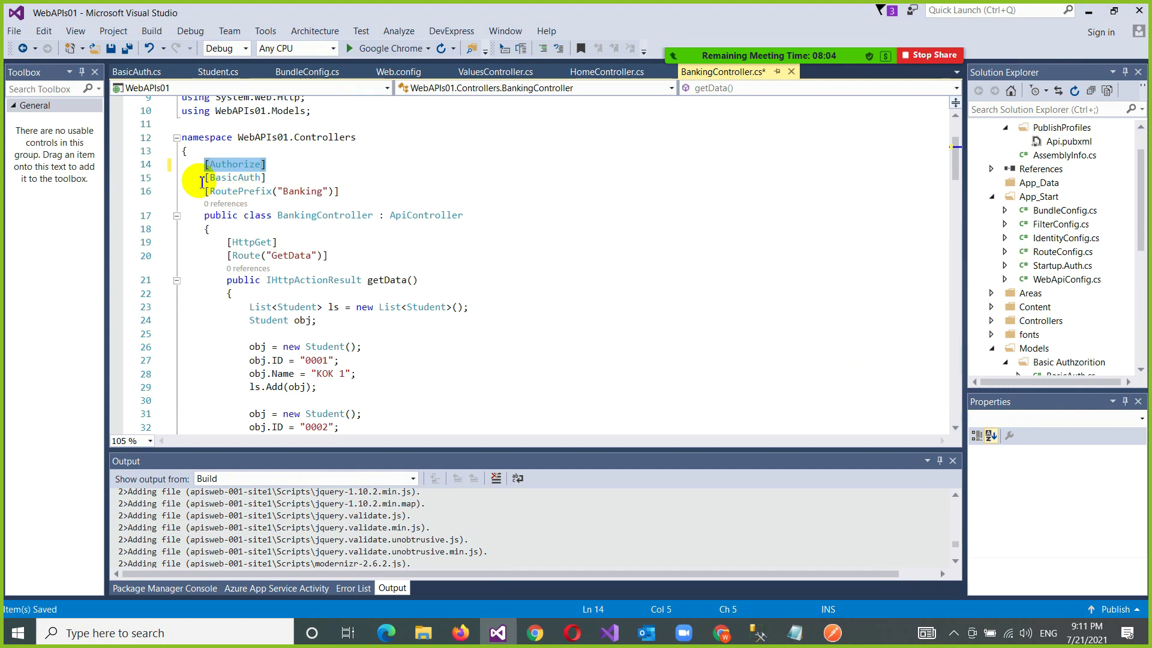
Step: Comment it out as //[Authorize], leaving [BasicAuth] active on the next line
{"action": "mouse_move", "coordinate": [218, 170]}
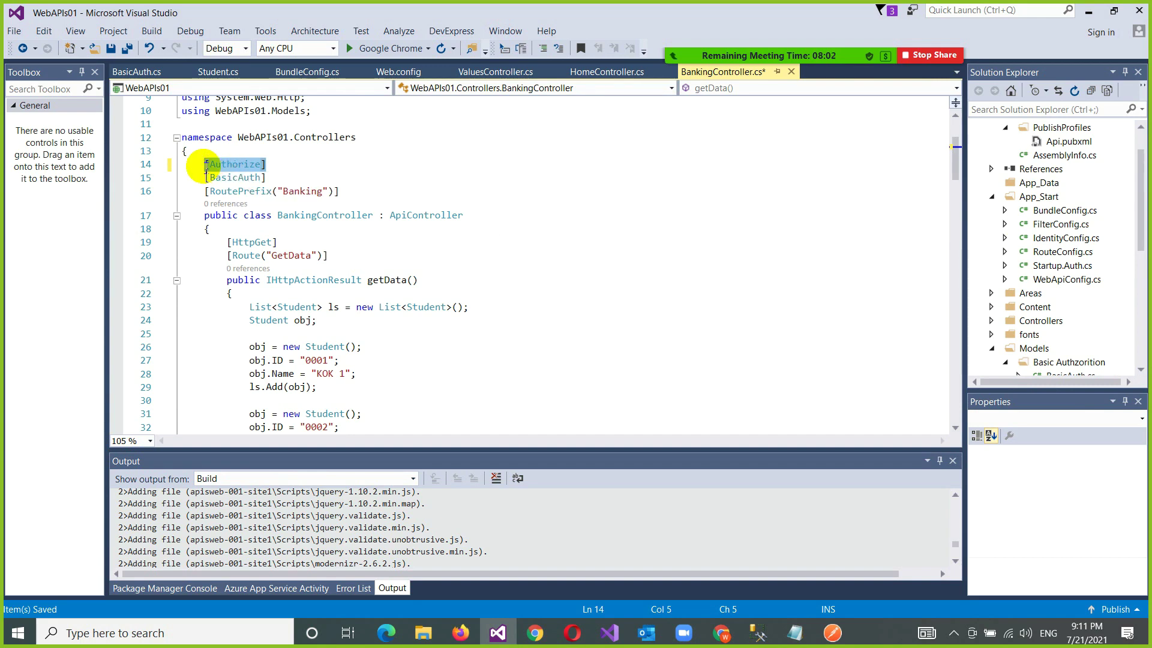
{"action": "left_click", "coordinate": [206, 166]}
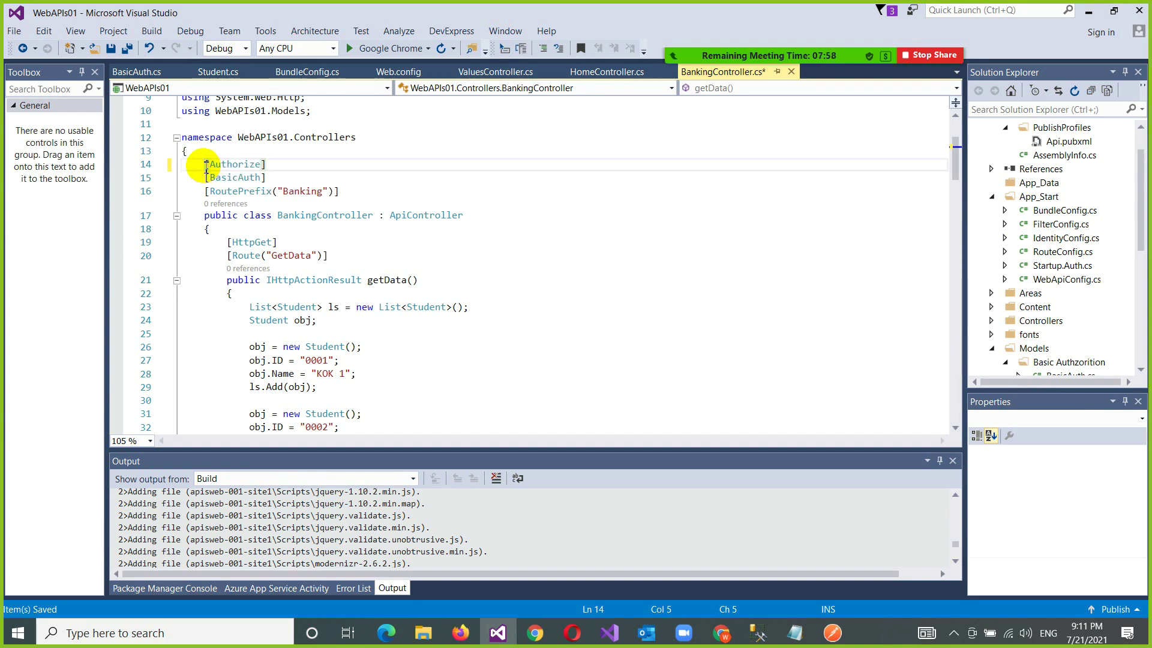
{"action": "type", "text": "//"}
{"action": "left_click", "coordinate": [327, 174]}
{"action": "left_click_drag", "start_coordinate": [203, 163], "coordinate": [346, 173]}
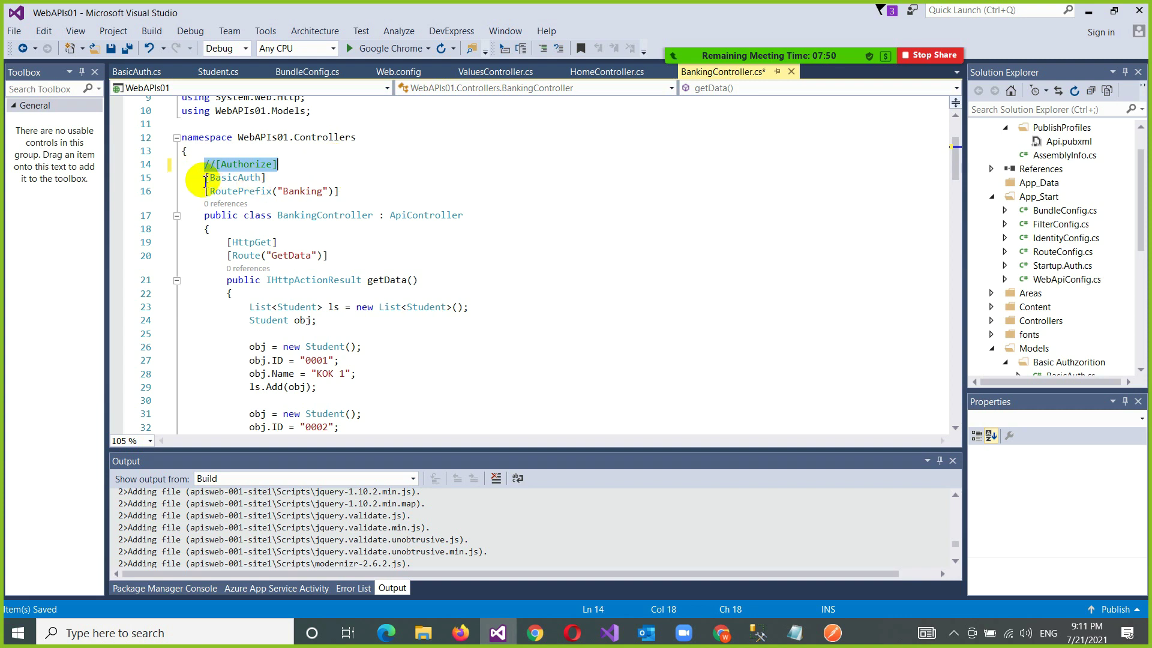
{"action": "left_click_drag", "start_coordinate": [204, 178], "coordinate": [311, 180]}
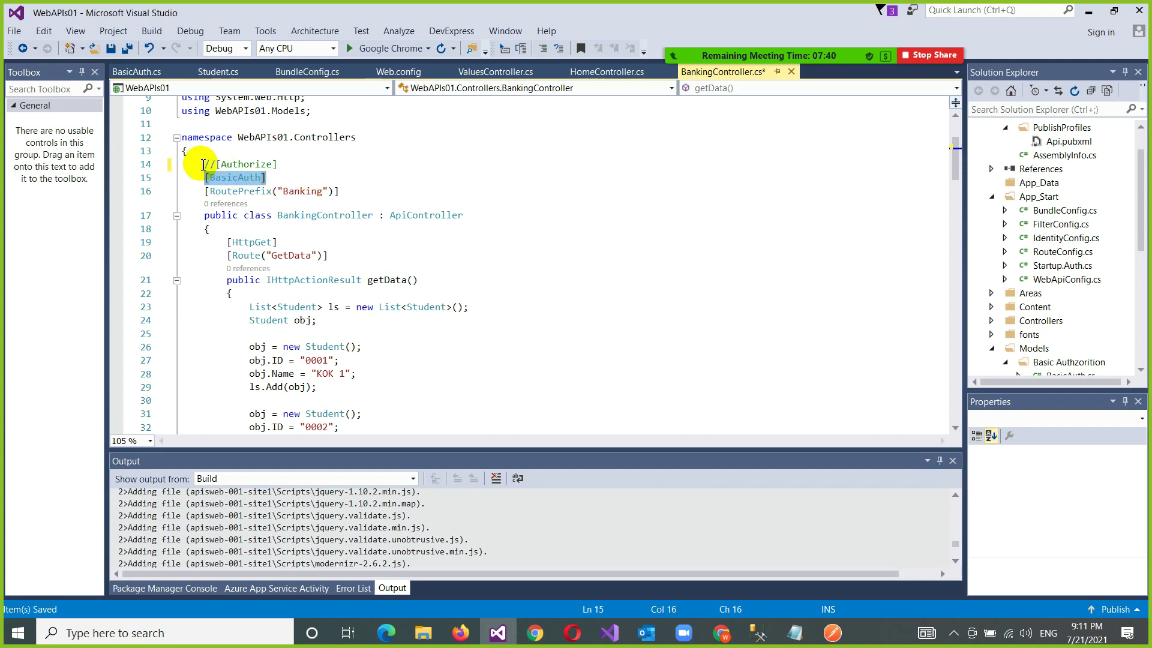
{"action": "left_click_drag", "start_coordinate": [205, 165], "coordinate": [300, 161]}
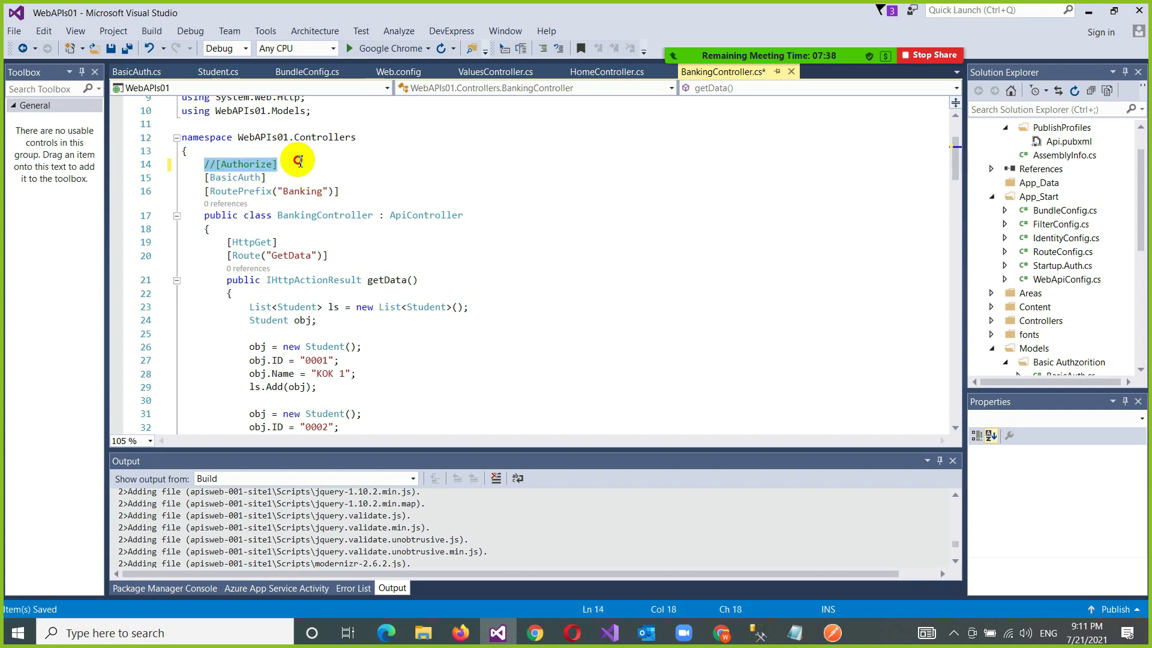
{"action": "left_click", "coordinate": [296, 177]}
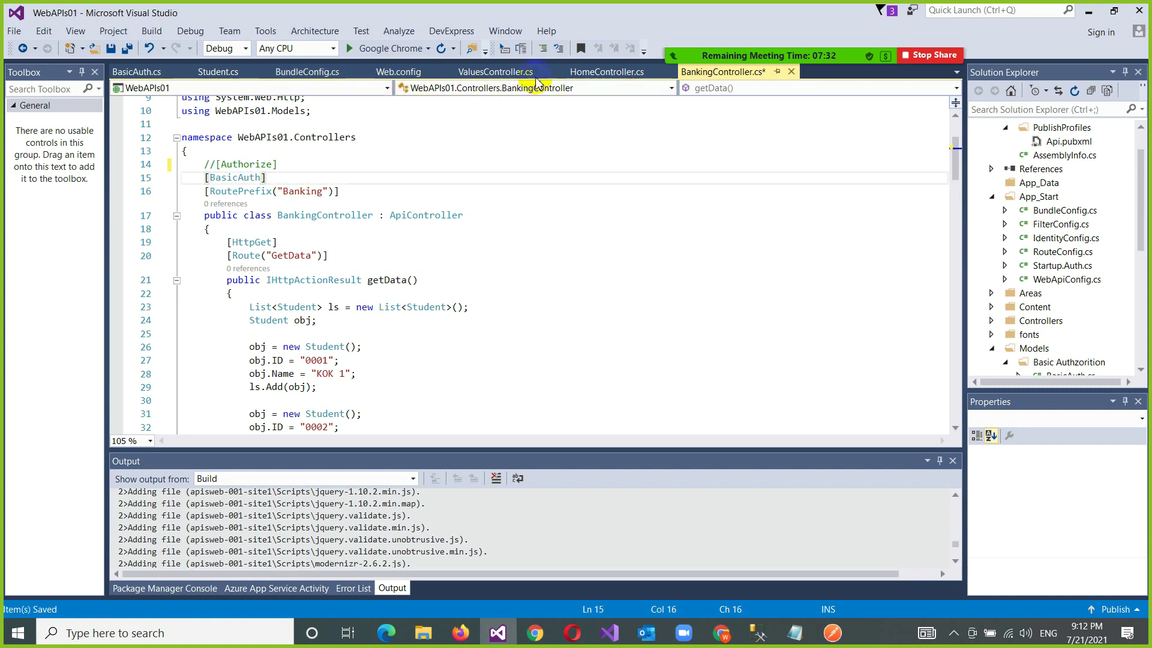
Step: Review ValuesController.cs and HomeController.cs, then check the deployed site's home page in Chrome
{"action": "left_click", "coordinate": [474, 73]}
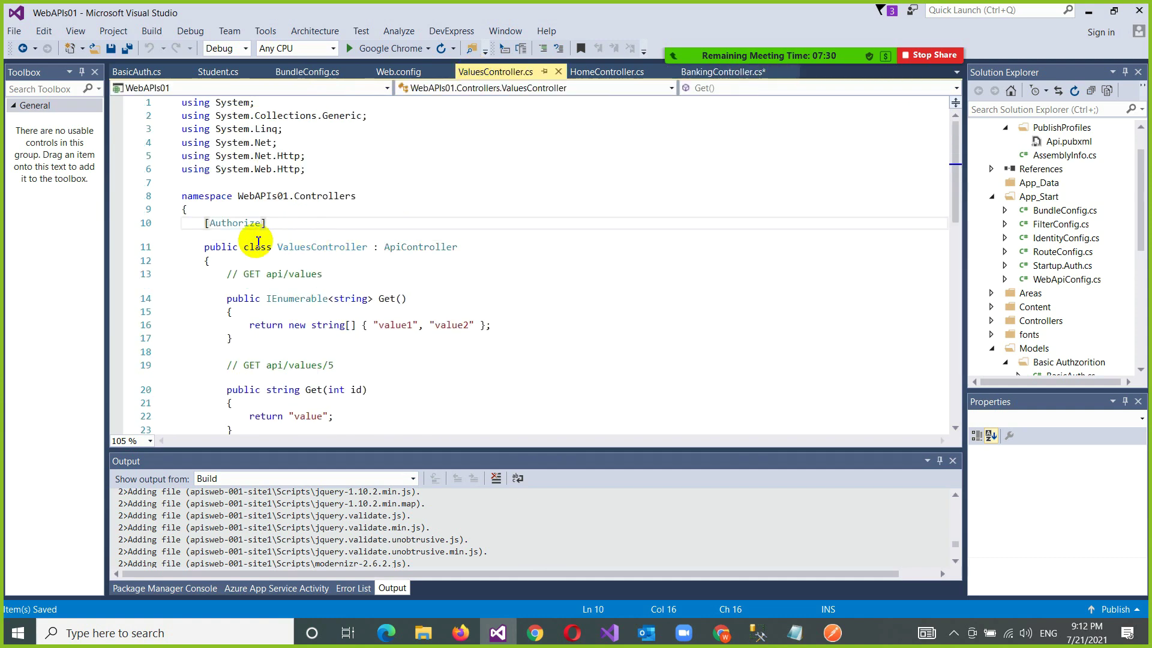
{"action": "left_click", "coordinate": [607, 72]}
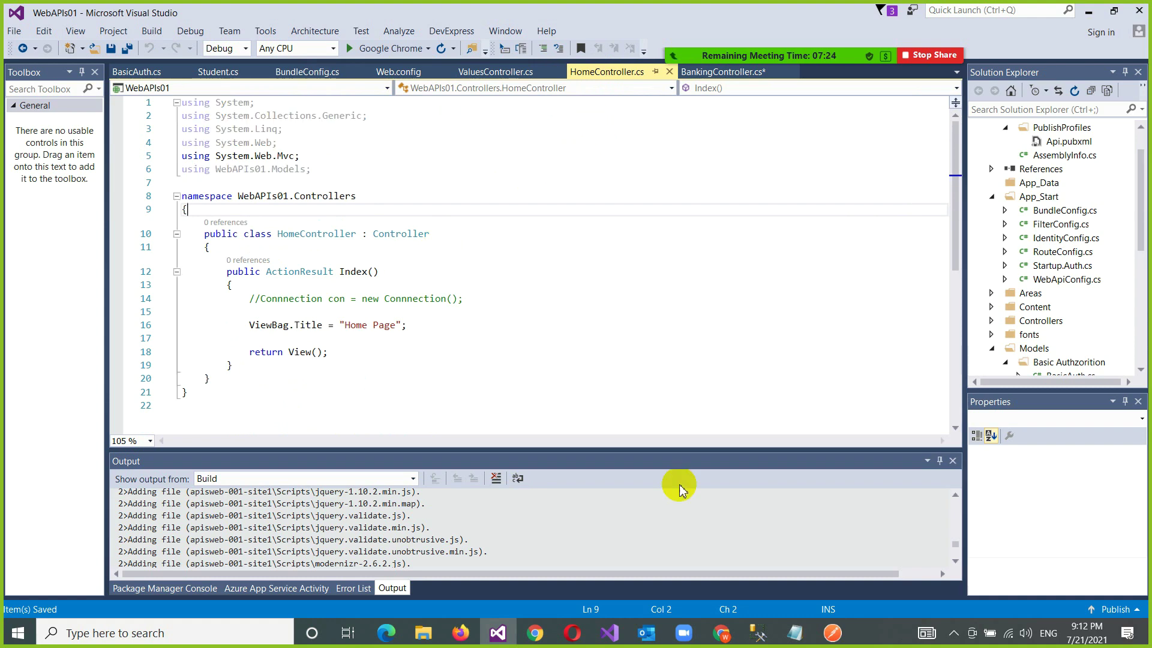
{"action": "left_click", "coordinate": [722, 632]}
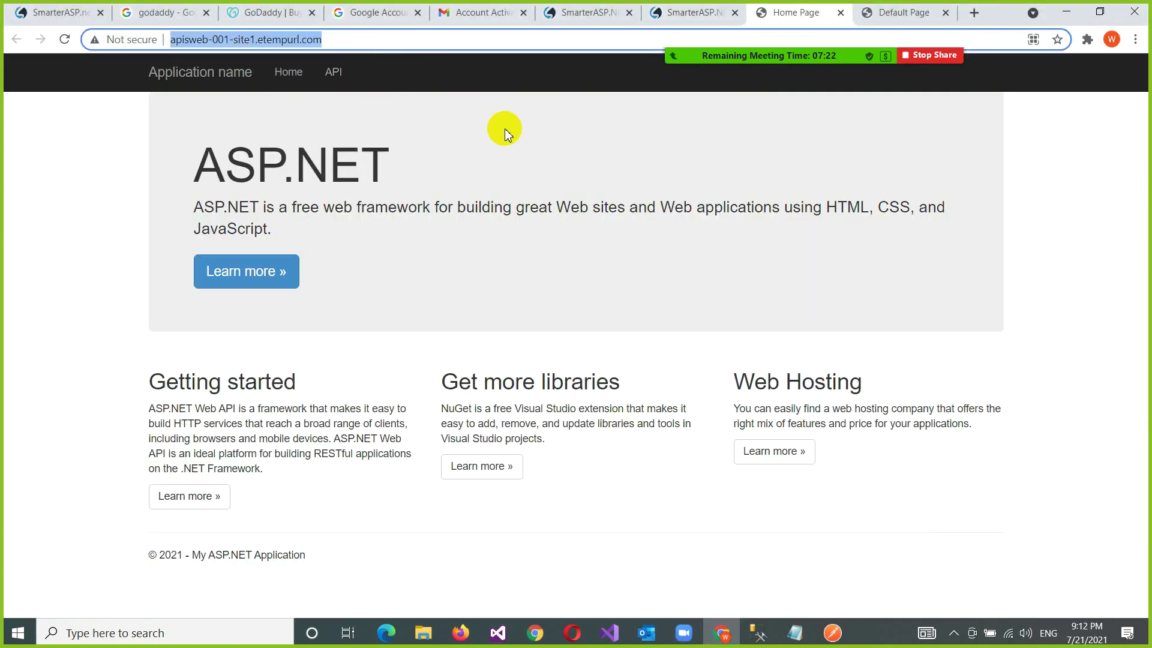
{"action": "left_click", "coordinate": [410, 45]}
{"action": "left_click", "coordinate": [407, 45]}
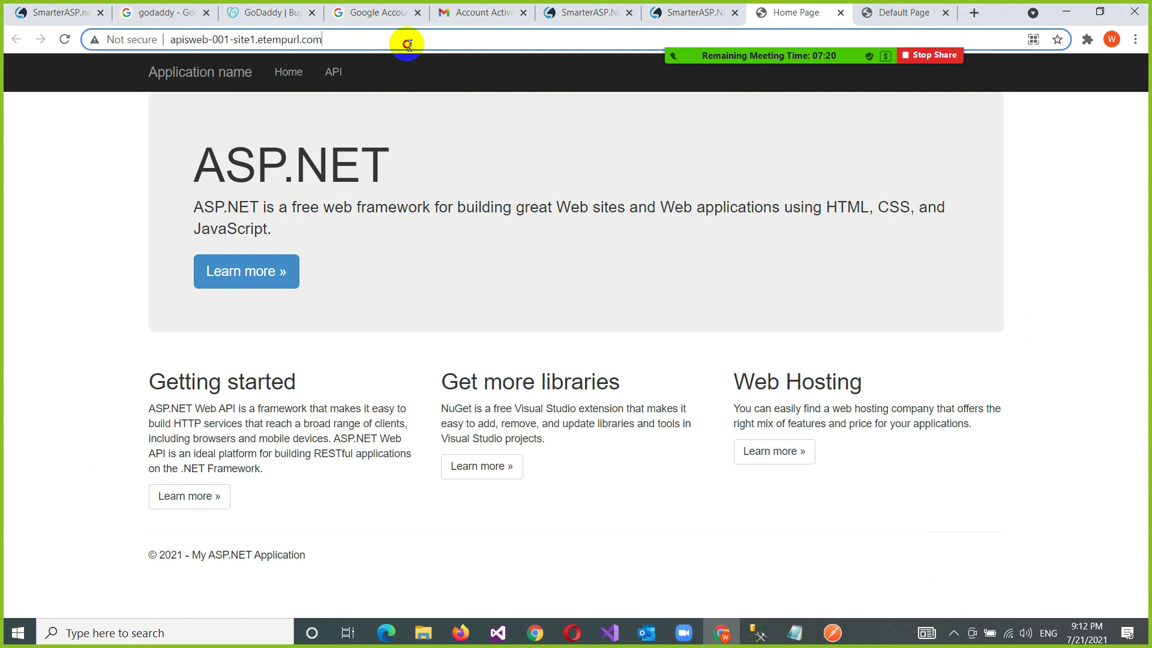
{"action": "mouse_move", "coordinate": [774, 48]}
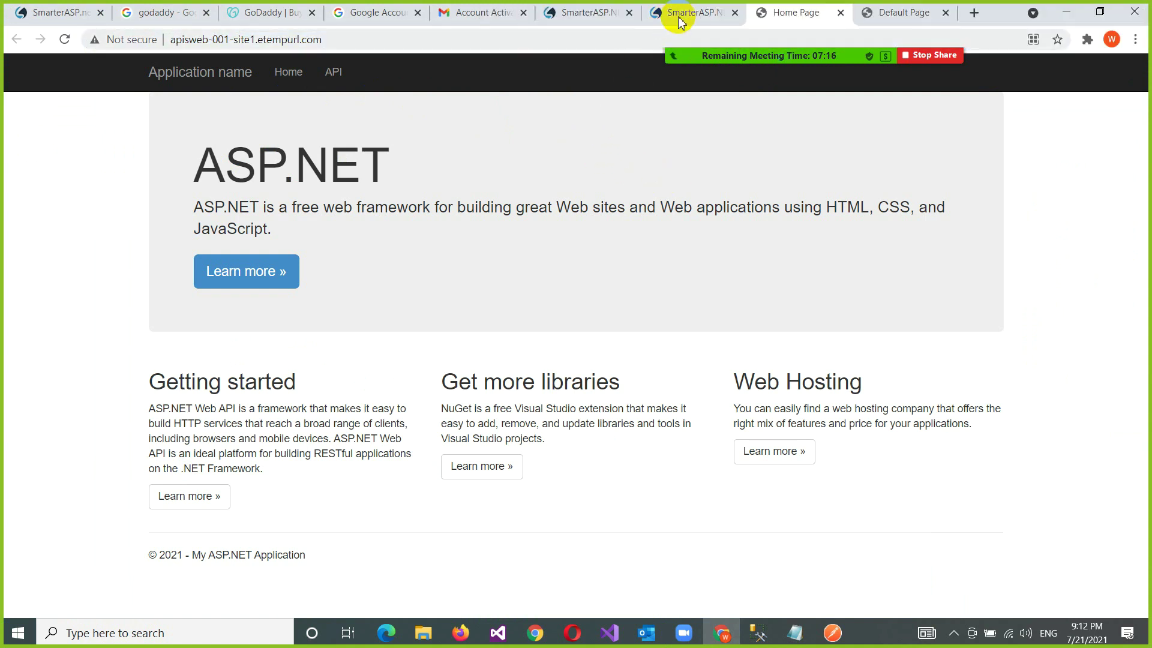
{"action": "left_click", "coordinate": [667, 24]}
Step: Bring up the SmarterASP.NET My Websites list showing site1 at apisweb-001-site1.etempurl.com
{"action": "left_click", "coordinate": [588, 12]}
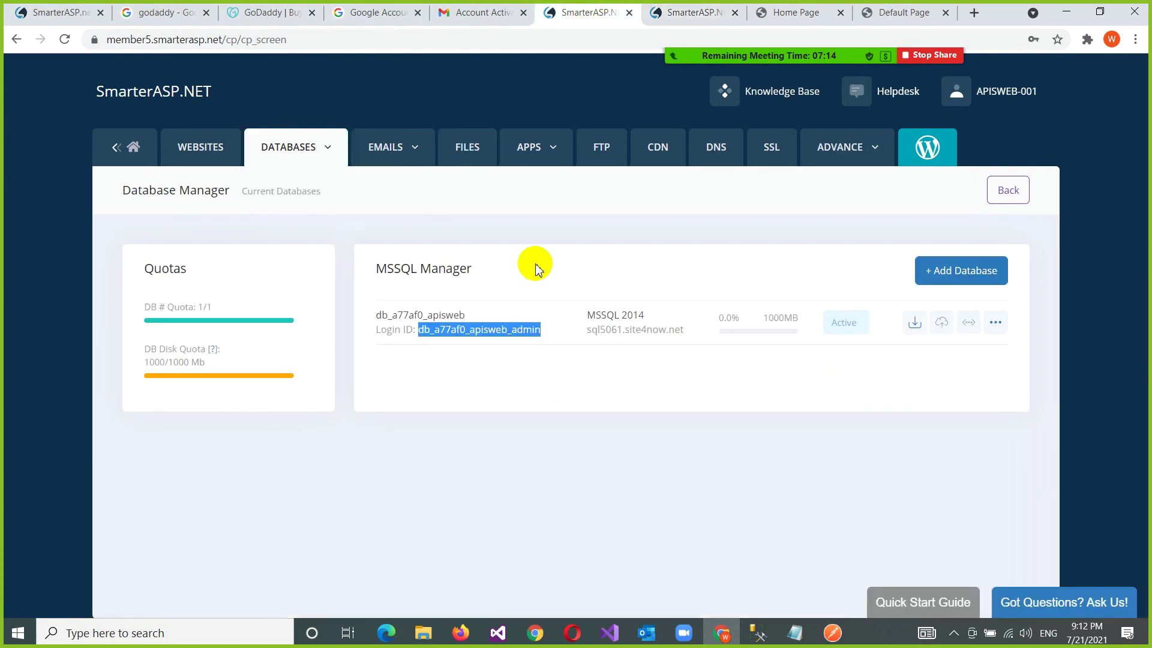
{"action": "left_click", "coordinate": [496, 264]}
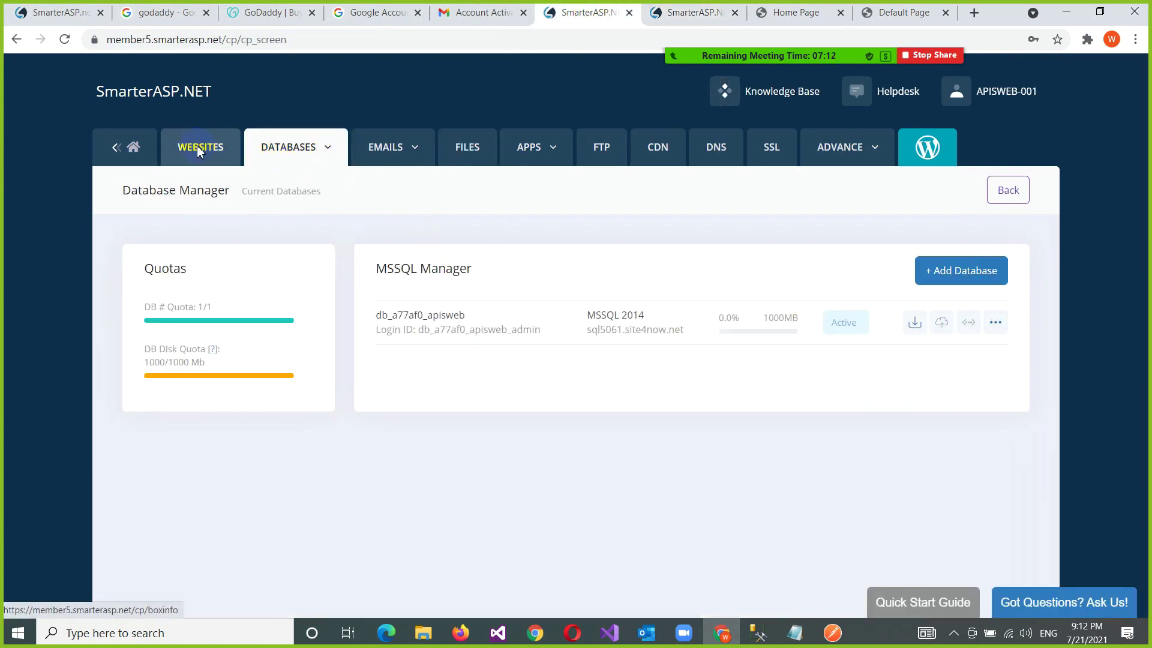
{"action": "left_click", "coordinate": [200, 149]}
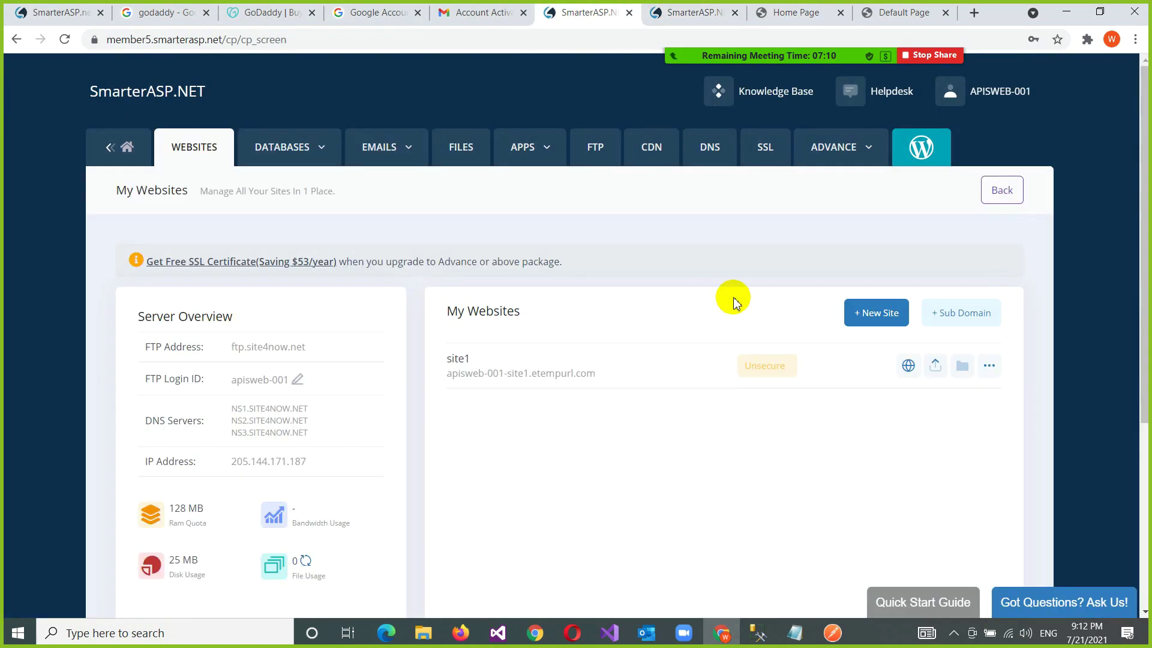
{"action": "scroll", "coordinate": [853, 303], "scroll_direction": "down", "scroll_amount": 1}
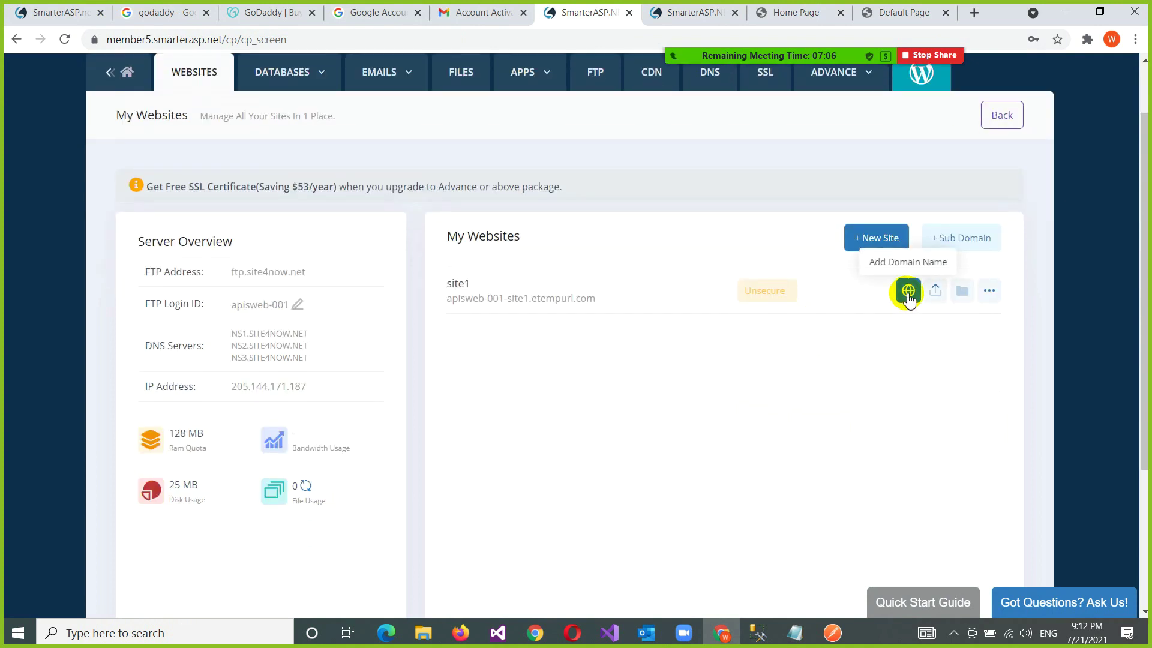
{"action": "left_click", "coordinate": [708, 12]}
Step: Return to the apisweb-001-site1.etempurl.com home page tab, select its address, and follow the API link
{"action": "left_click", "coordinate": [789, 12]}
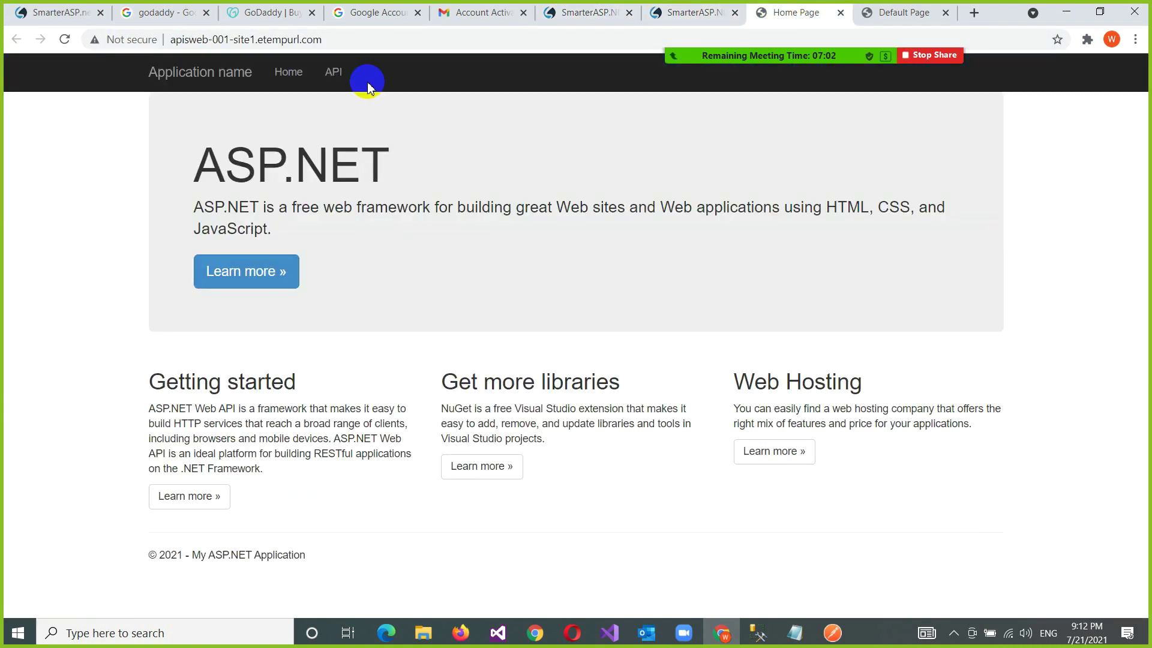
{"action": "left_click_drag", "start_coordinate": [352, 37], "coordinate": [170, 30]}
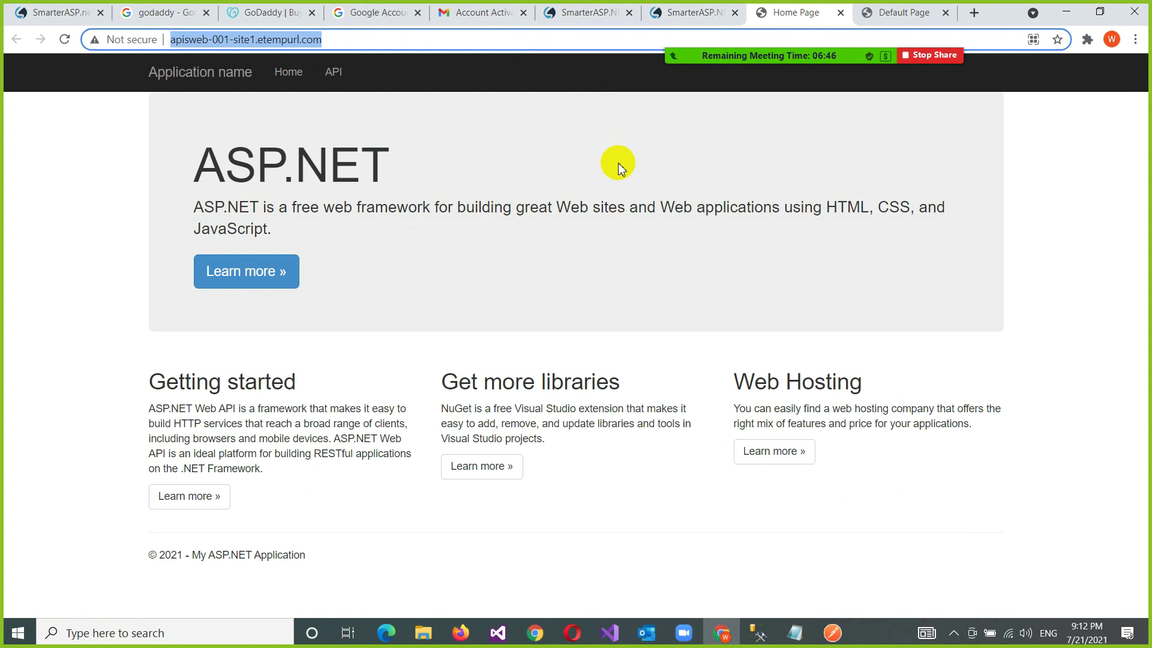
{"action": "left_click", "coordinate": [344, 41]}
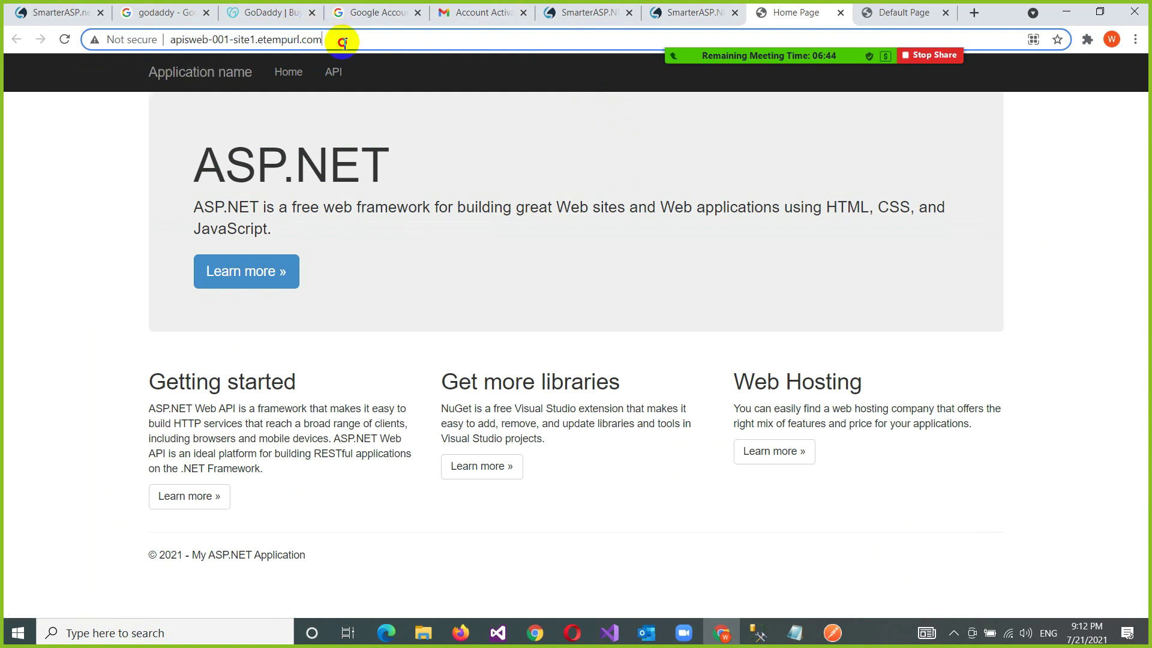
{"action": "triple_click", "coordinate": [291, 41]}
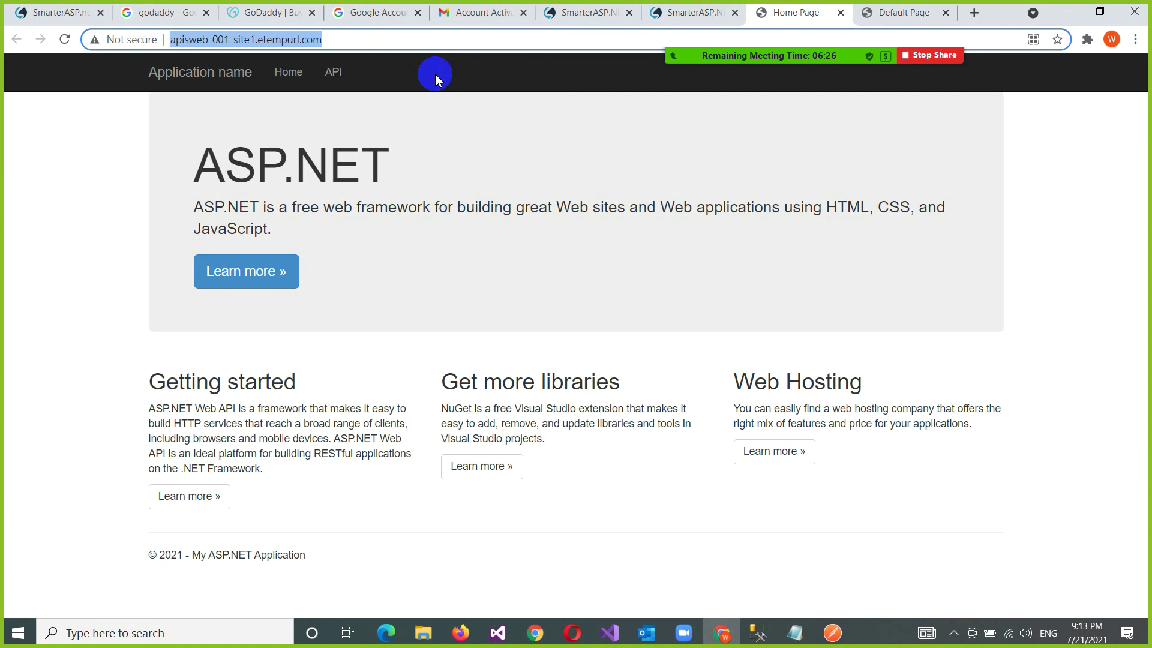
{"action": "left_click", "coordinate": [322, 75]}
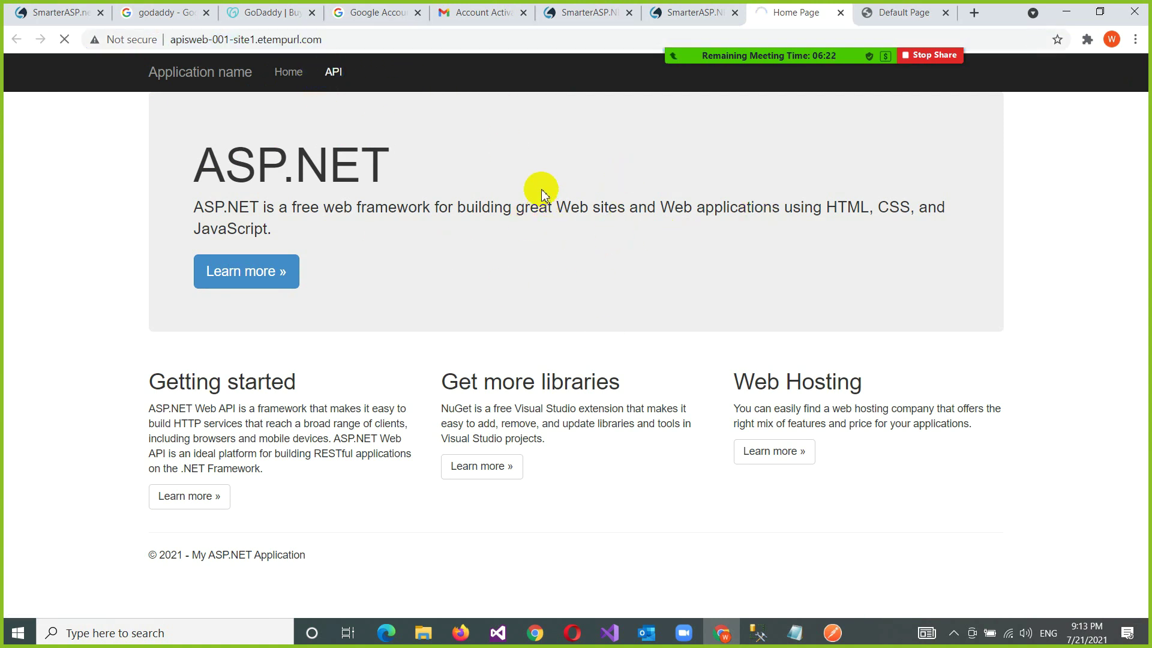
Step: Scroll the API Help page to the Banking endpoints and select the site's domain in the address bar
{"action": "left_click", "coordinate": [416, 108]}
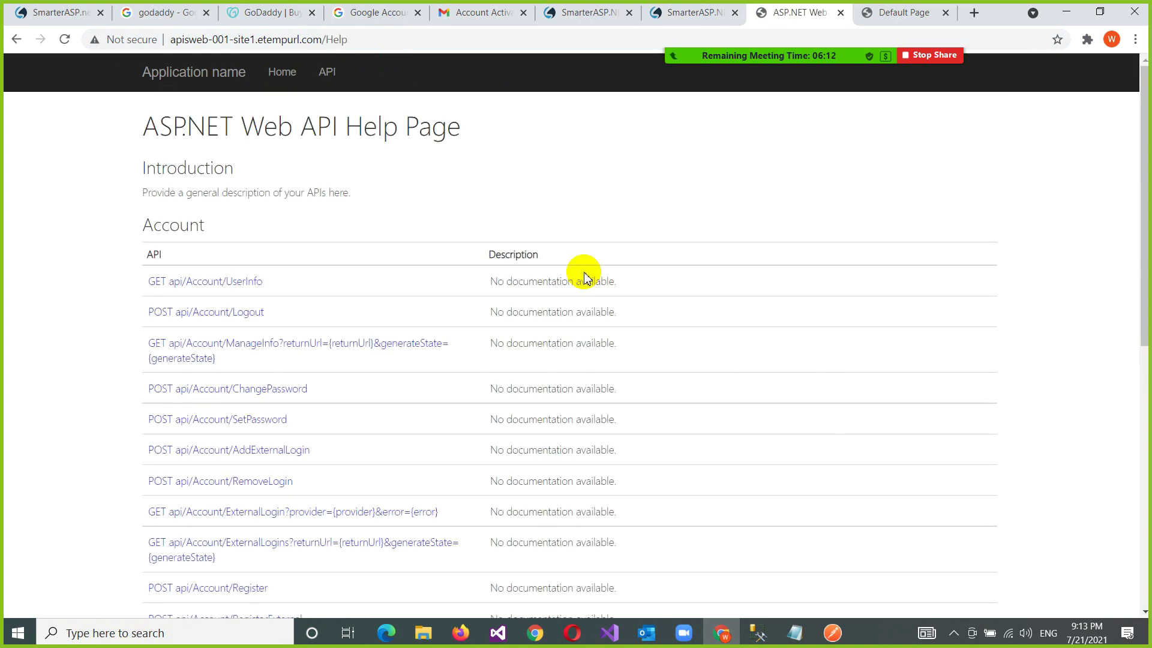
{"action": "scroll", "coordinate": [585, 275], "scroll_direction": "down", "scroll_amount": 9}
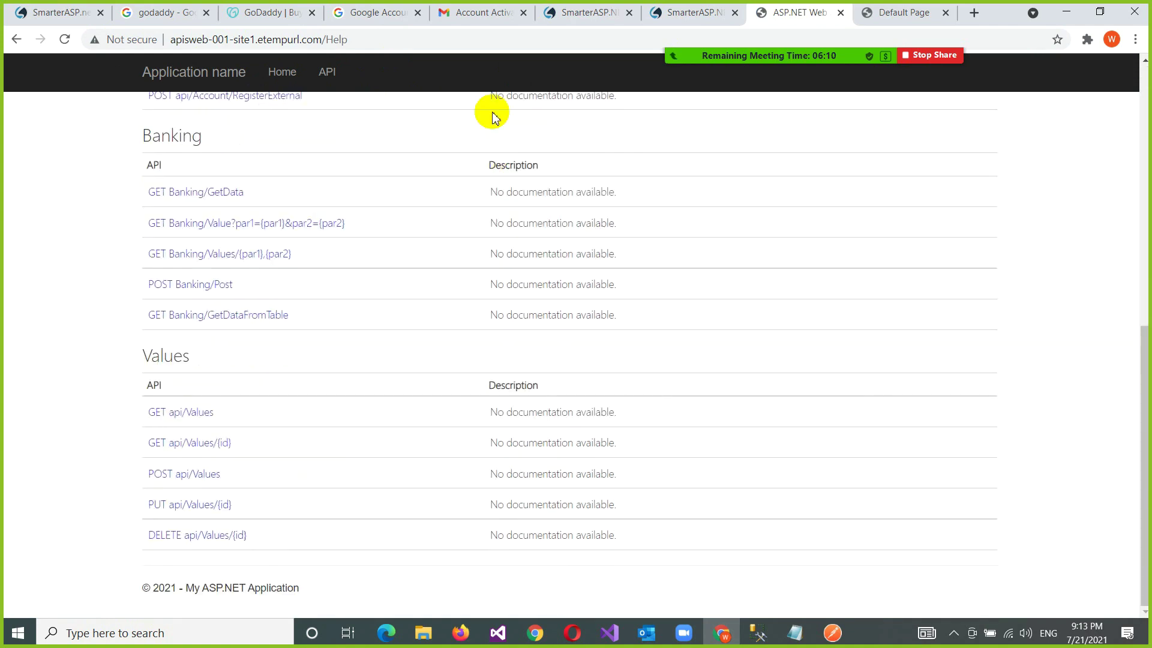
{"action": "left_click", "coordinate": [324, 40]}
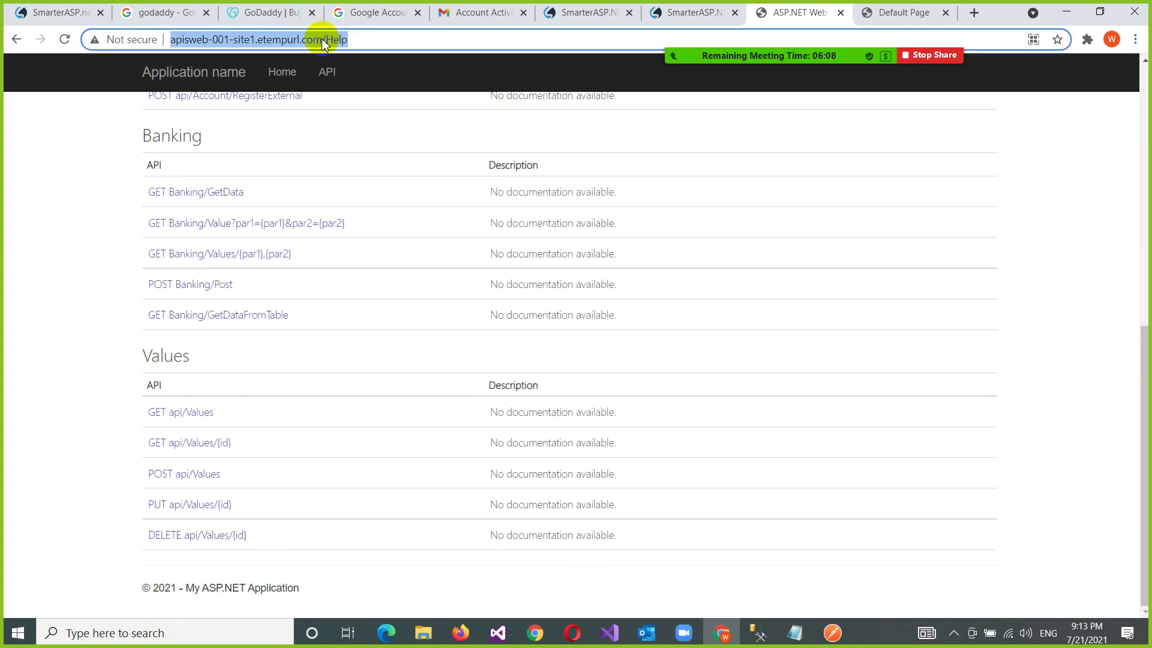
{"action": "left_click_drag", "start_coordinate": [322, 40], "coordinate": [150, 40]}
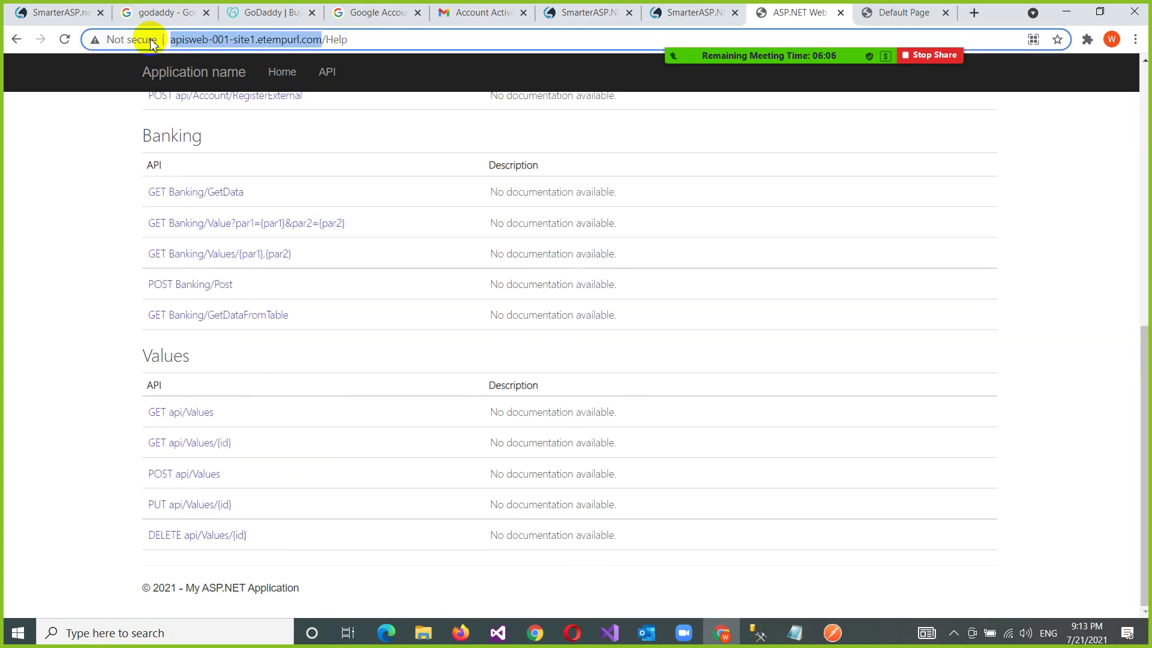